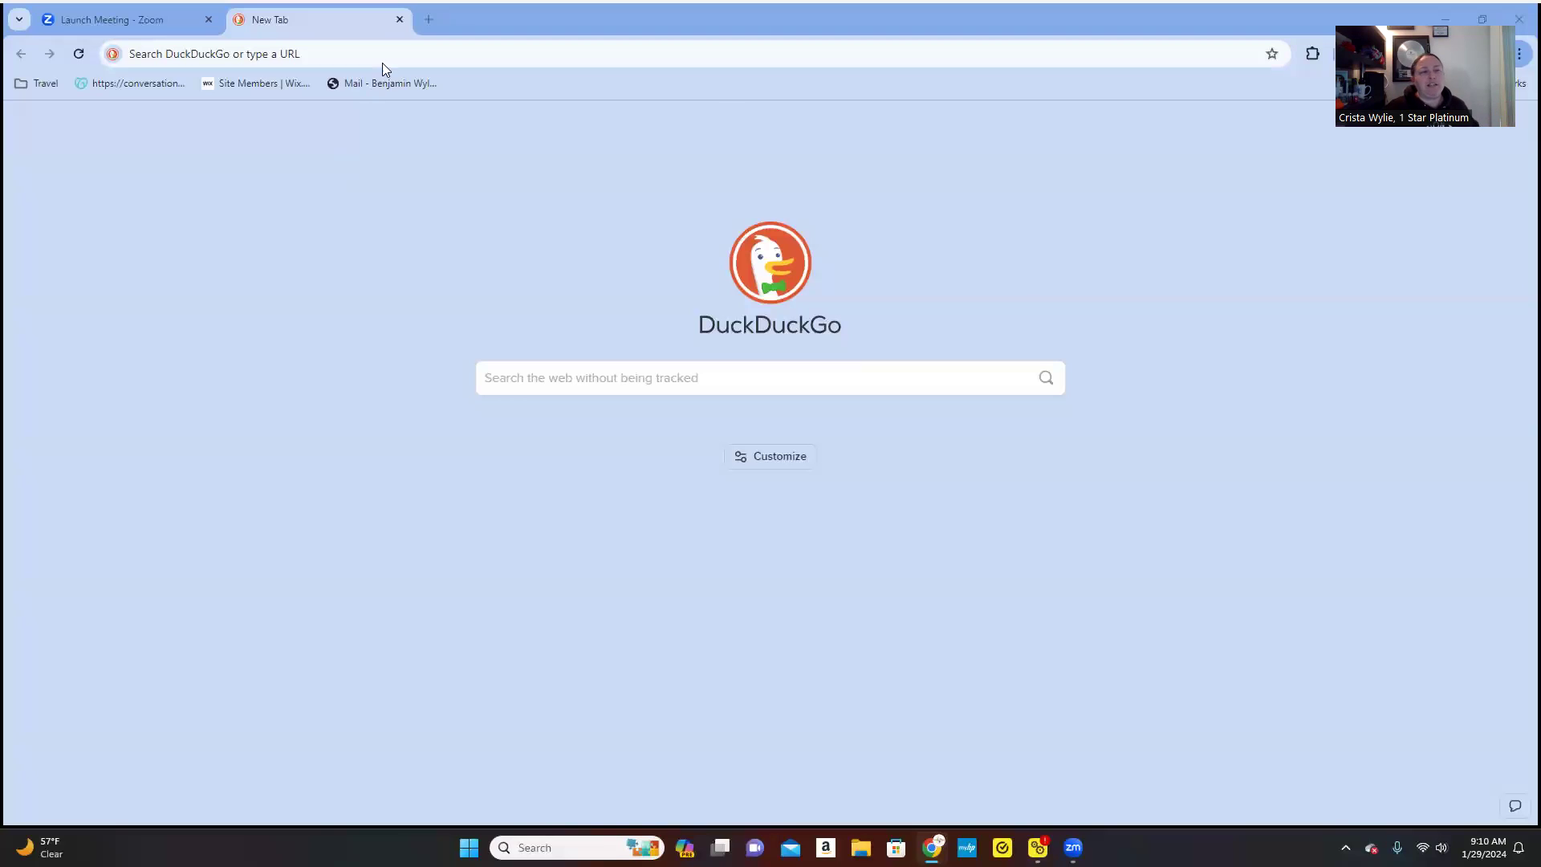
- Open the CruisingPower agent site from the Travel > Suppliers bookmarks folder
click(42, 85)
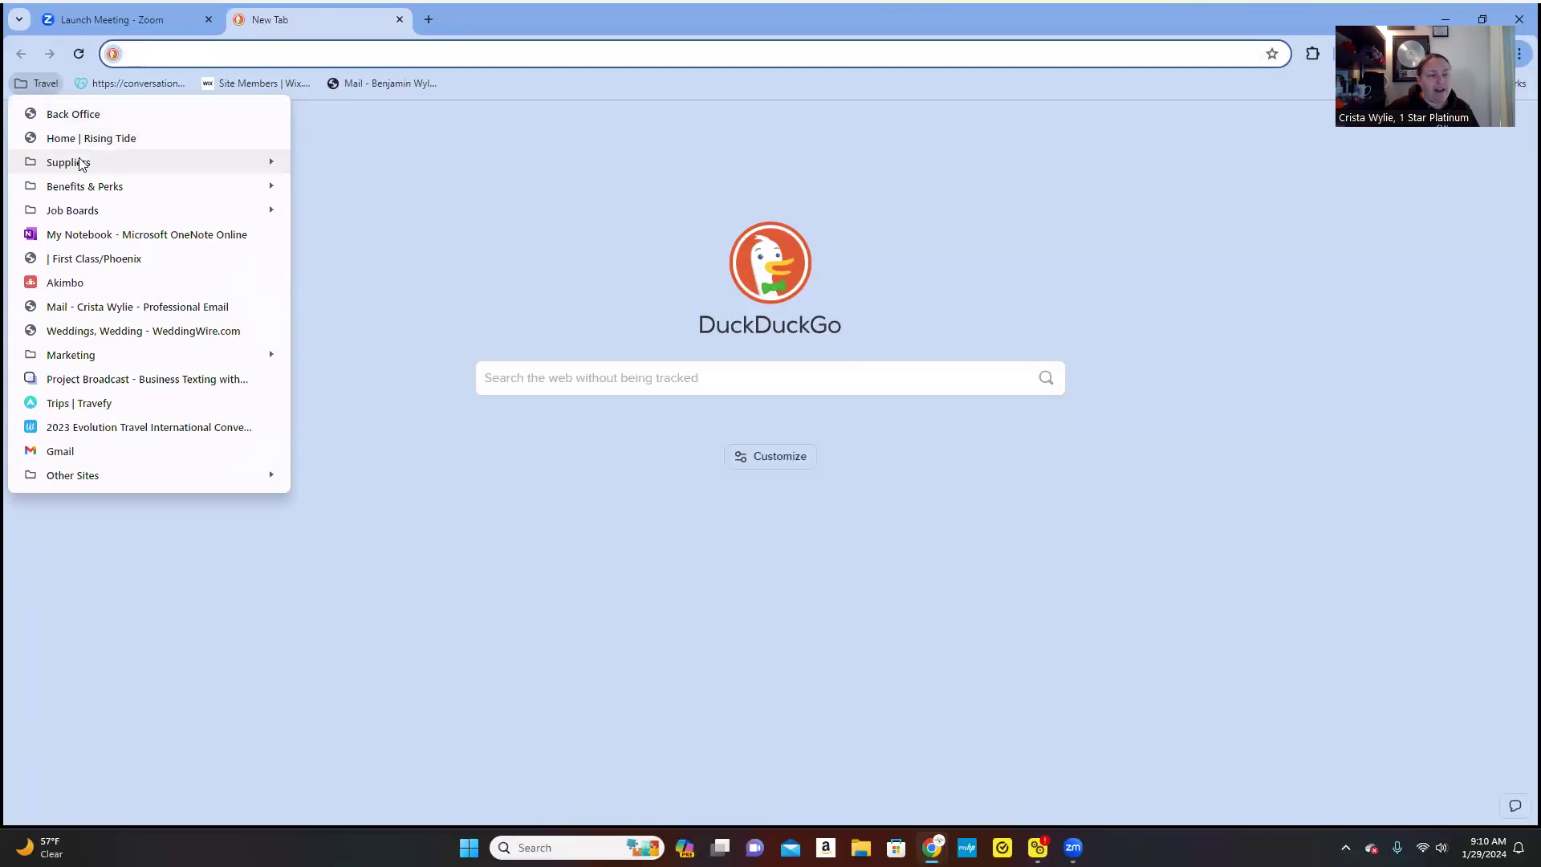
mouse_move(81, 164)
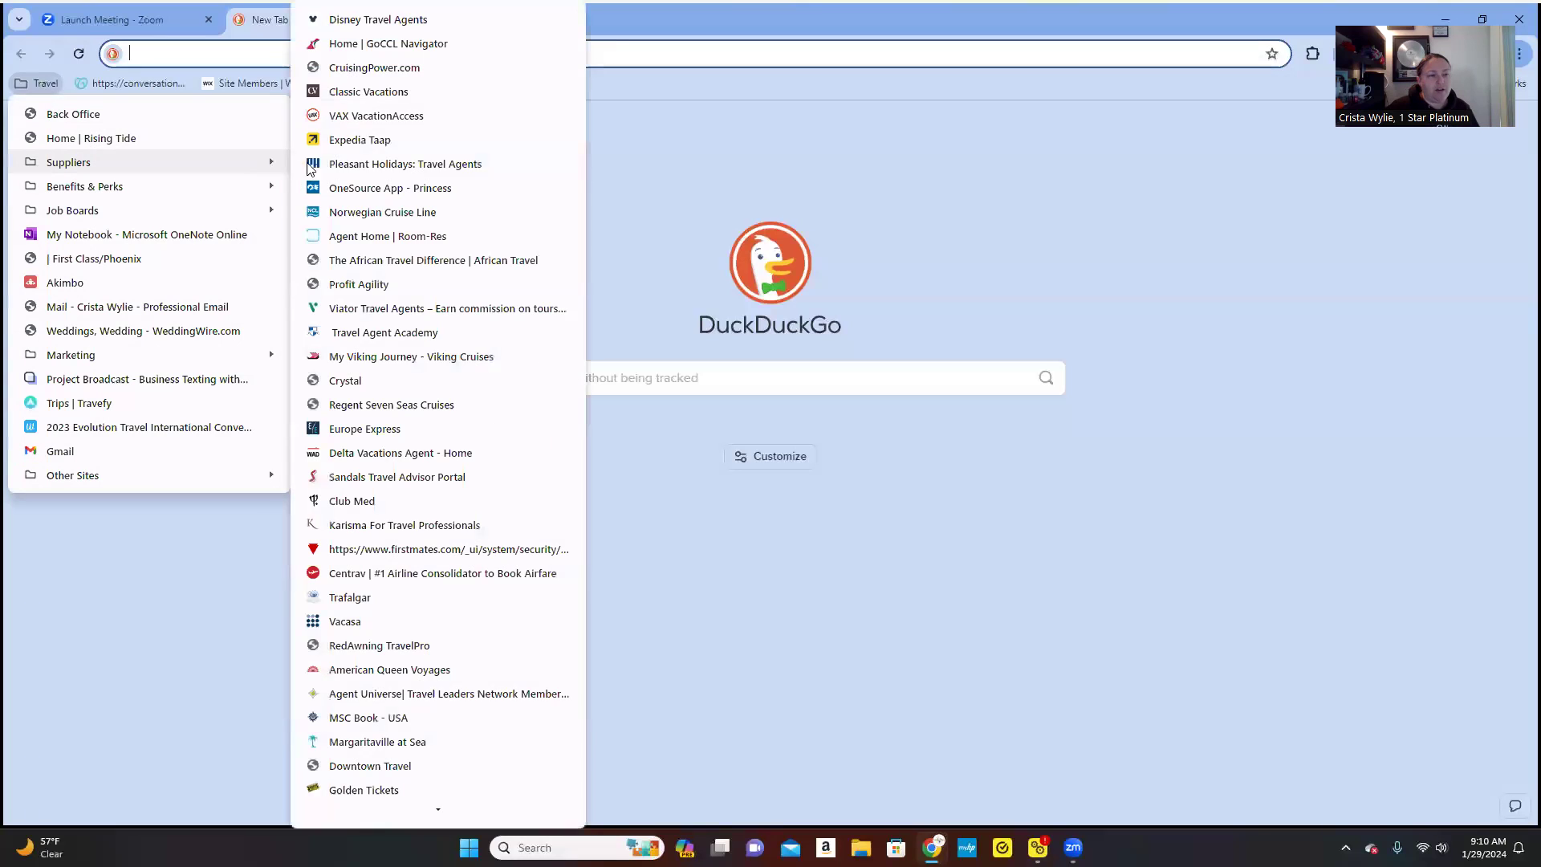
click(392, 67)
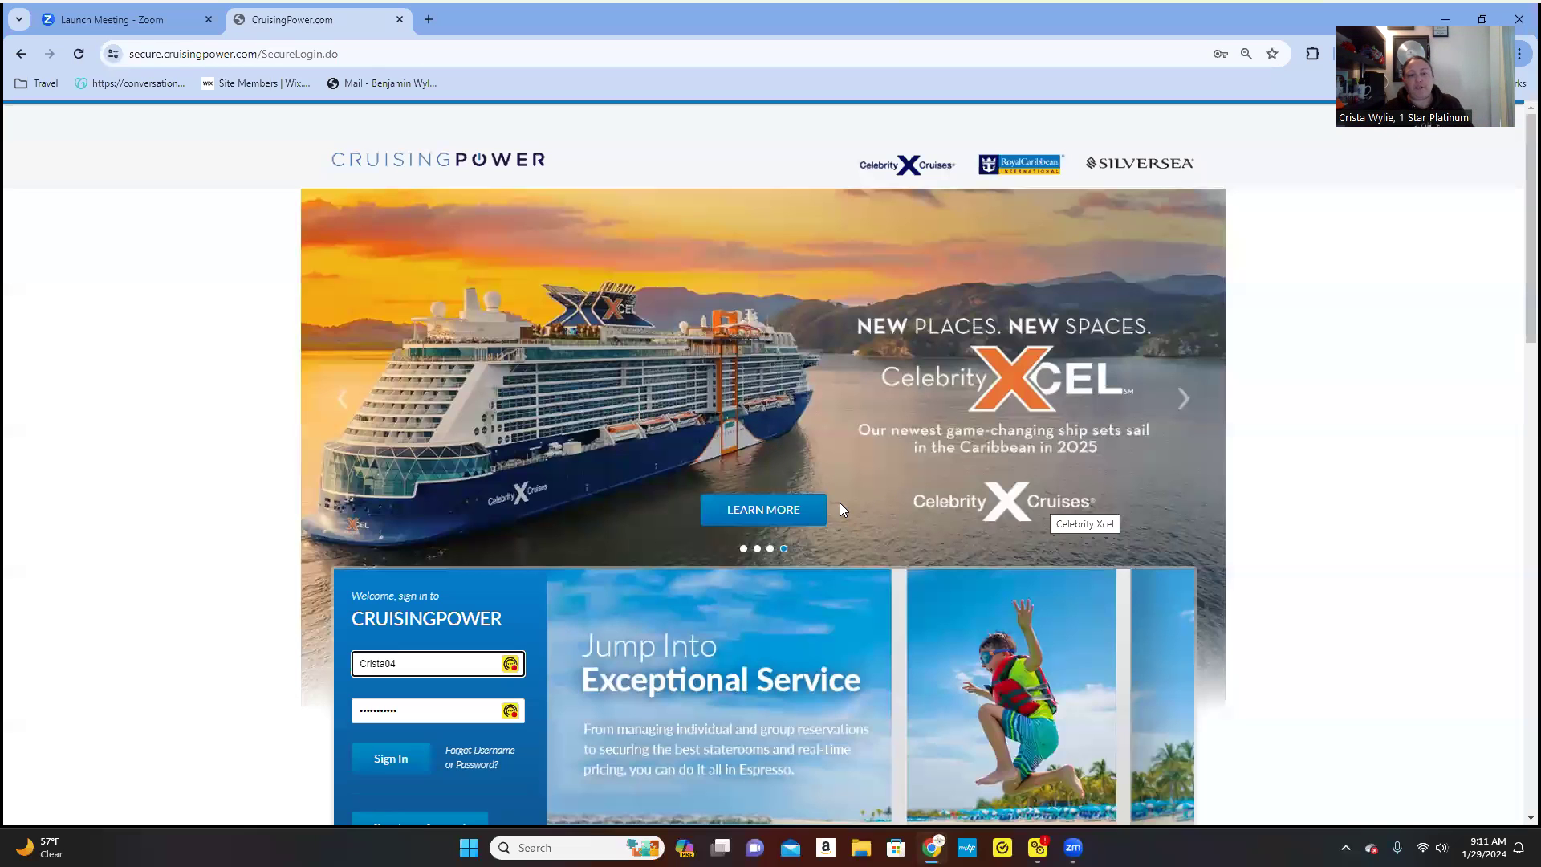
- Look over the pre-filled CruisingPower login page and sign in with the saved credentials
scroll(844, 481, down, 3)
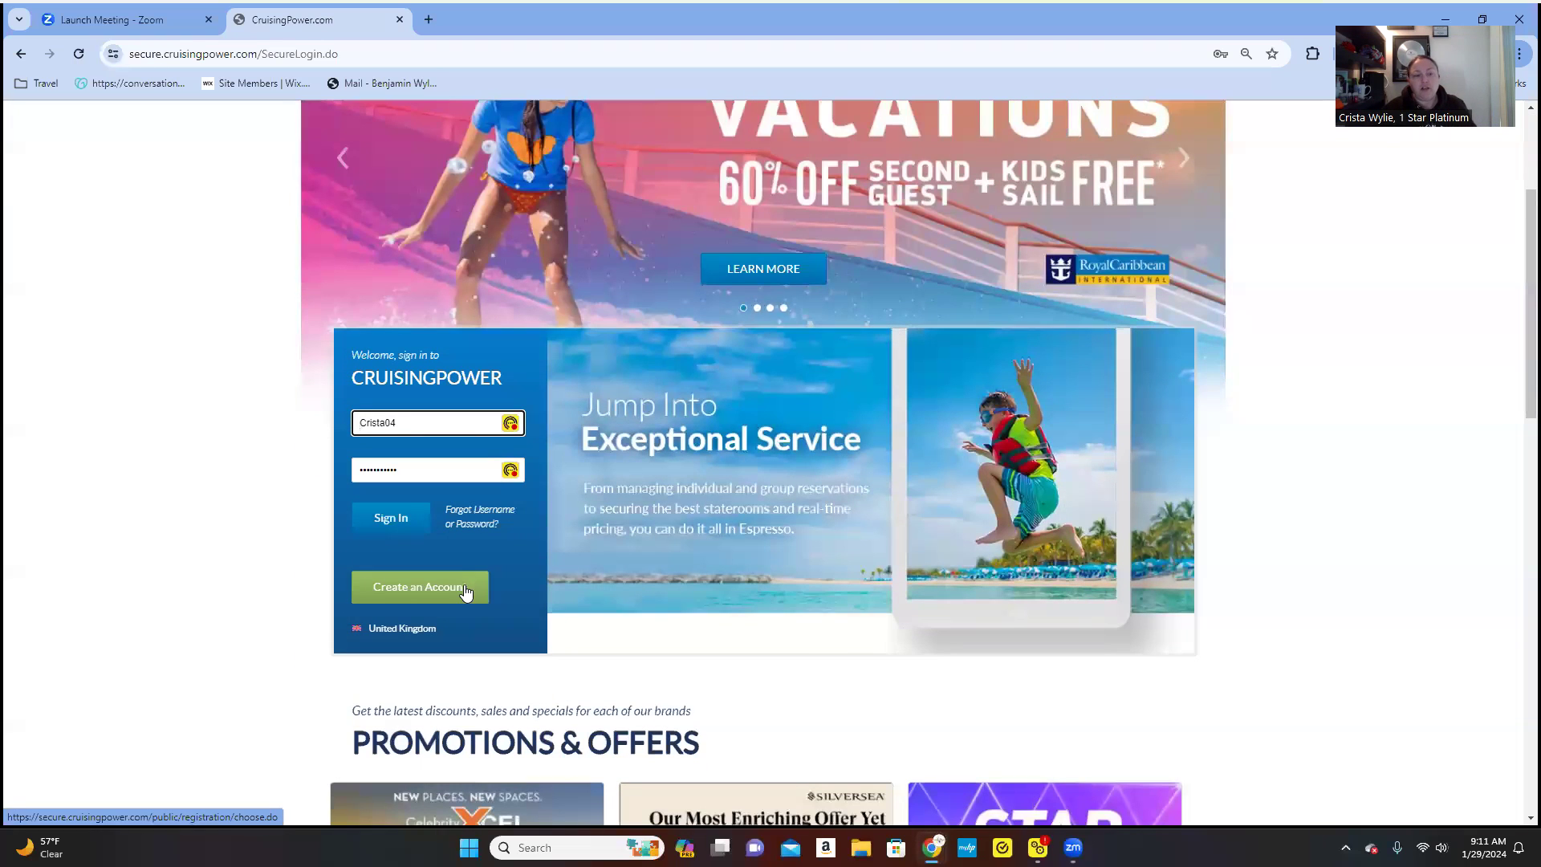
scroll(945, 579, up, 3)
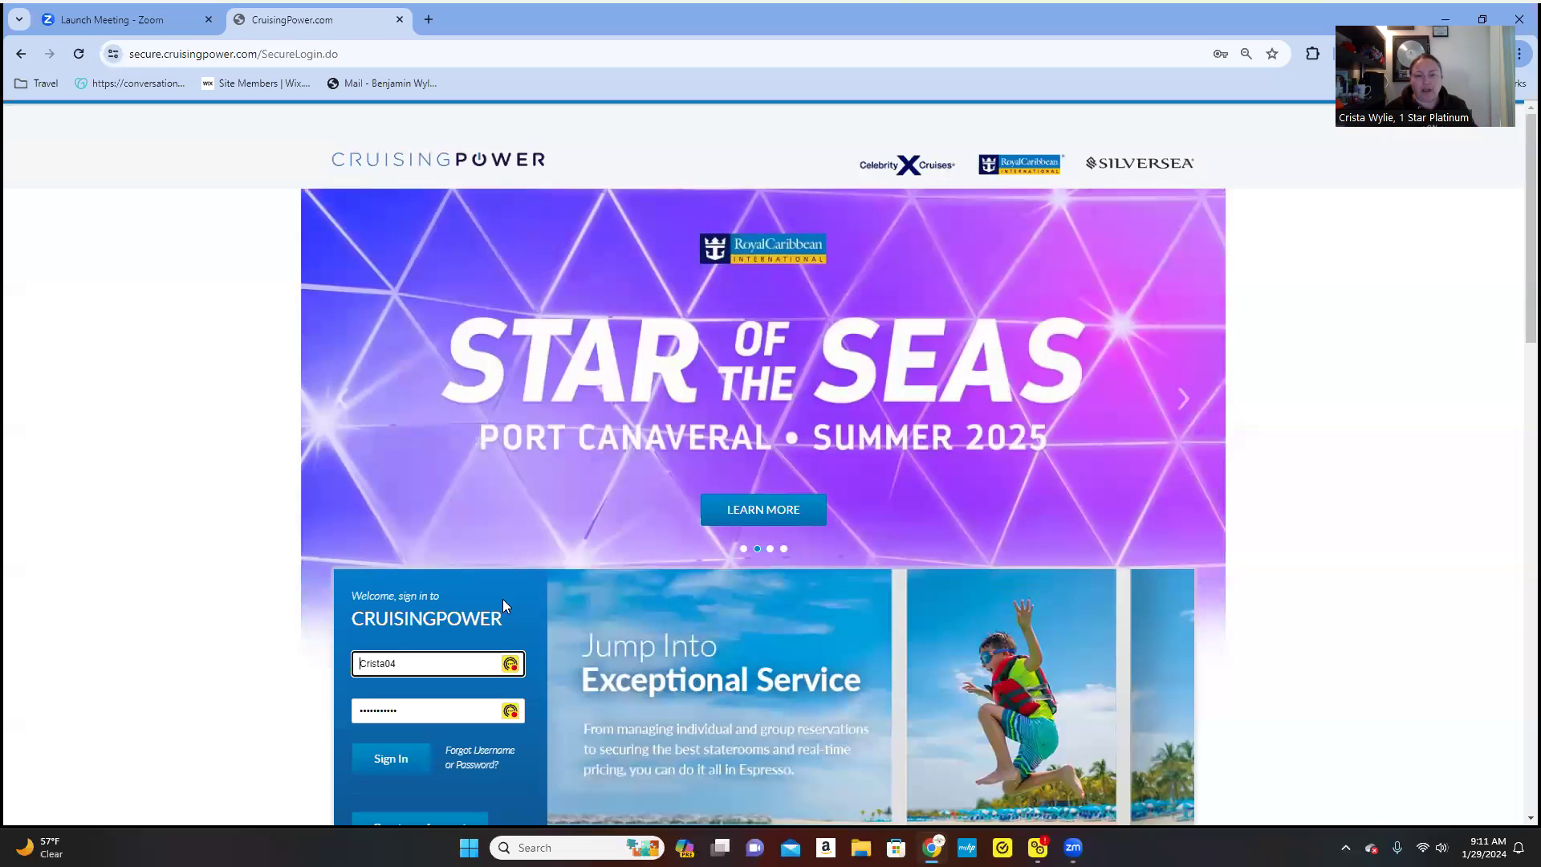
scroll(220, 566, down, 1)
scroll(221, 566, down, 1)
click(390, 597)
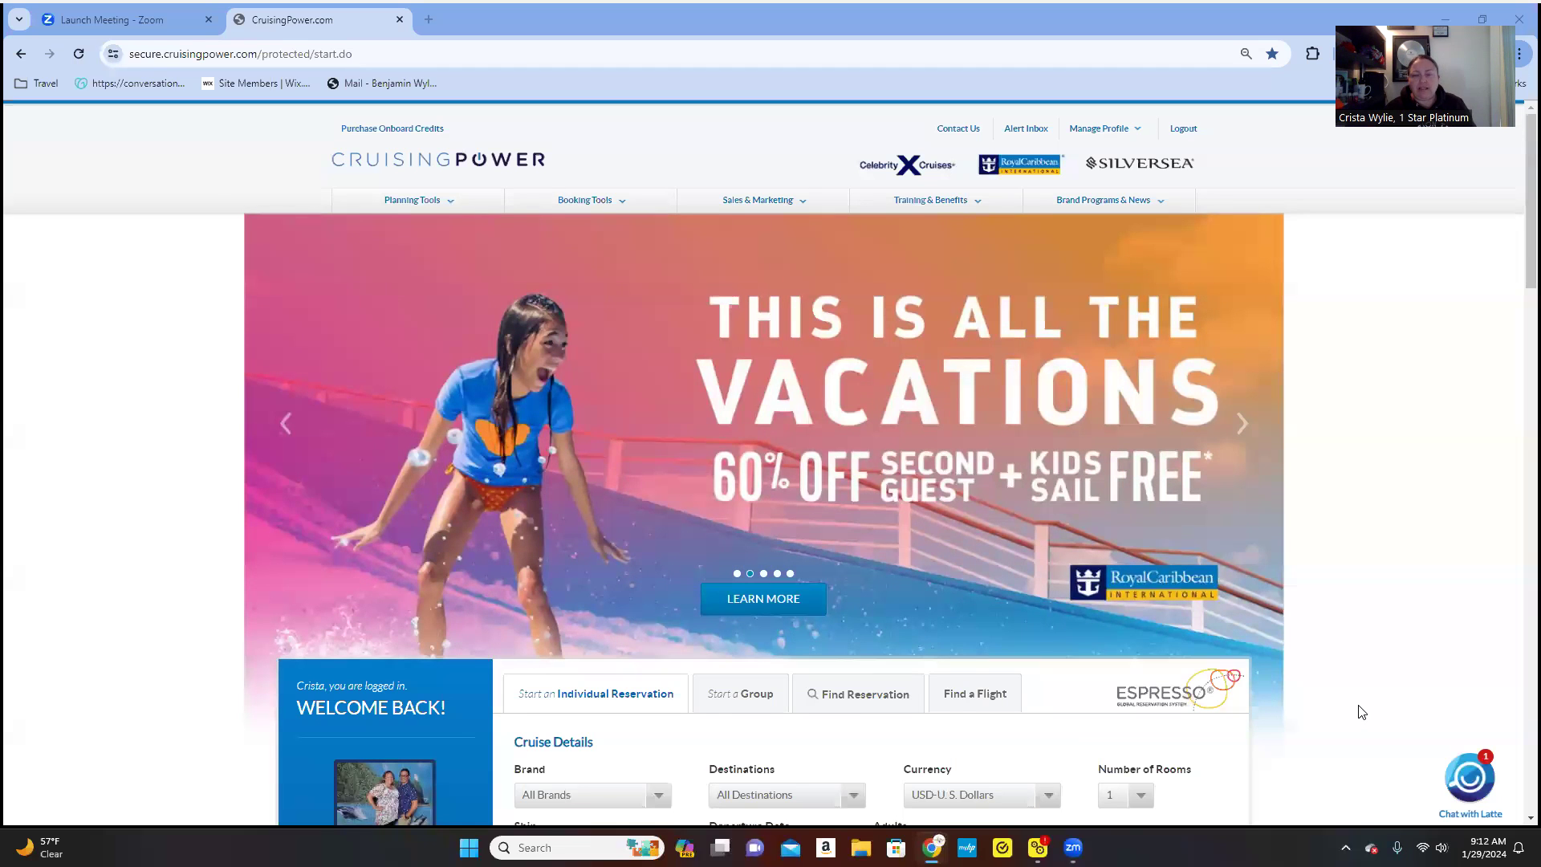
- Review the Welcome Back home page's reservation panel and bring up the Planning Tools menu
scroll(1362, 712, down, 1)
scroll(1362, 711, down, 1)
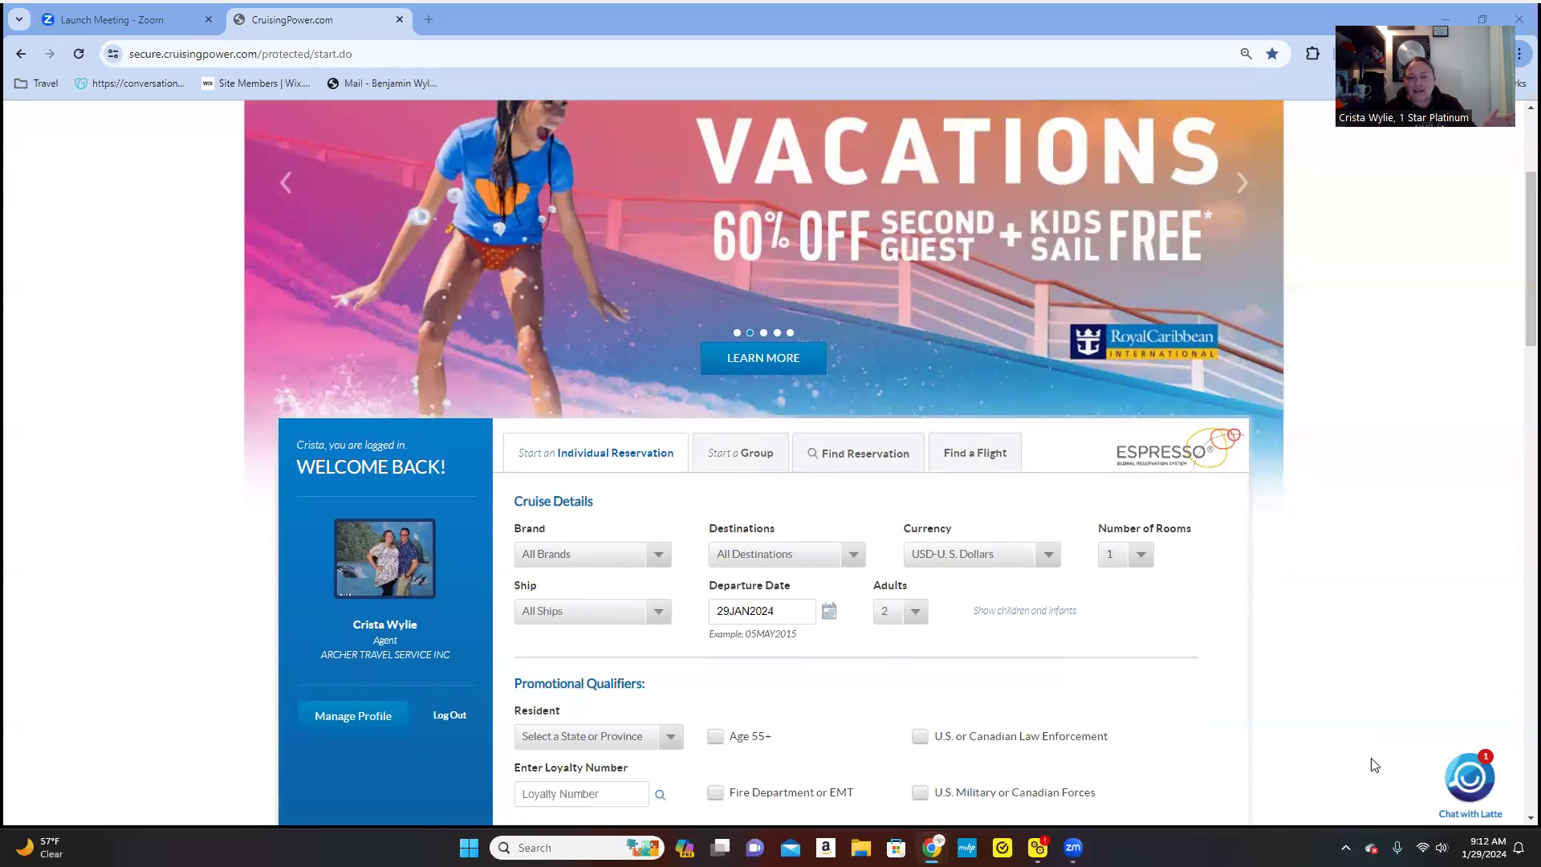
scroll(1362, 728, up, 2)
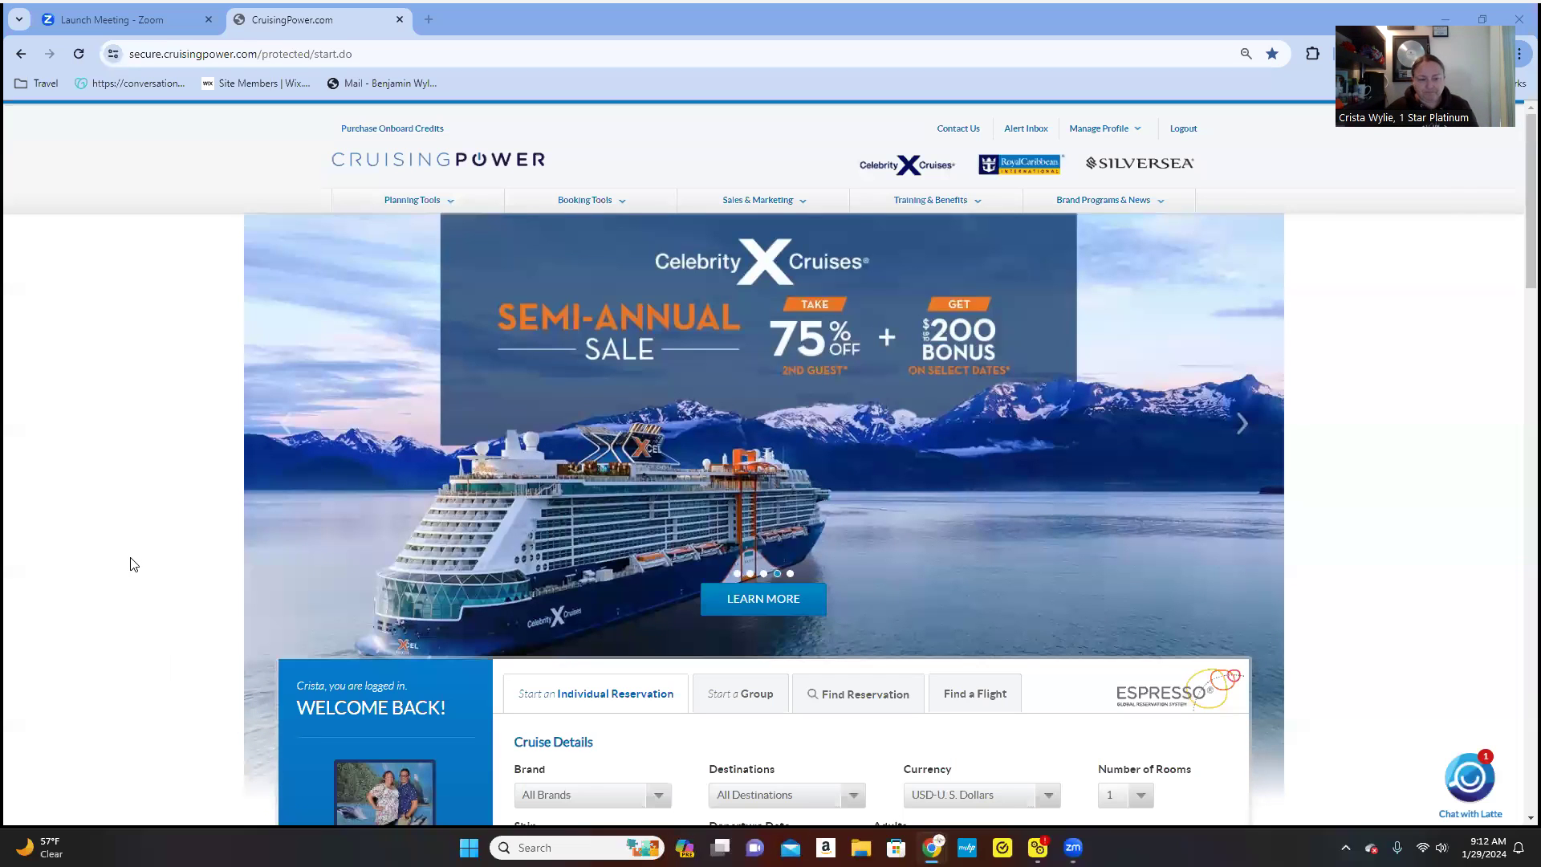
scroll(131, 551, down, 2)
scroll(127, 545, up, 2)
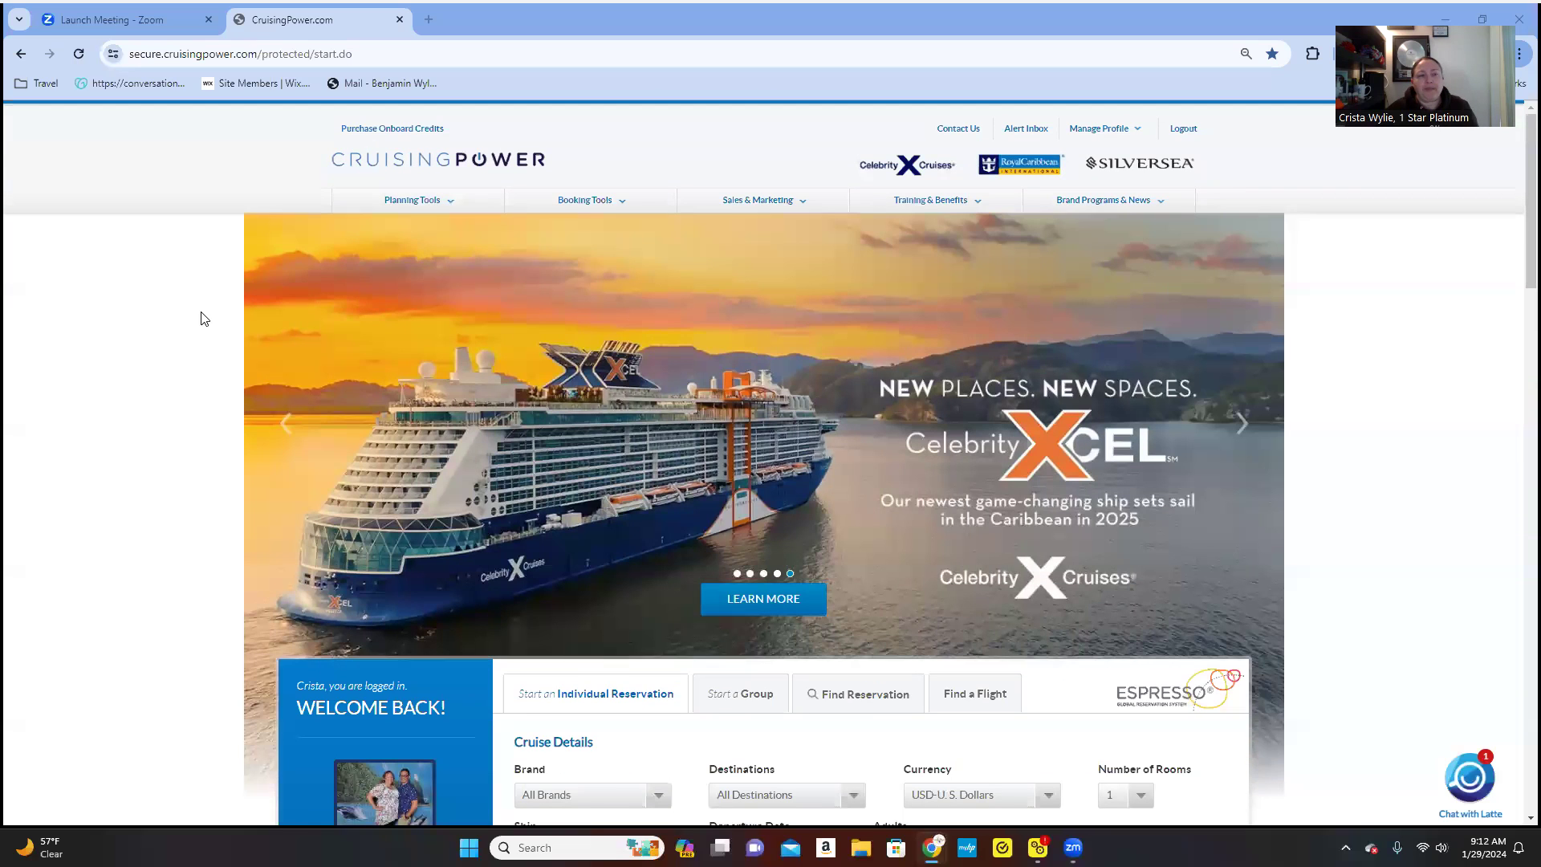
mouse_move(438, 201)
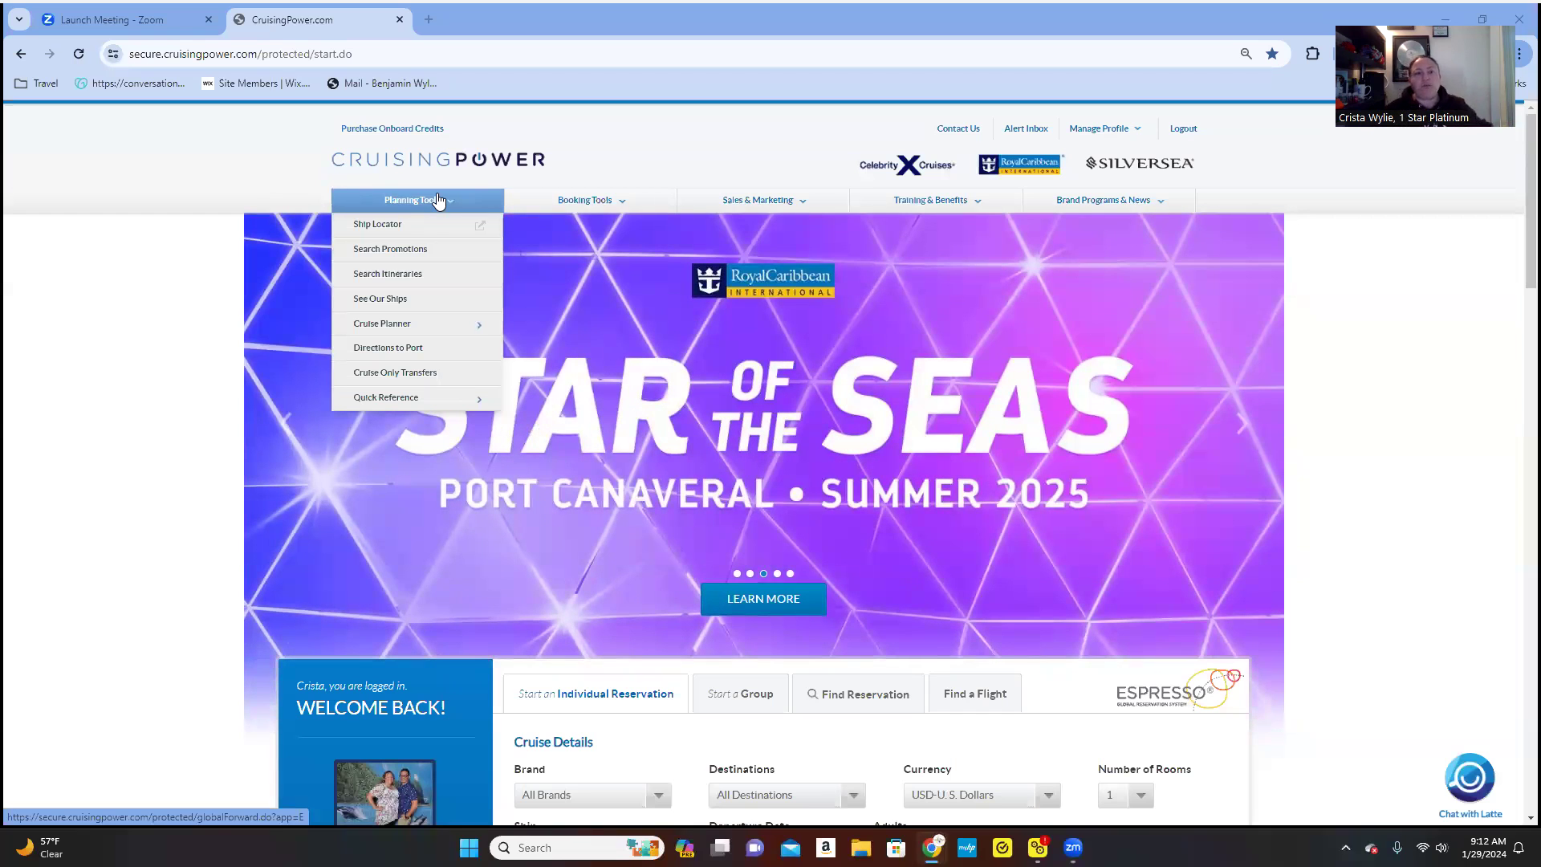
click(439, 200)
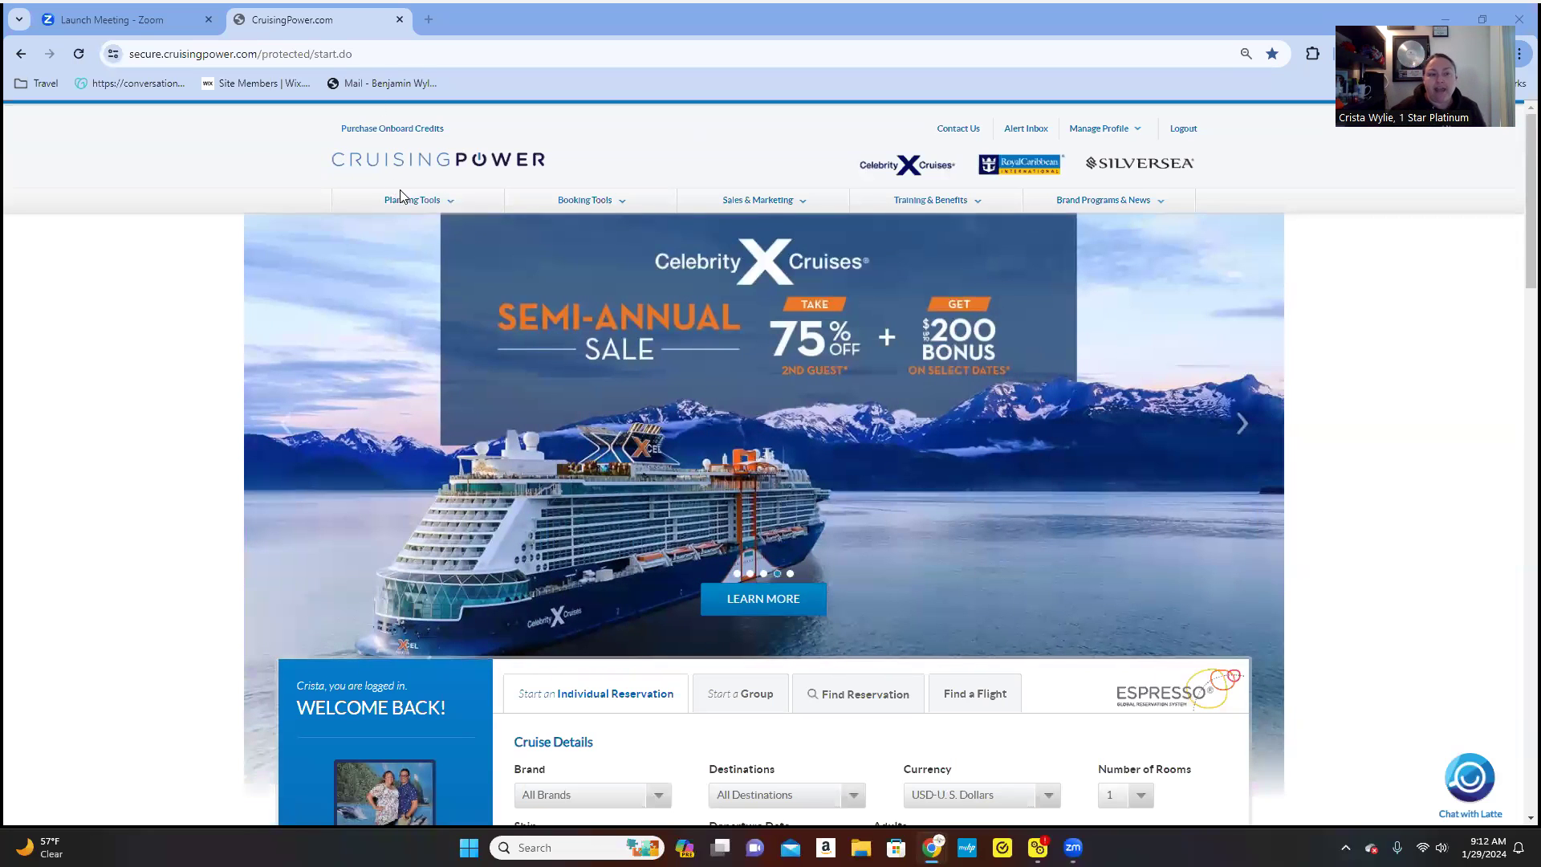
click(401, 201)
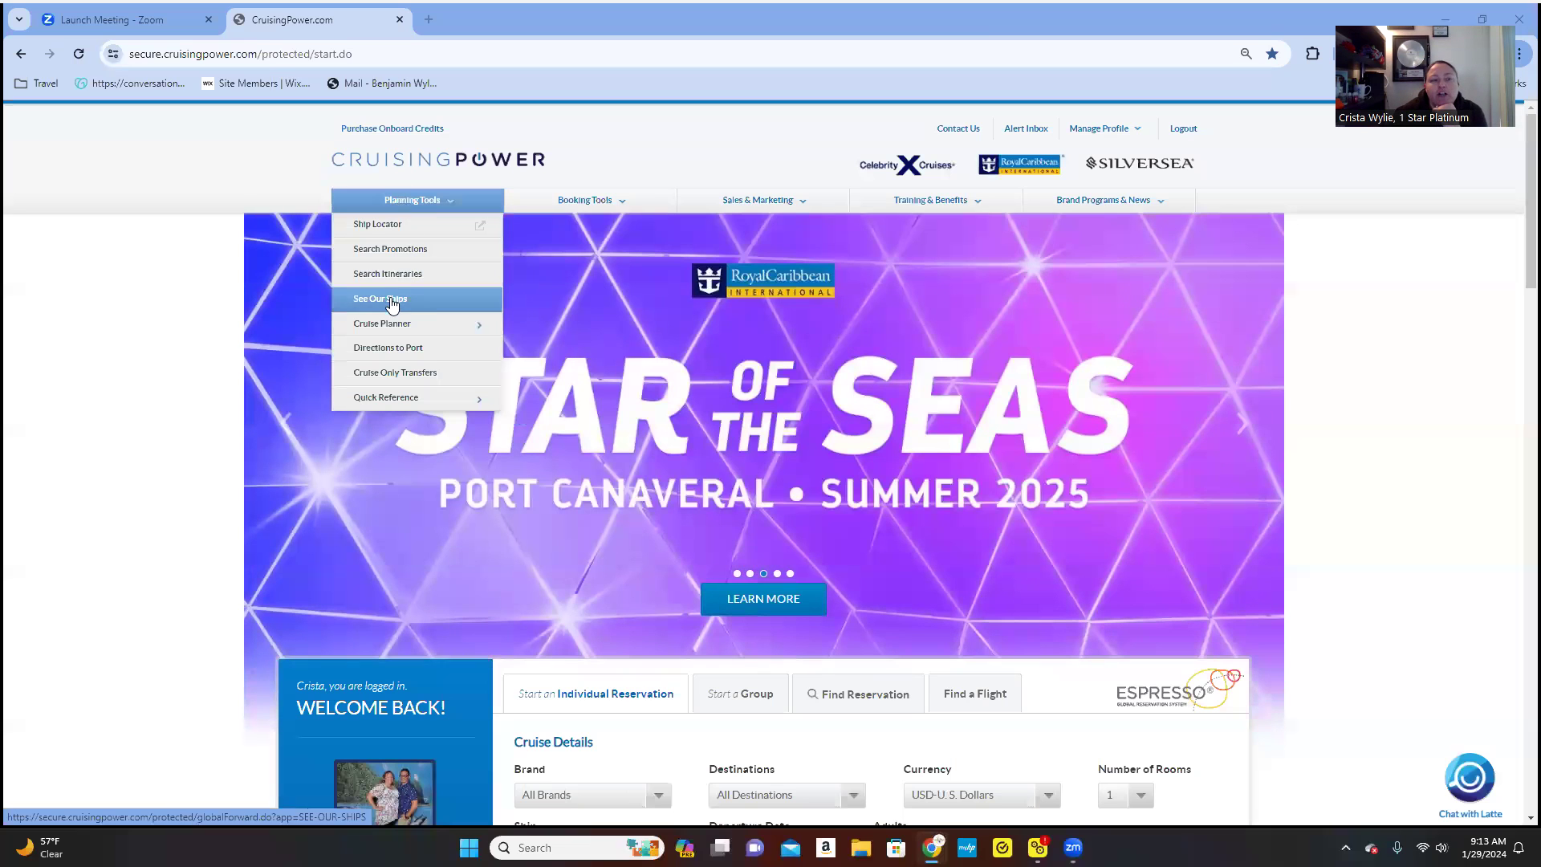
mouse_move(387, 329)
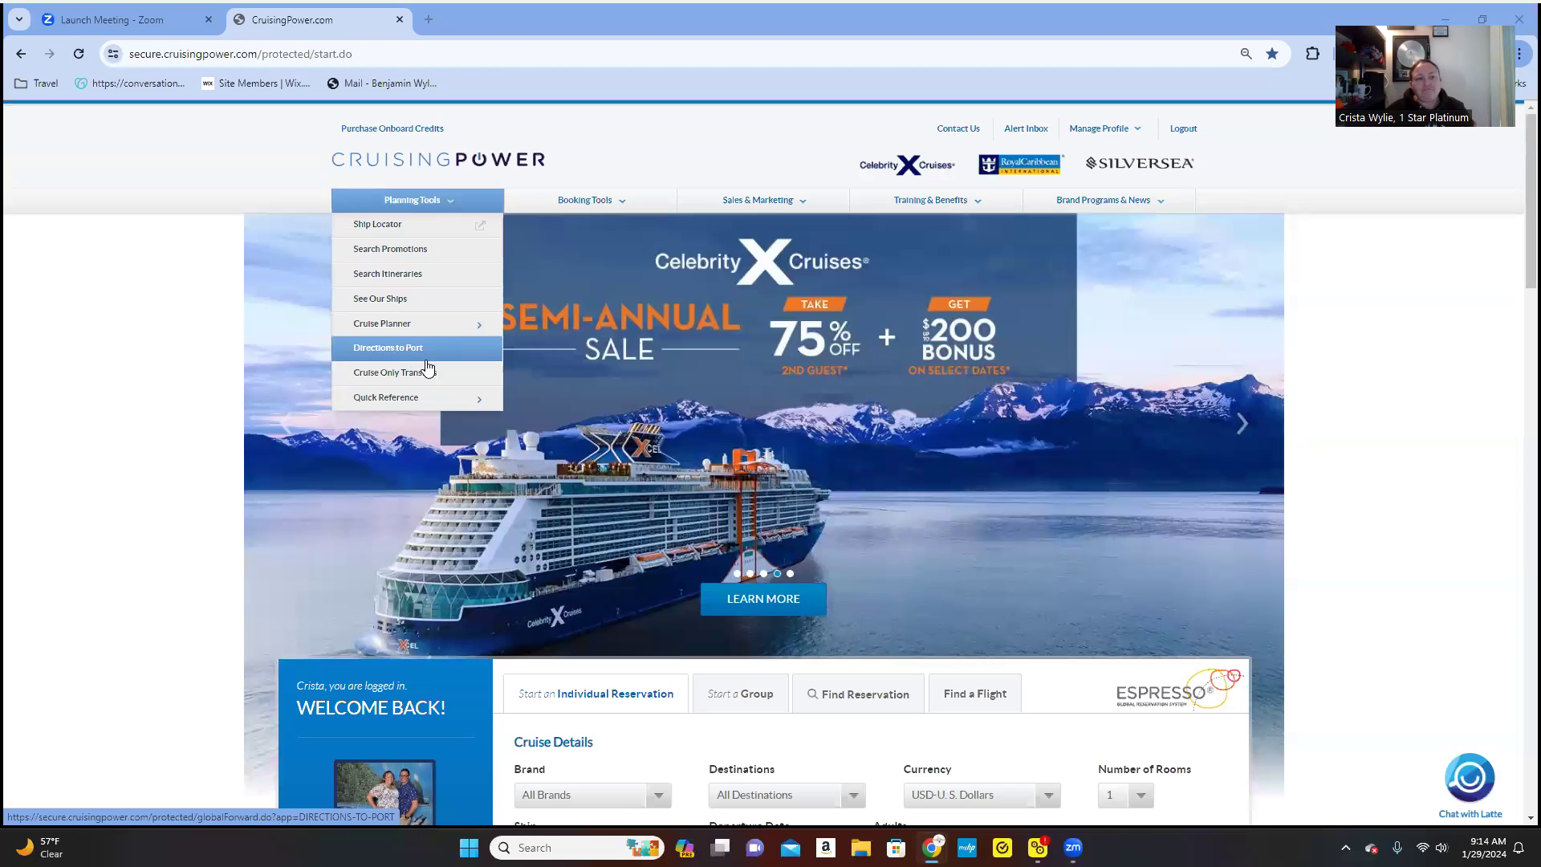
mouse_move(411, 402)
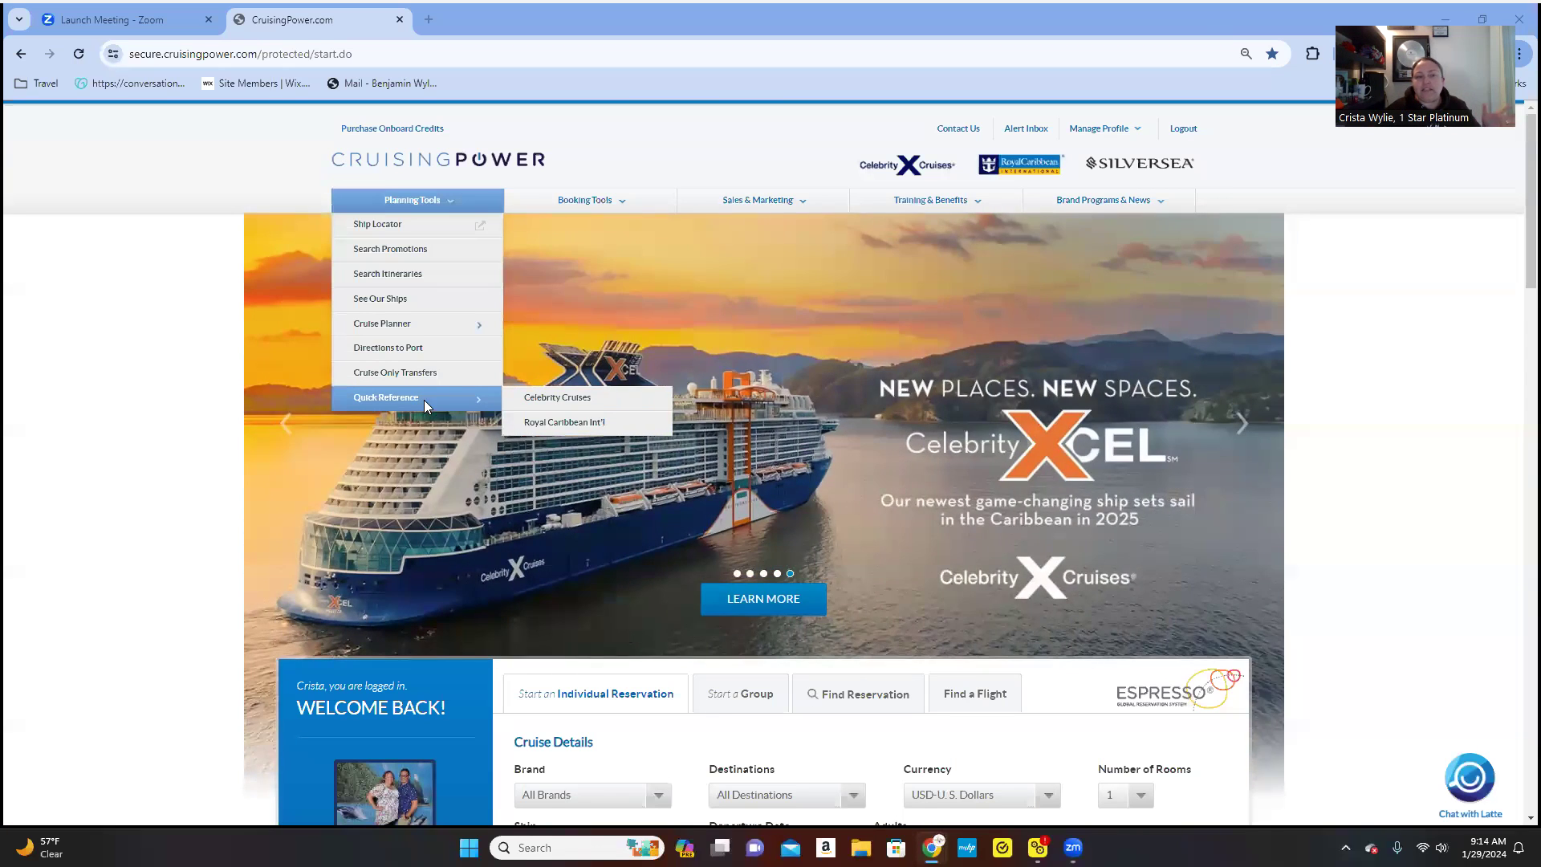
- Open the Royal Caribbean Quick Reference page and select the Bicycles, Skates & Surfboards topic
click(544, 423)
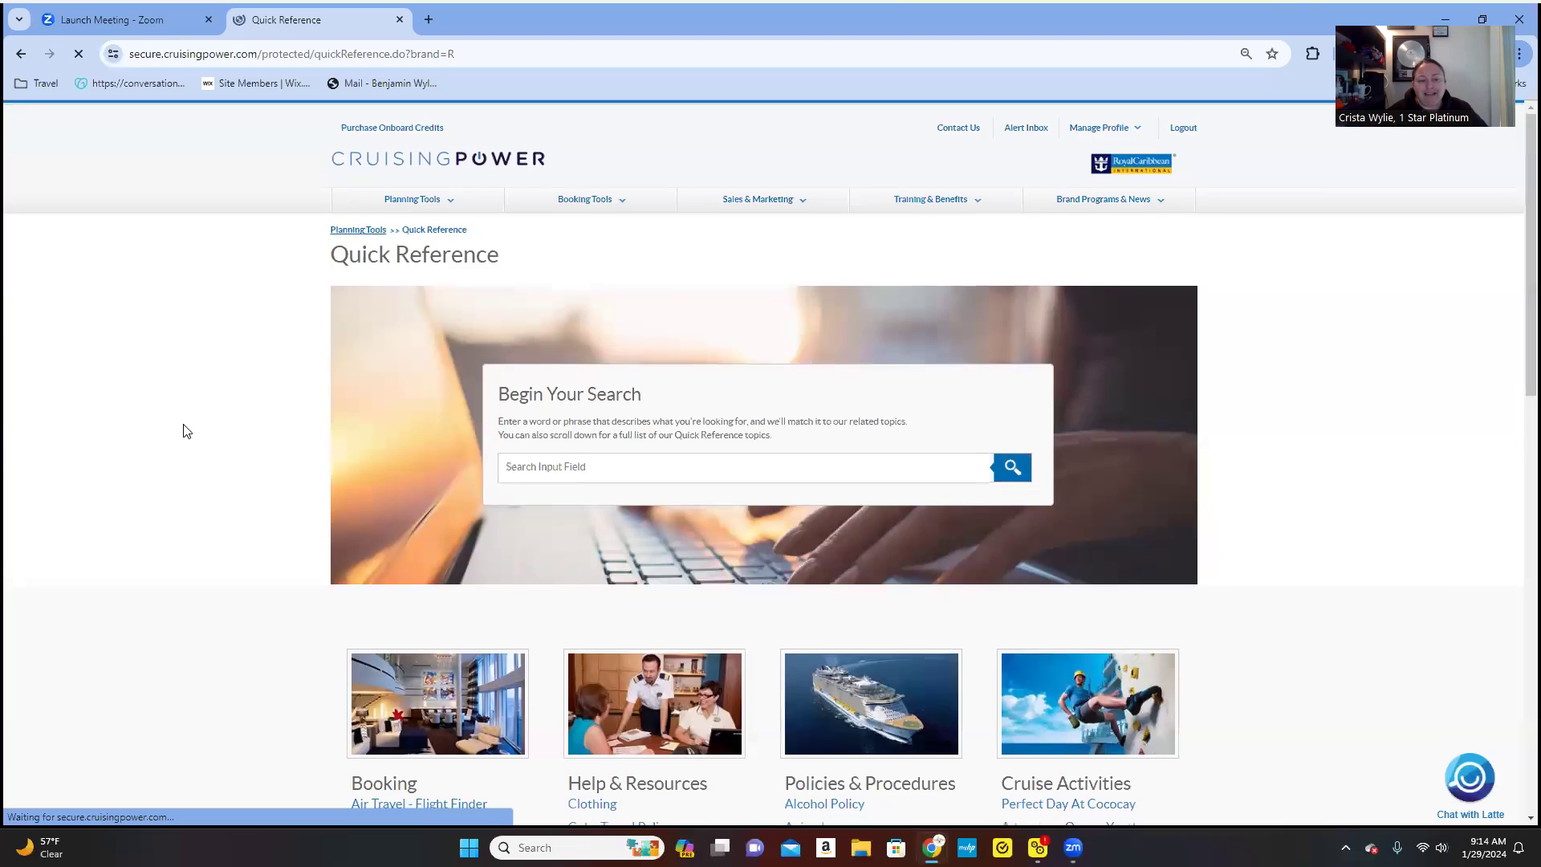
scroll(183, 431, down, 4)
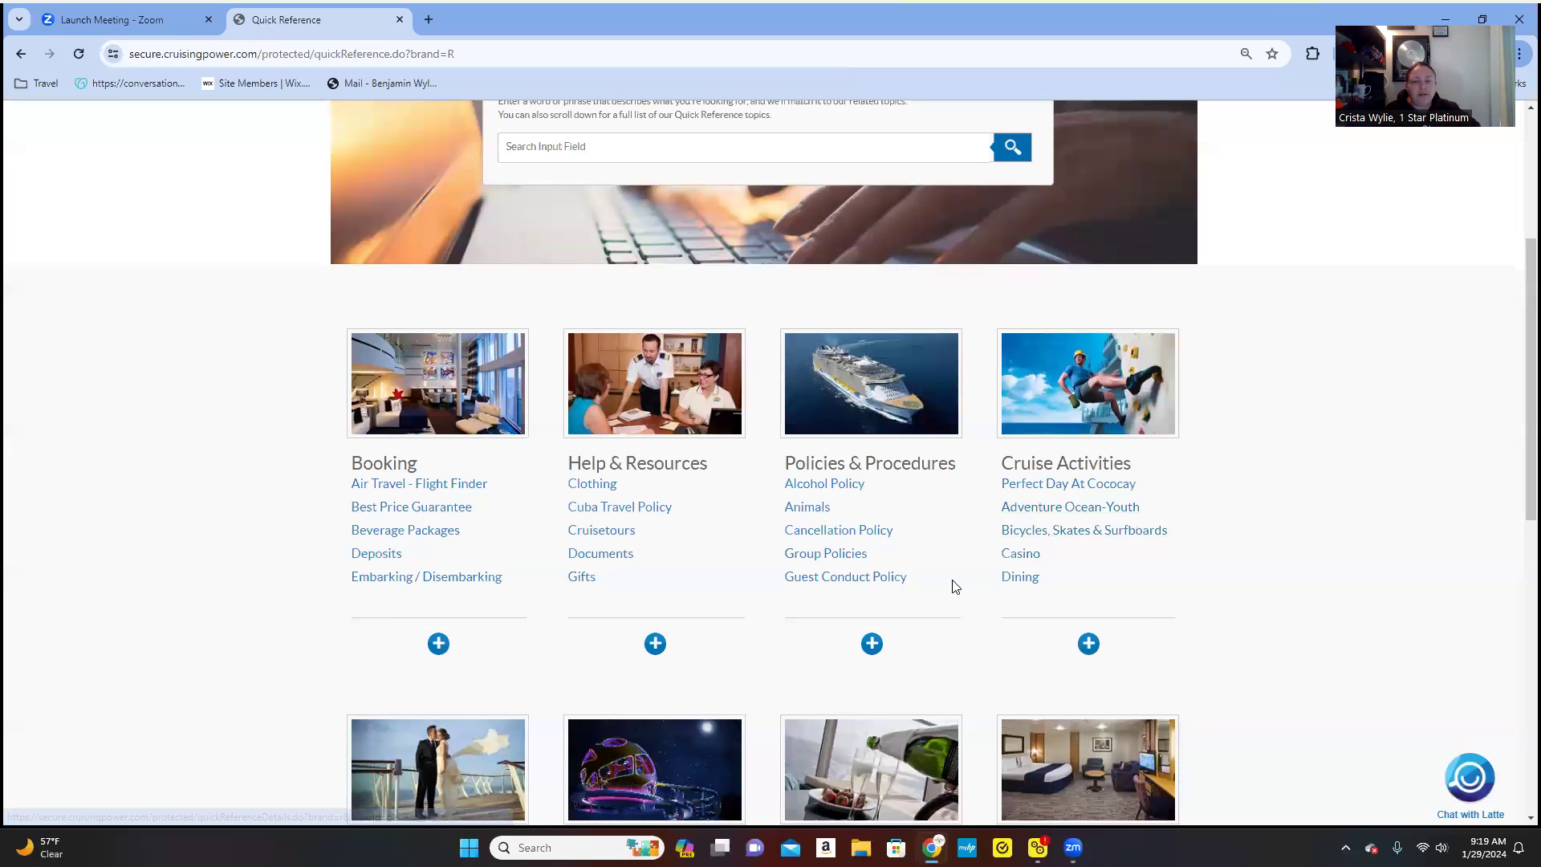
click(1114, 532)
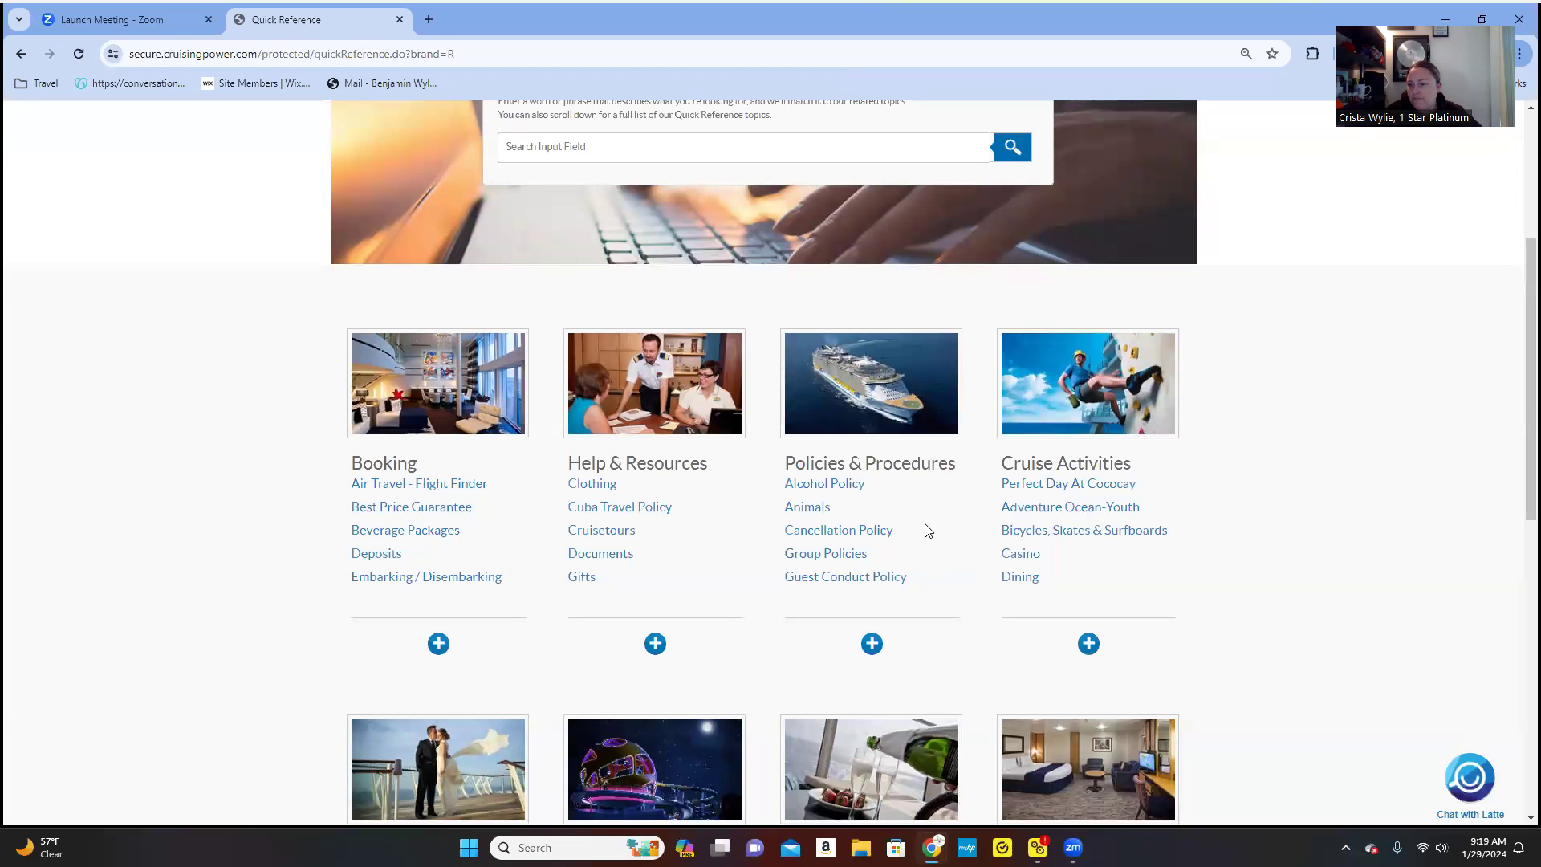
- Return to Quick Reference through Planning Tools and scroll to its four topic categories
scroll(923, 529, up, 4)
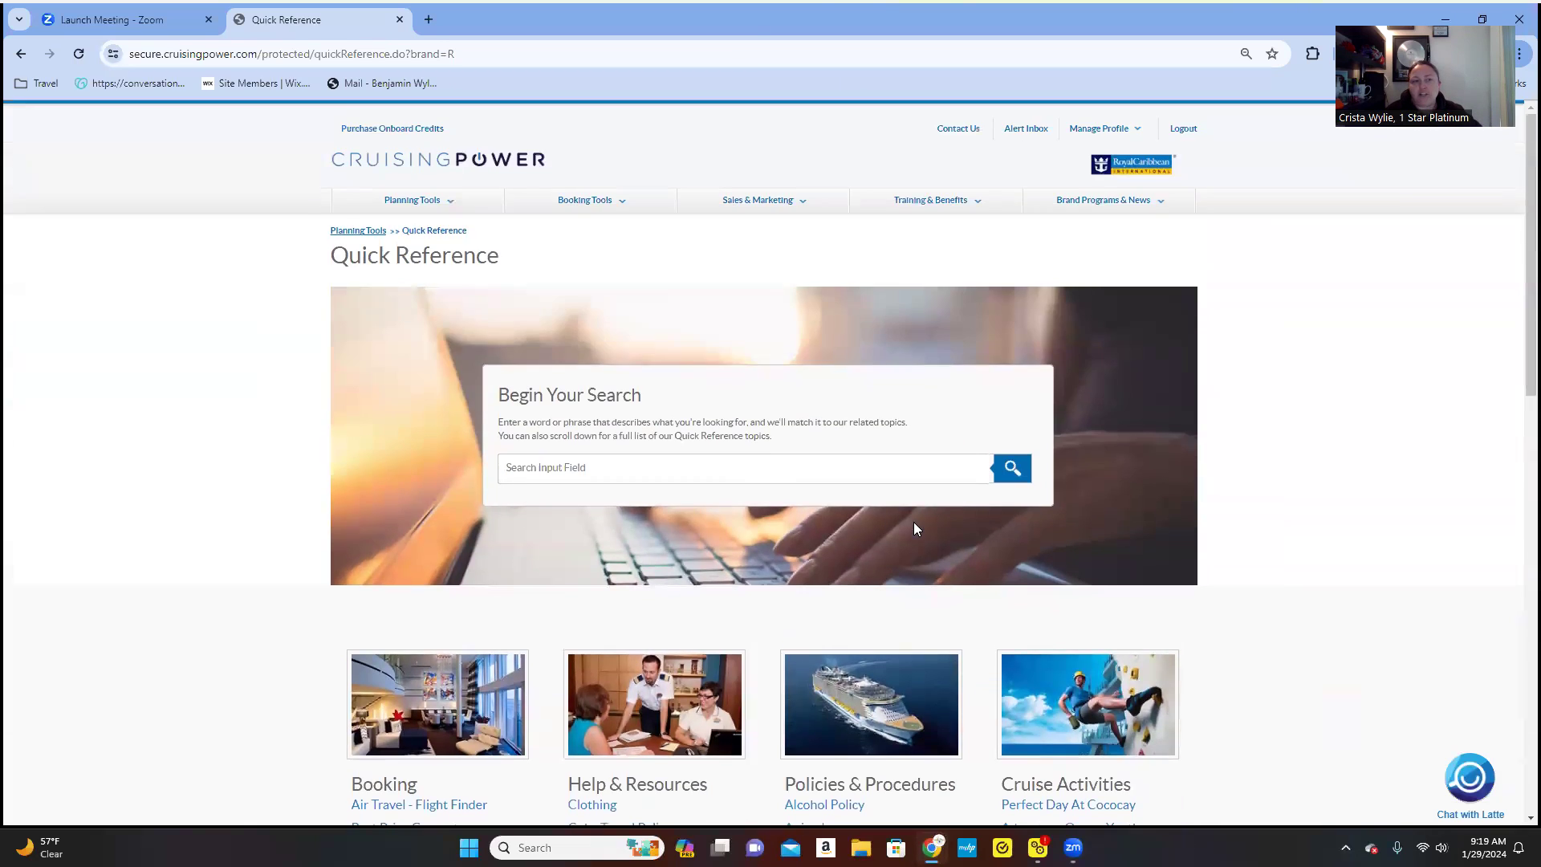
click(433, 202)
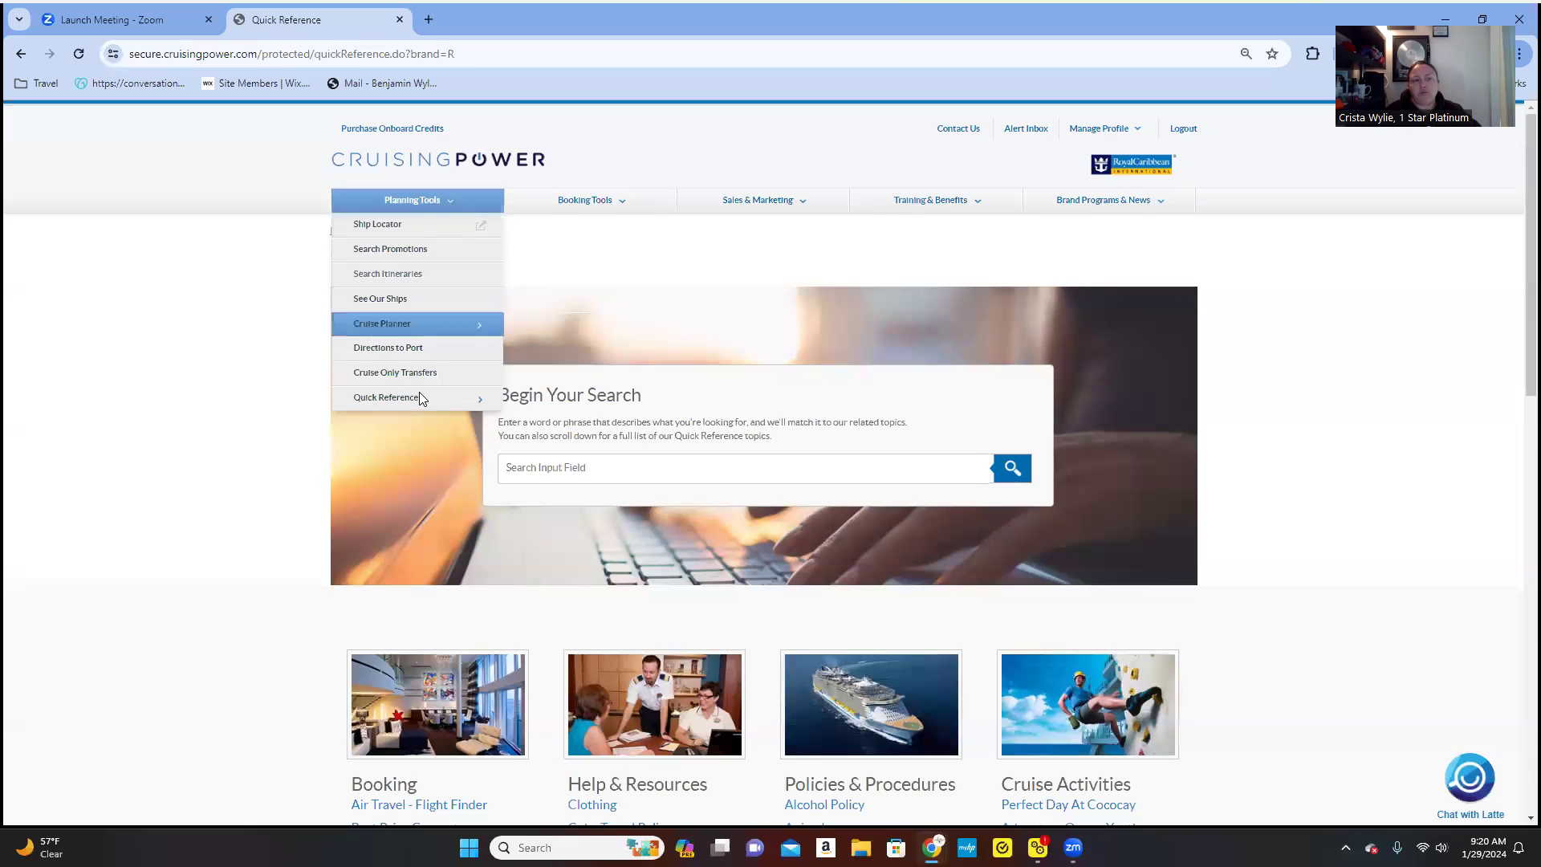
mouse_move(416, 402)
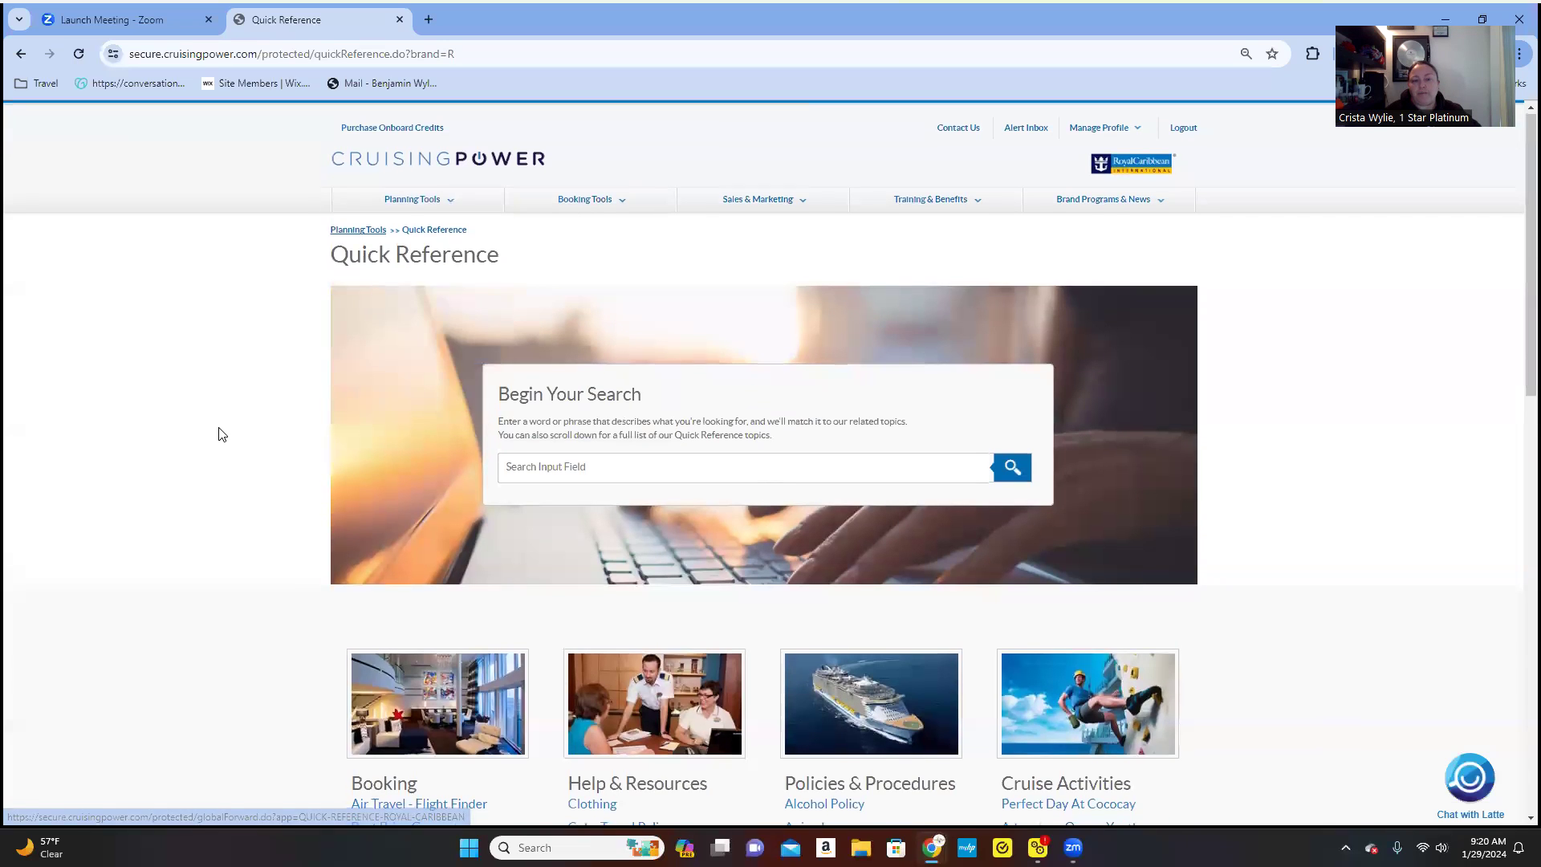
scroll(225, 434, down, 4)
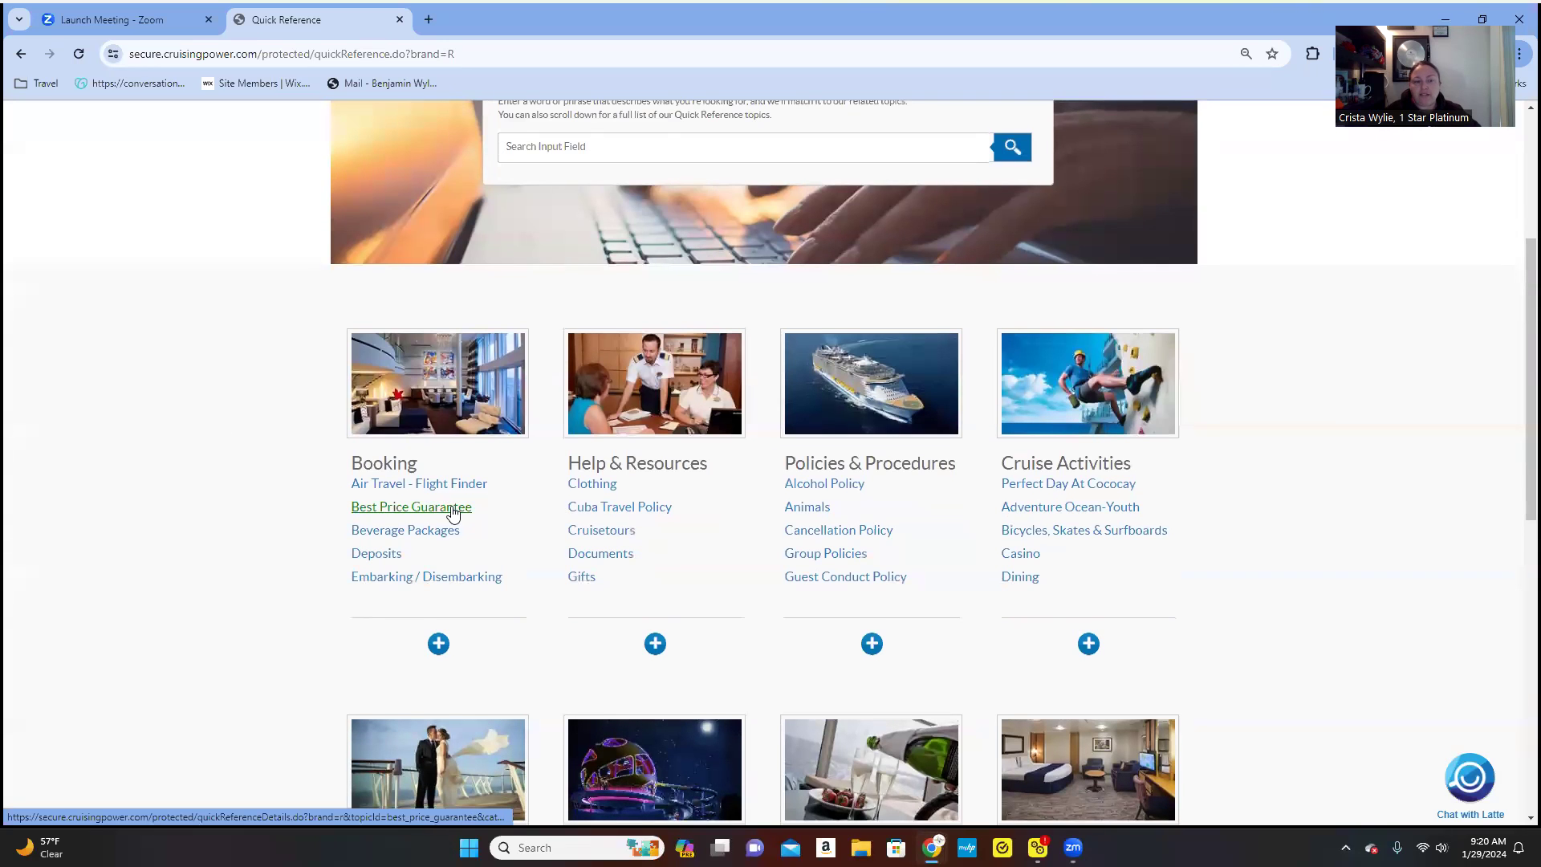
scroll(465, 507, down, 1)
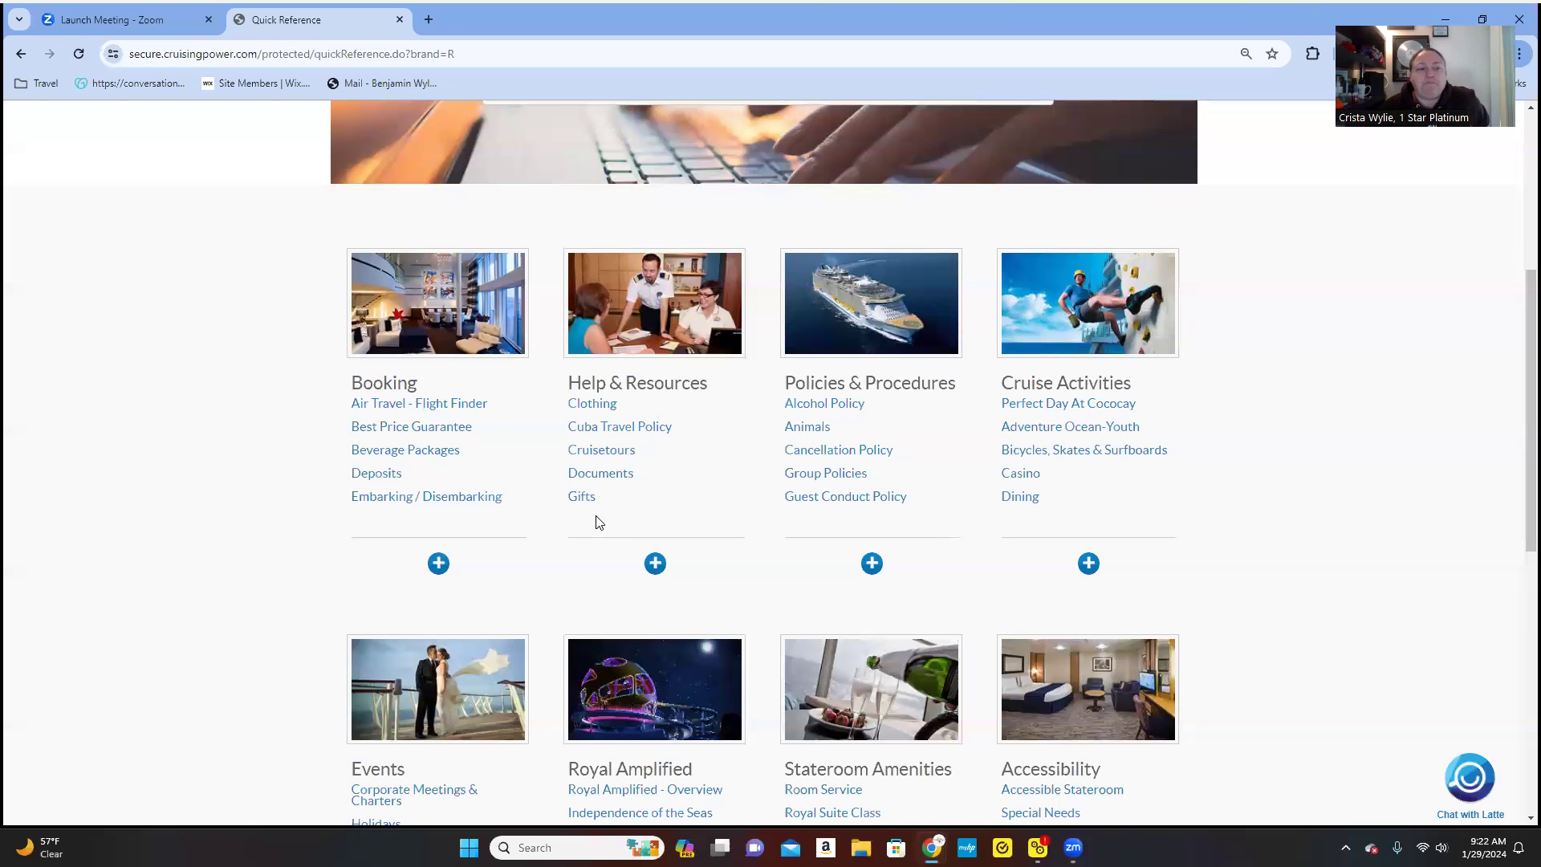
scroll(860, 488, down, 4)
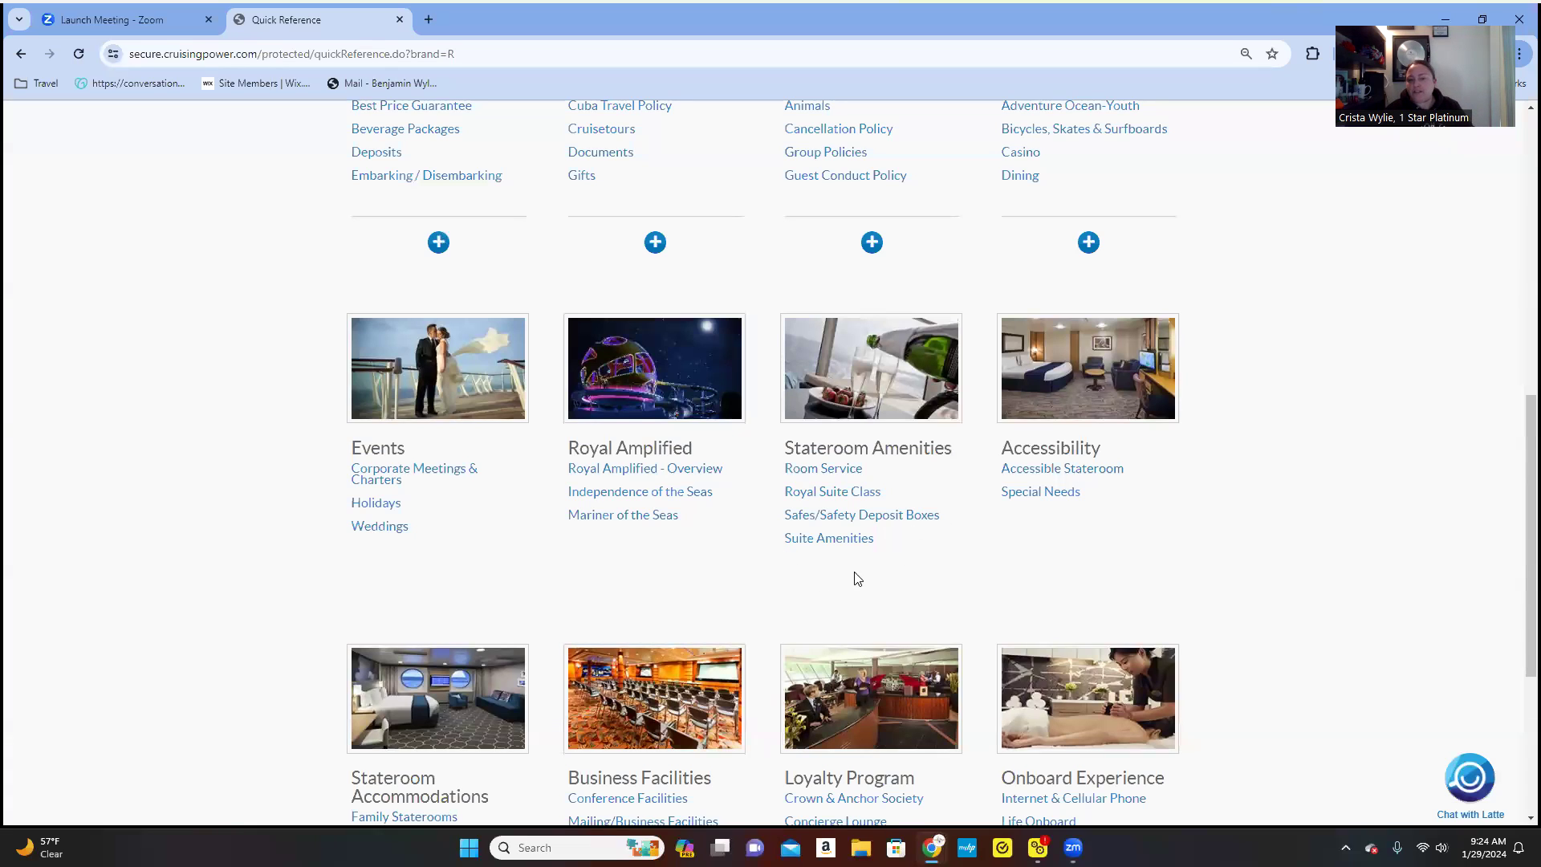
scroll(887, 548, down, 2)
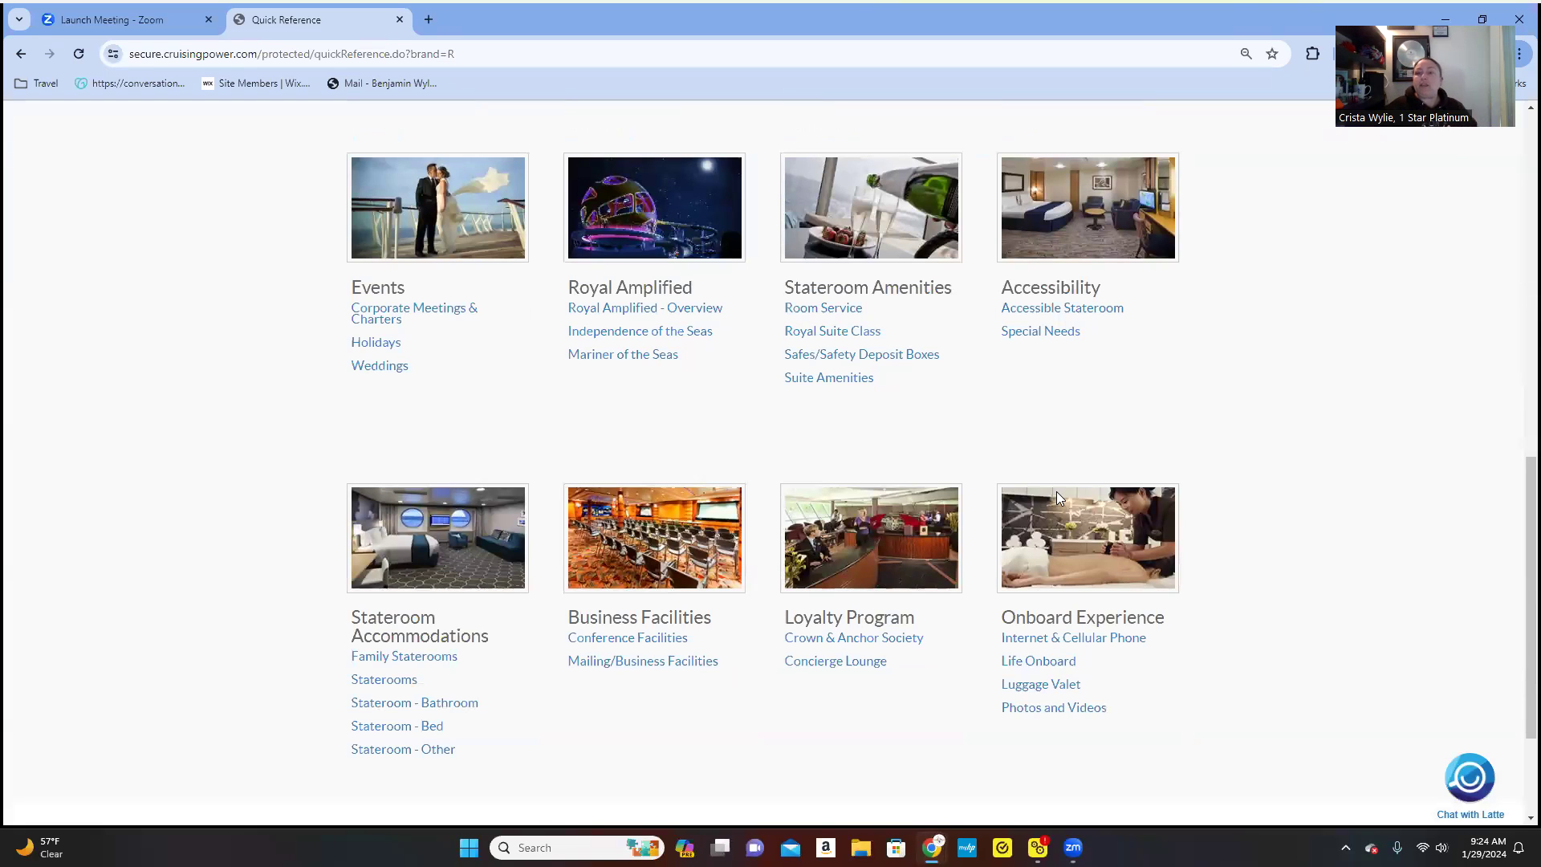
scroll(867, 453, down, 3)
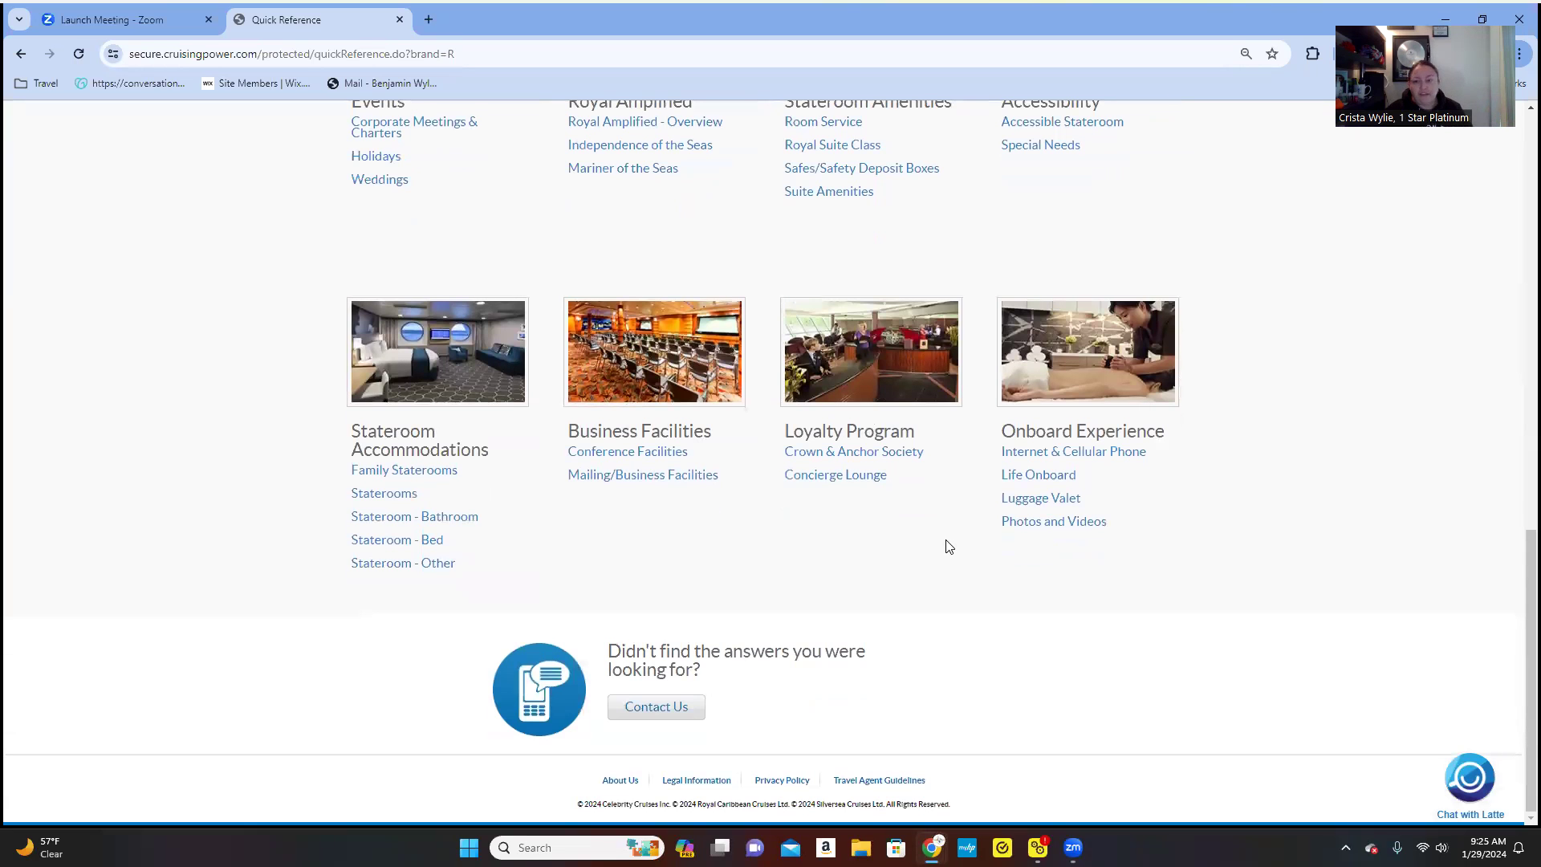
scroll(946, 546, up, 10)
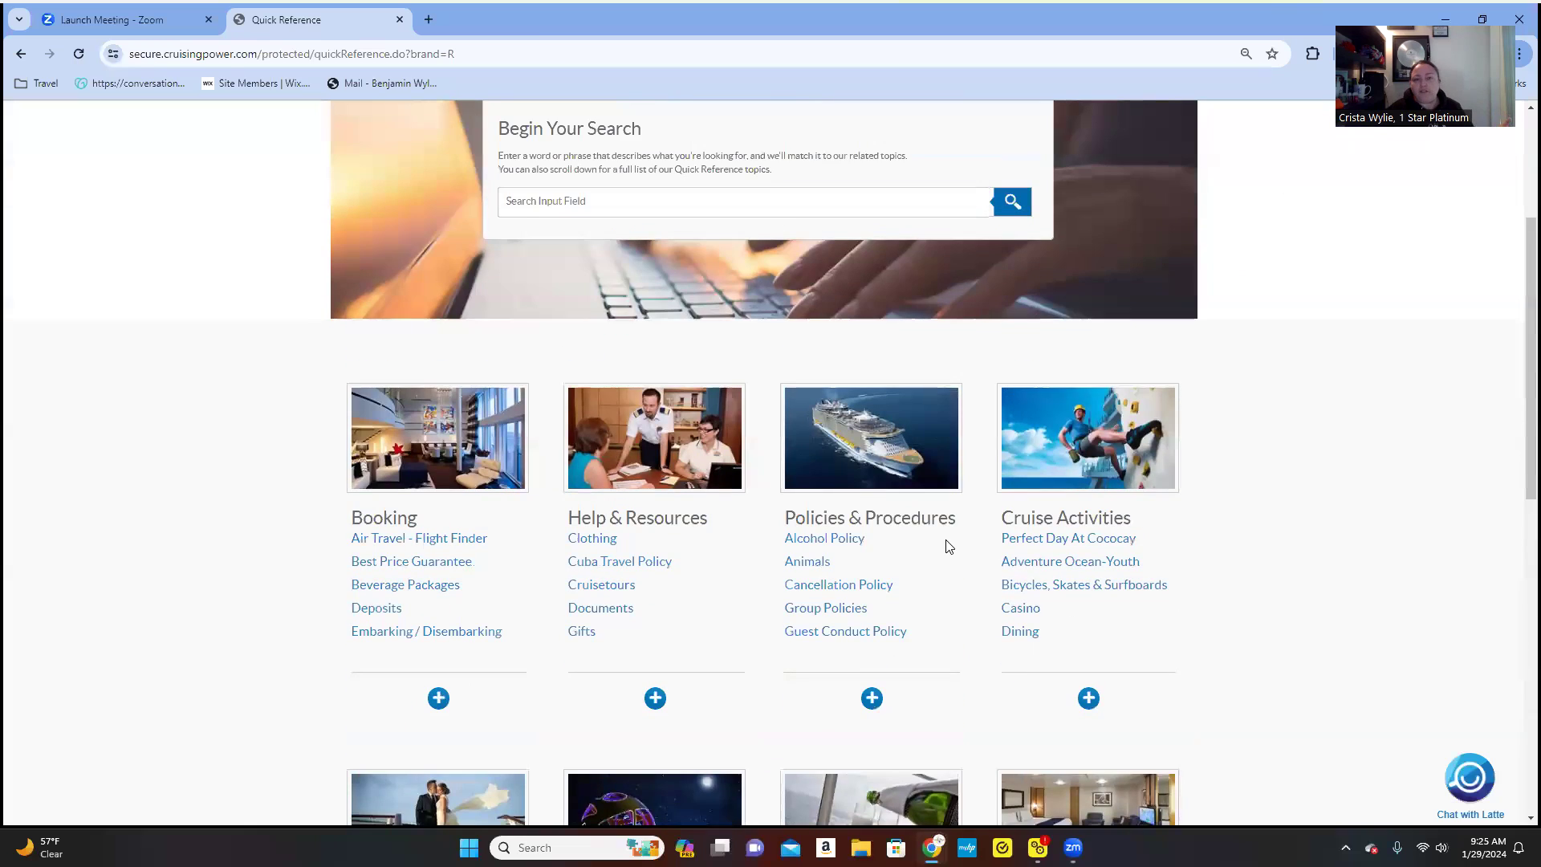
- Open the Royal Caribbean Int'l Royal Gifts page from Booking Tools > Purchase Gifts
scroll(945, 547, up, 3)
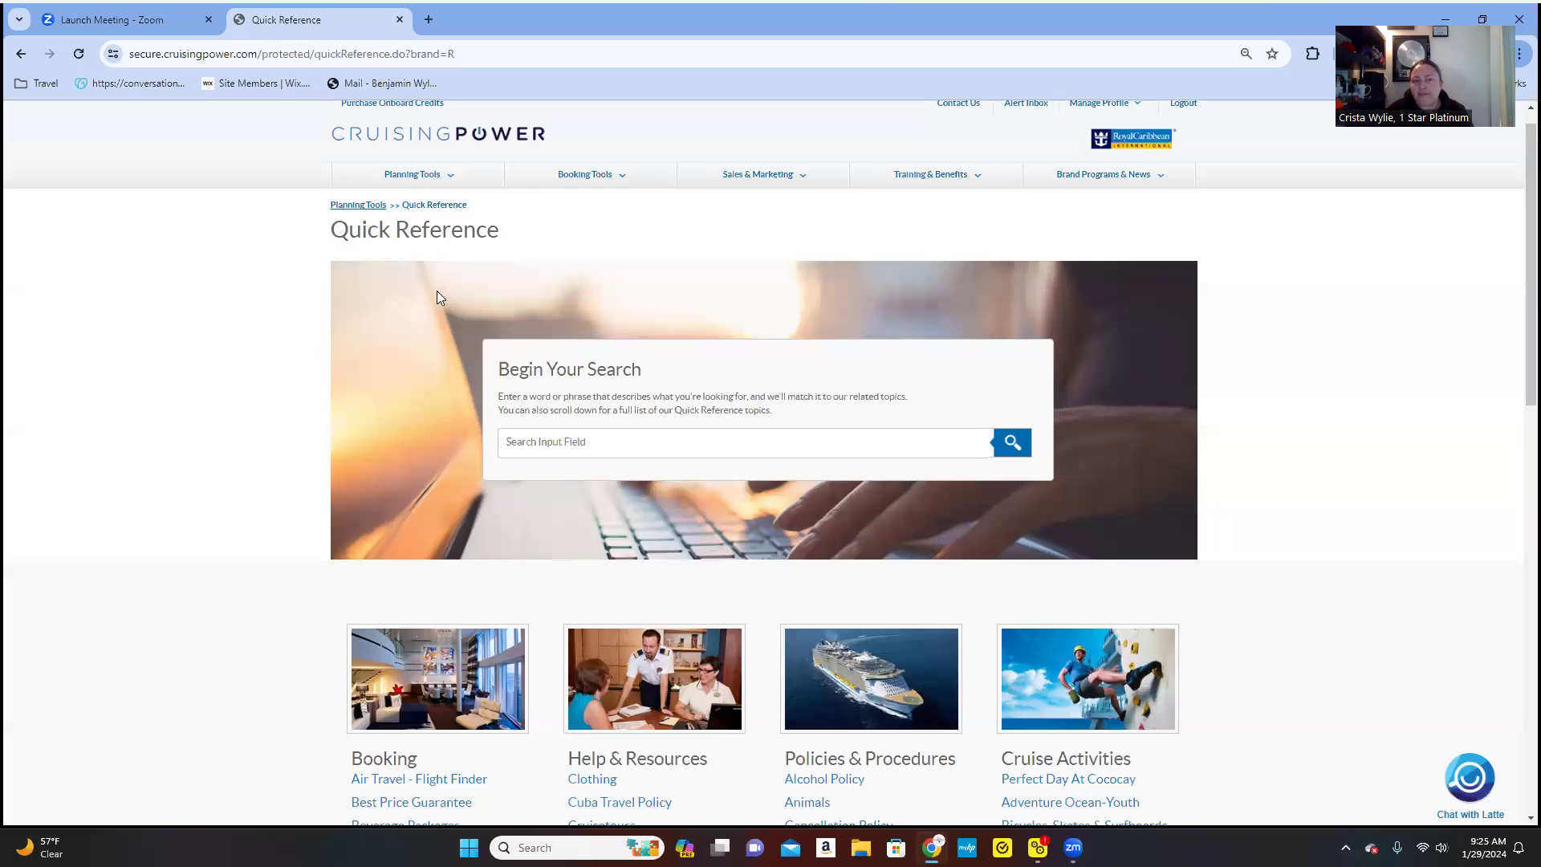
mouse_move(403, 184)
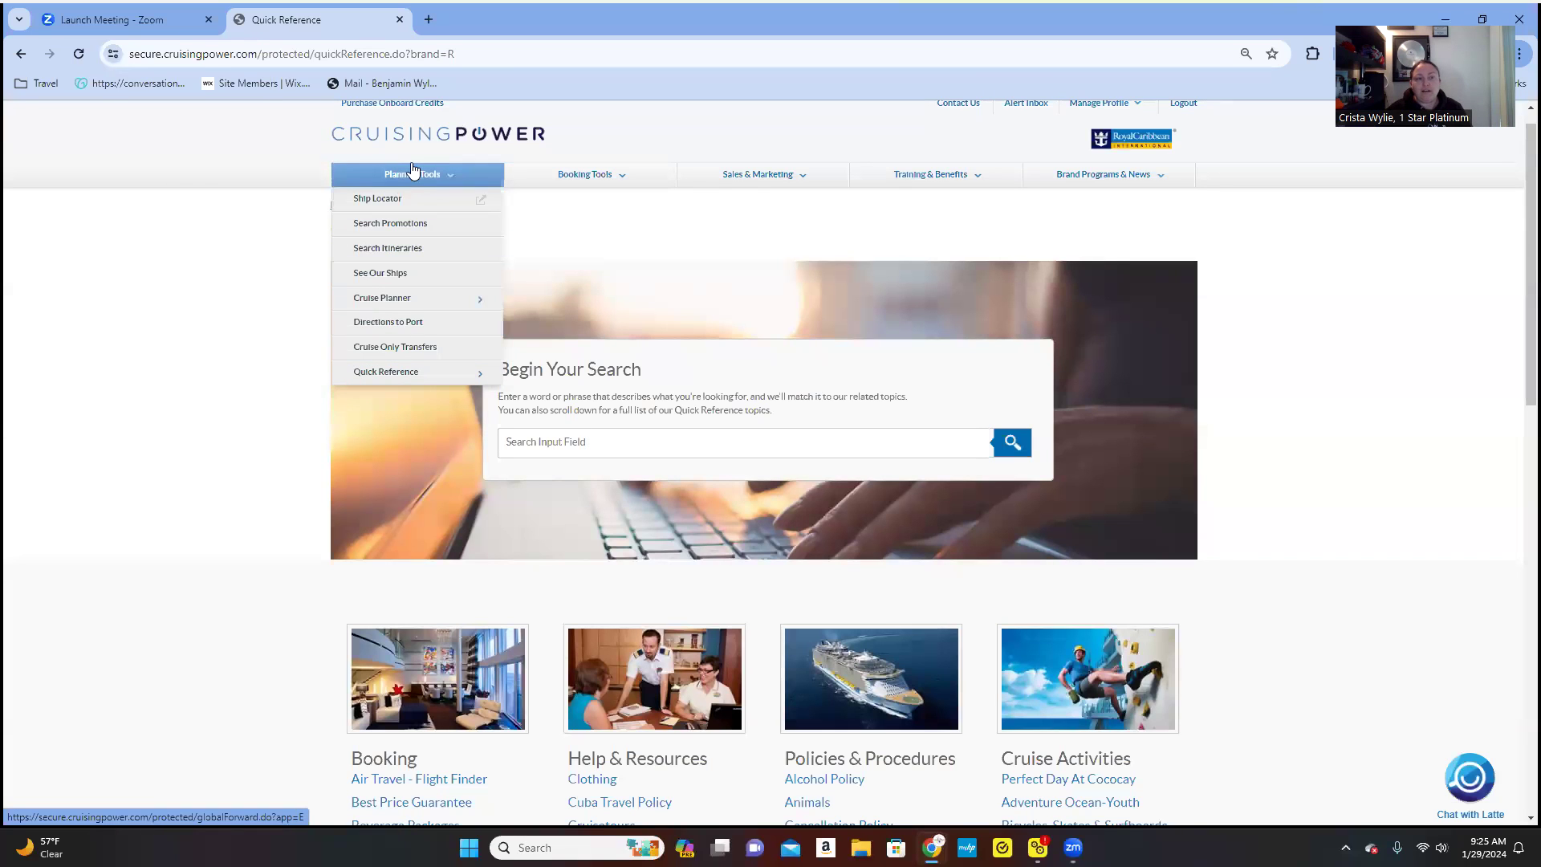
mouse_move(586, 182)
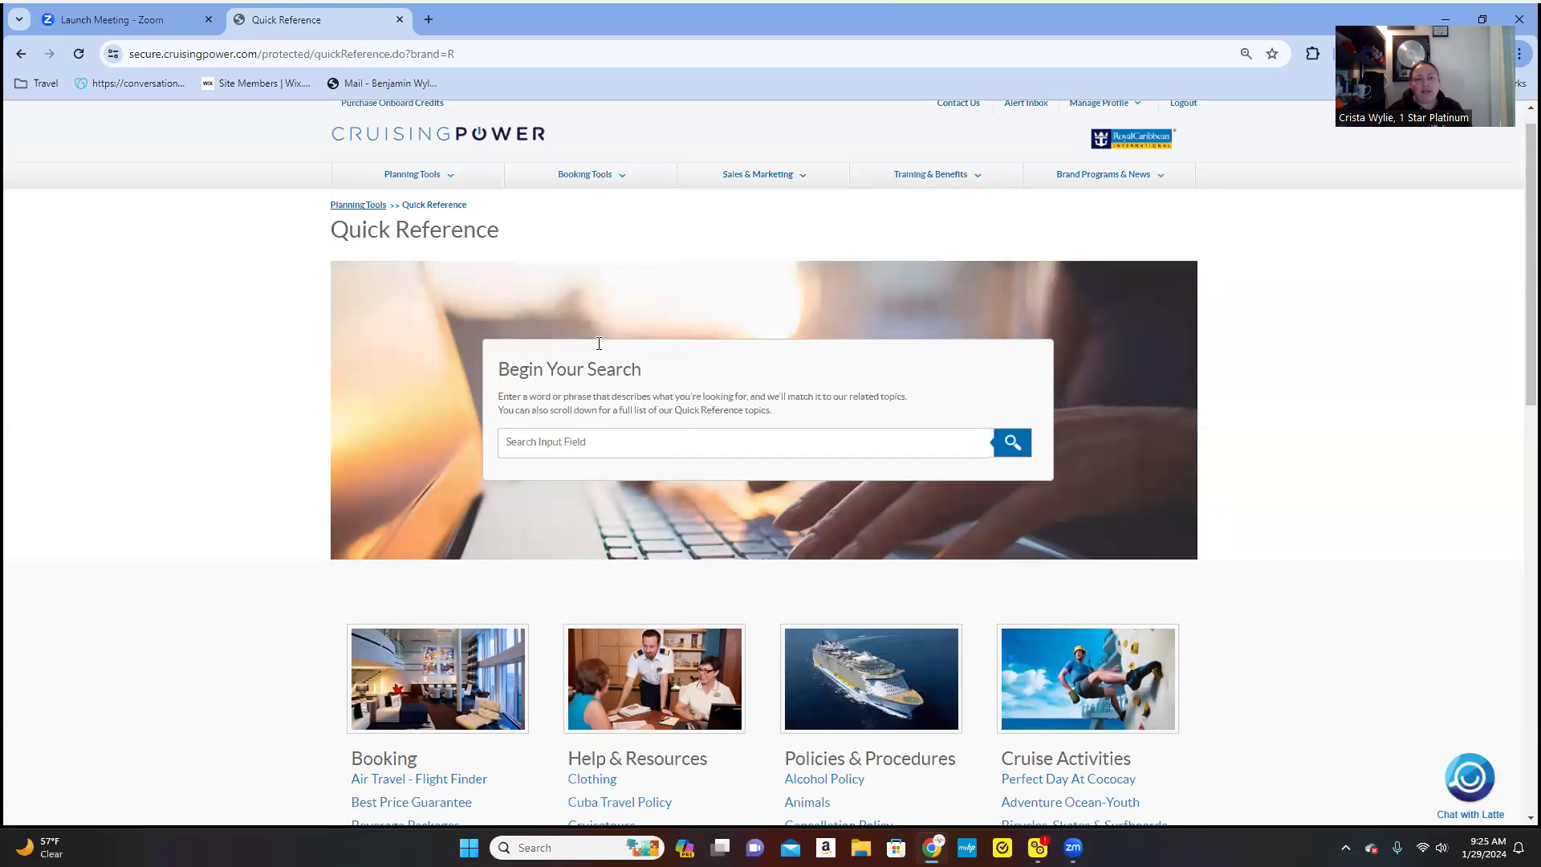
mouse_move(575, 448)
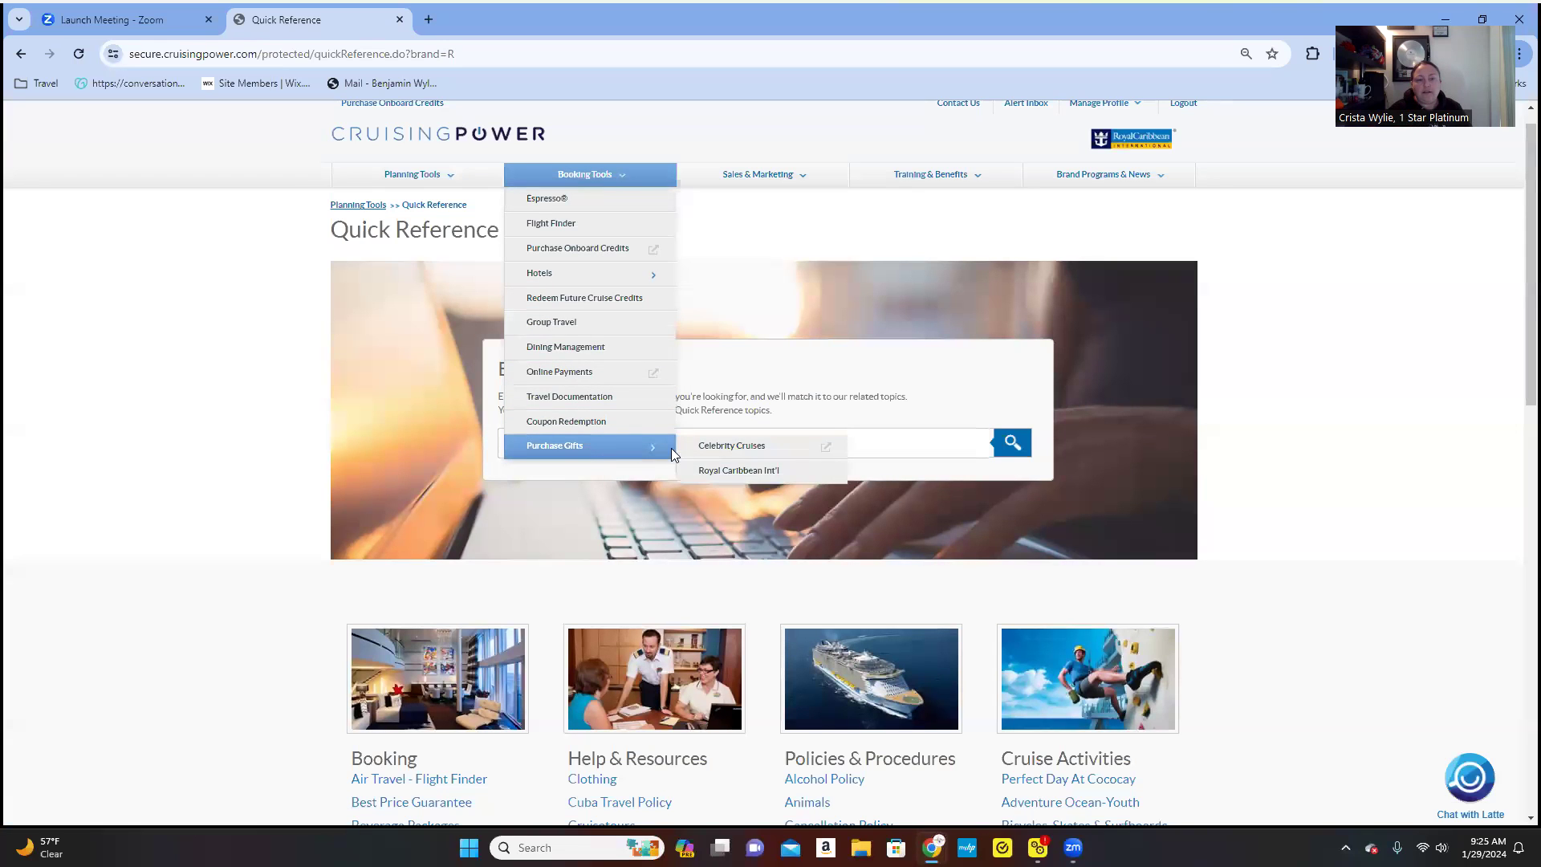
click(712, 480)
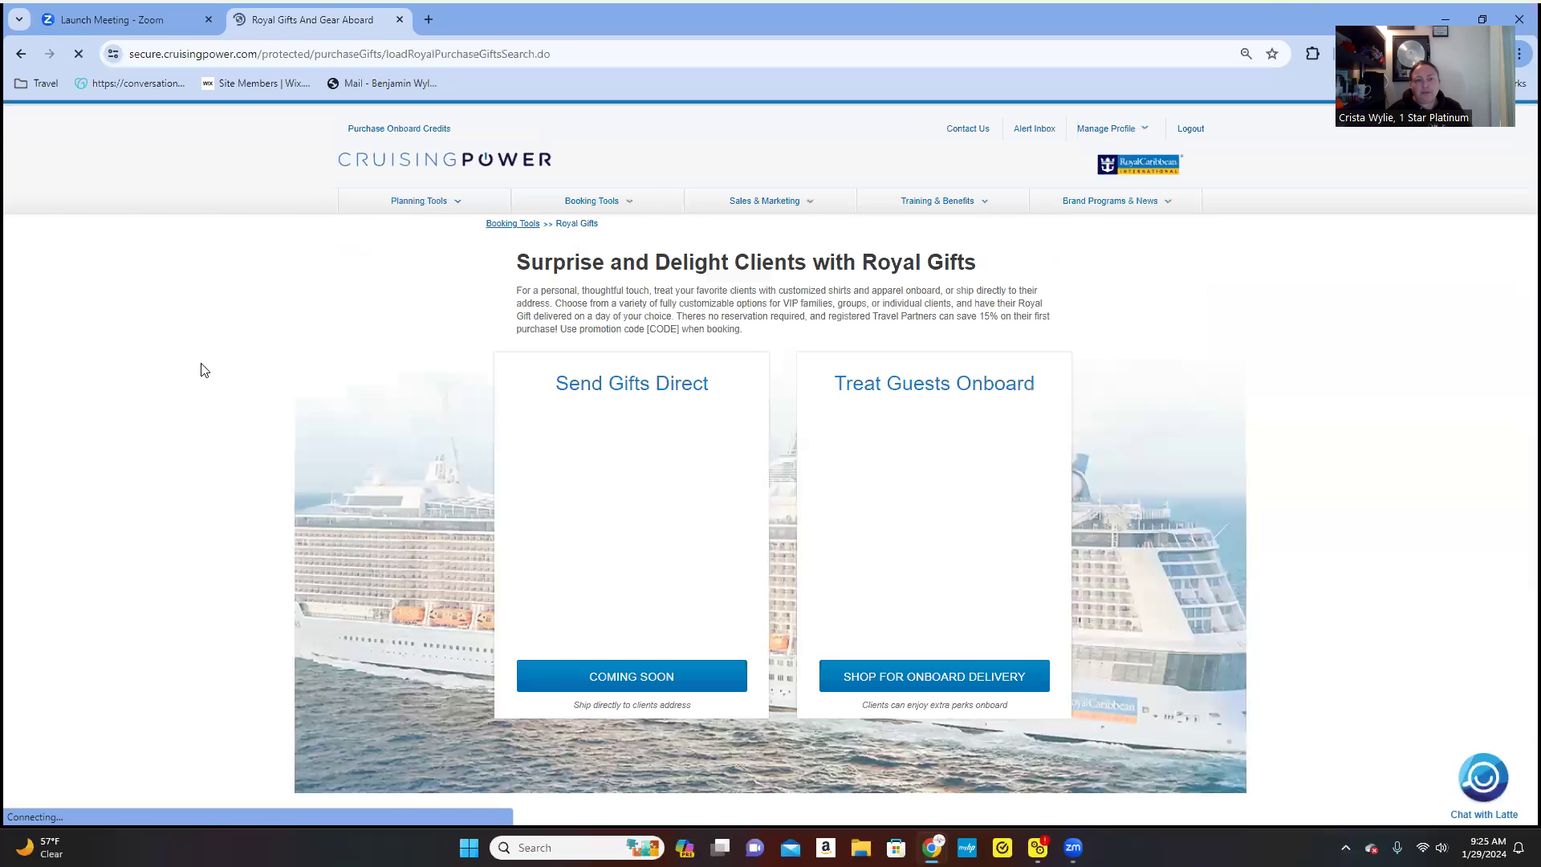
- Scroll the Royal Gifts page to review Send Gifts Direct and Treat Guests Onboard
scroll(182, 360, down, 1)
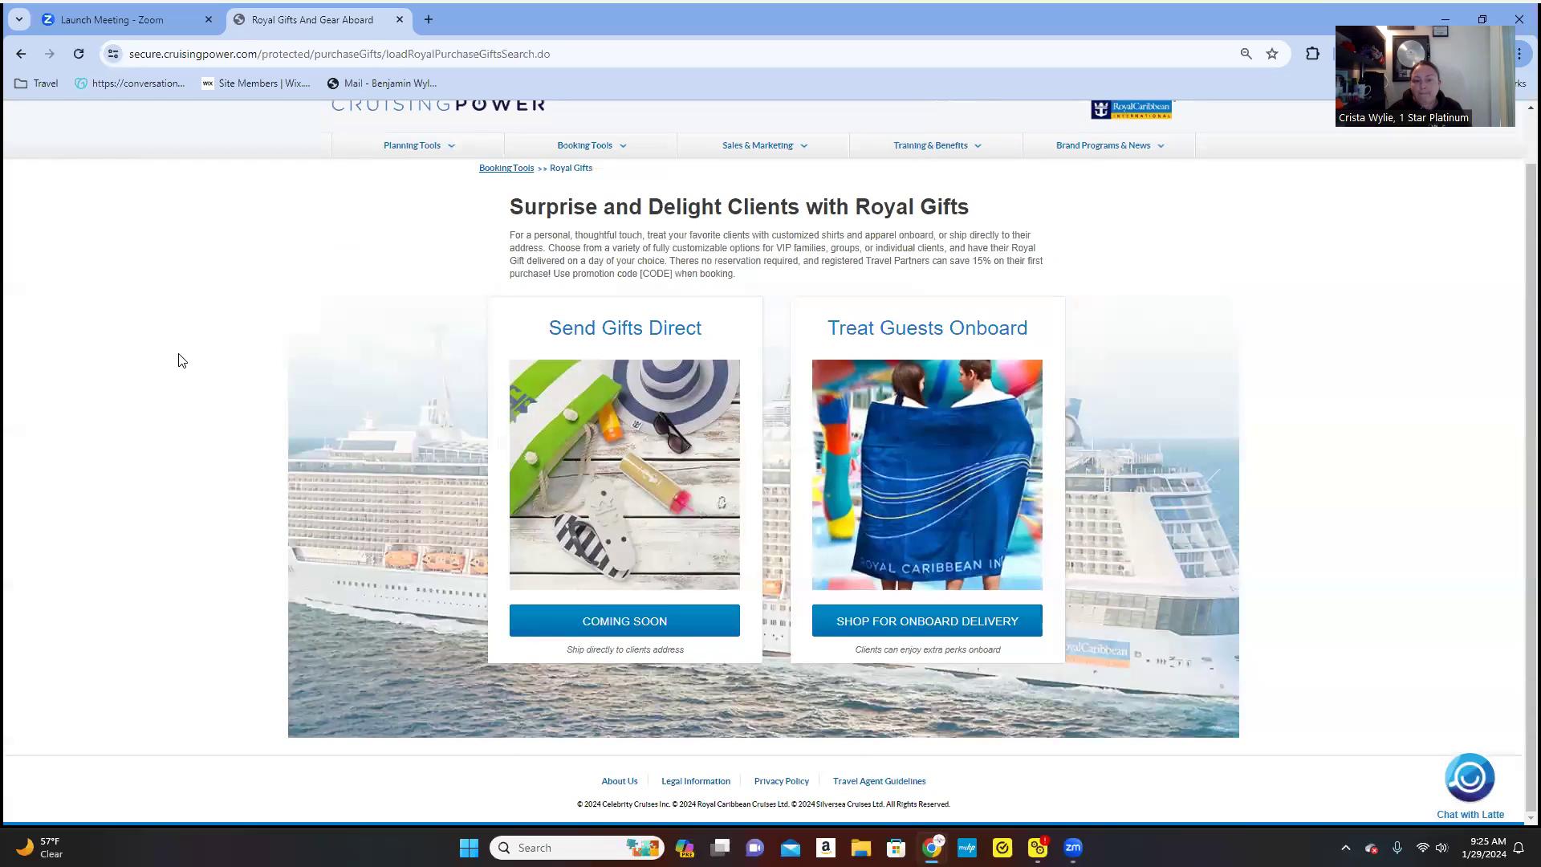
scroll(182, 360, up, 1)
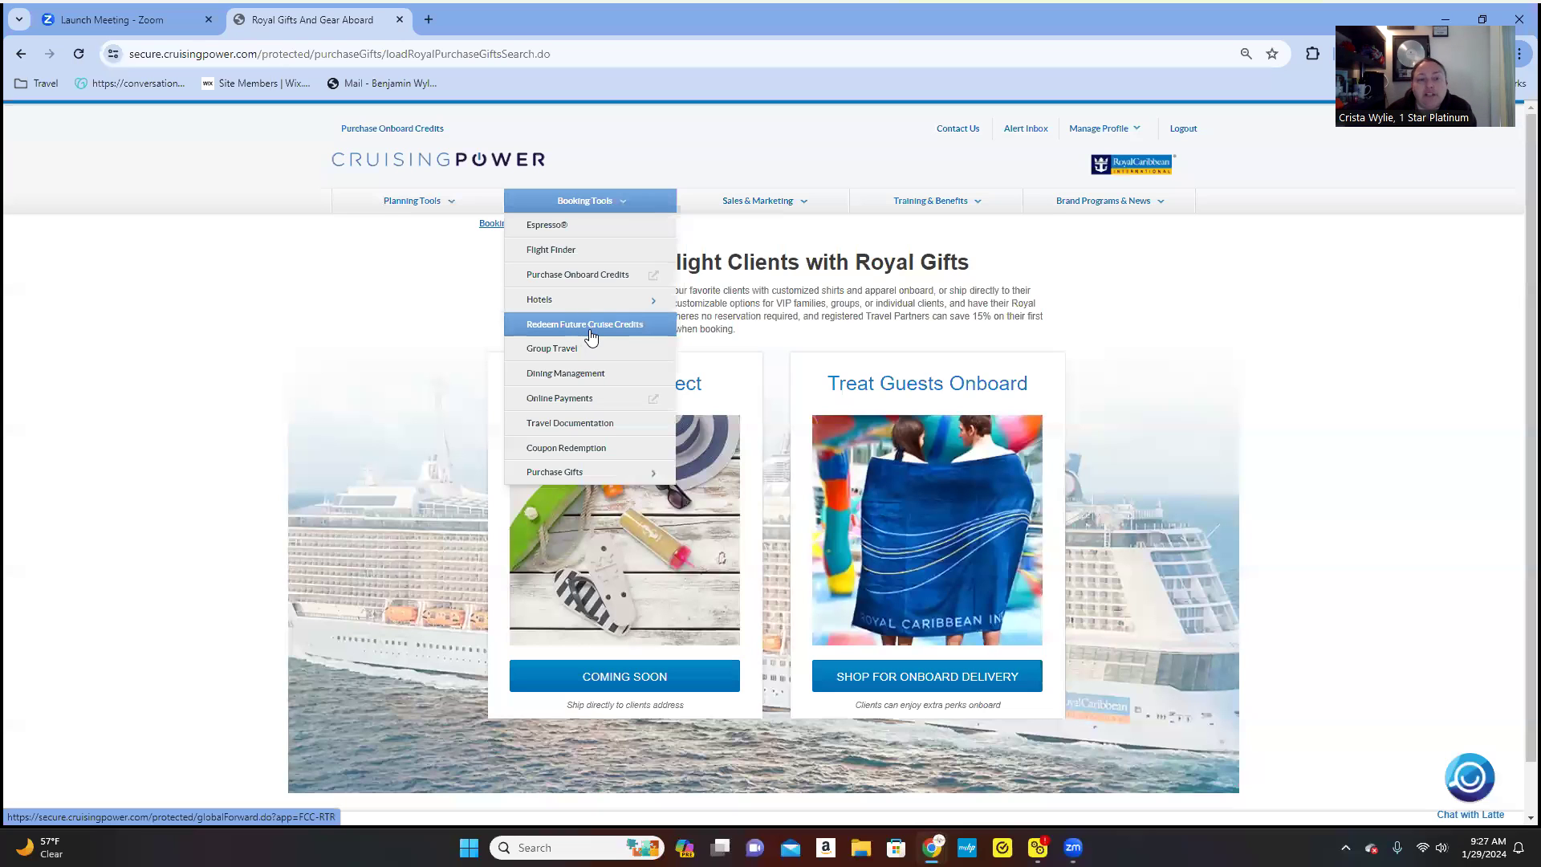
- Show the Sales & Marketing menu with My Marketing Center, Create eQuote, Digital Brochures and Cruisetours
mouse_move(578, 301)
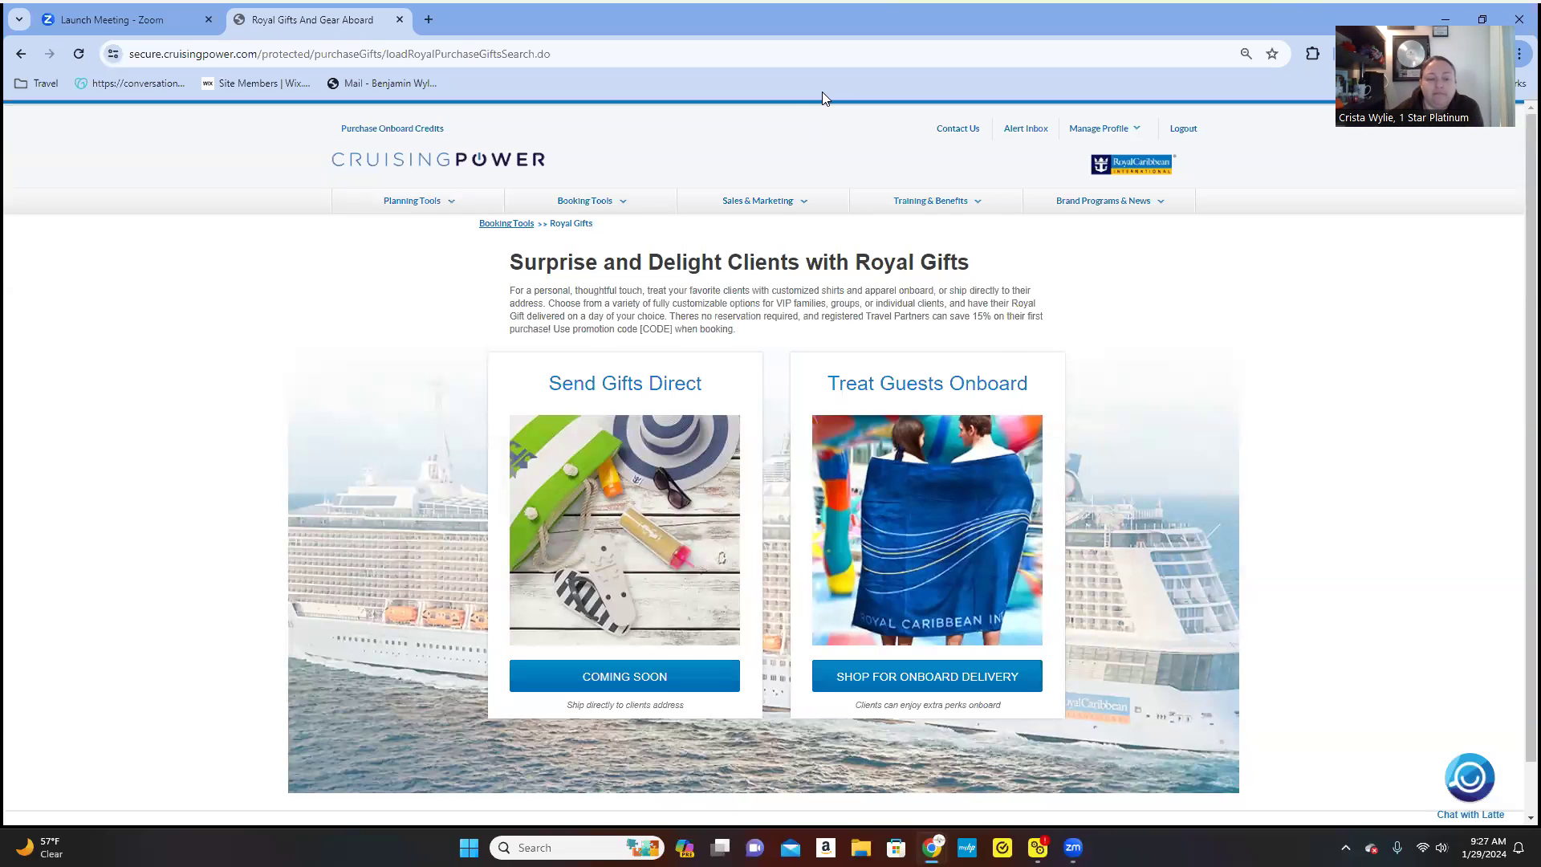
mouse_move(730, 210)
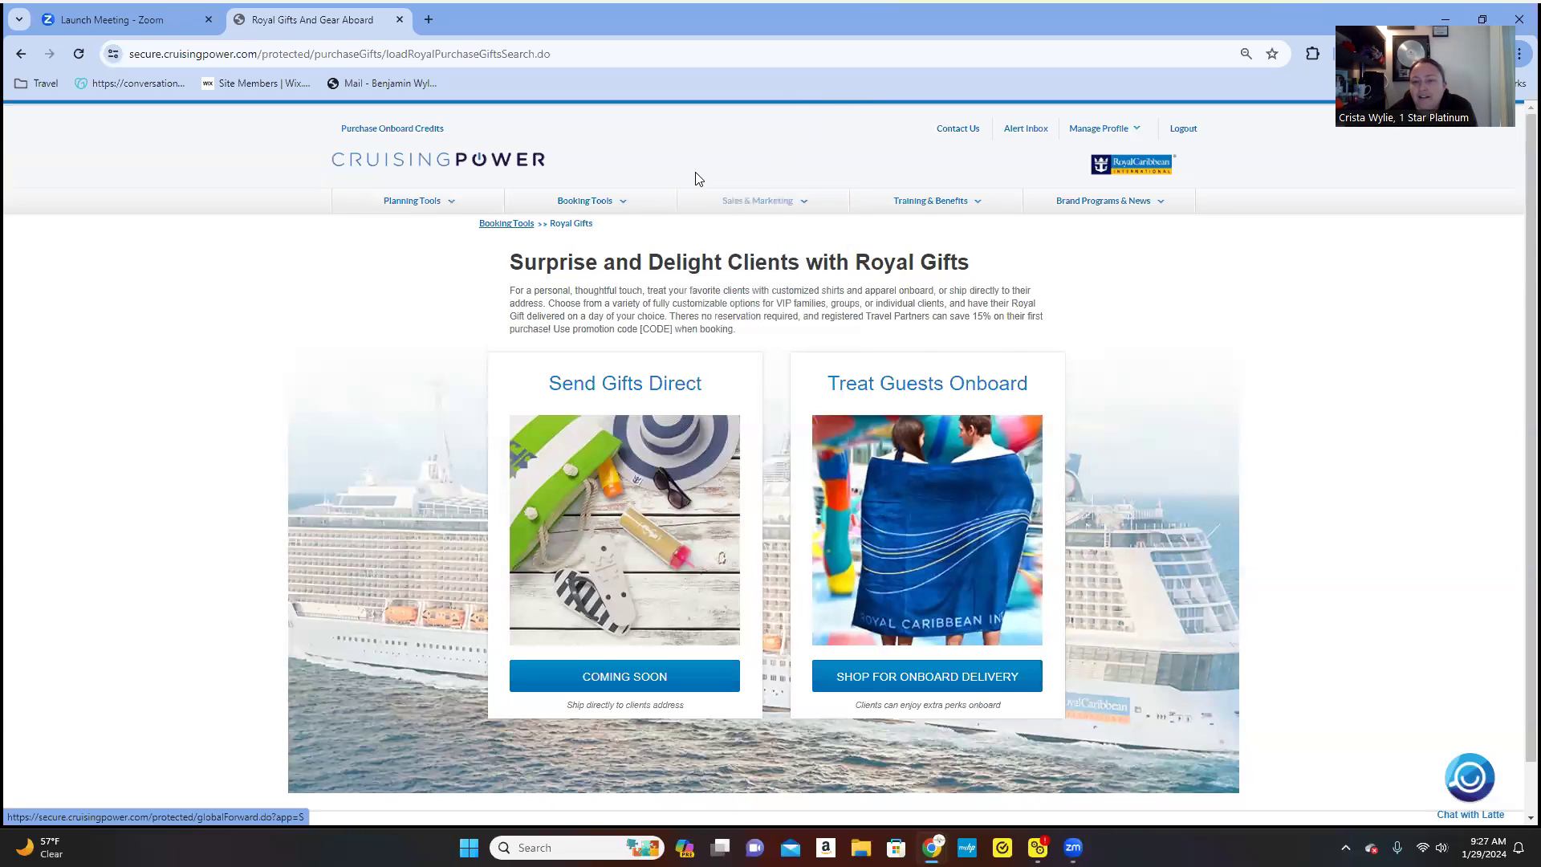
mouse_move(783, 210)
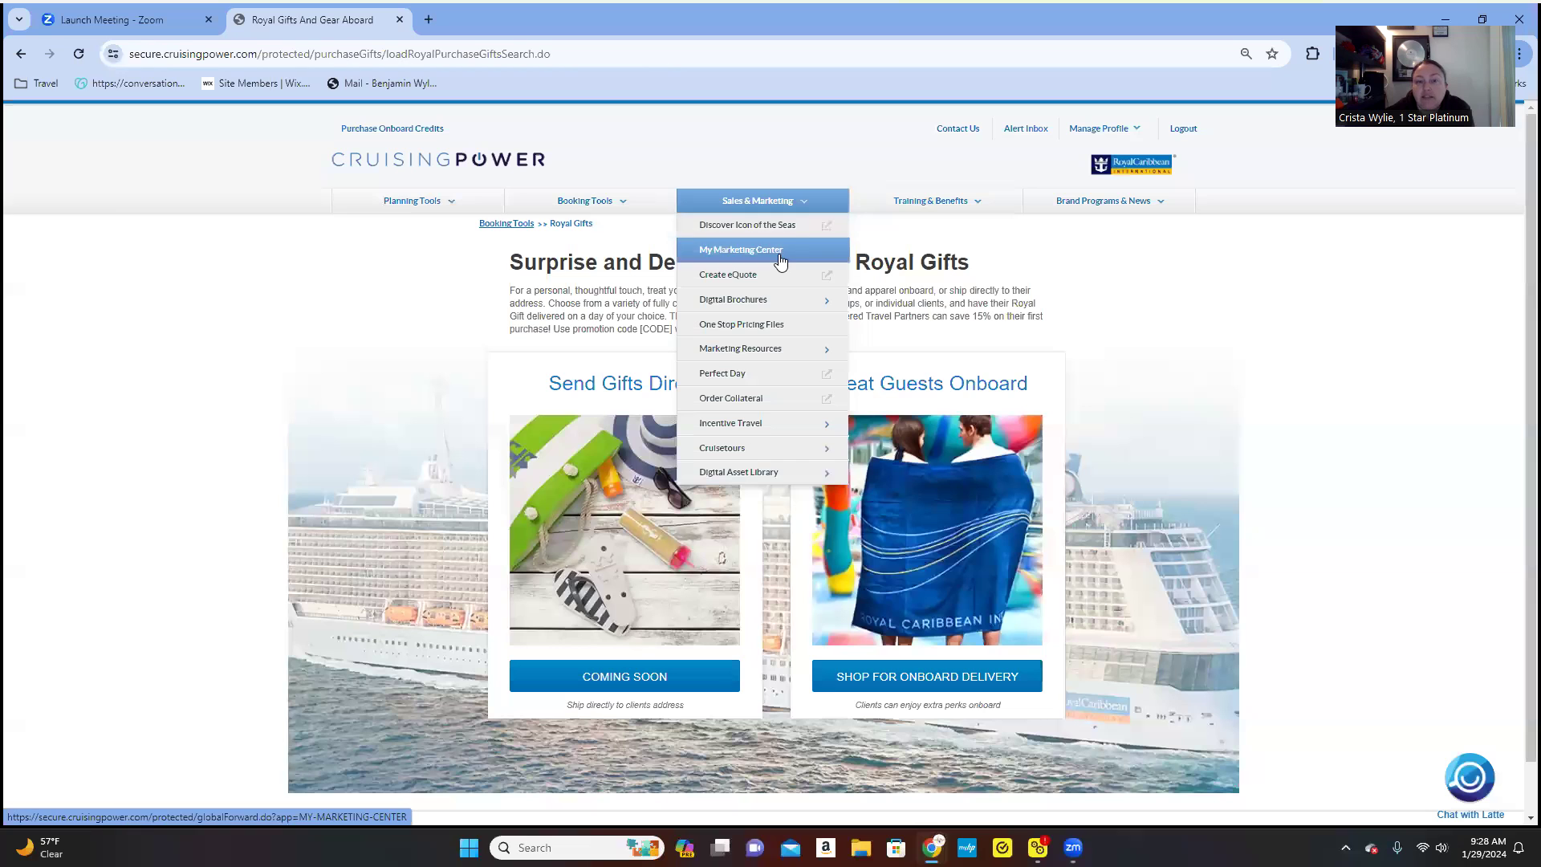
- Browse Order Collateral and Incentive Travel in Sales & Marketing, then close the menu
mouse_move(768, 301)
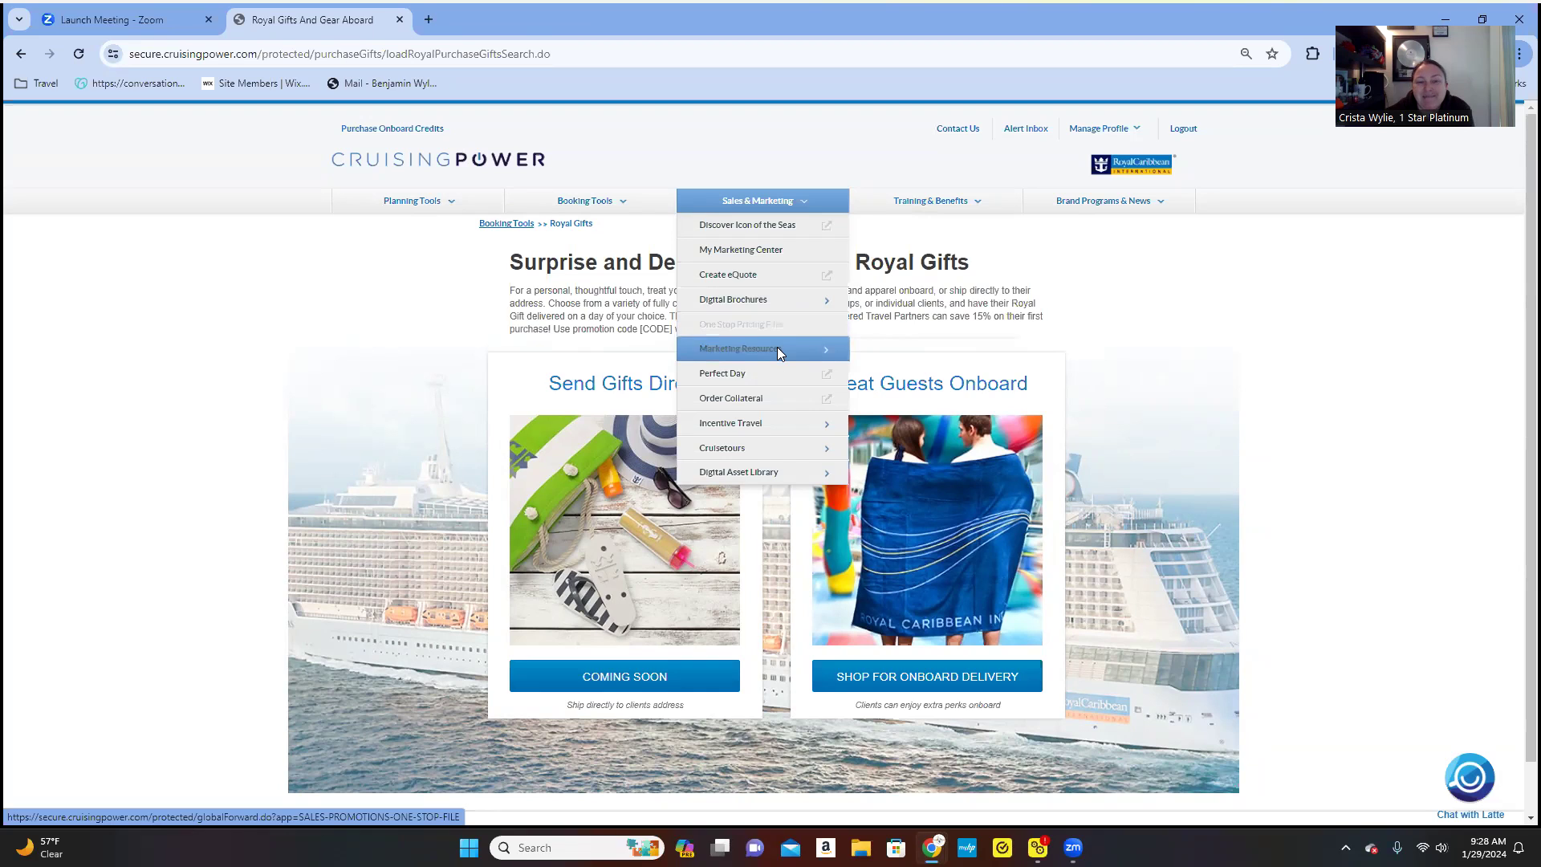
mouse_move(779, 353)
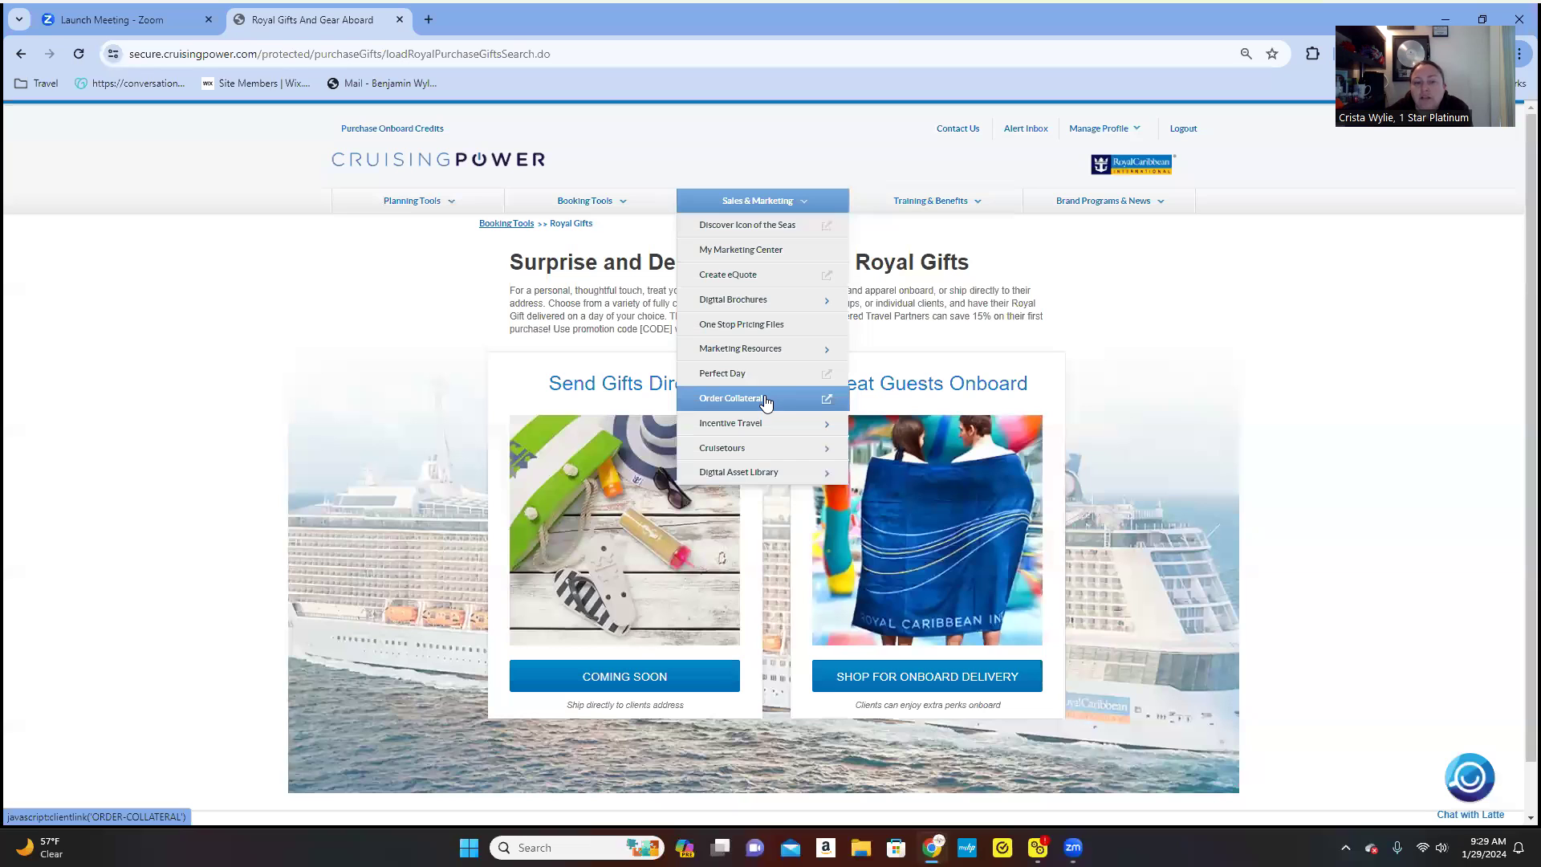
mouse_move(772, 427)
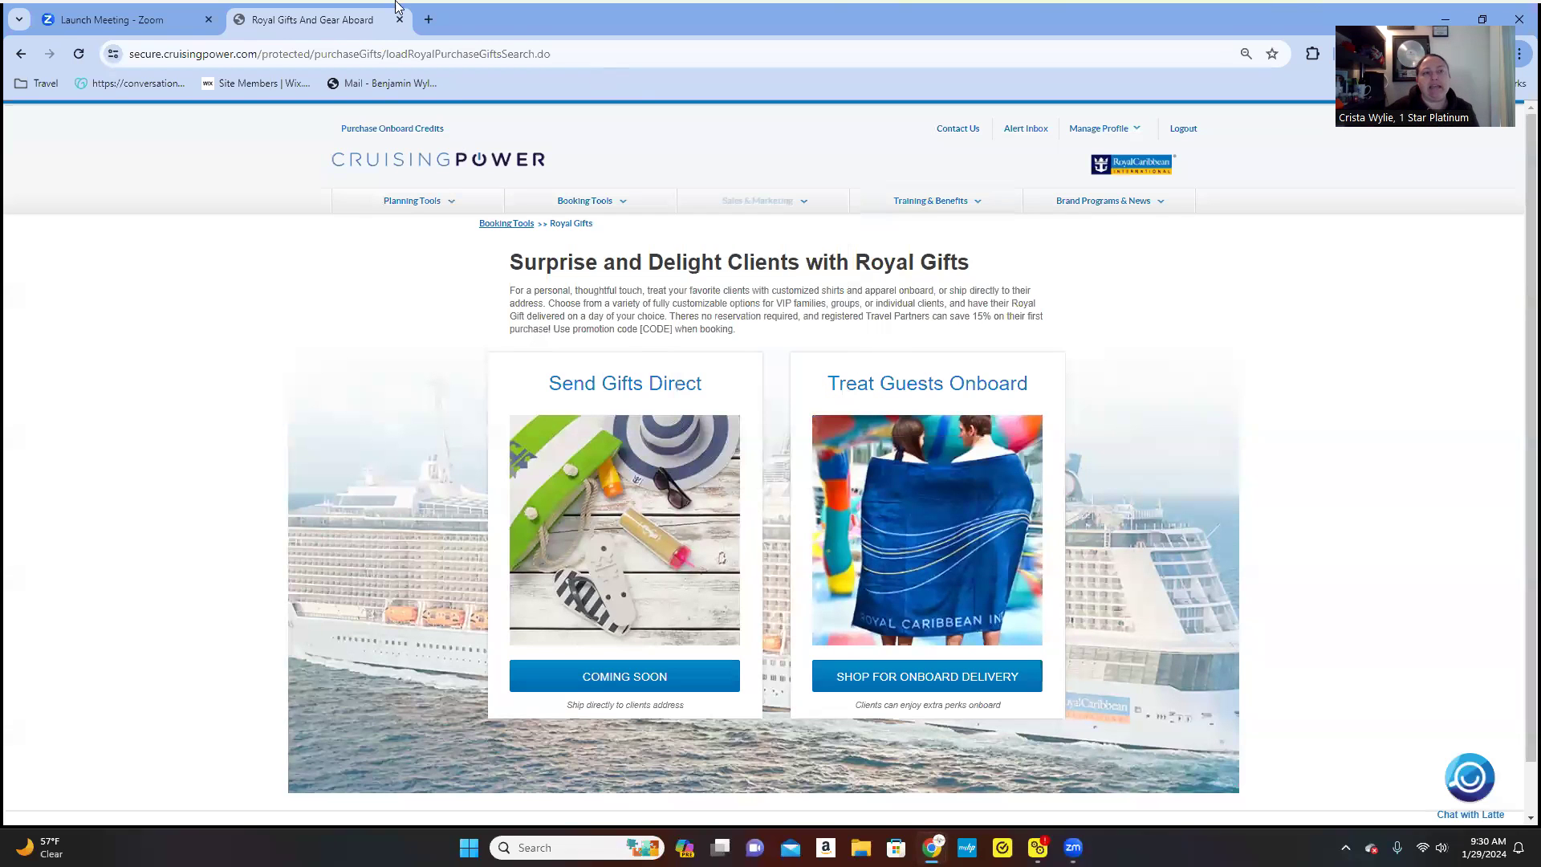
- Load youtube.com in a new Chrome tab and bring up the account menu
click(428, 21)
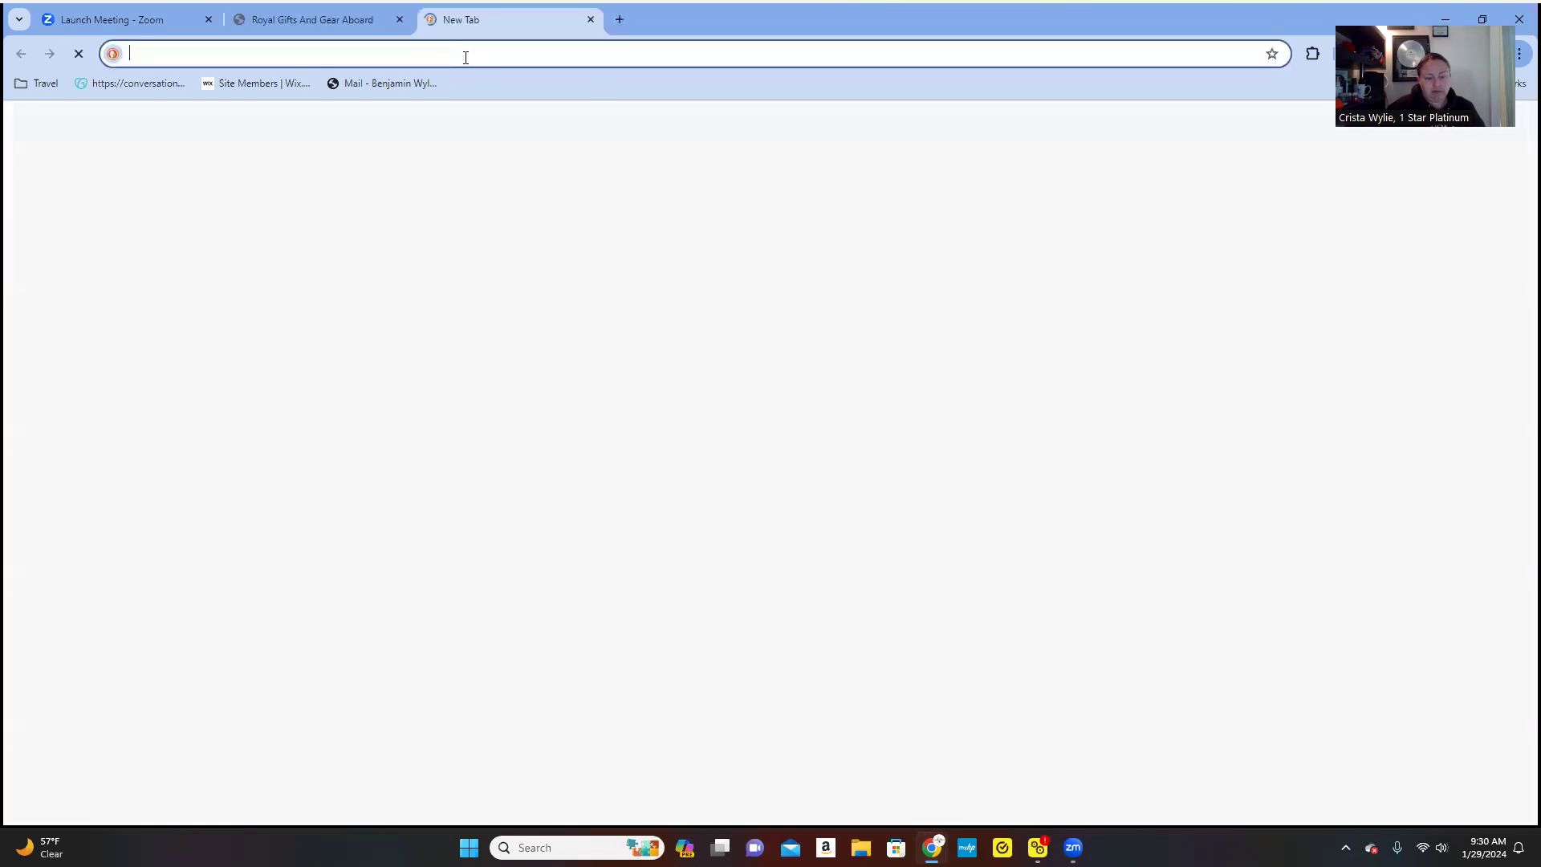
text(youtube.com)
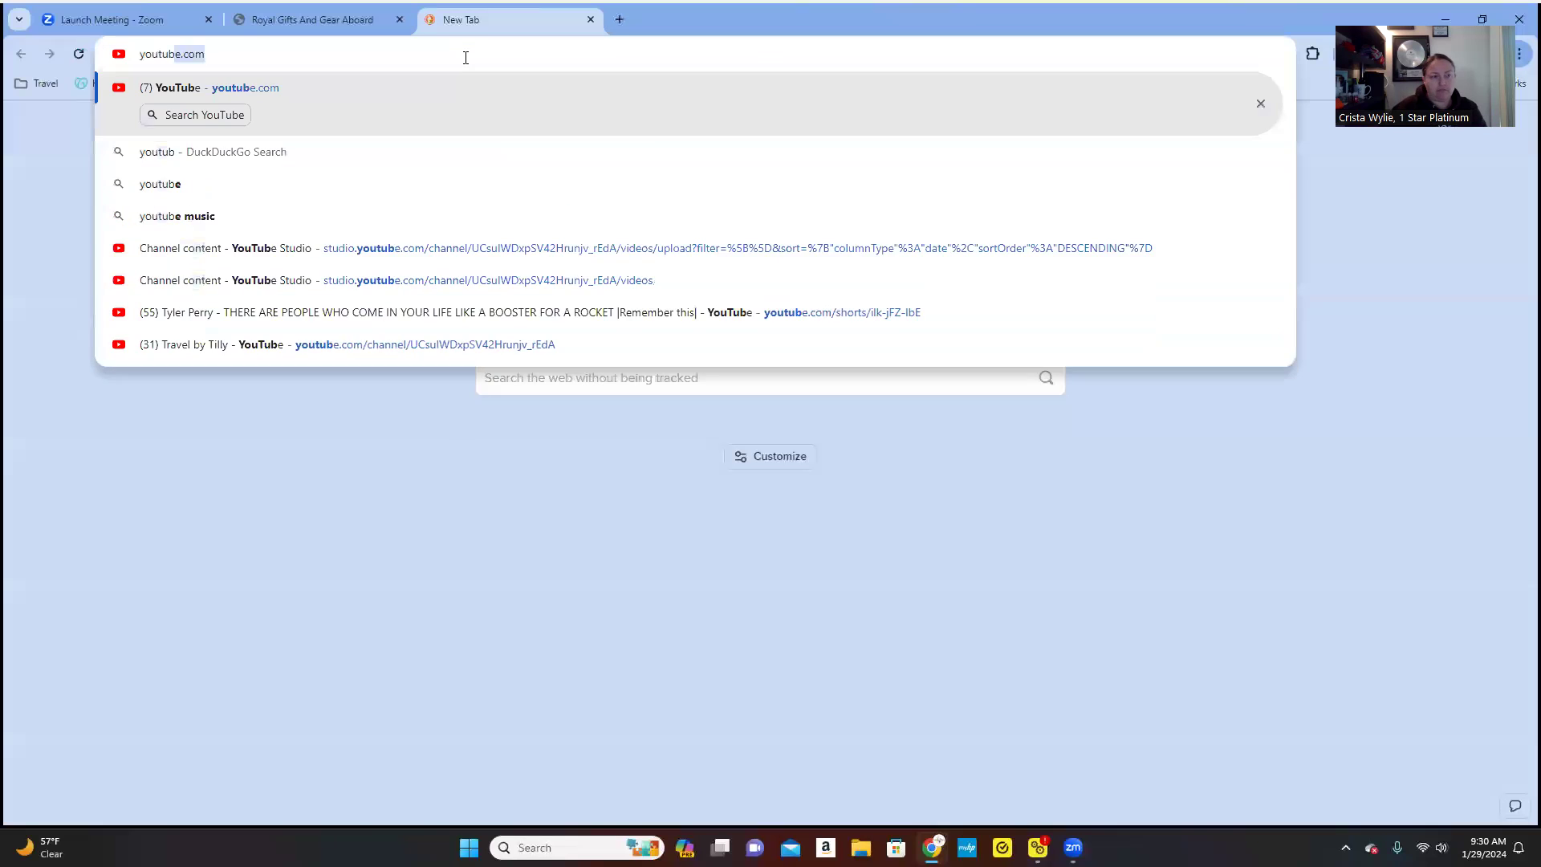
key(Return)
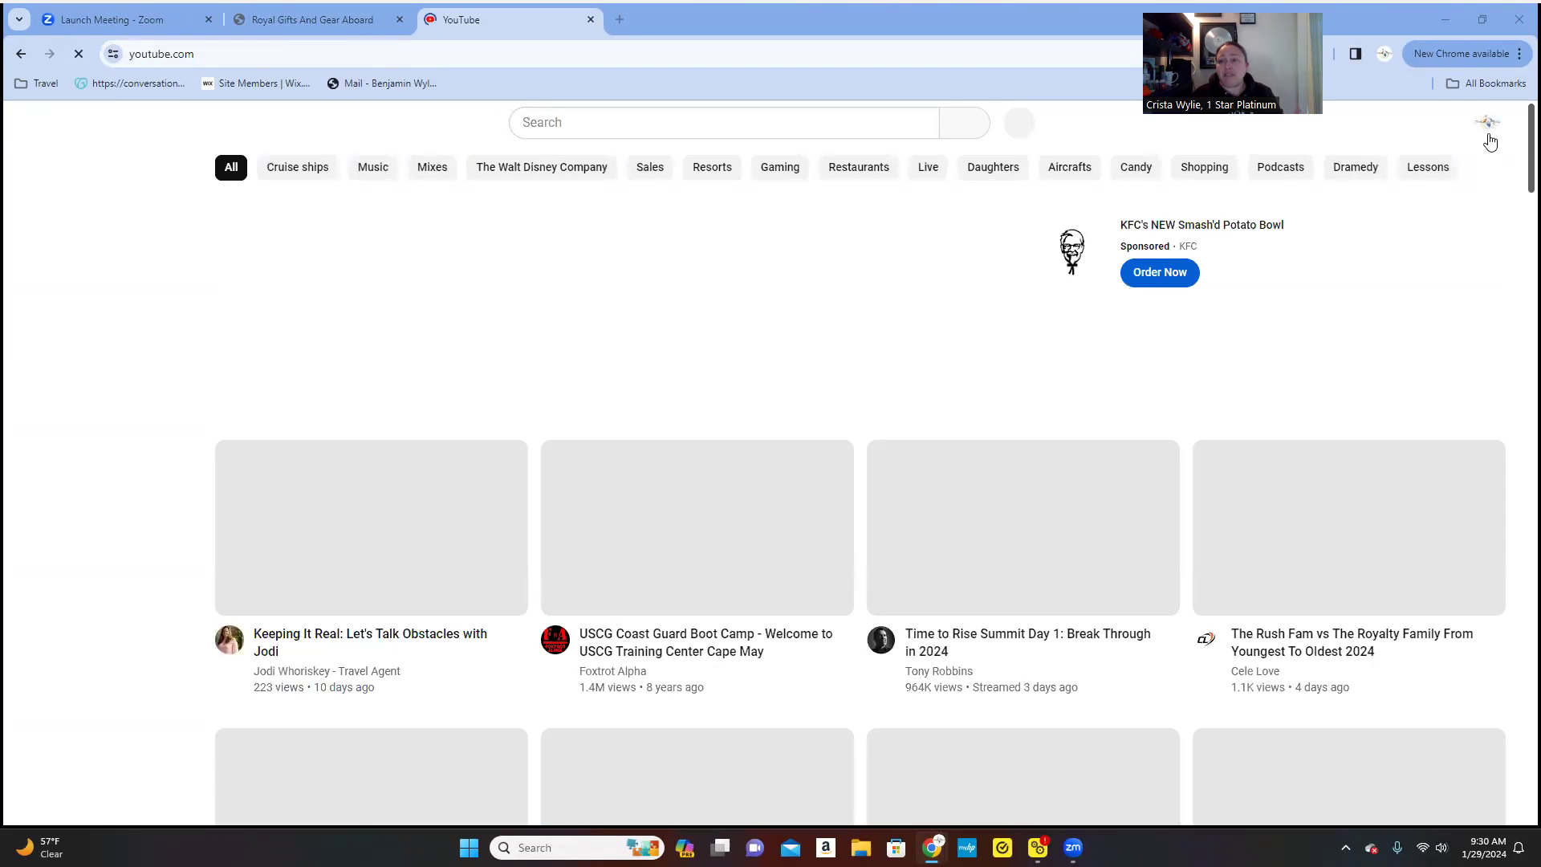
click(1487, 124)
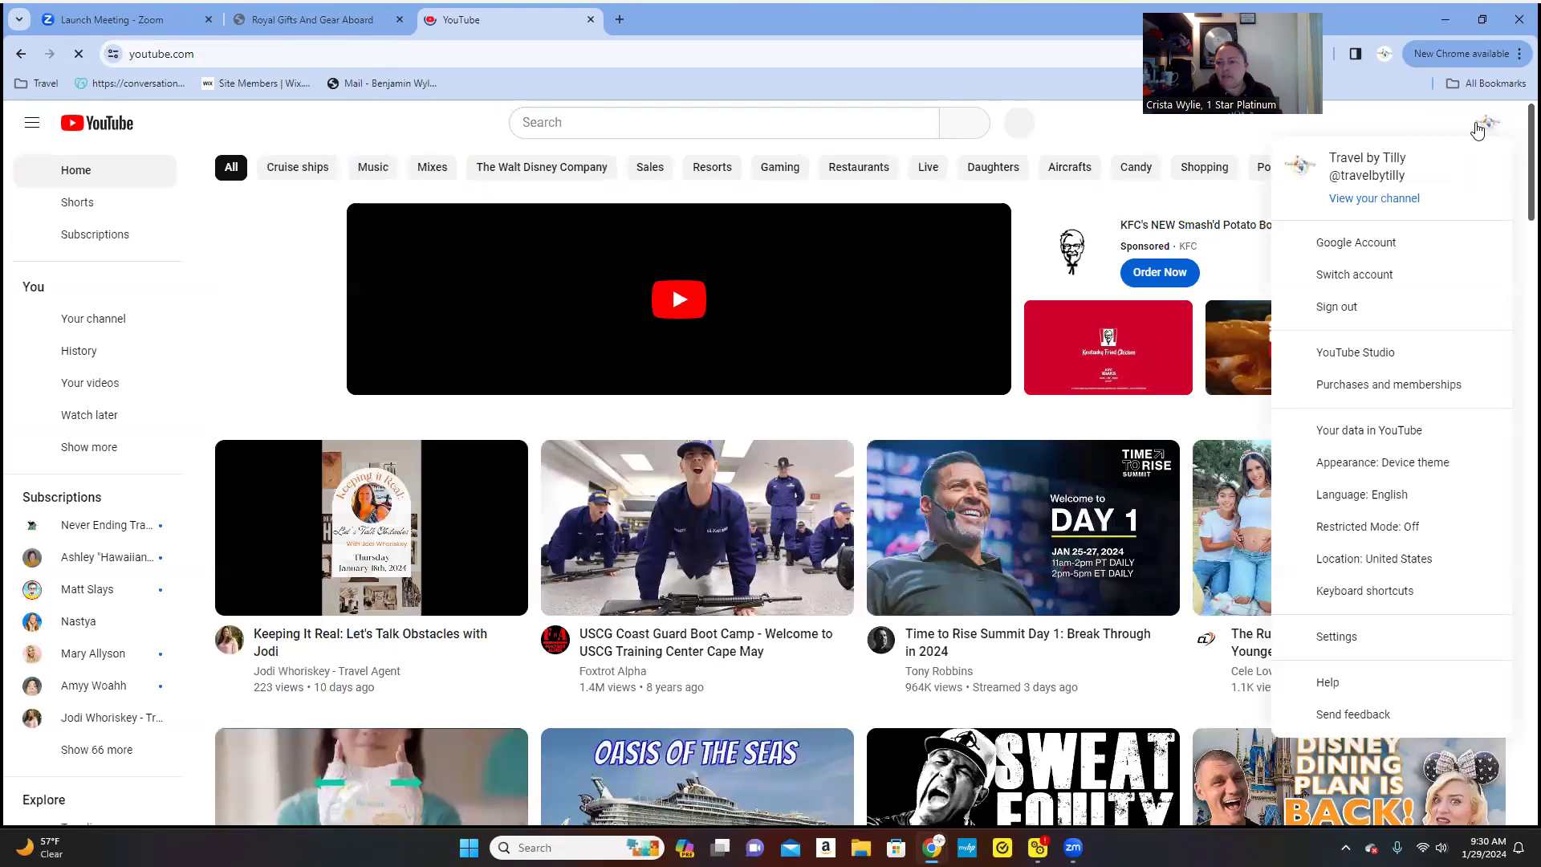
- From your own channel's Playlists, open the full 'Travel Is Something You Never Regret' playlist of 15 videos
click(1399, 202)
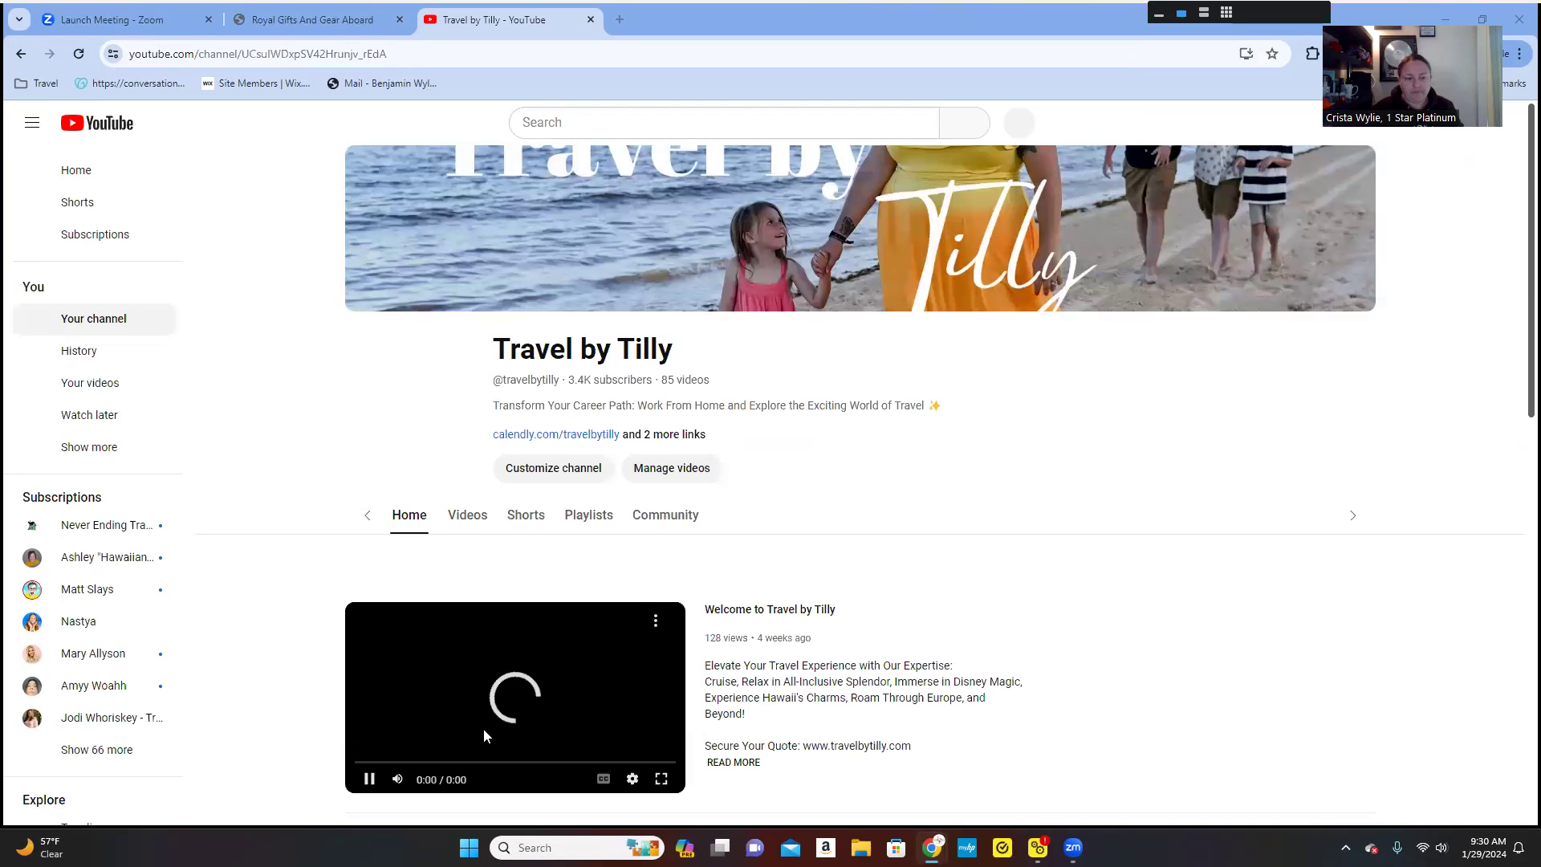
scroll(790, 586, down, 4)
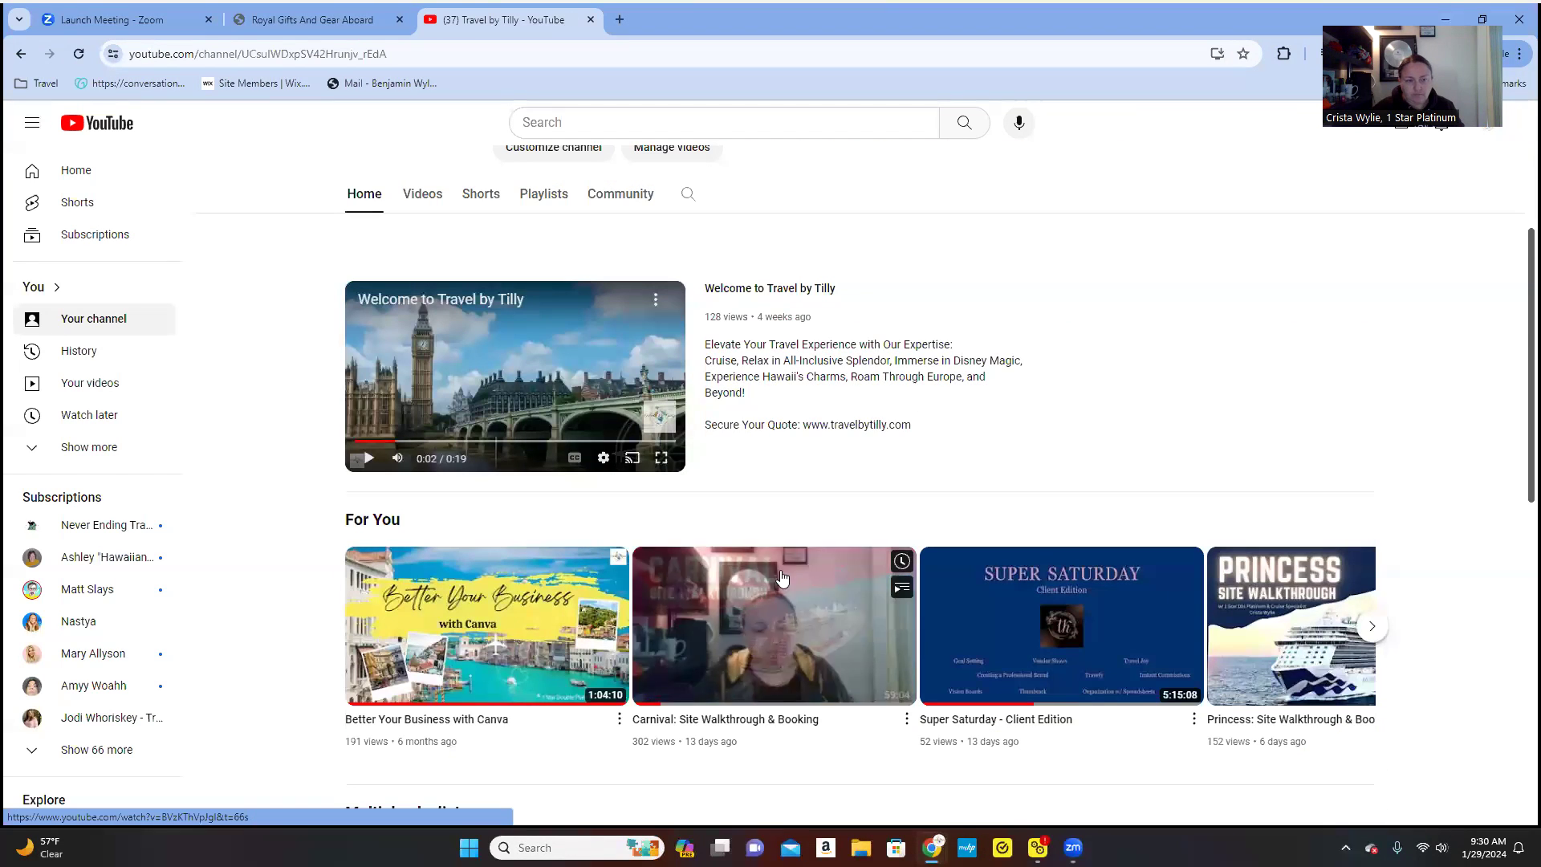
scroll(782, 577, up, 4)
click(541, 518)
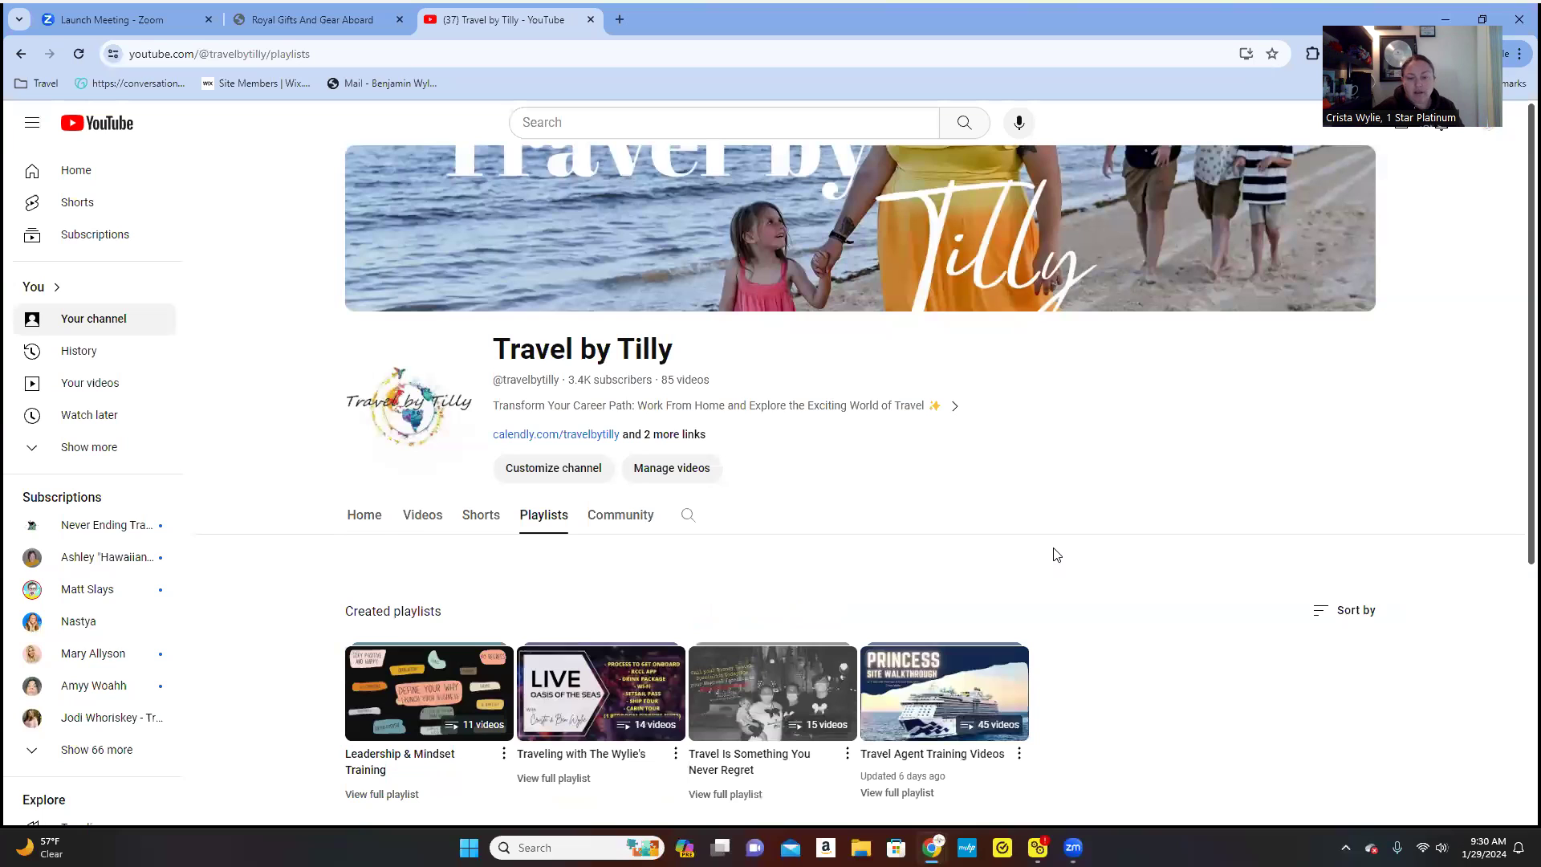
scroll(1096, 558, down, 1)
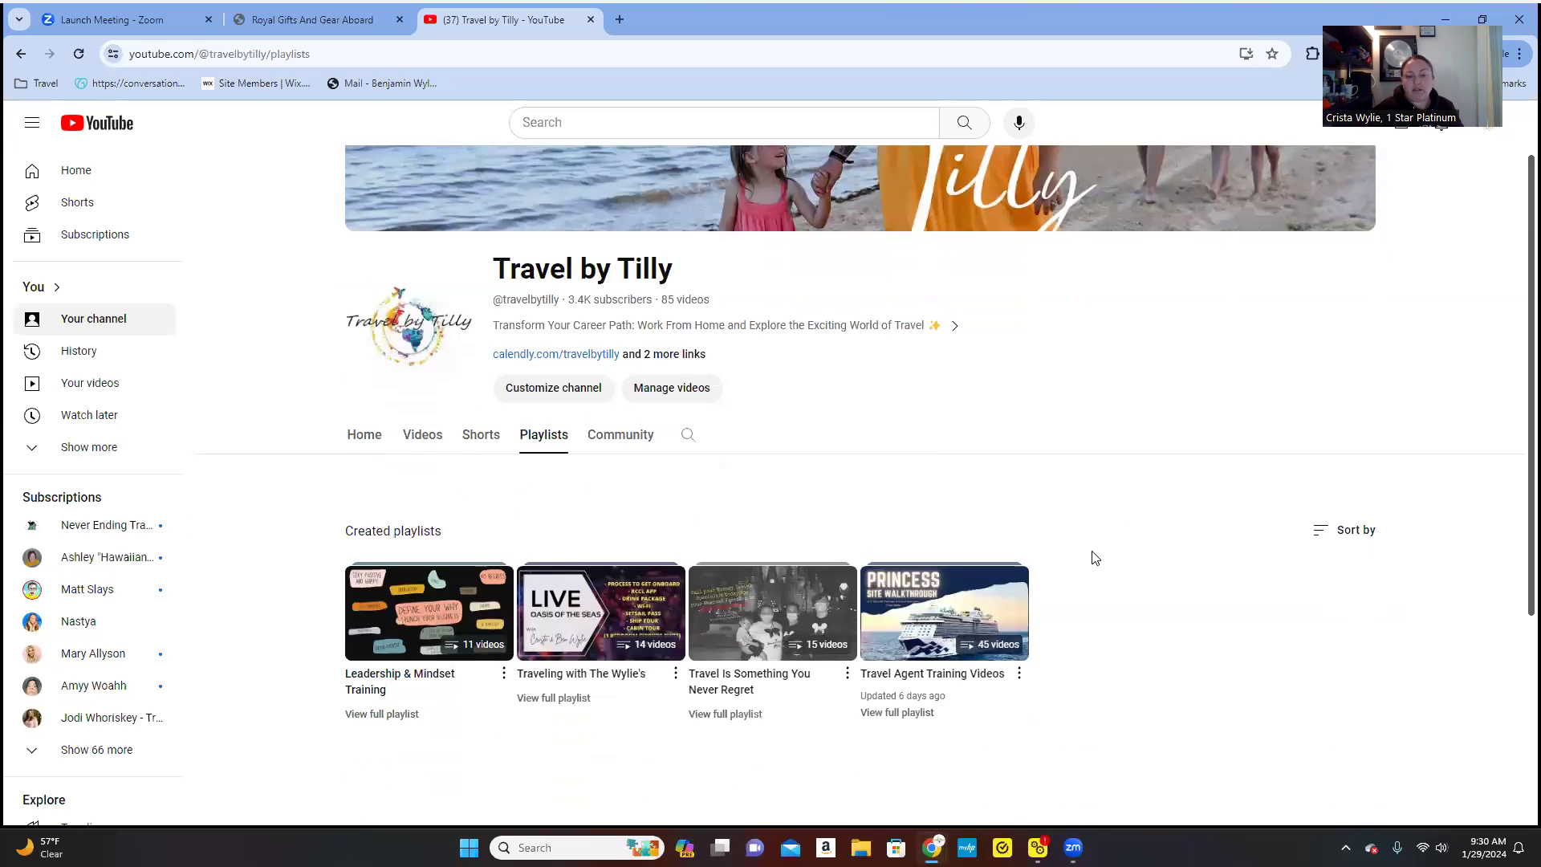
click(731, 714)
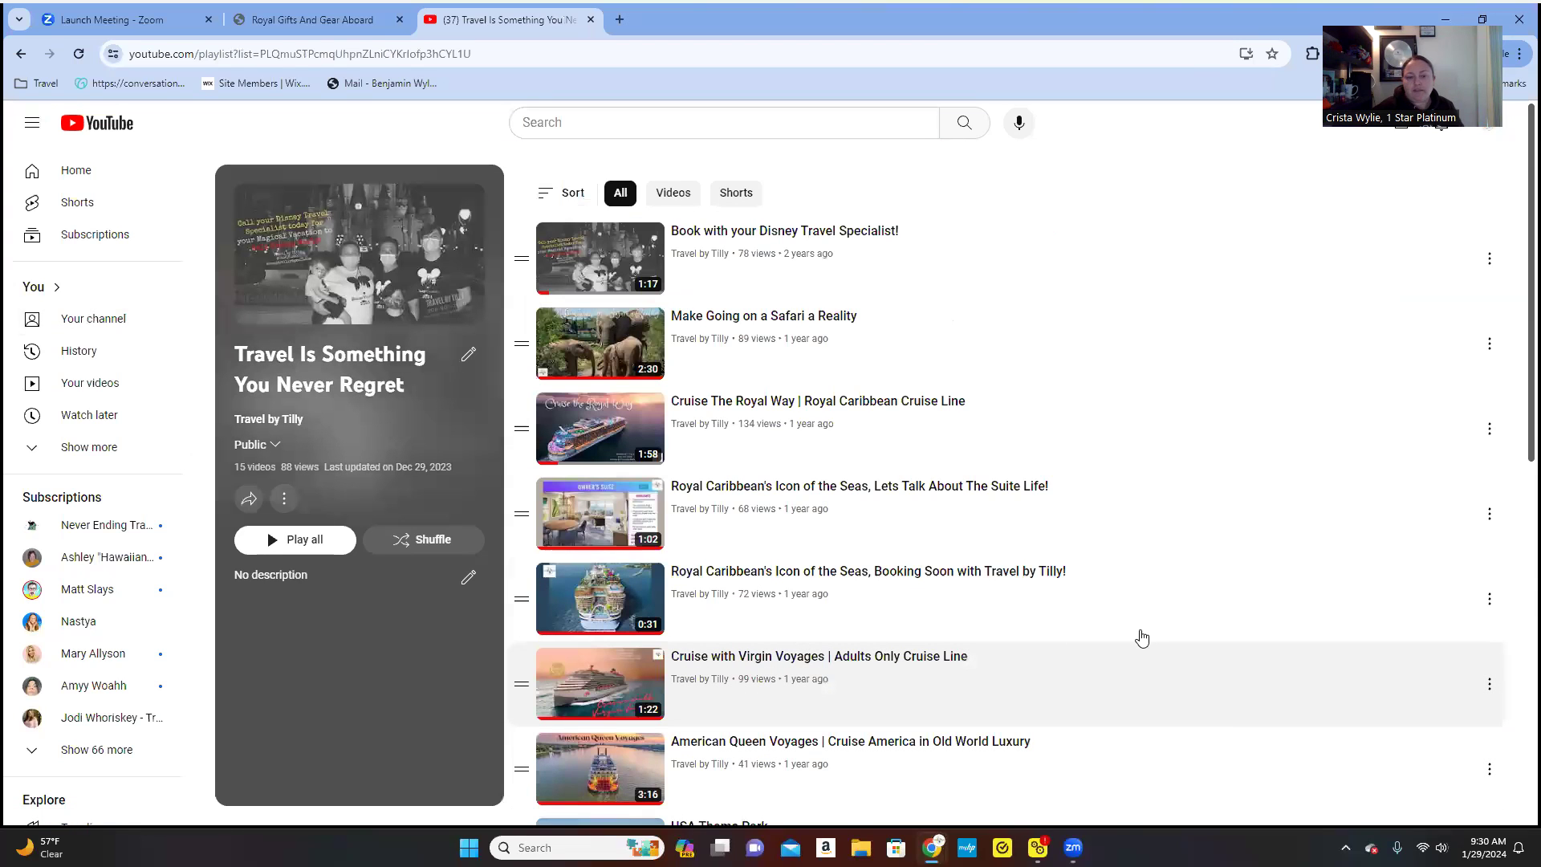
scroll(1141, 638, down, 1)
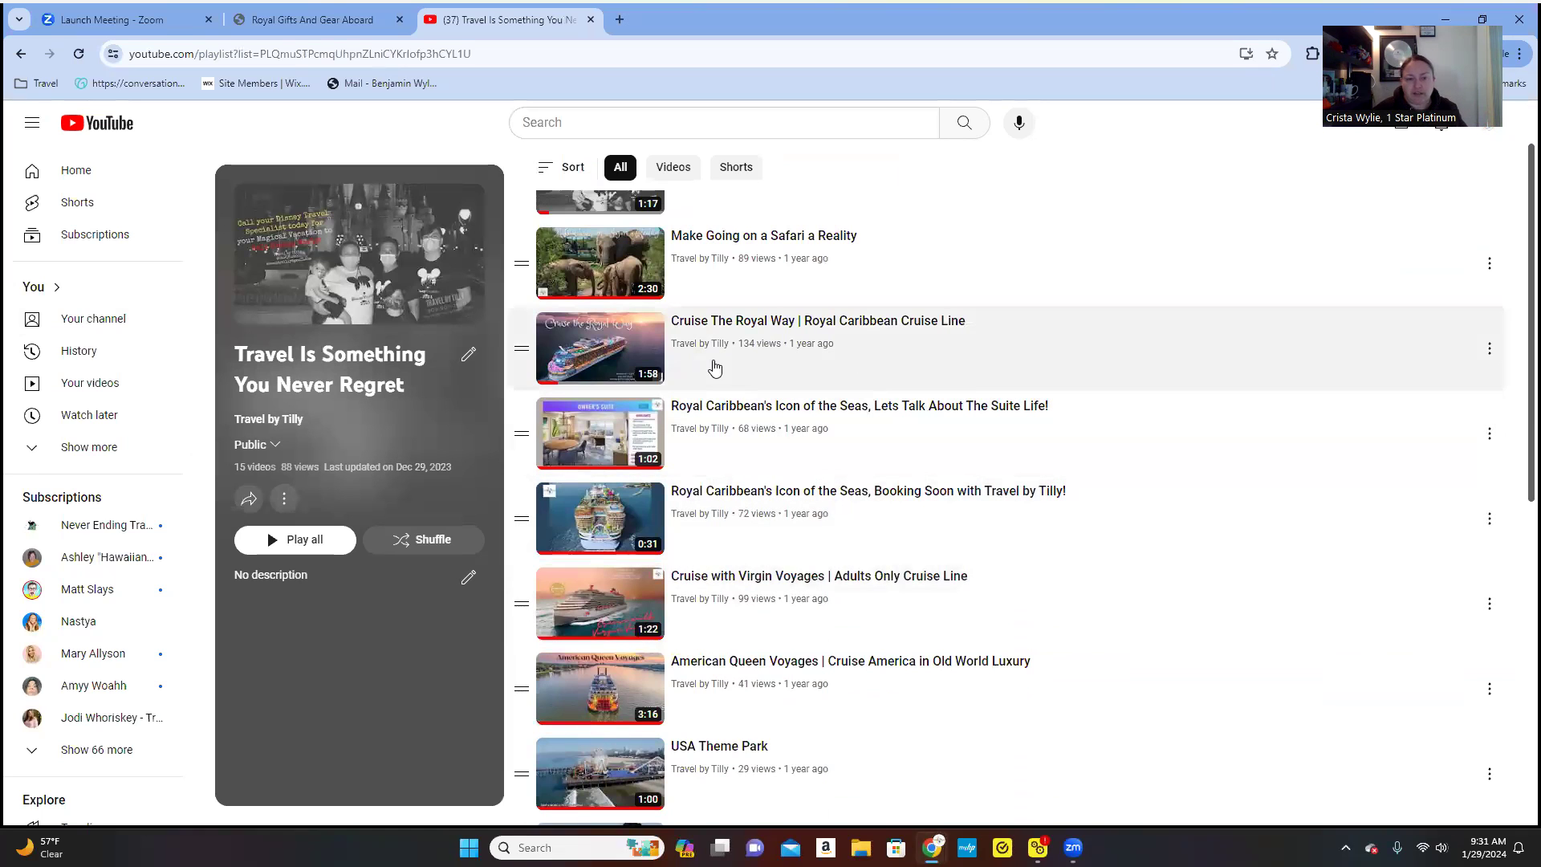
- Play 'Cruise The Royal Way', skip the ad, jump ahead, and pause when video 4 starts
click(626, 367)
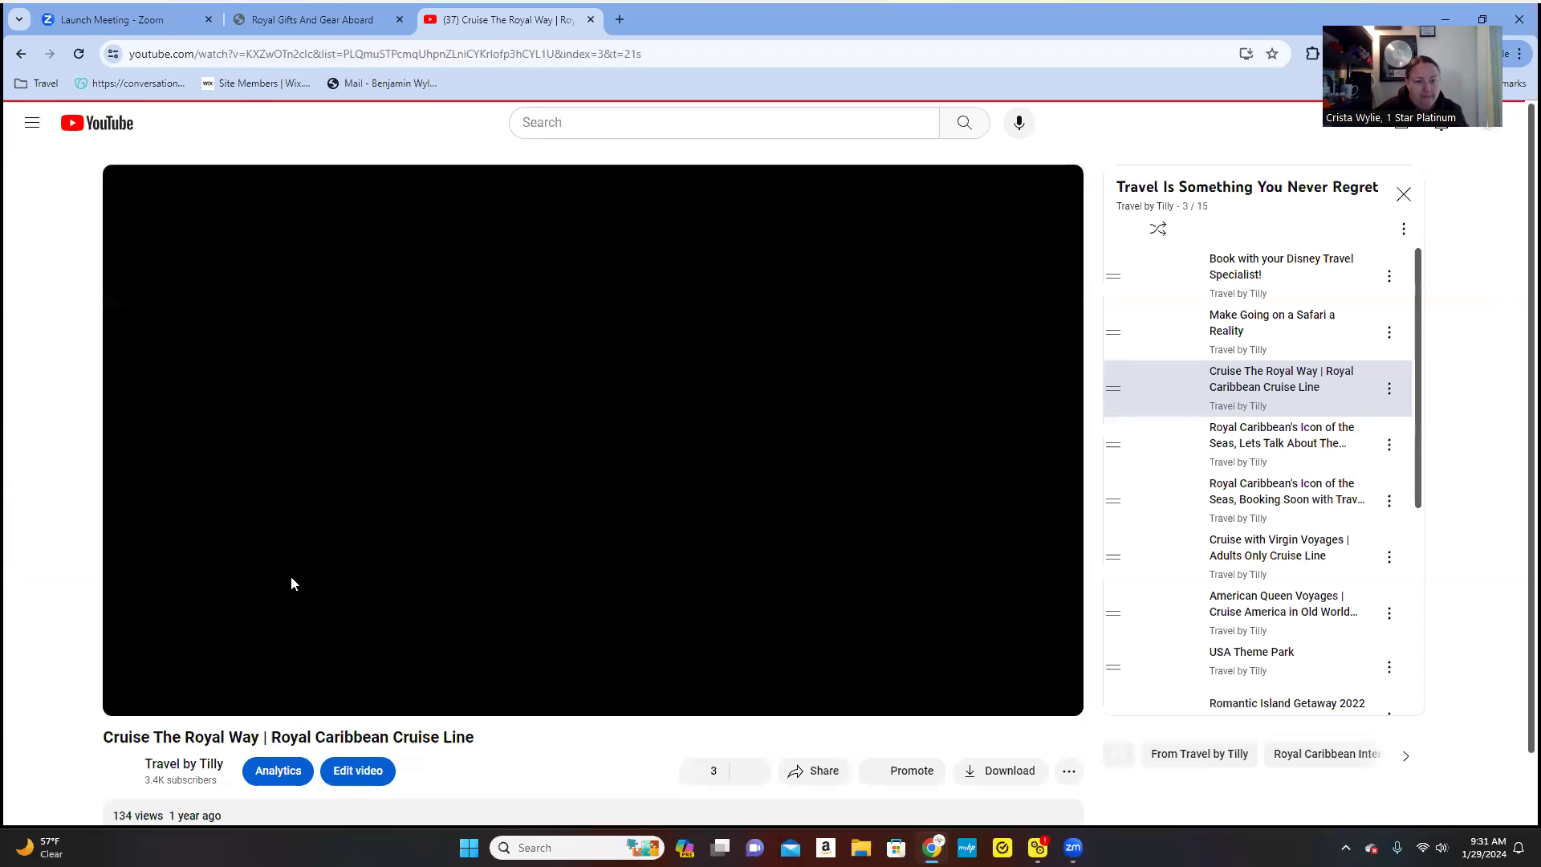
click(172, 695)
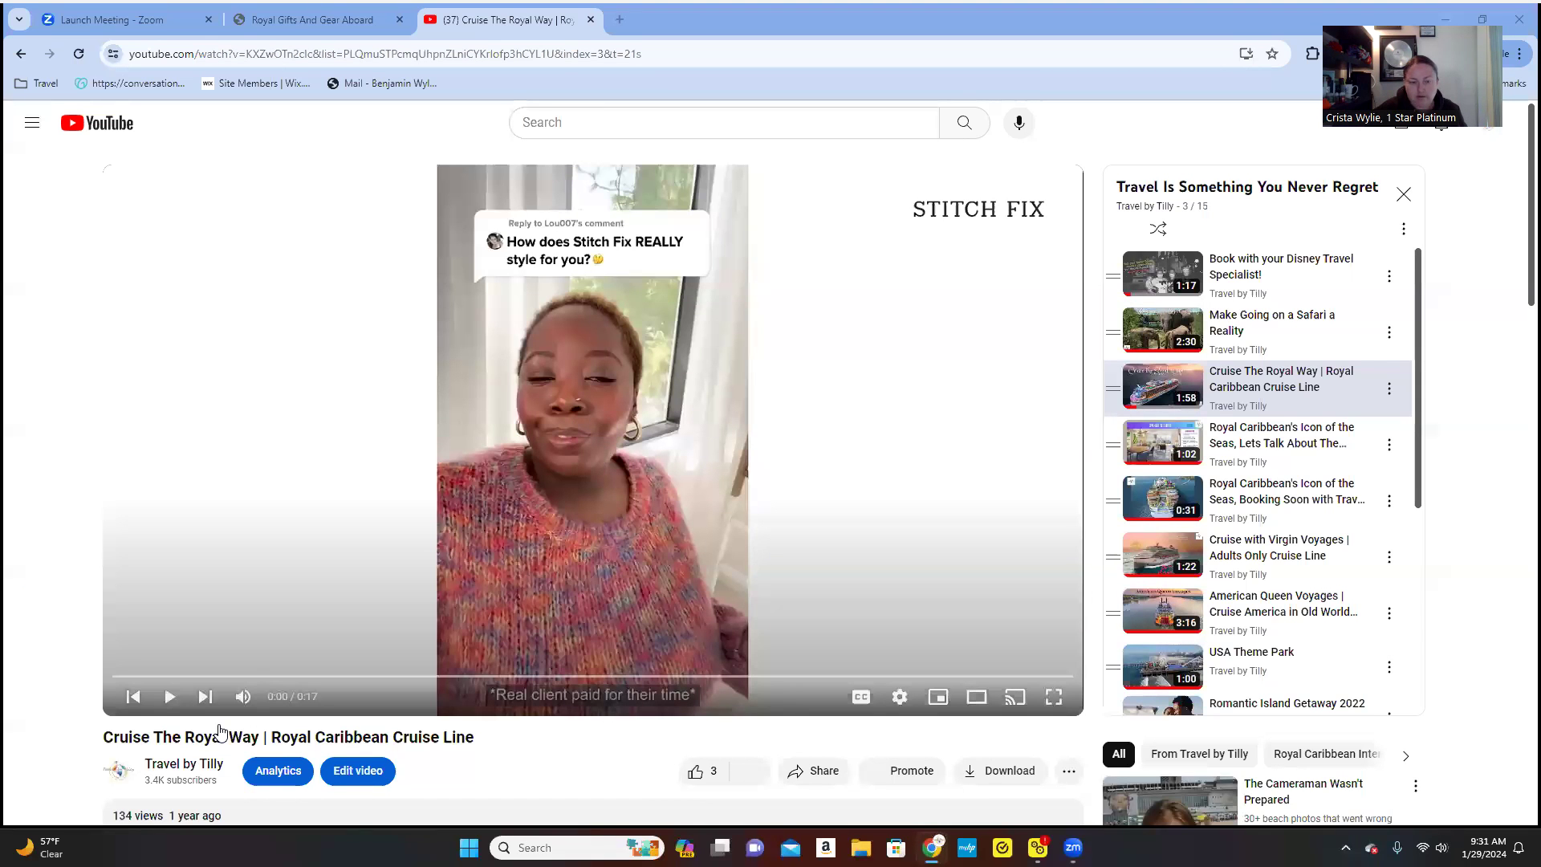
click(169, 696)
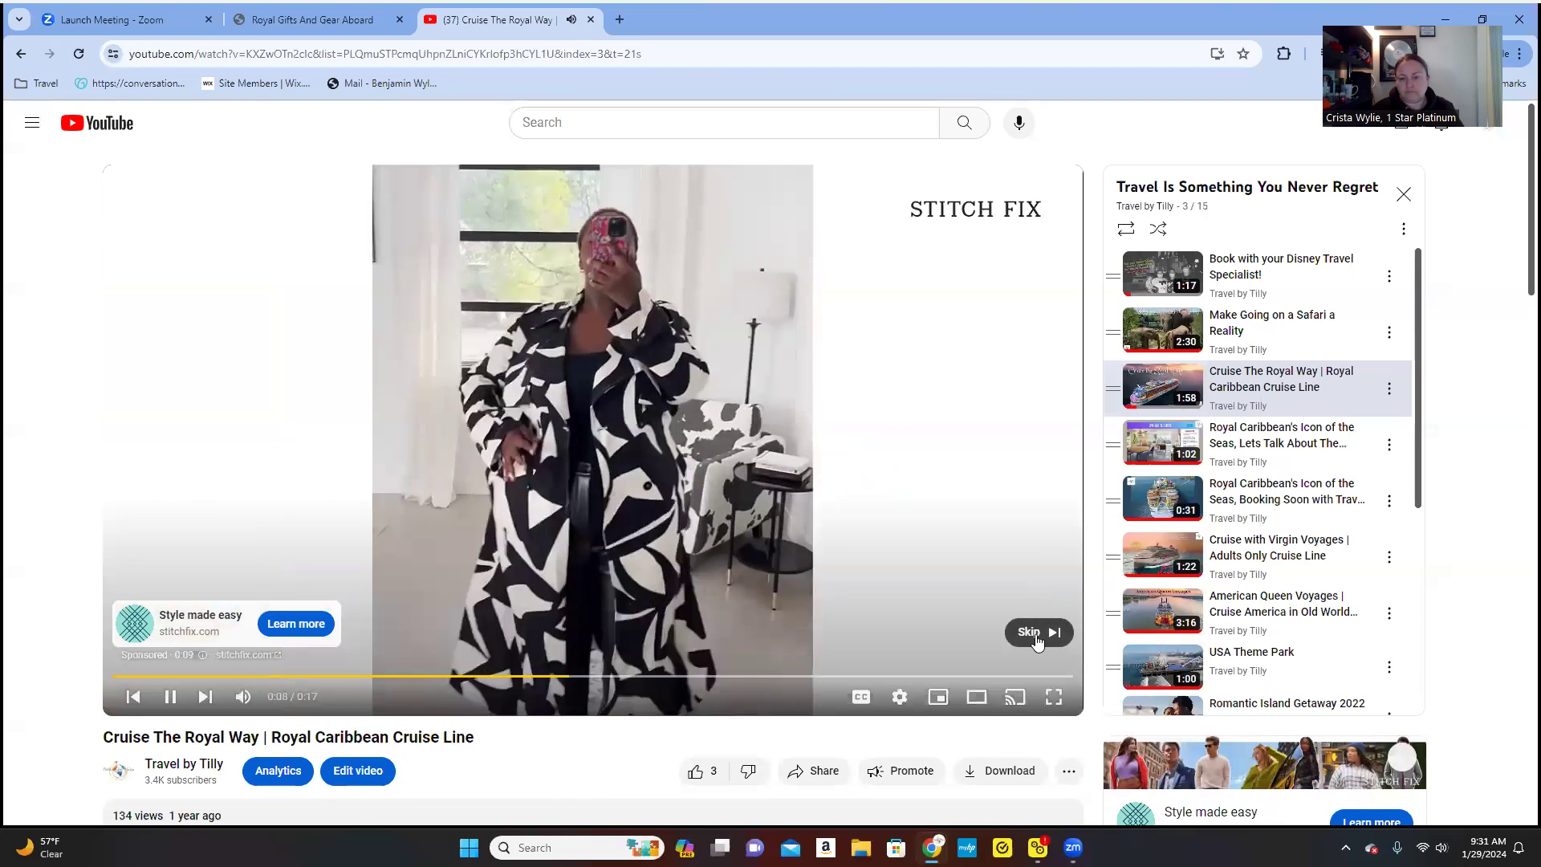
click(1030, 632)
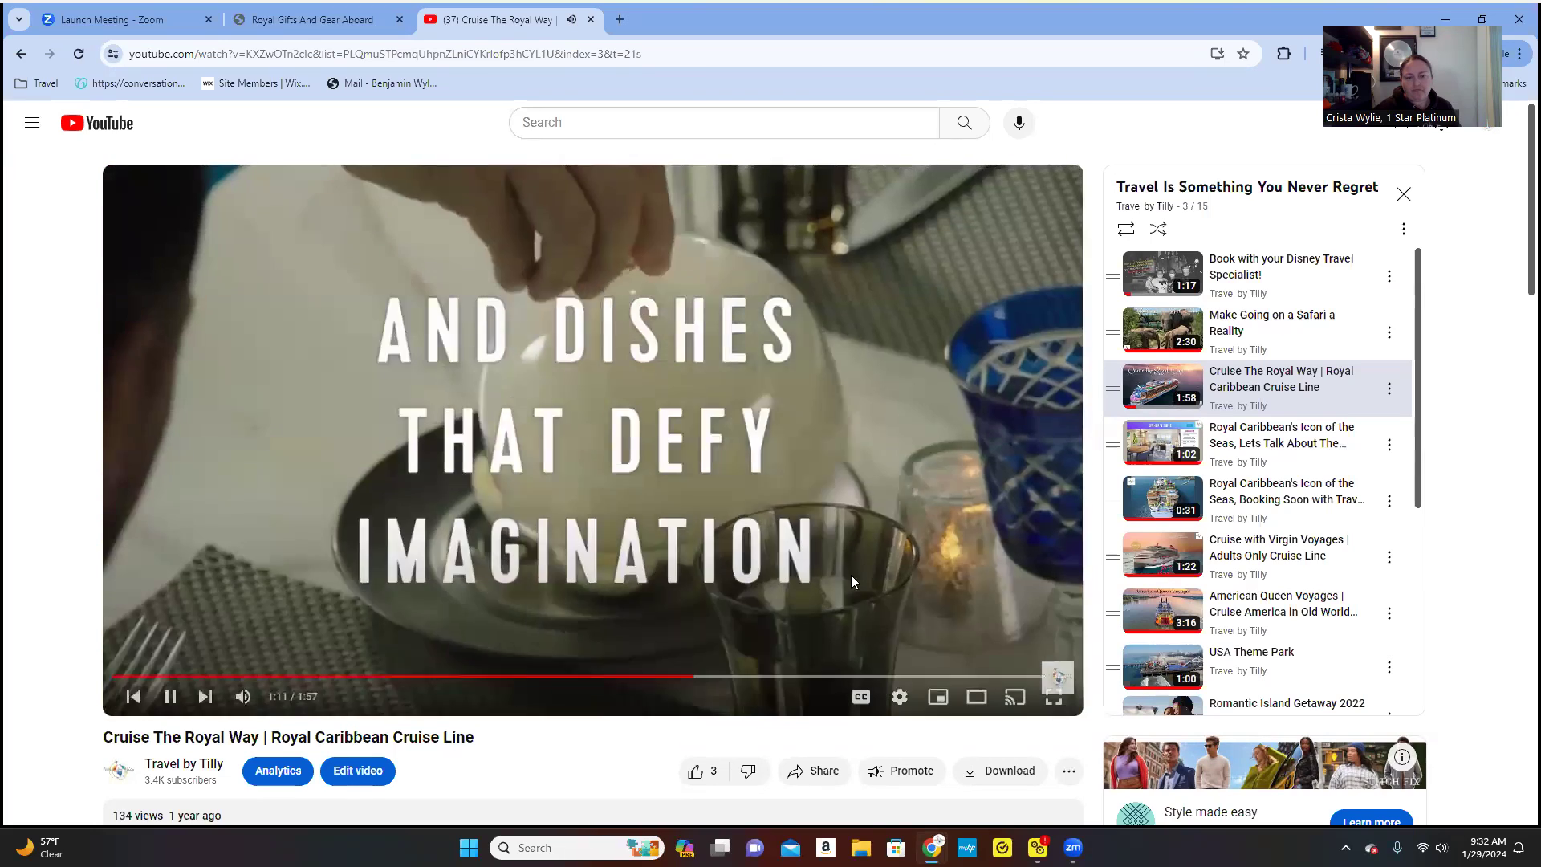
click(875, 676)
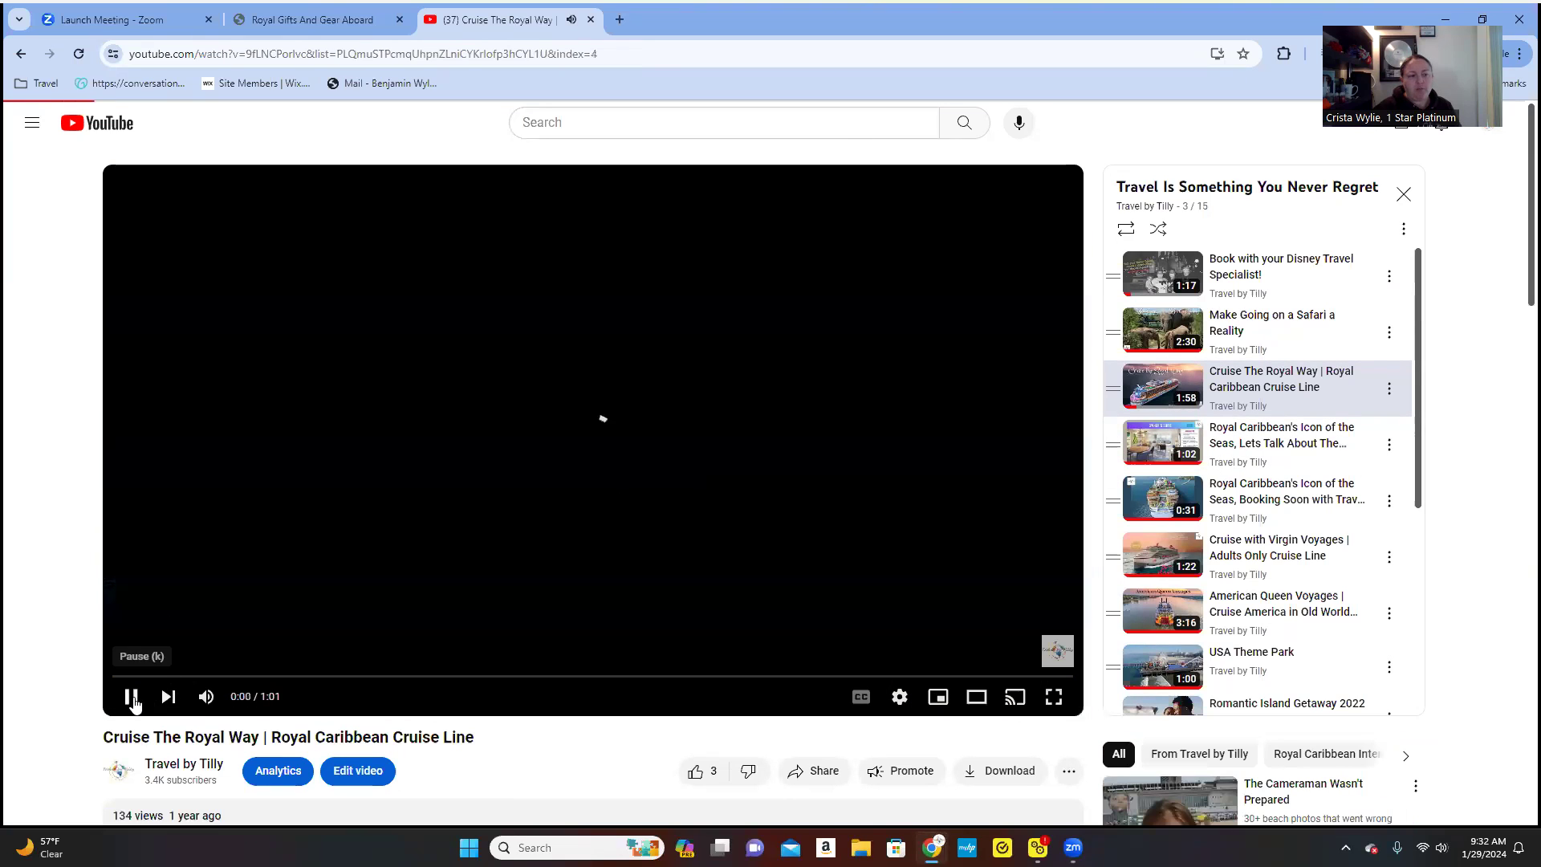
click(132, 706)
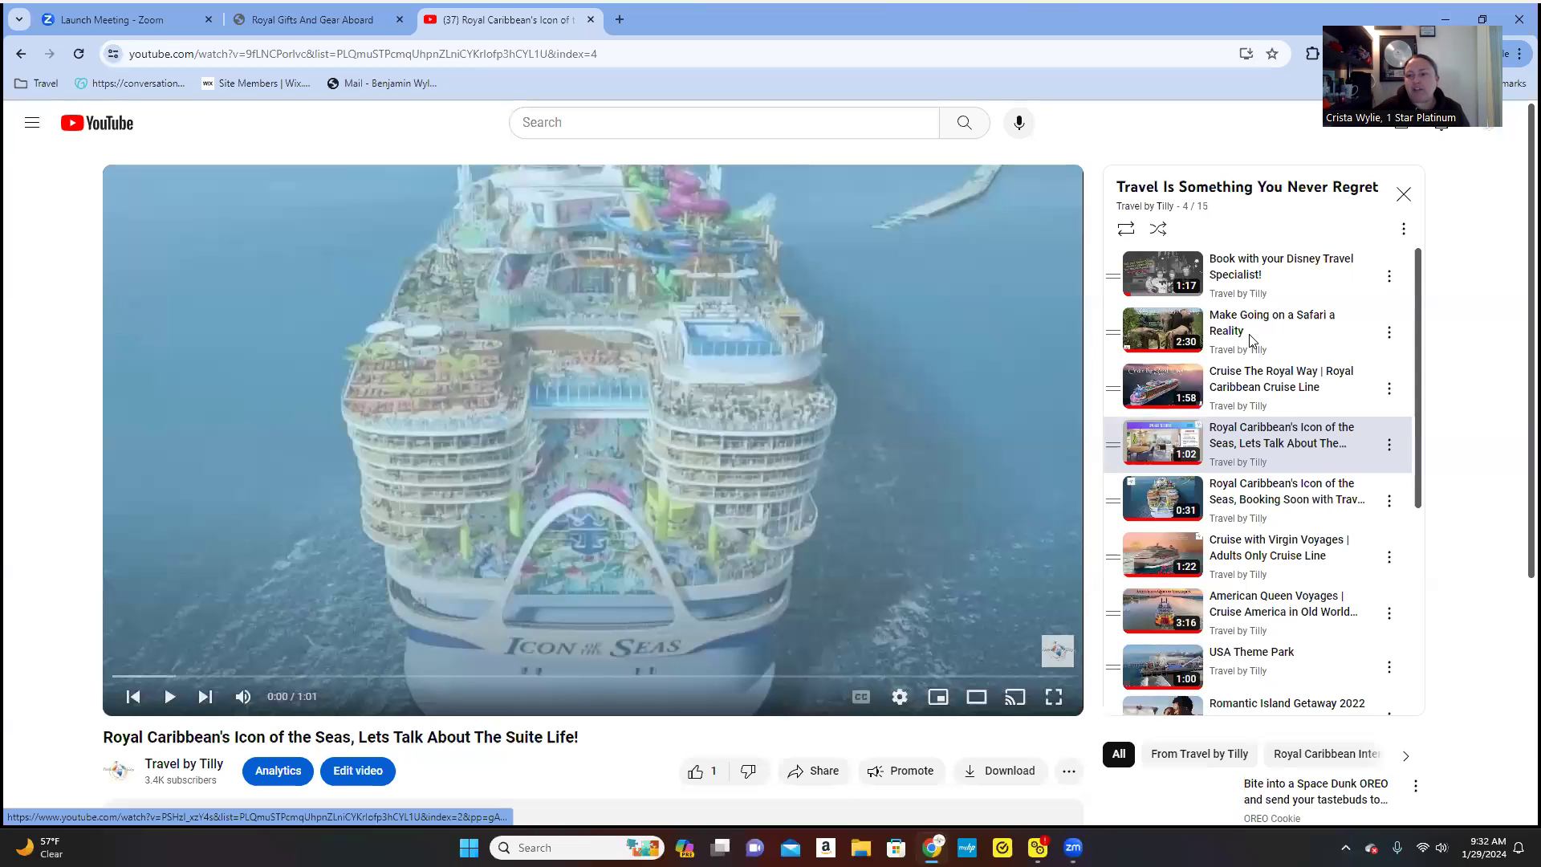
- Leave the Icon of the Seas 'Suite Life' video paused at 0:00 and return to CruisingPower's Royal Gifts tab
mouse_move(1052, 658)
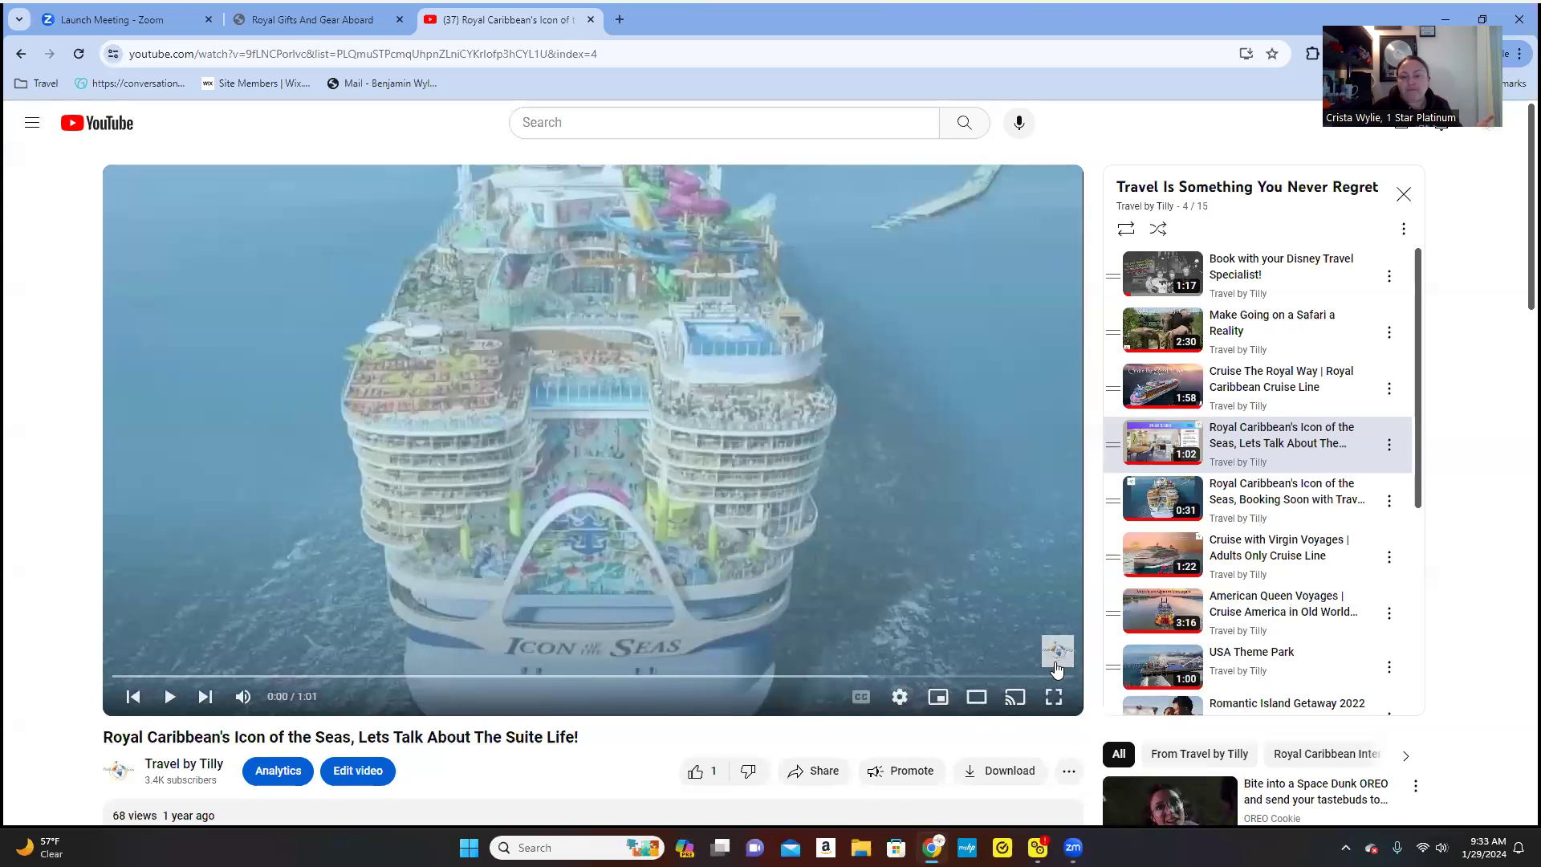
mouse_move(1072, 659)
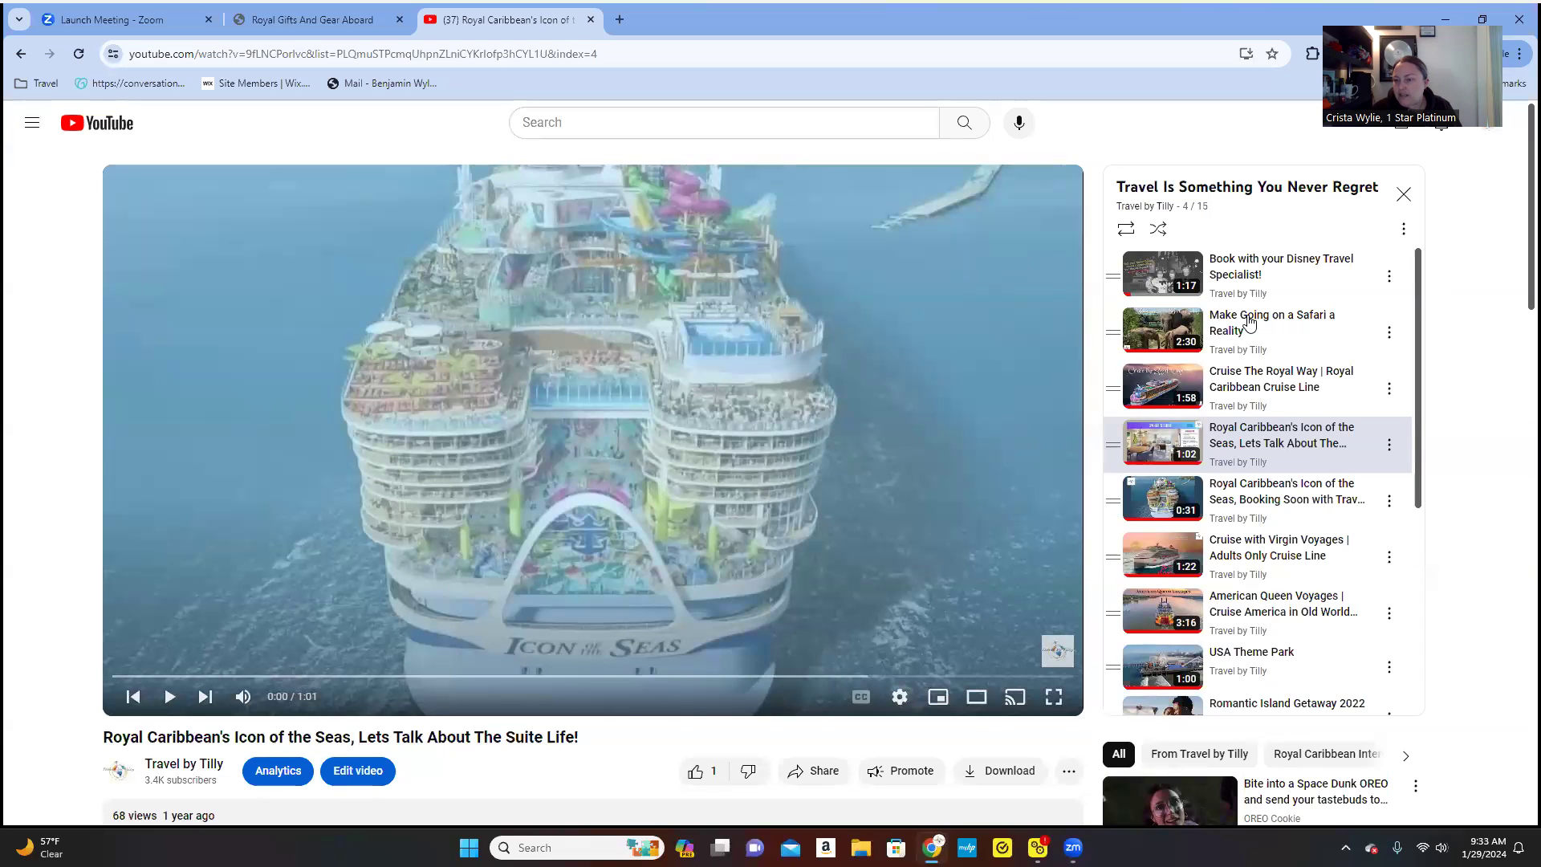
click(325, 22)
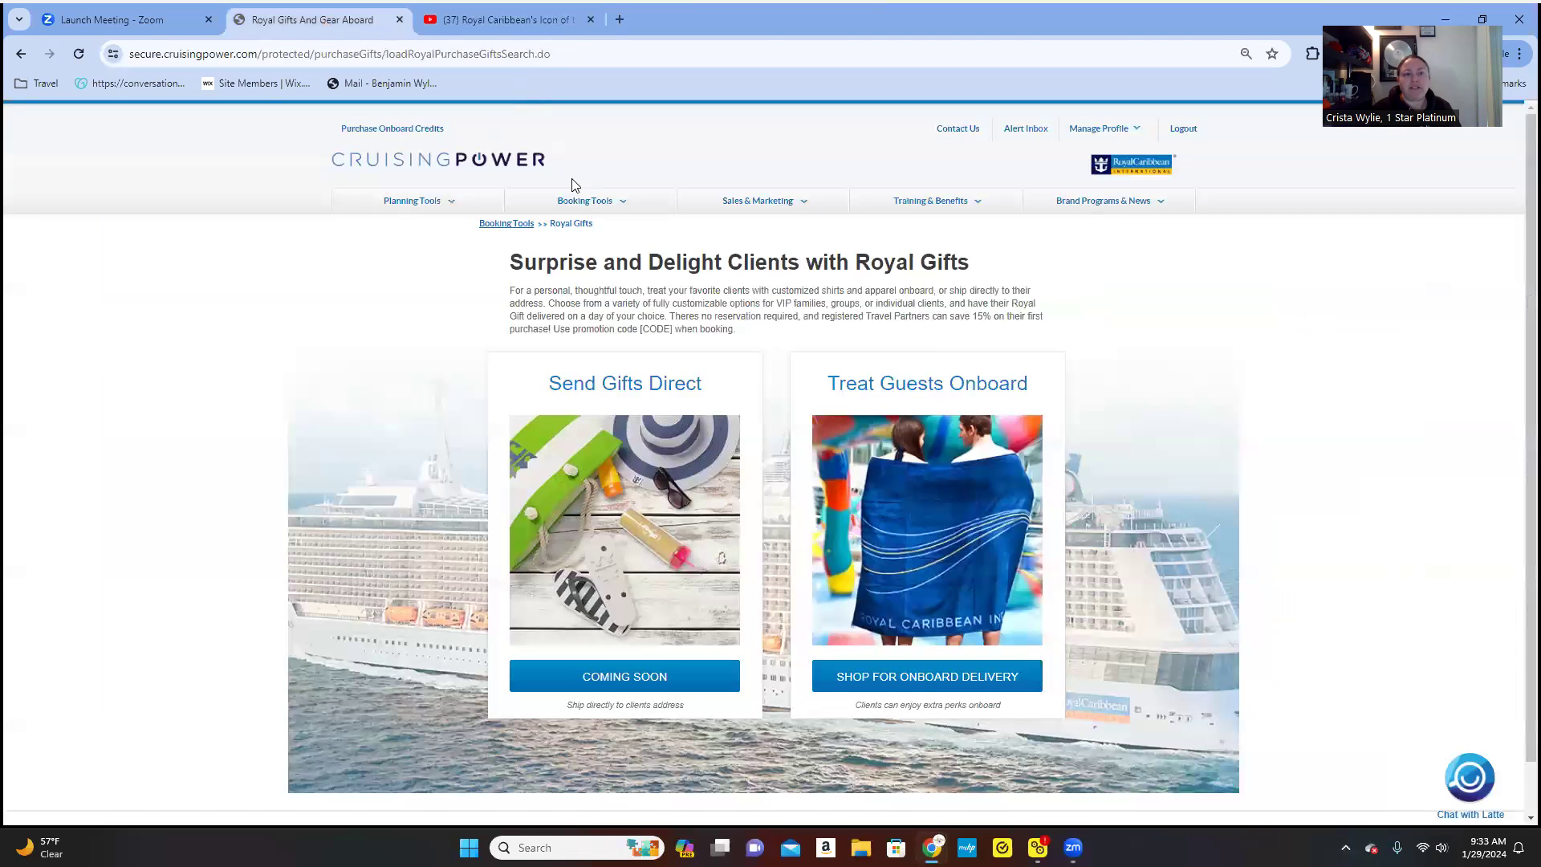
- Open the Royal Caribbean Int'l library from Sales & Marketing > Digital Asset Library
mouse_move(747, 203)
mouse_move(743, 476)
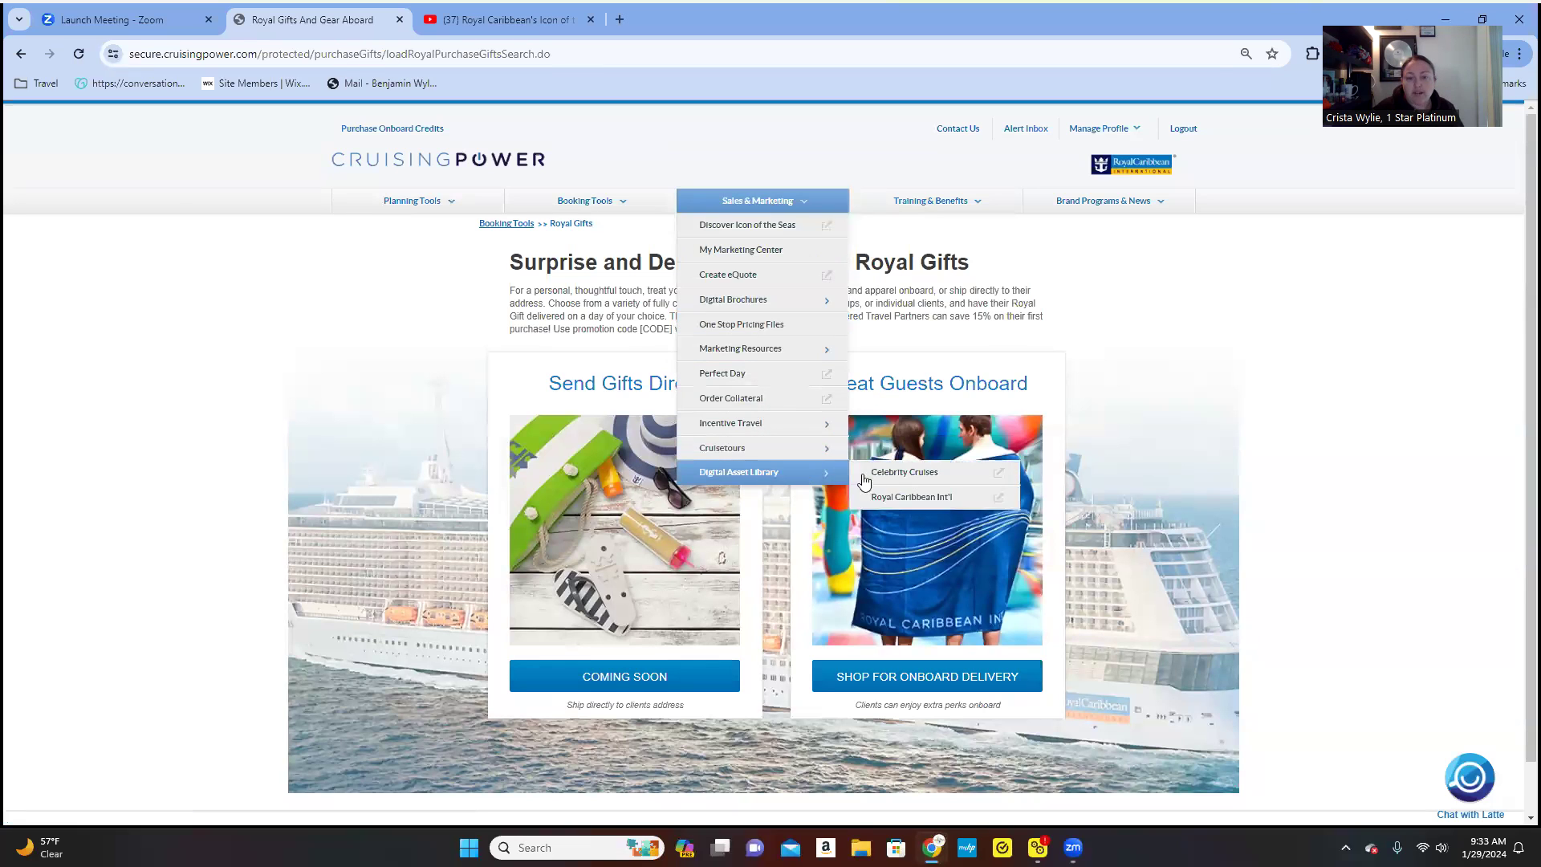
click(915, 499)
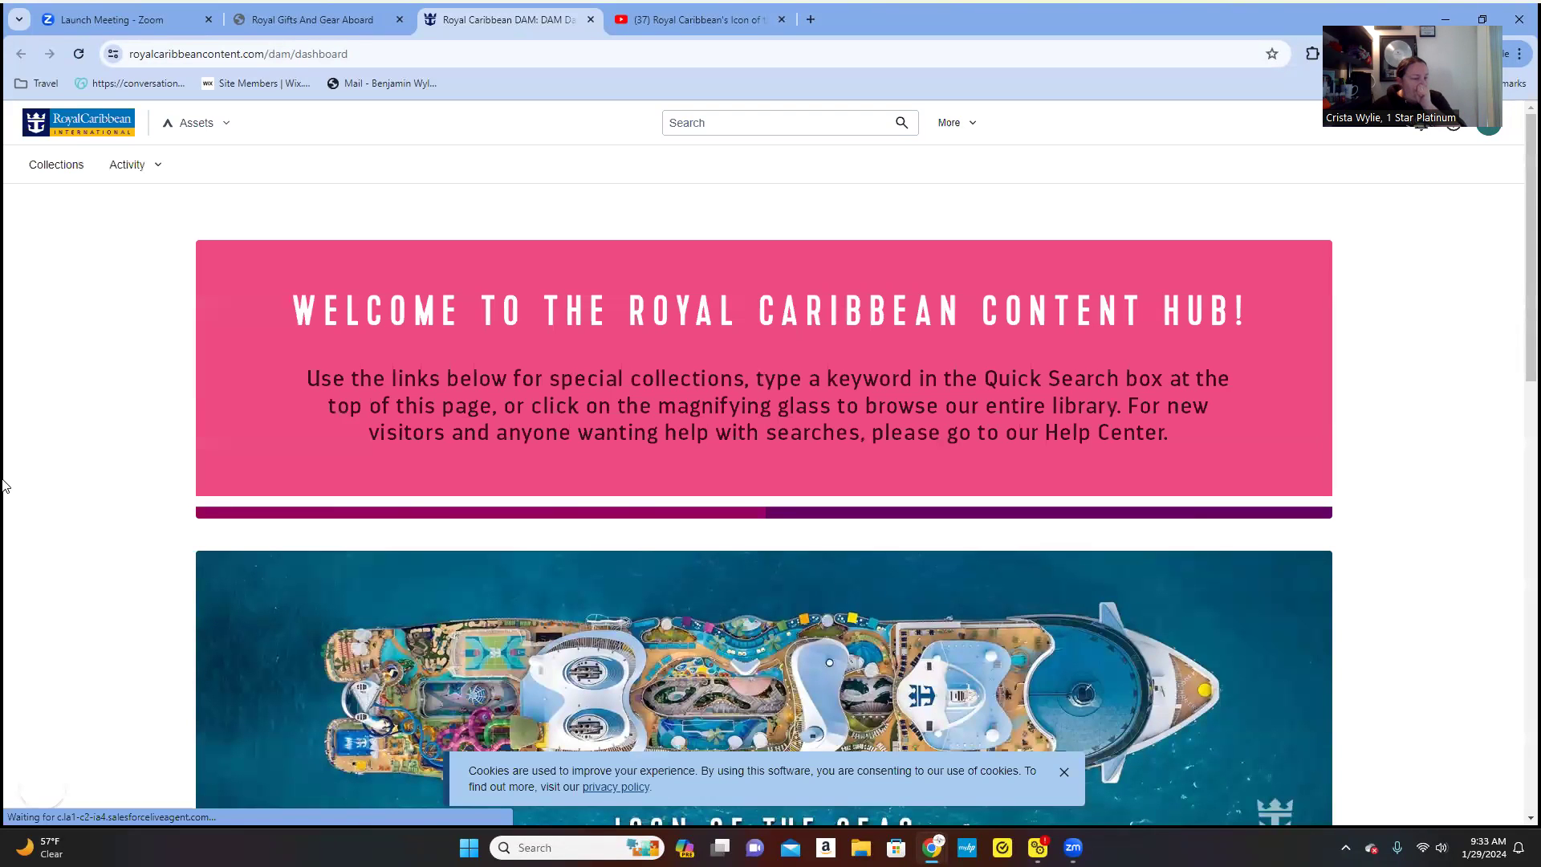
scroll(175, 468, down, 6)
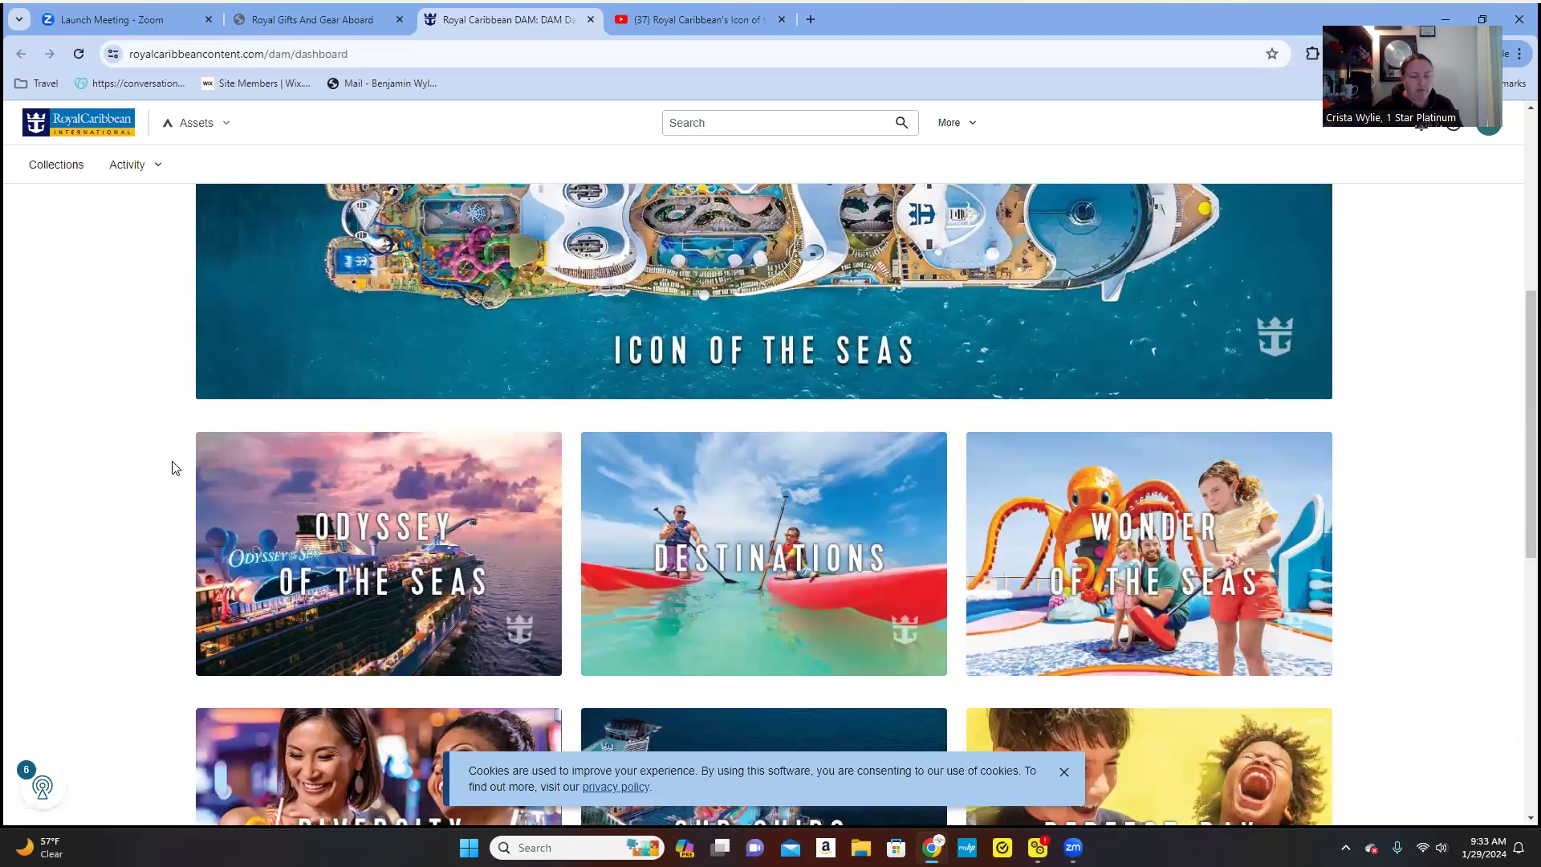
scroll(175, 468, down, 9)
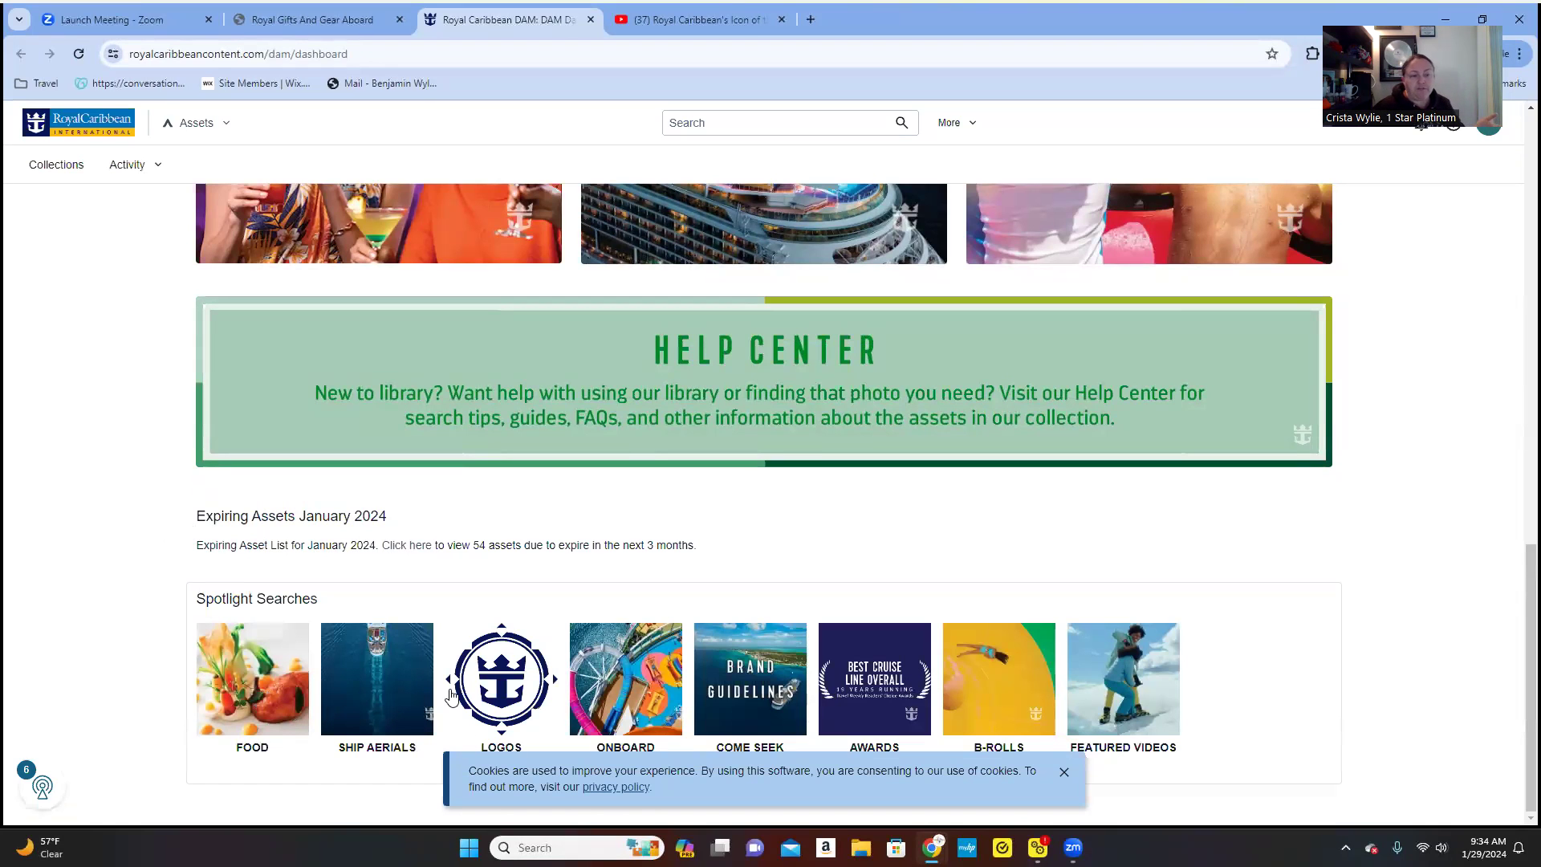
scroll(276, 624, up, 6)
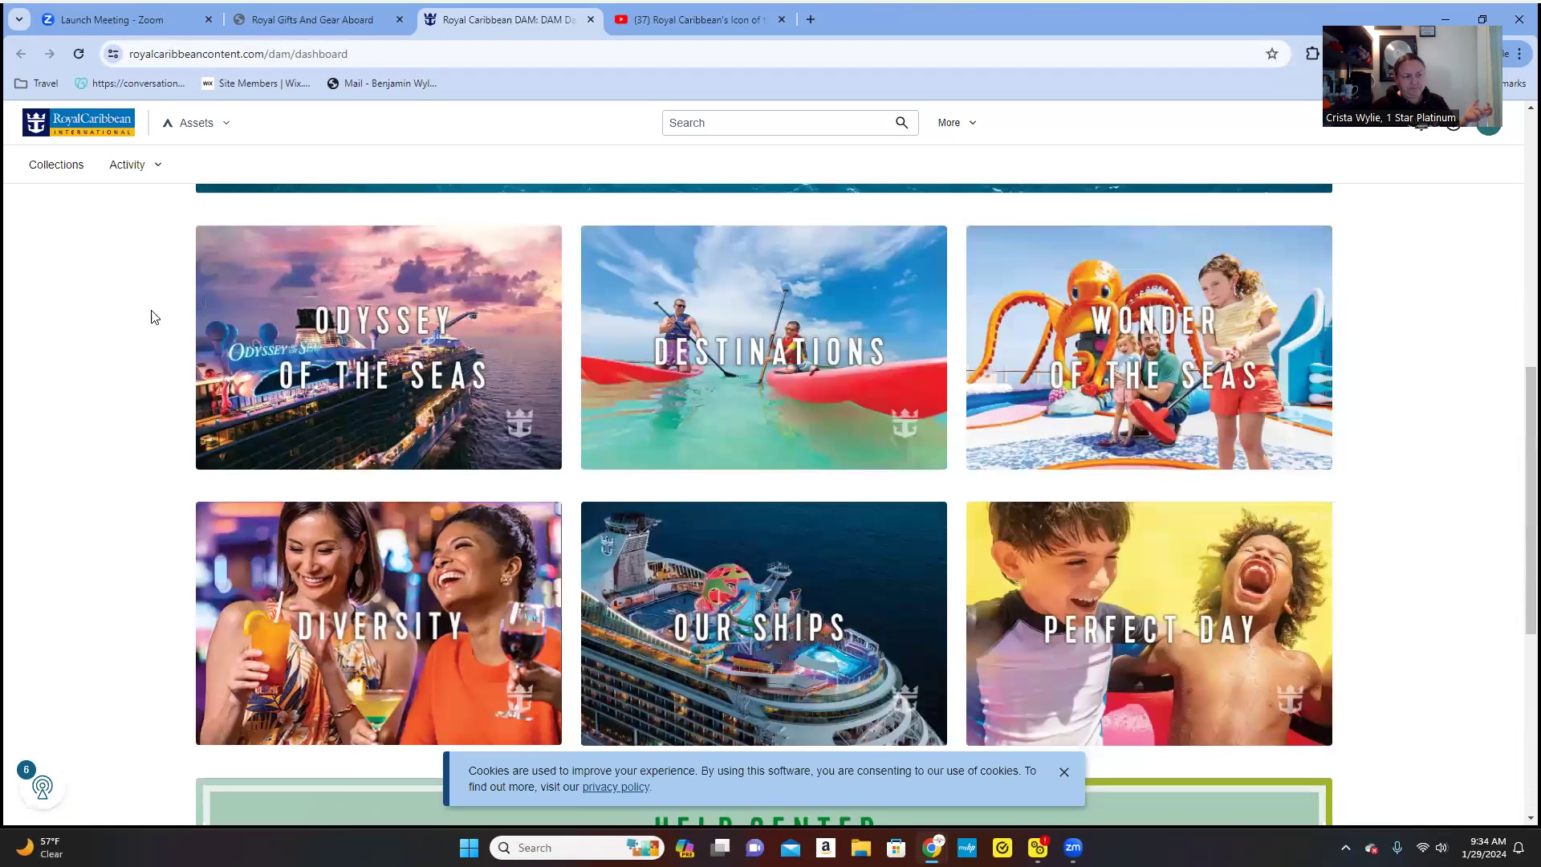
scroll(249, 437, up, 5)
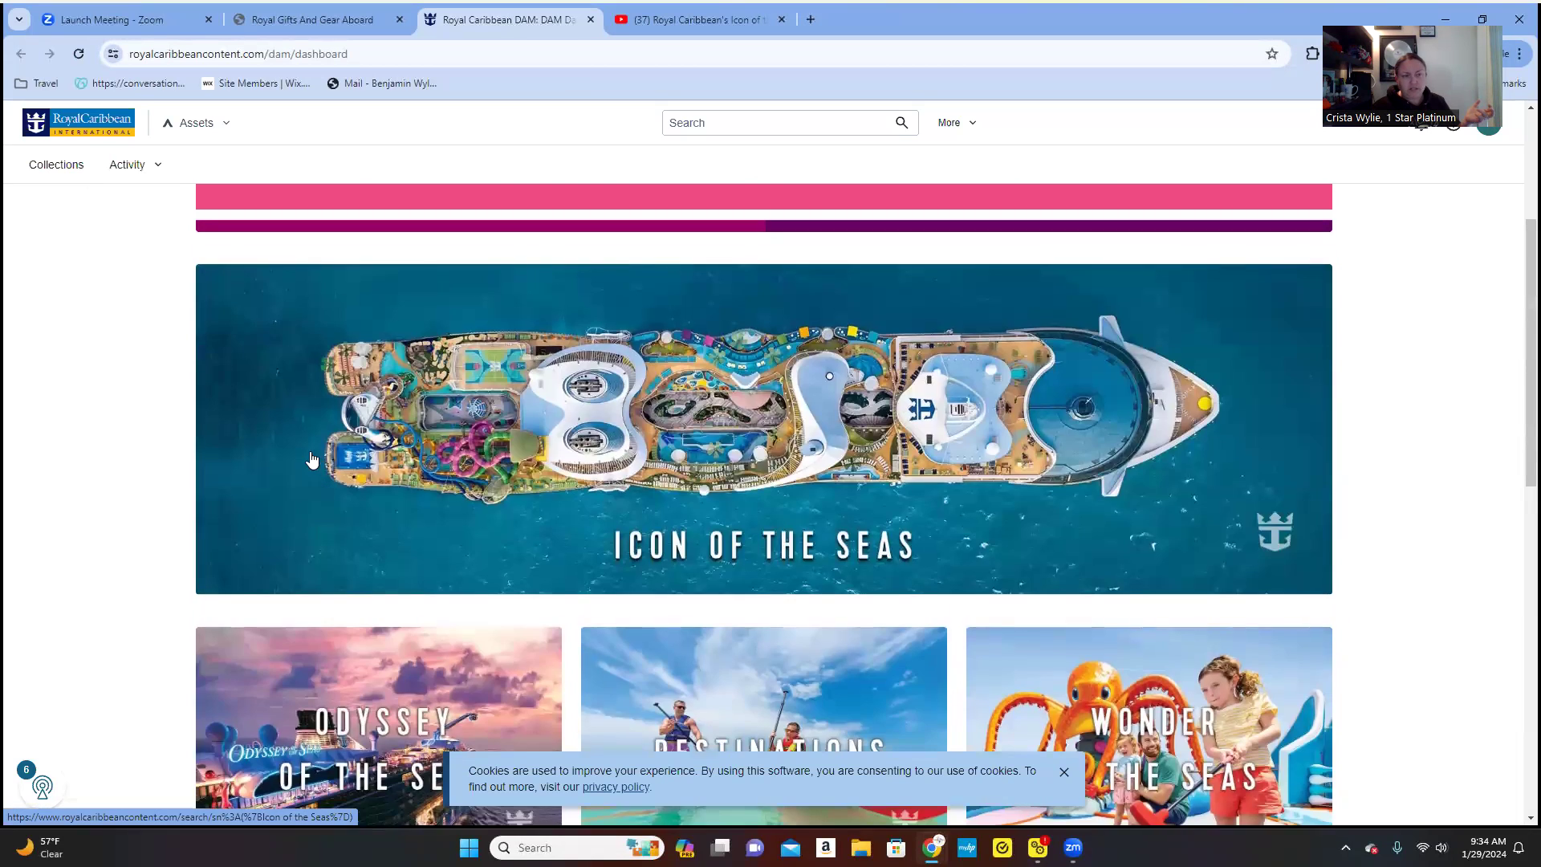
scroll(309, 449, up, 3)
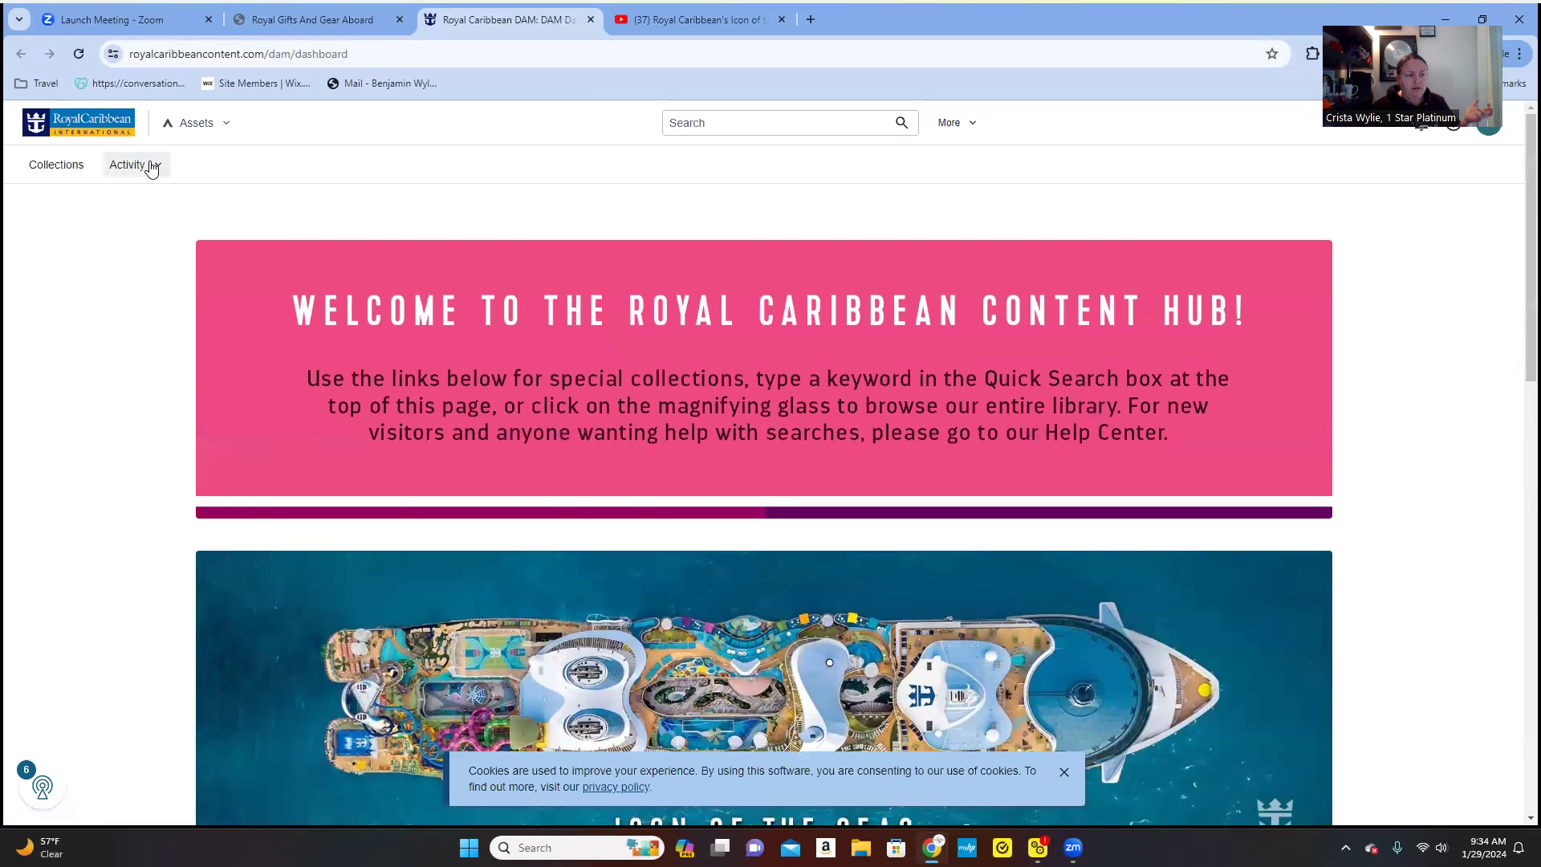
click(54, 165)
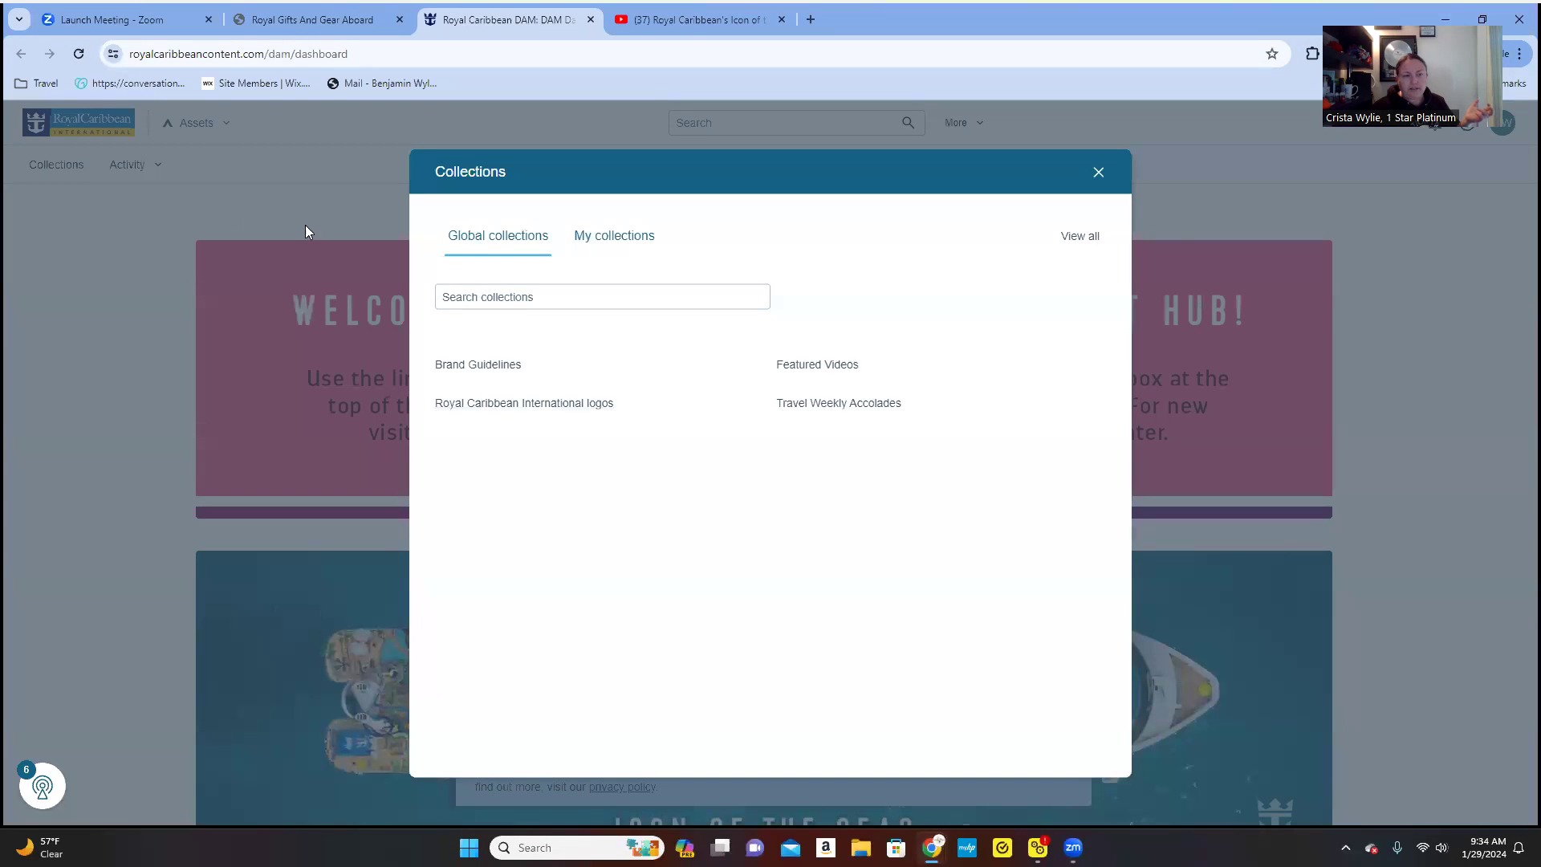
click(1098, 172)
click(120, 166)
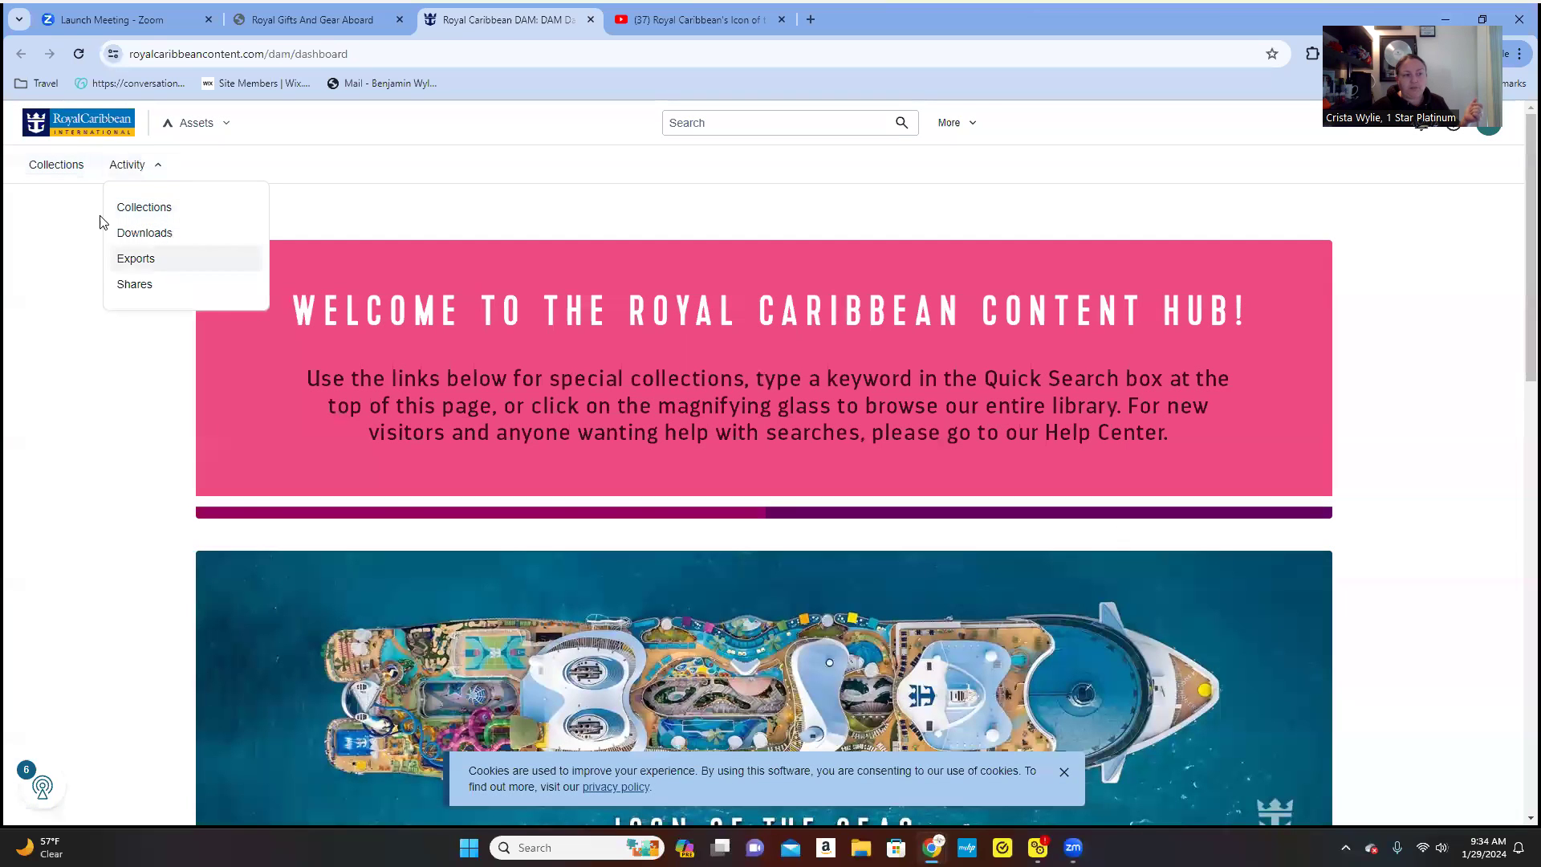
click(123, 372)
scroll(185, 375, down, 5)
scroll(185, 375, down, 2)
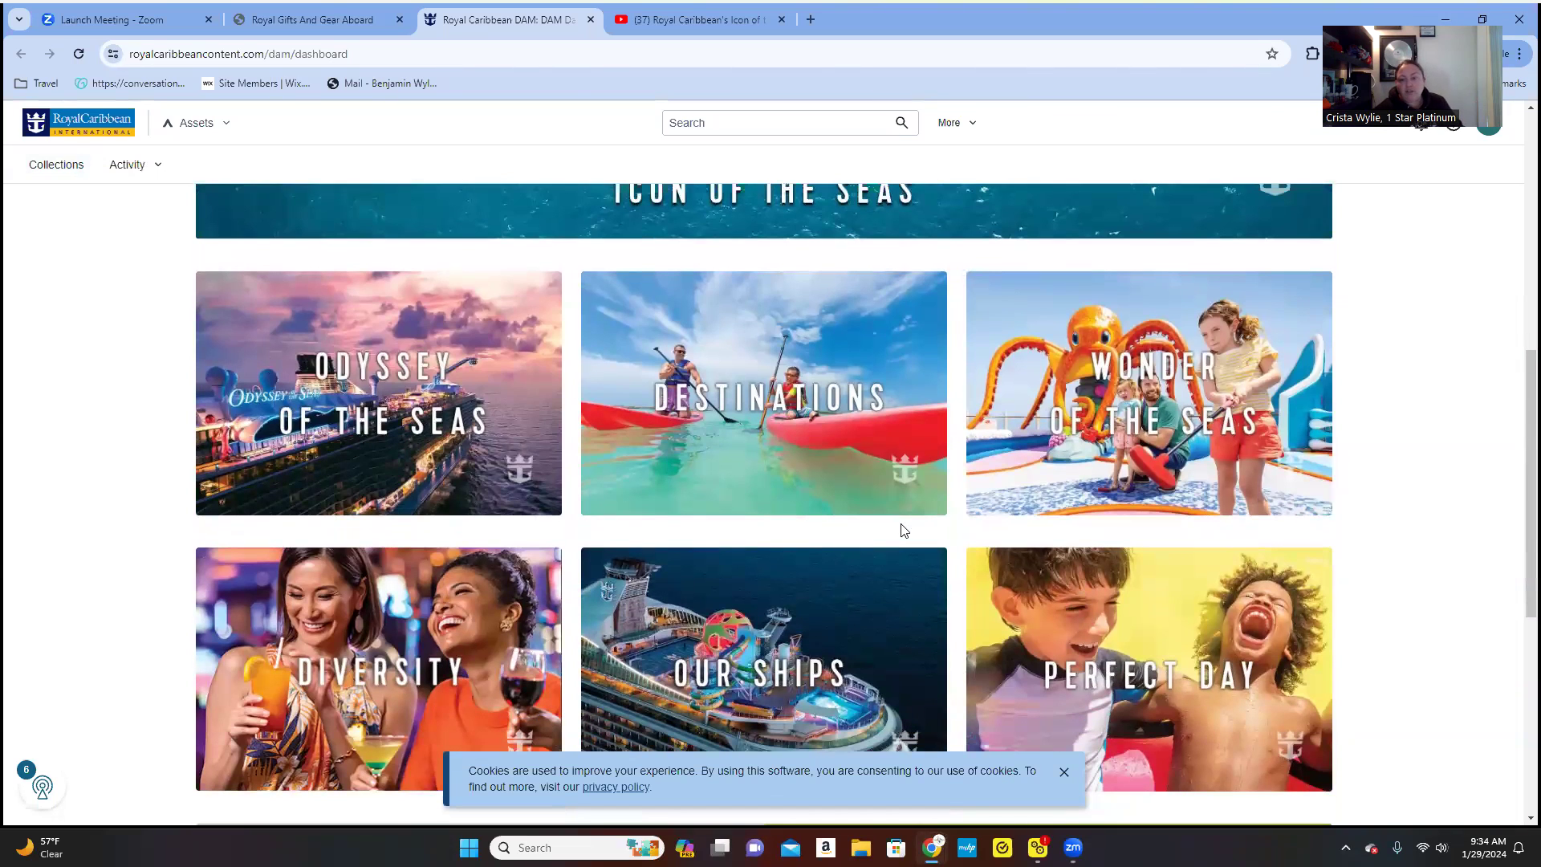
scroll(902, 532, down, 2)
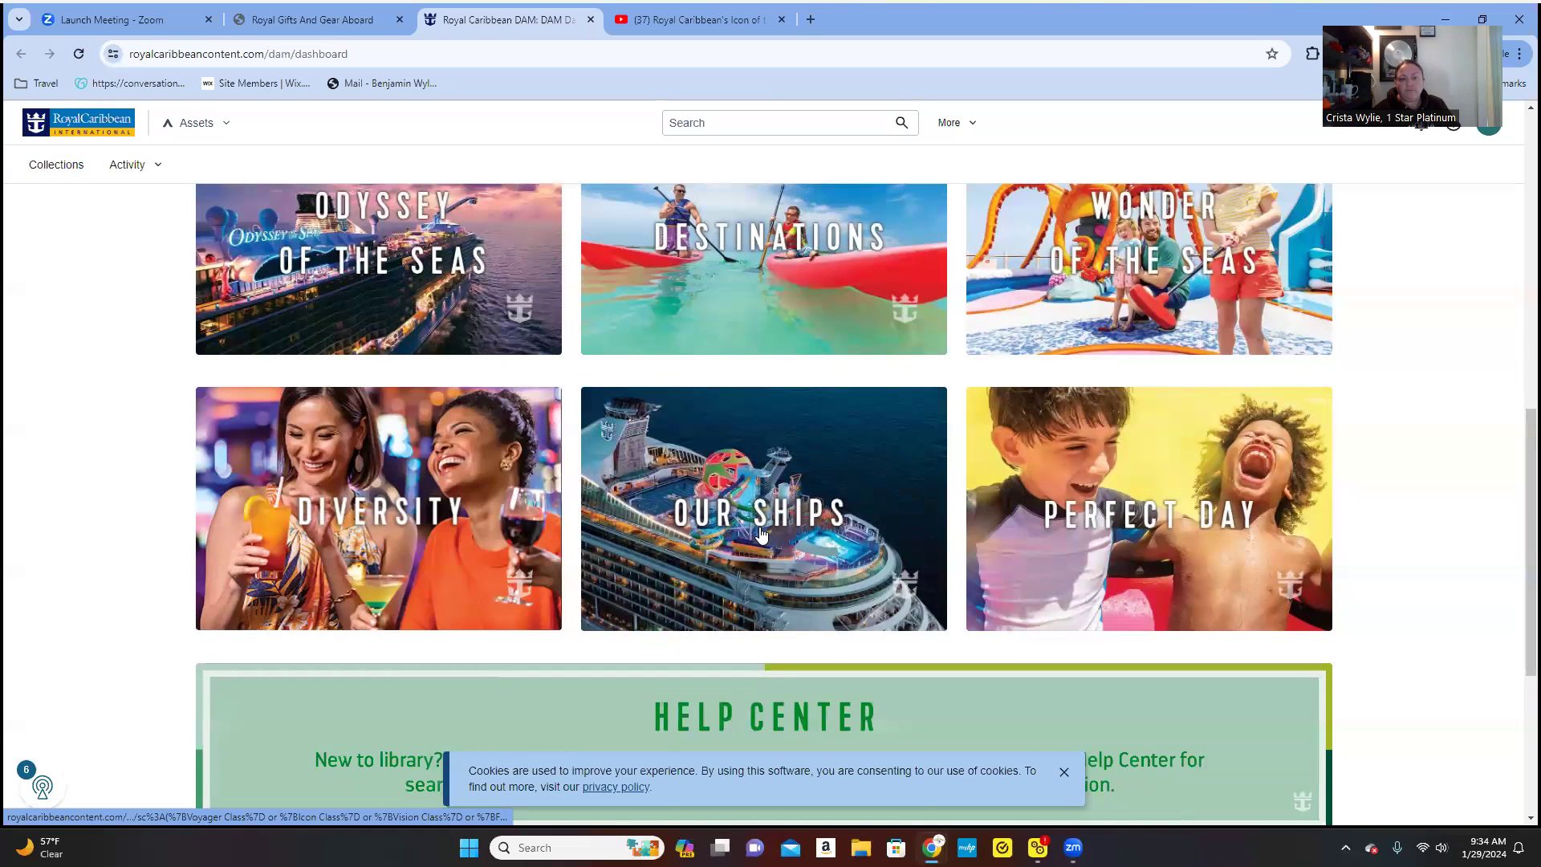
- Open the Our Ships collection and browse its 3,428 ship-class assets, ending back at the top
click(761, 533)
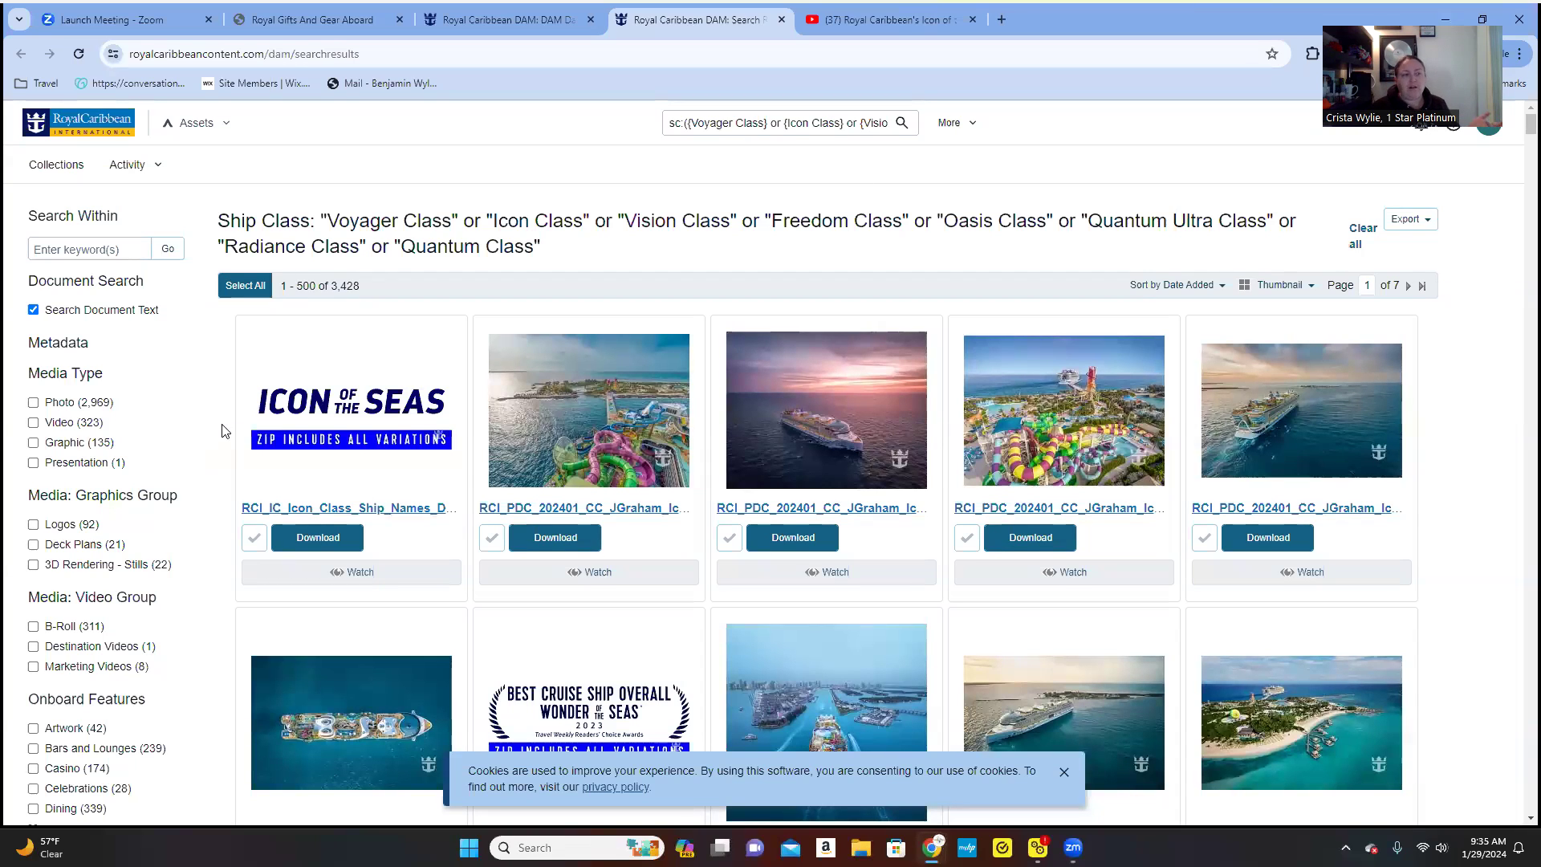
scroll(608, 468, down, 3)
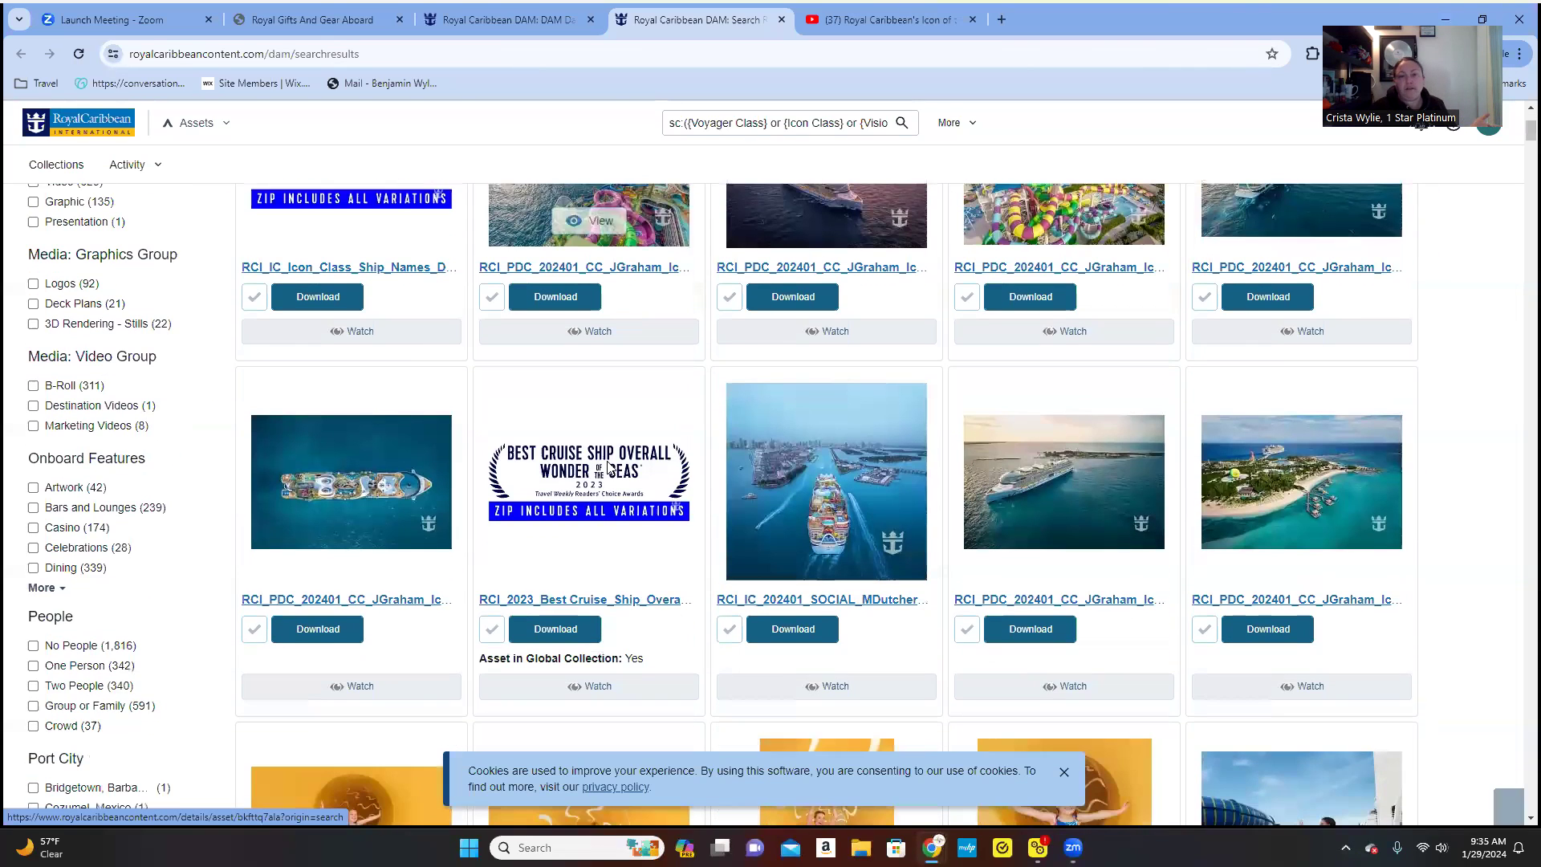
scroll(608, 468, down, 3)
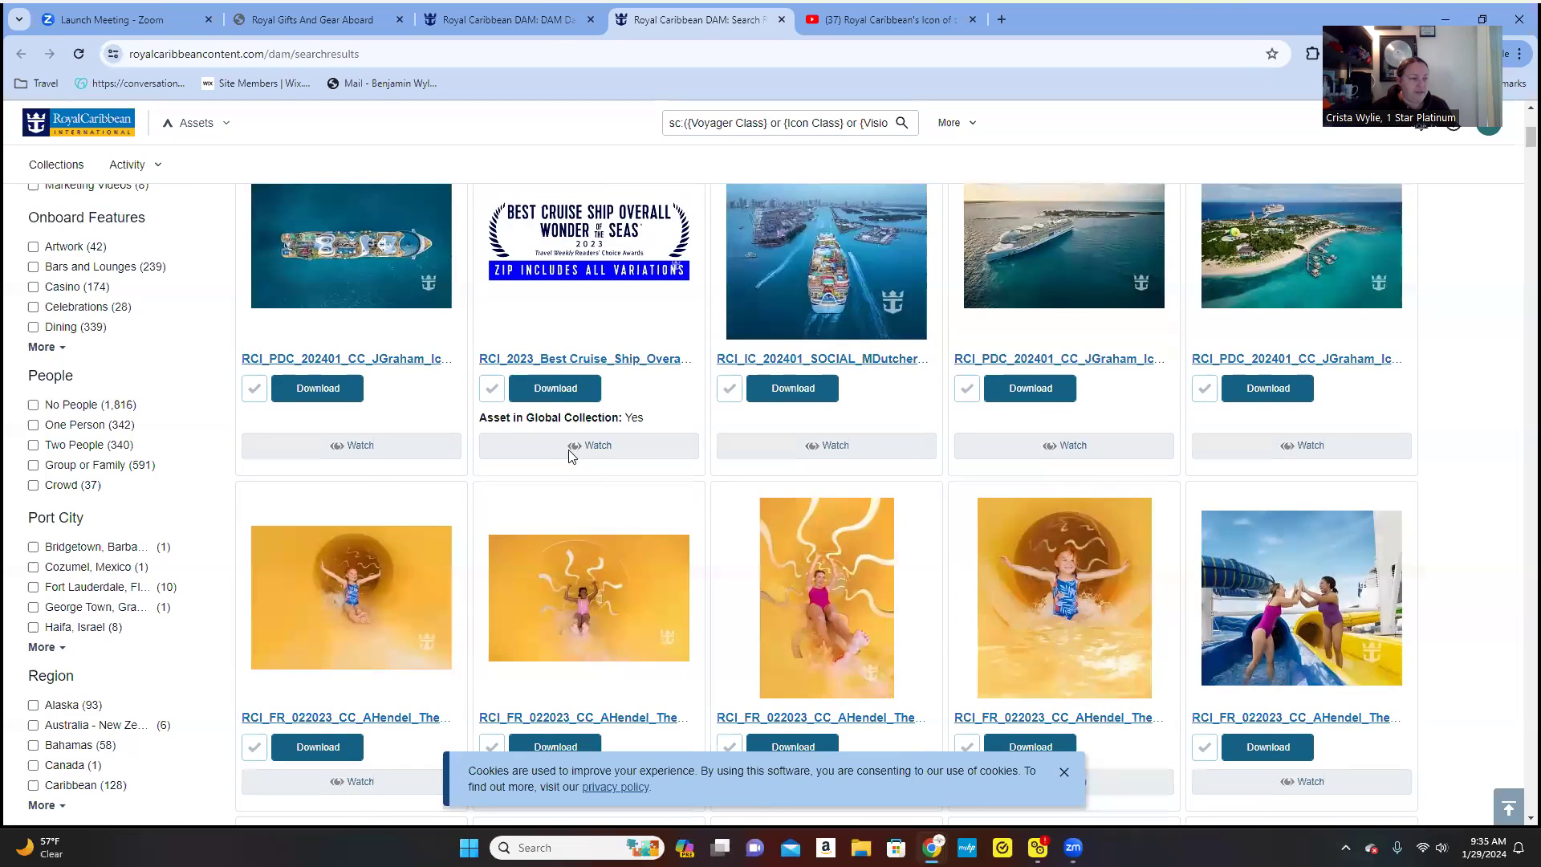
scroll(171, 356, up, 5)
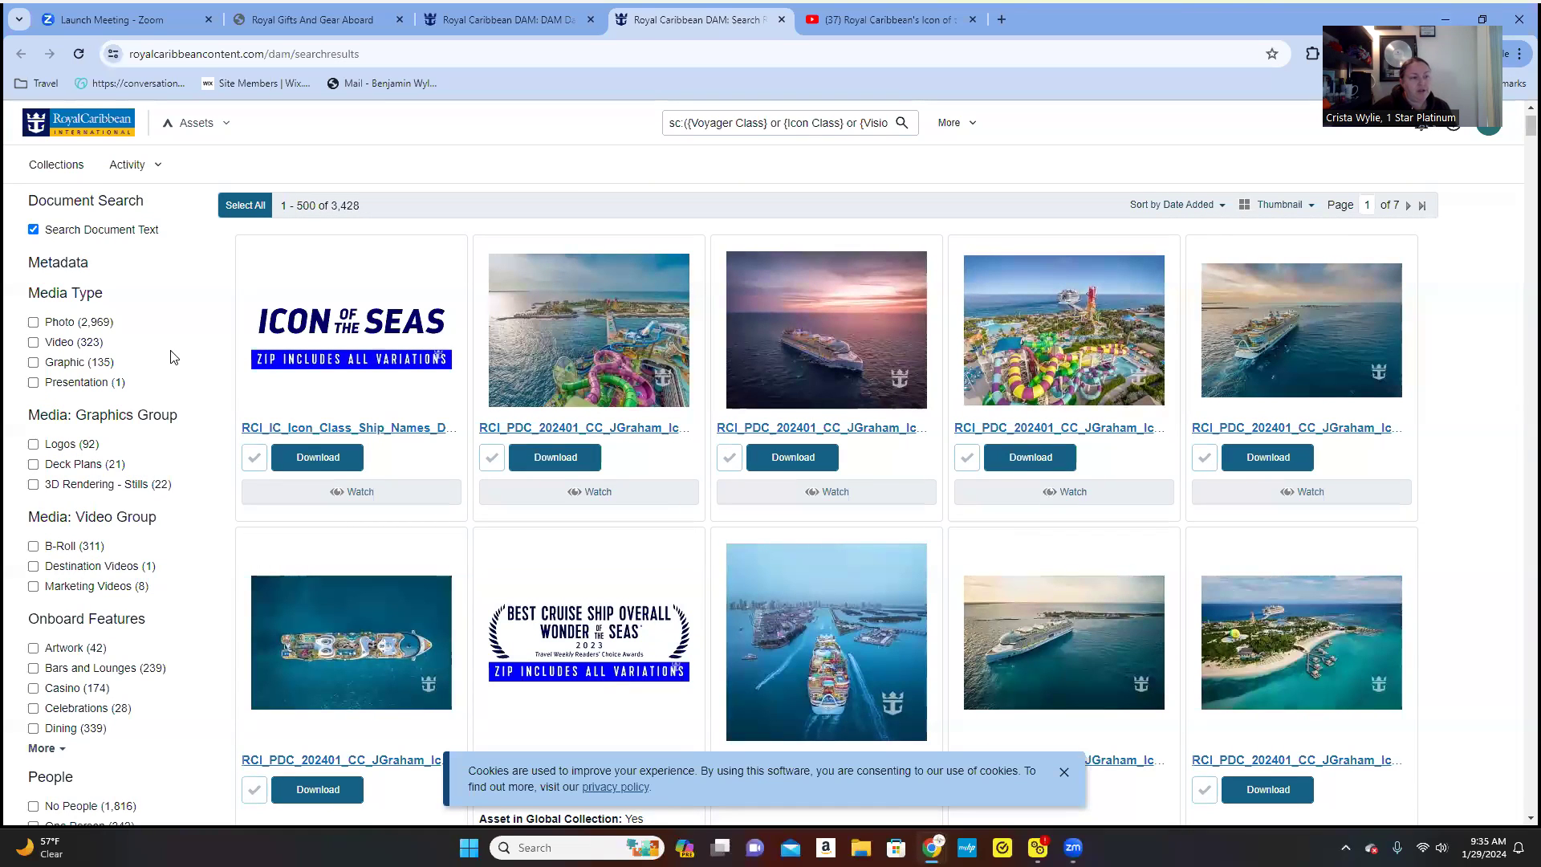
click(34, 344)
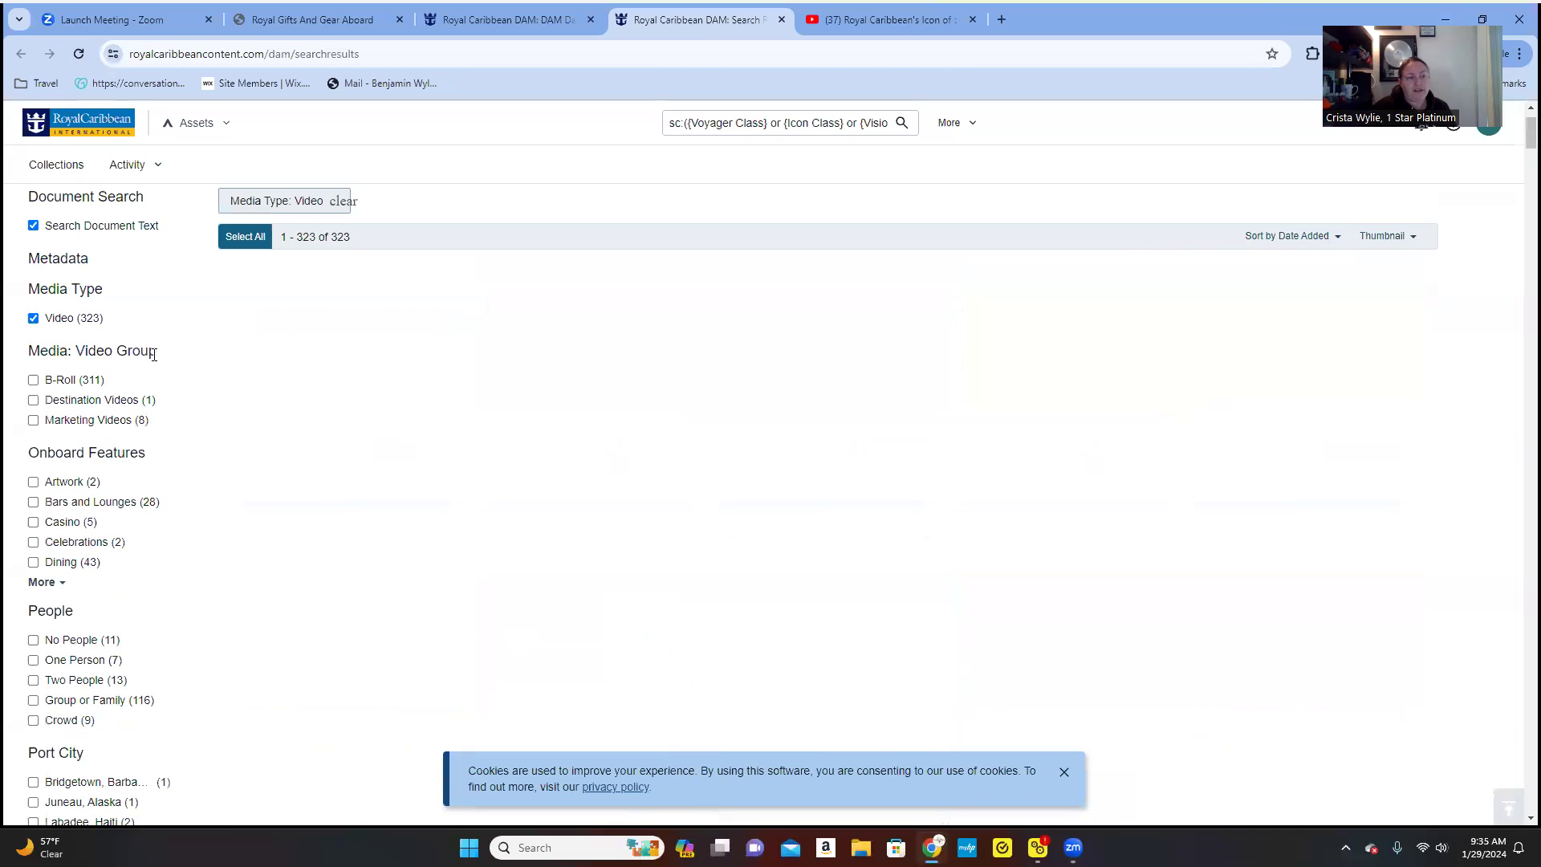
click(33, 379)
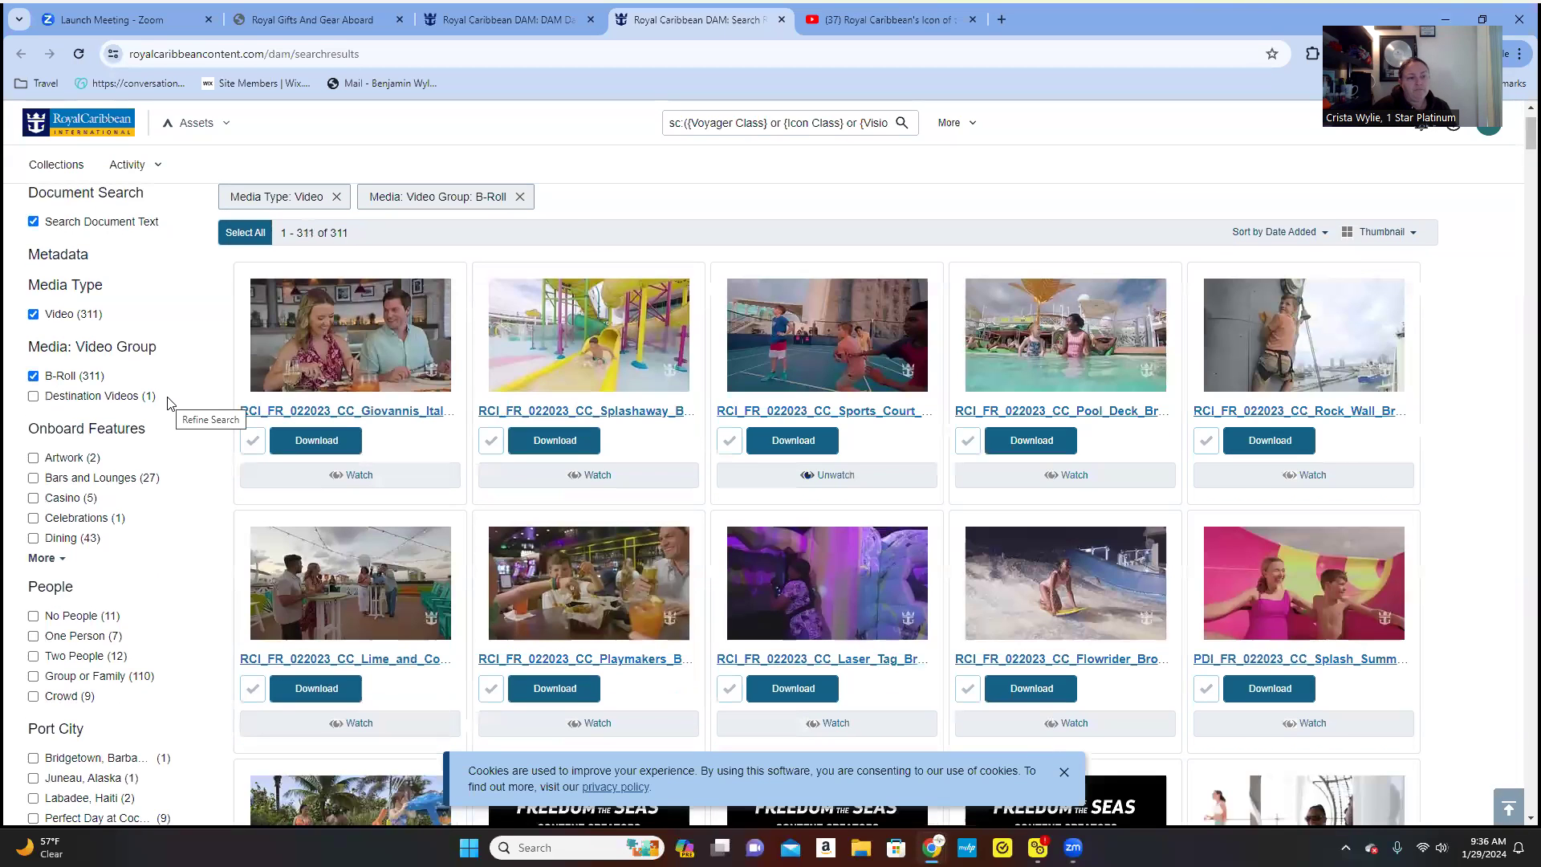
scroll(168, 401, down, 3)
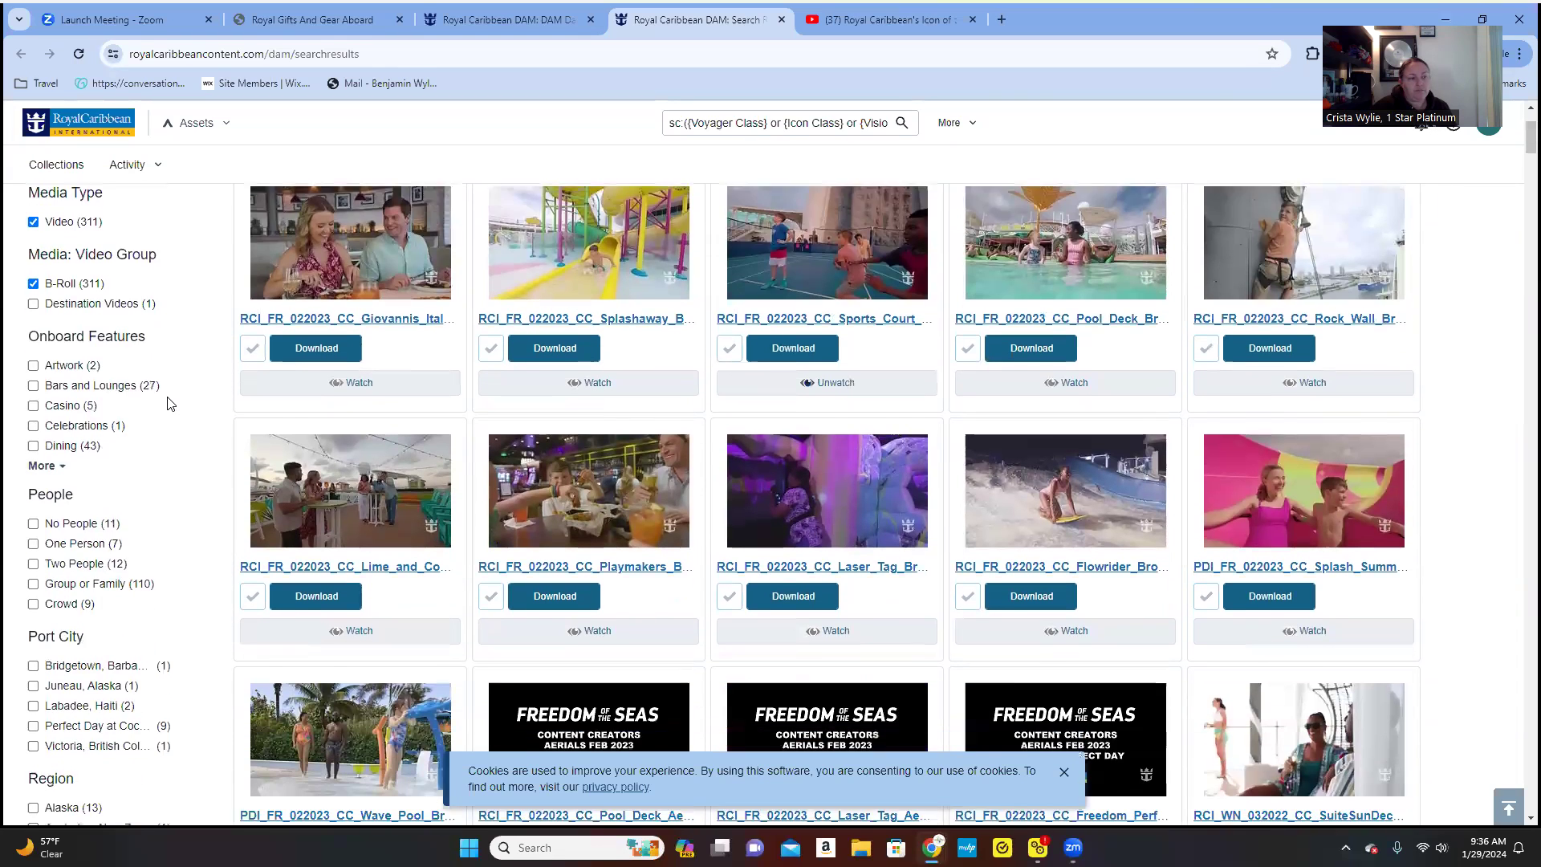
scroll(168, 401, down, 1)
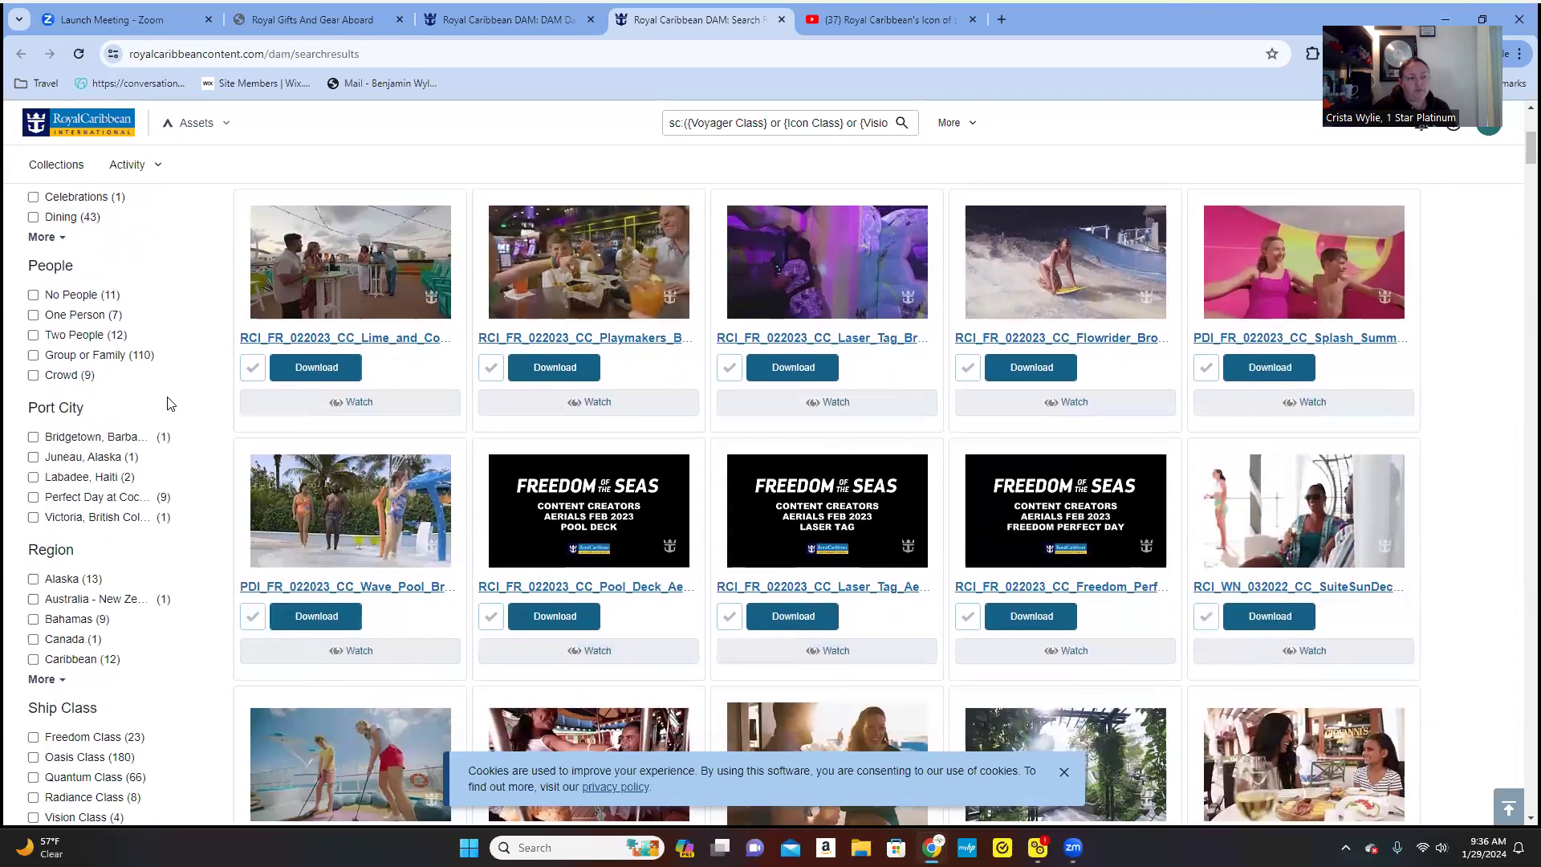
scroll(169, 402, down, 3)
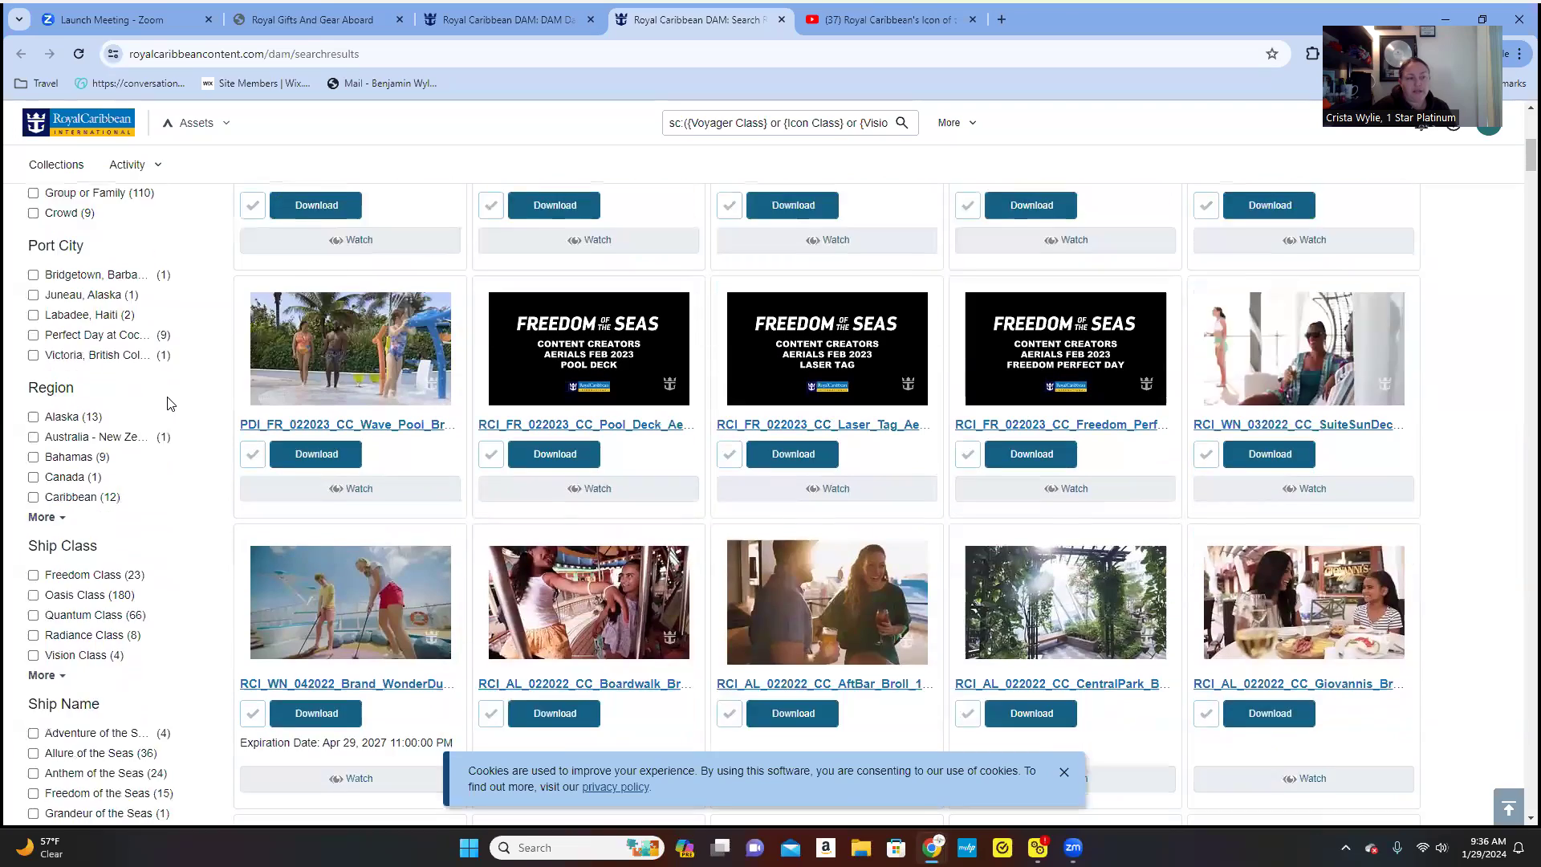
scroll(164, 405, down, 3)
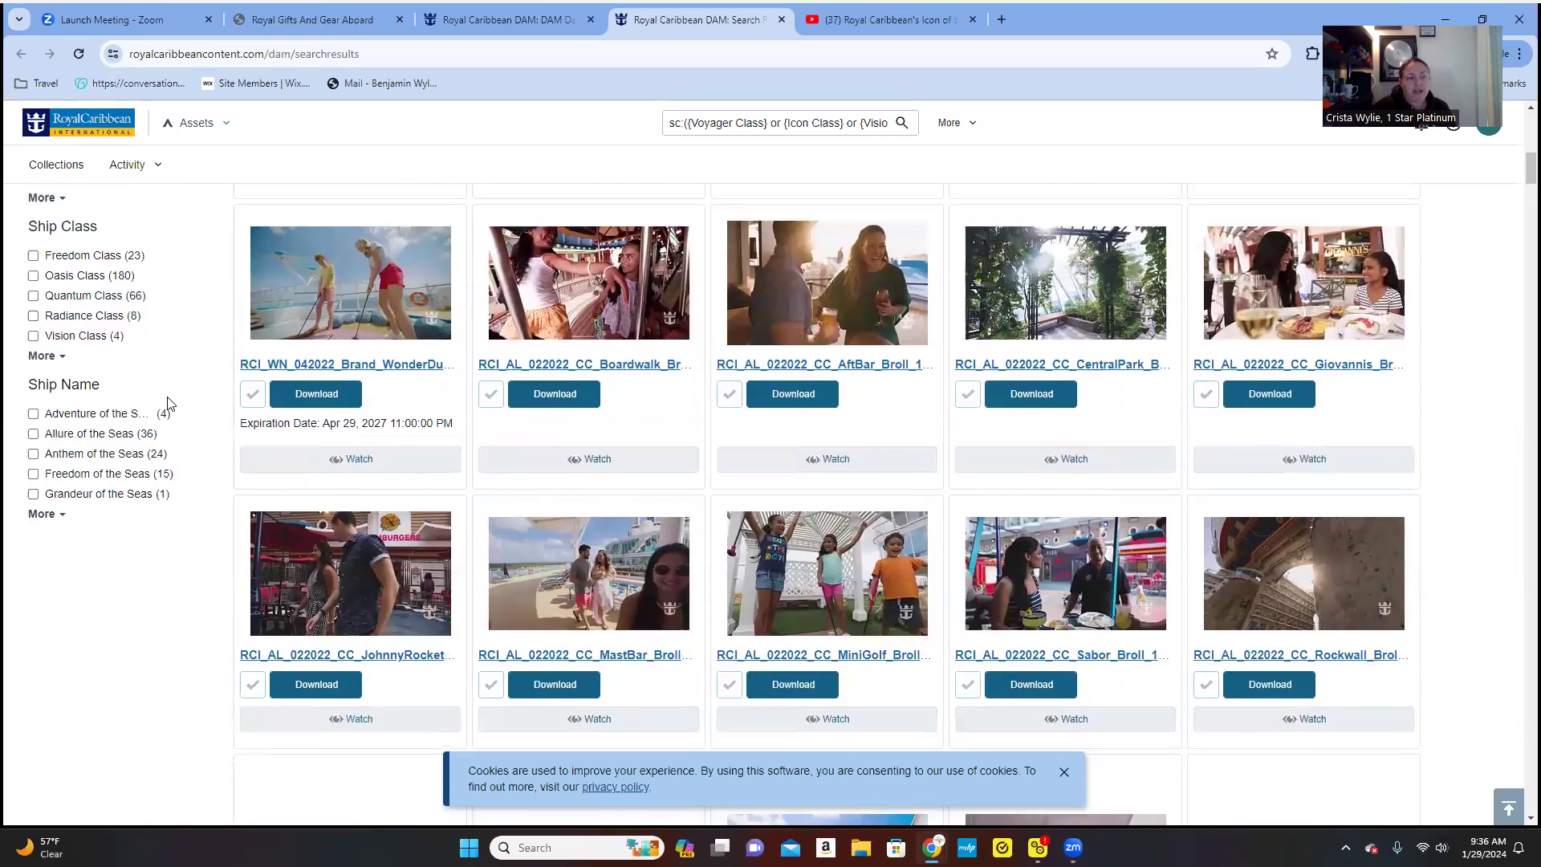
scroll(165, 417, down, 3)
scroll(163, 434, up, 6)
scroll(166, 450, up, 5)
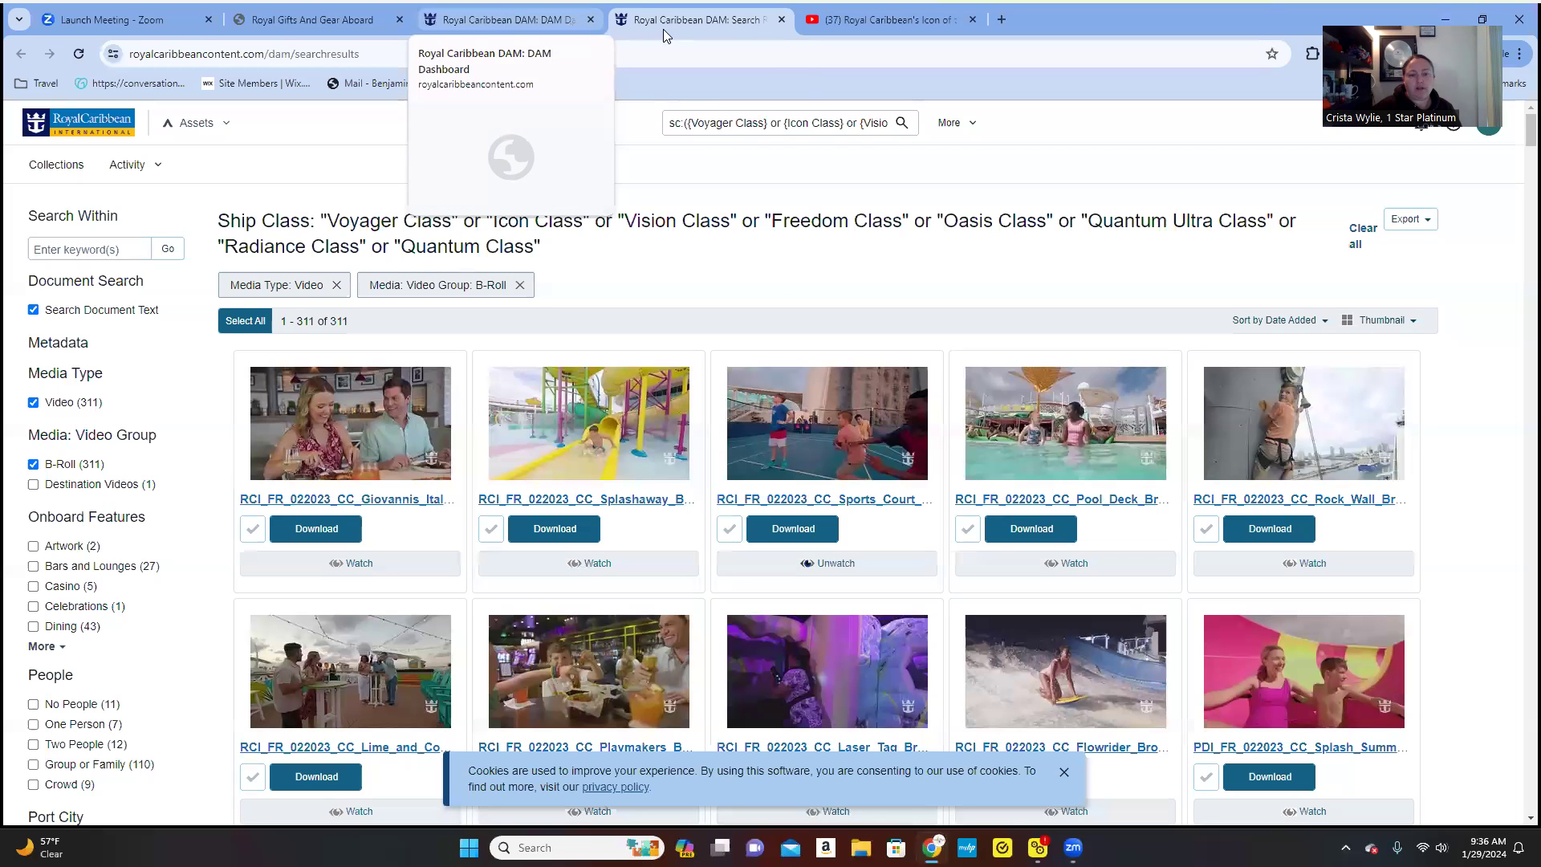
- Close both Content Hub tabs, leaving the CruisingPower Royal Gifts page
click(782, 24)
scroll(775, 529, up, 5)
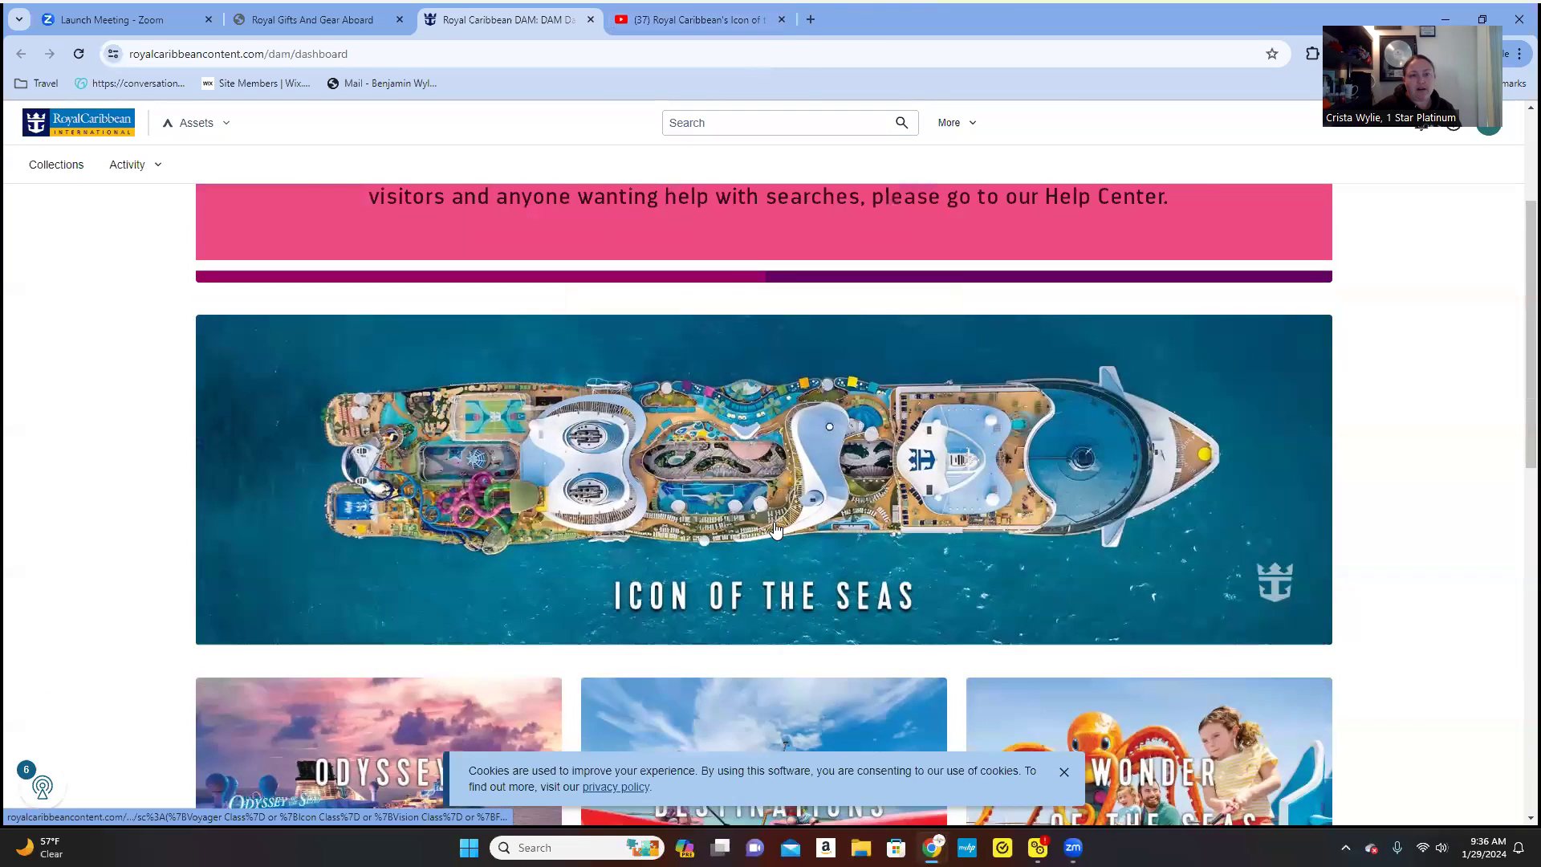
scroll(775, 529, up, 2)
click(329, 21)
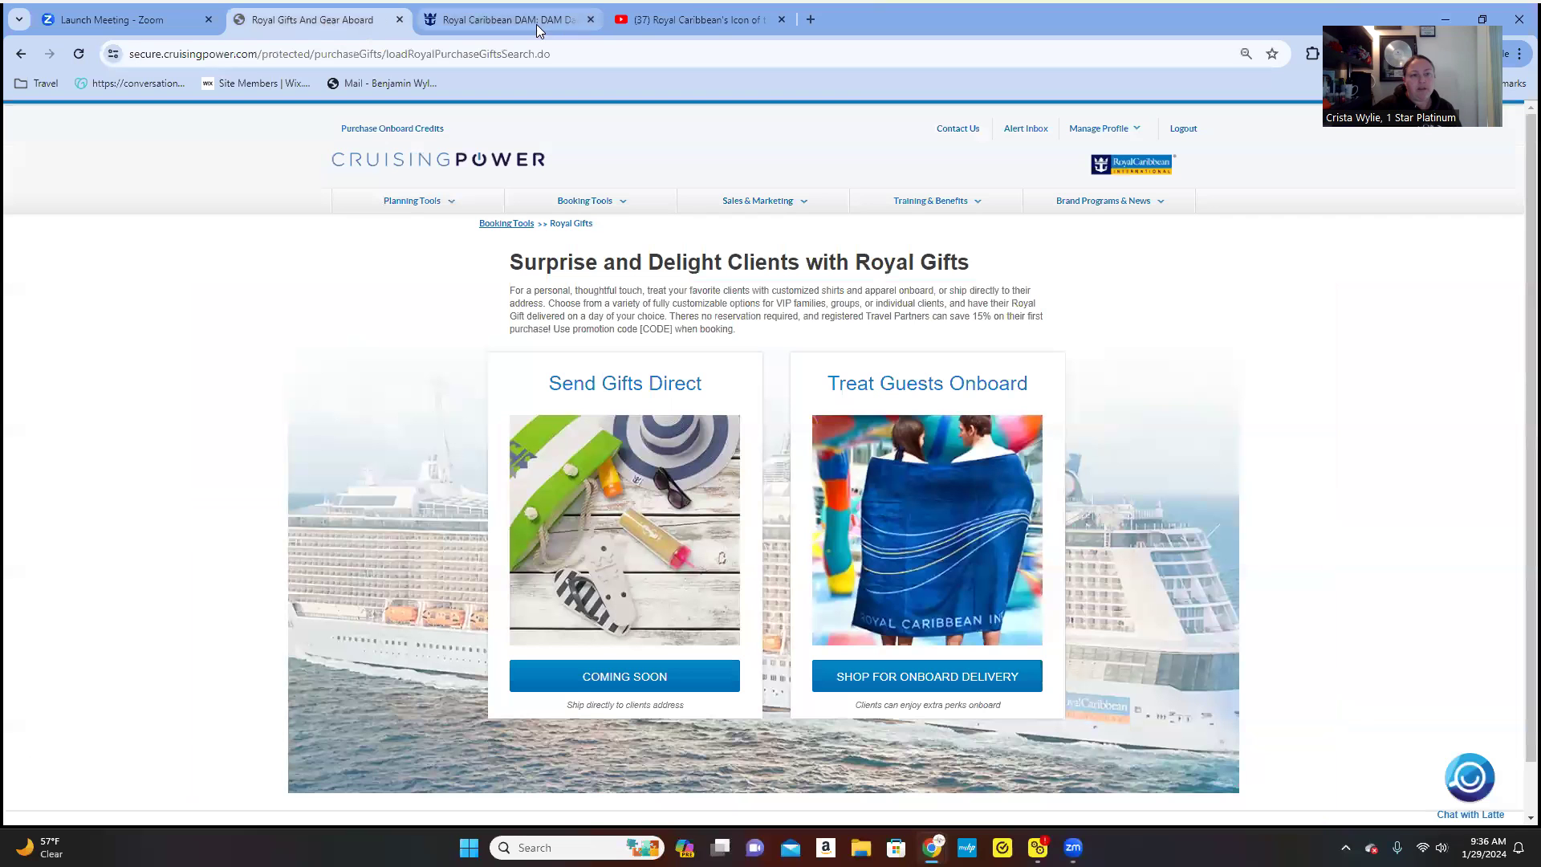
click(591, 19)
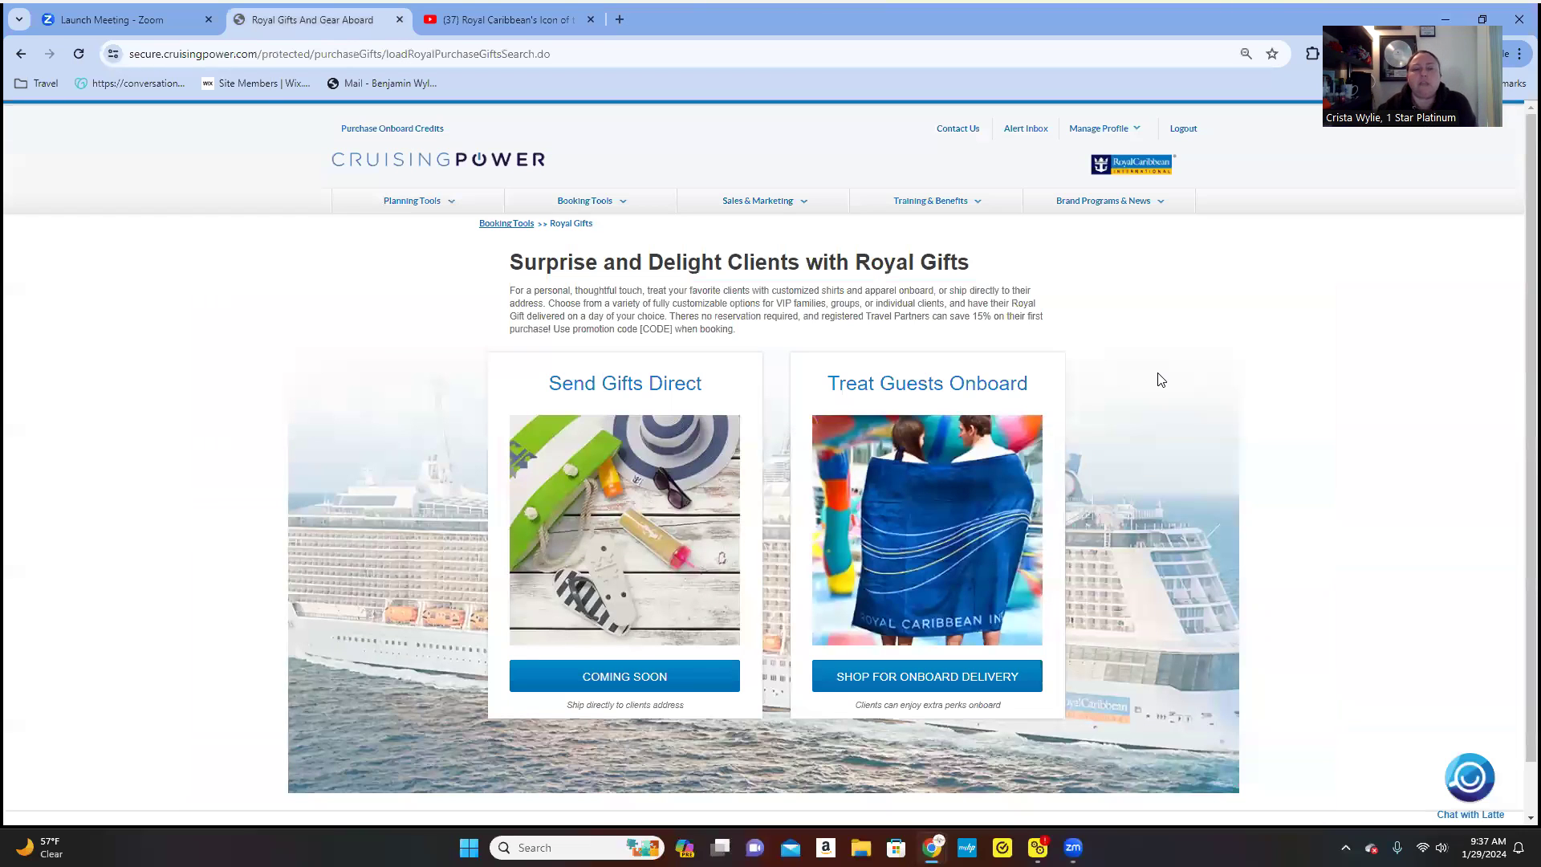
- Open Royal Caribbean Int'l under Training & Benefits > Training & Certification
mouse_move(789, 202)
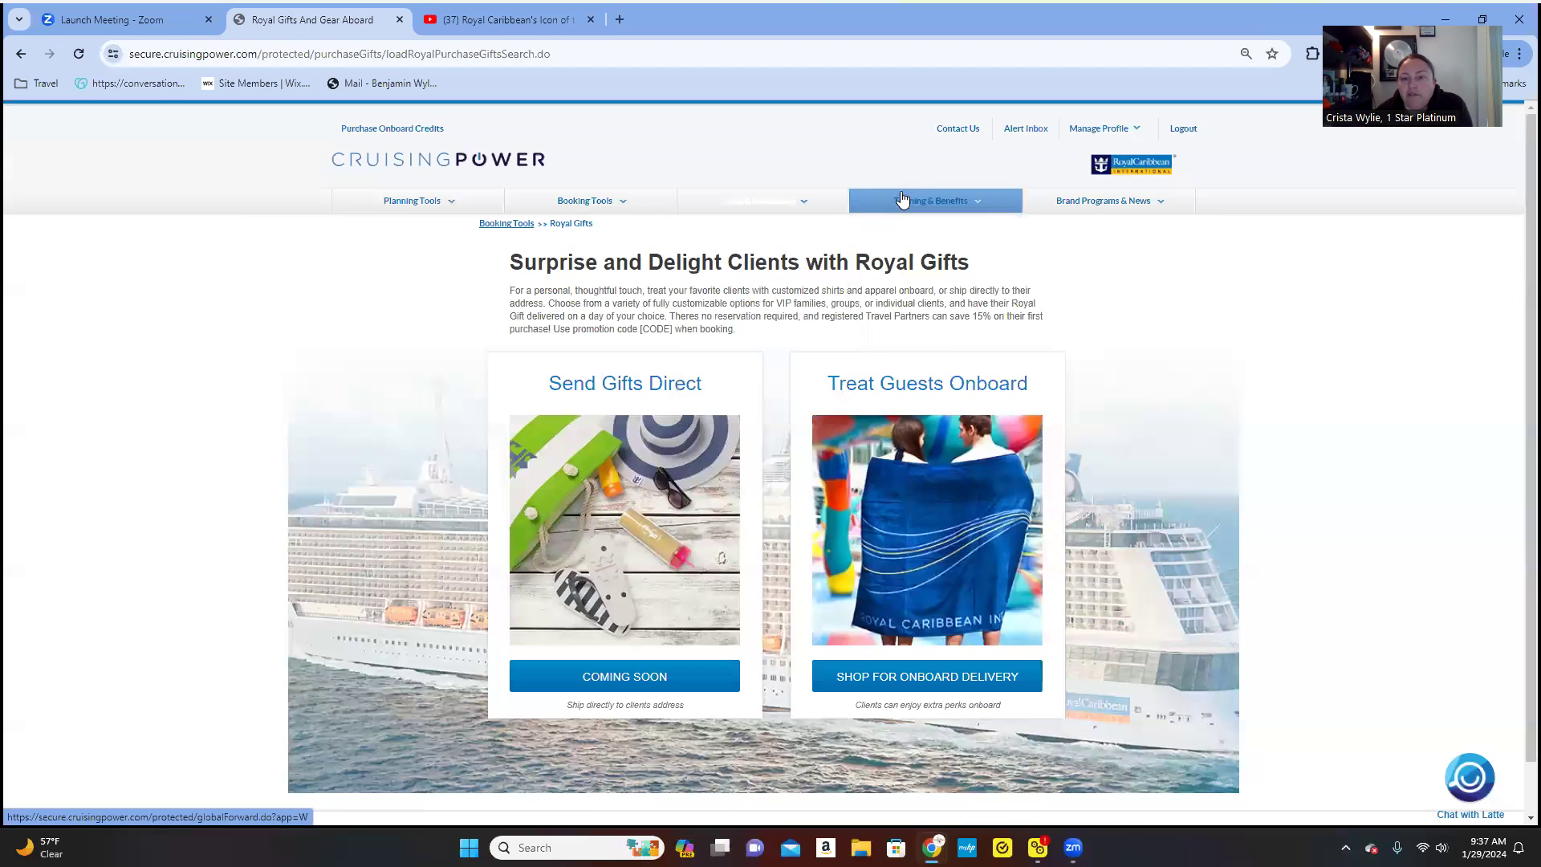
mouse_move(920, 201)
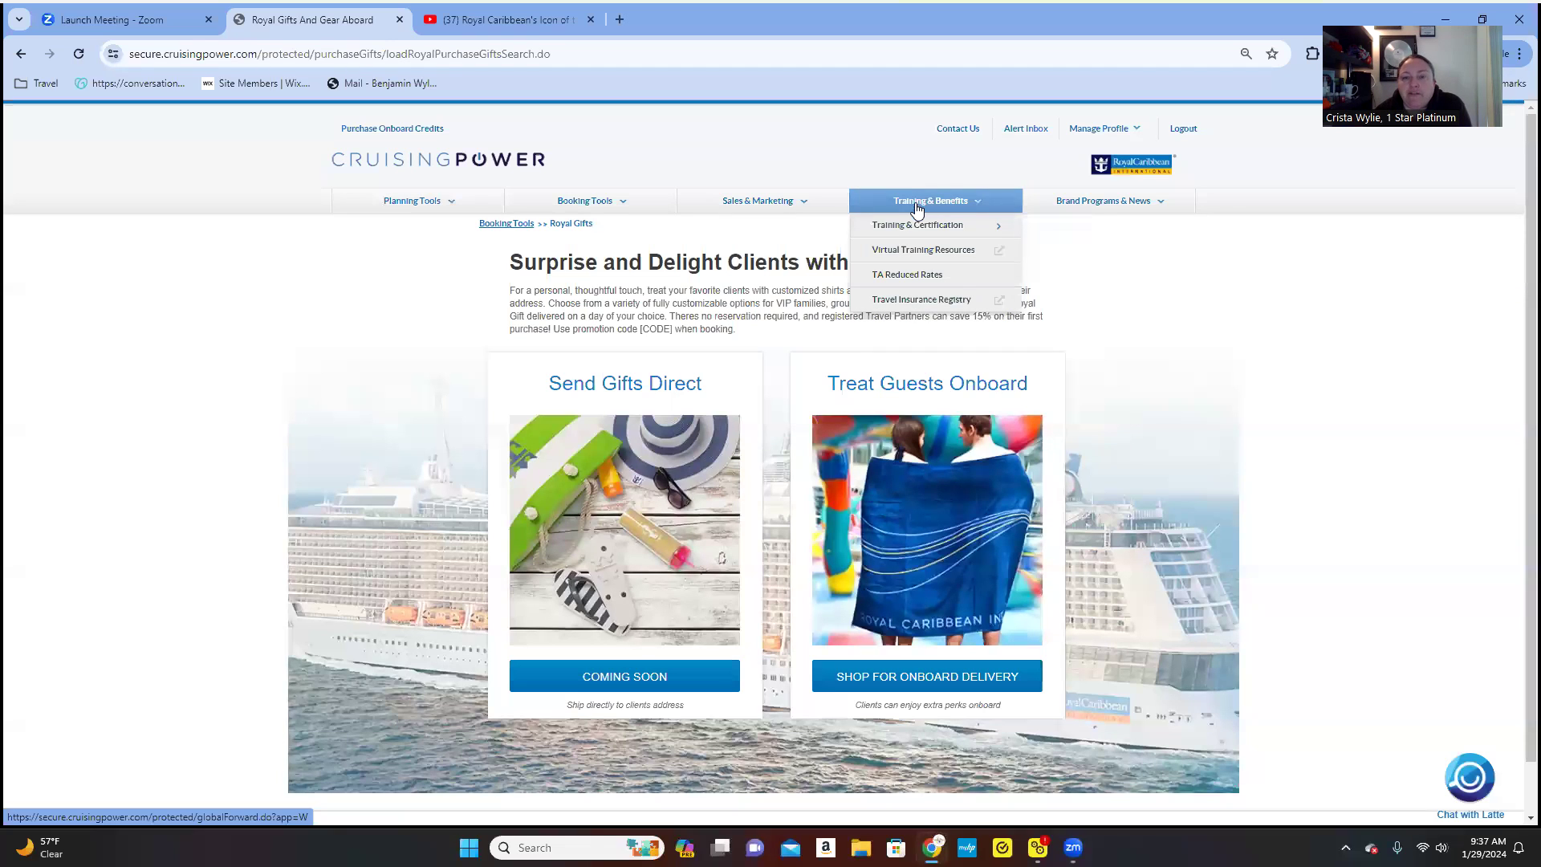
mouse_move(912, 228)
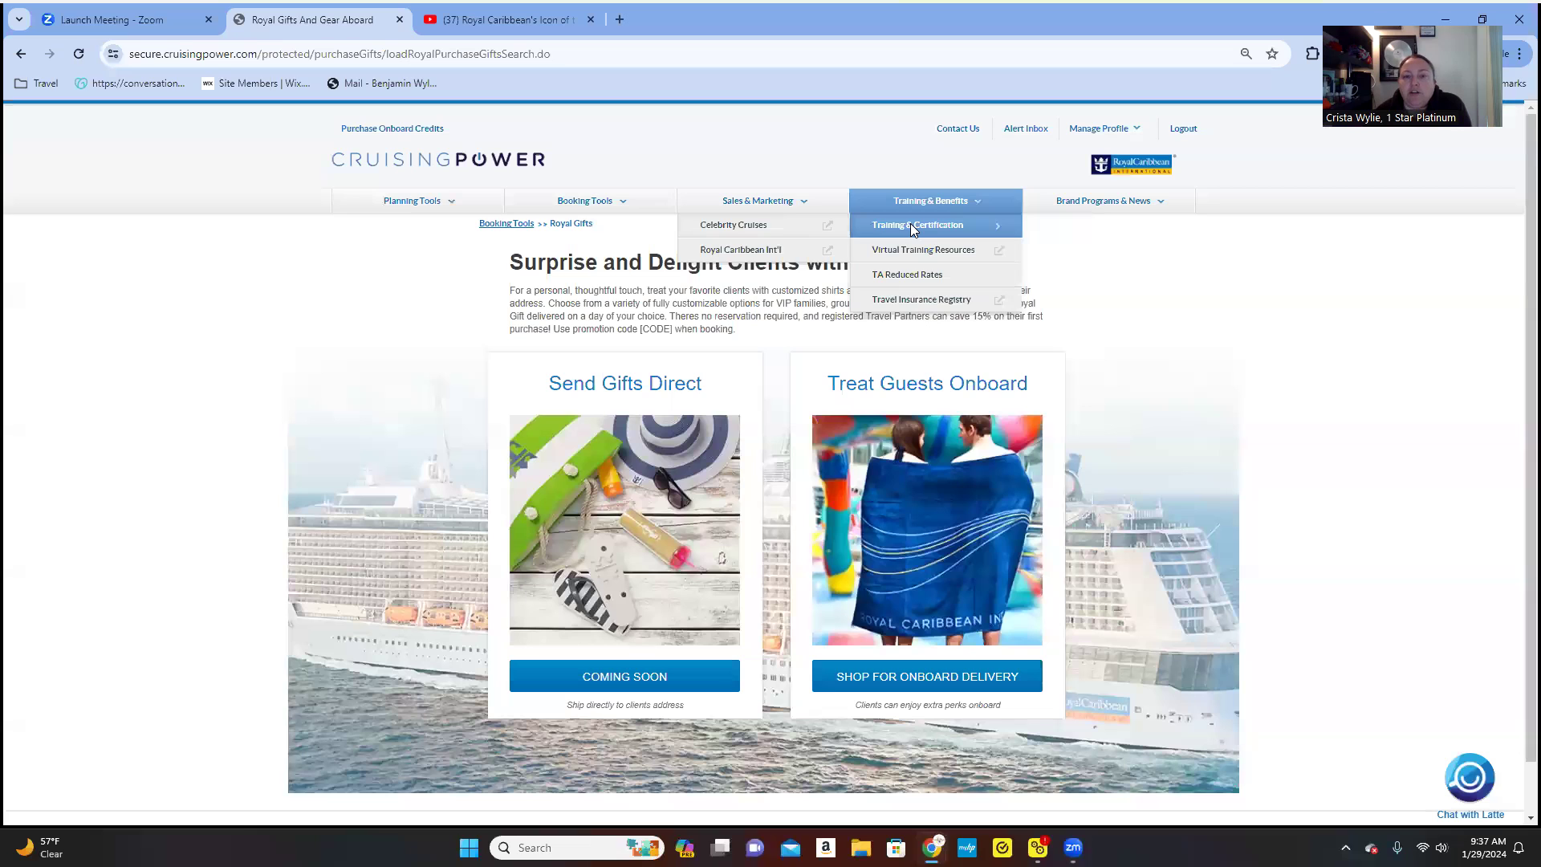
click(758, 252)
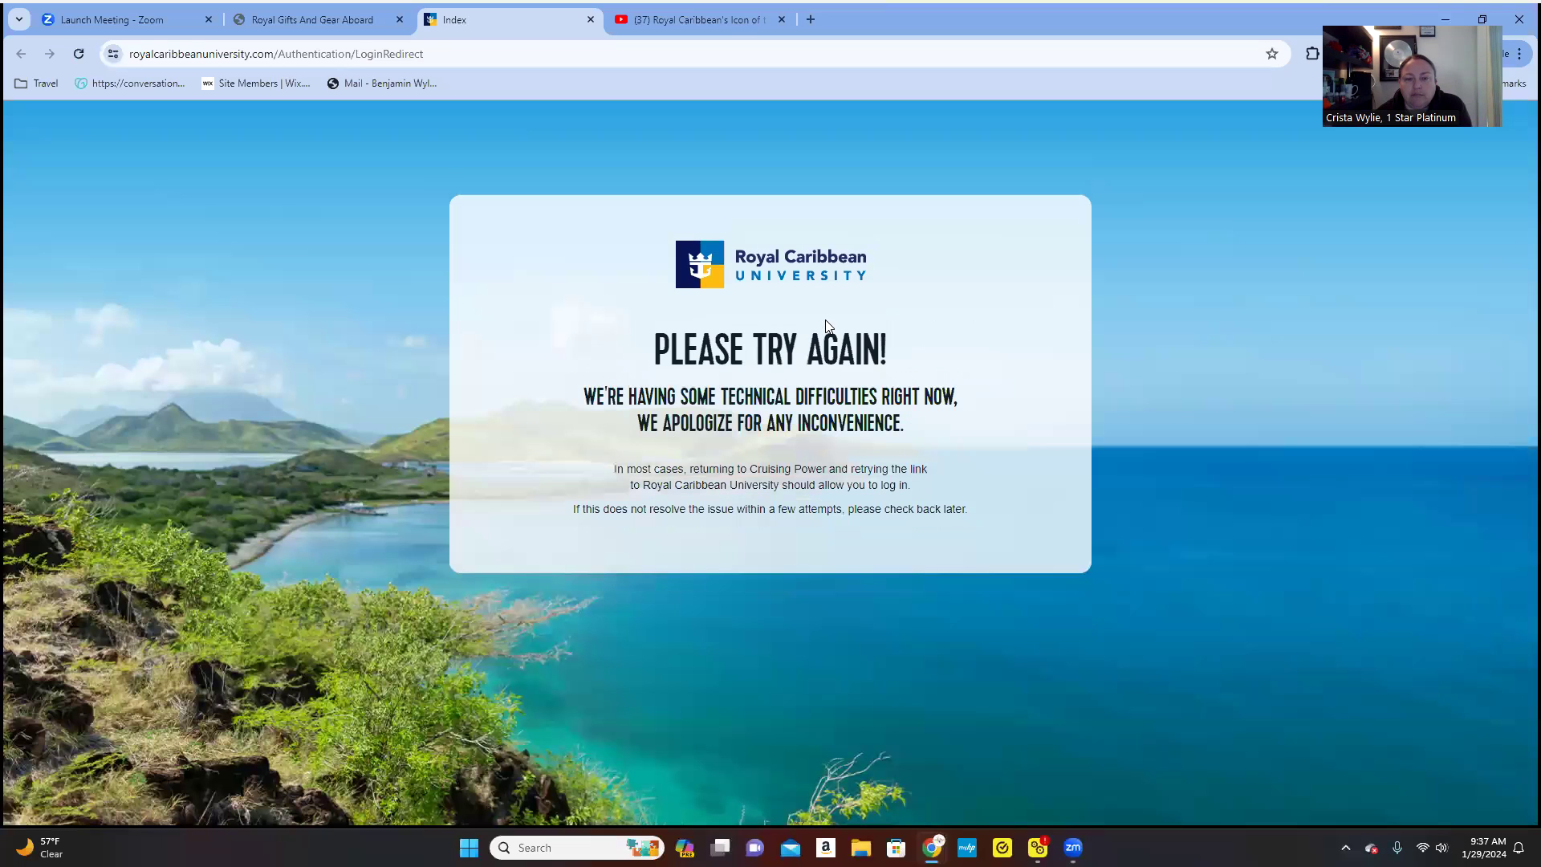
- Reload the Royal Caribbean University error page twice, then close its tab
click(79, 54)
click(79, 54)
click(591, 19)
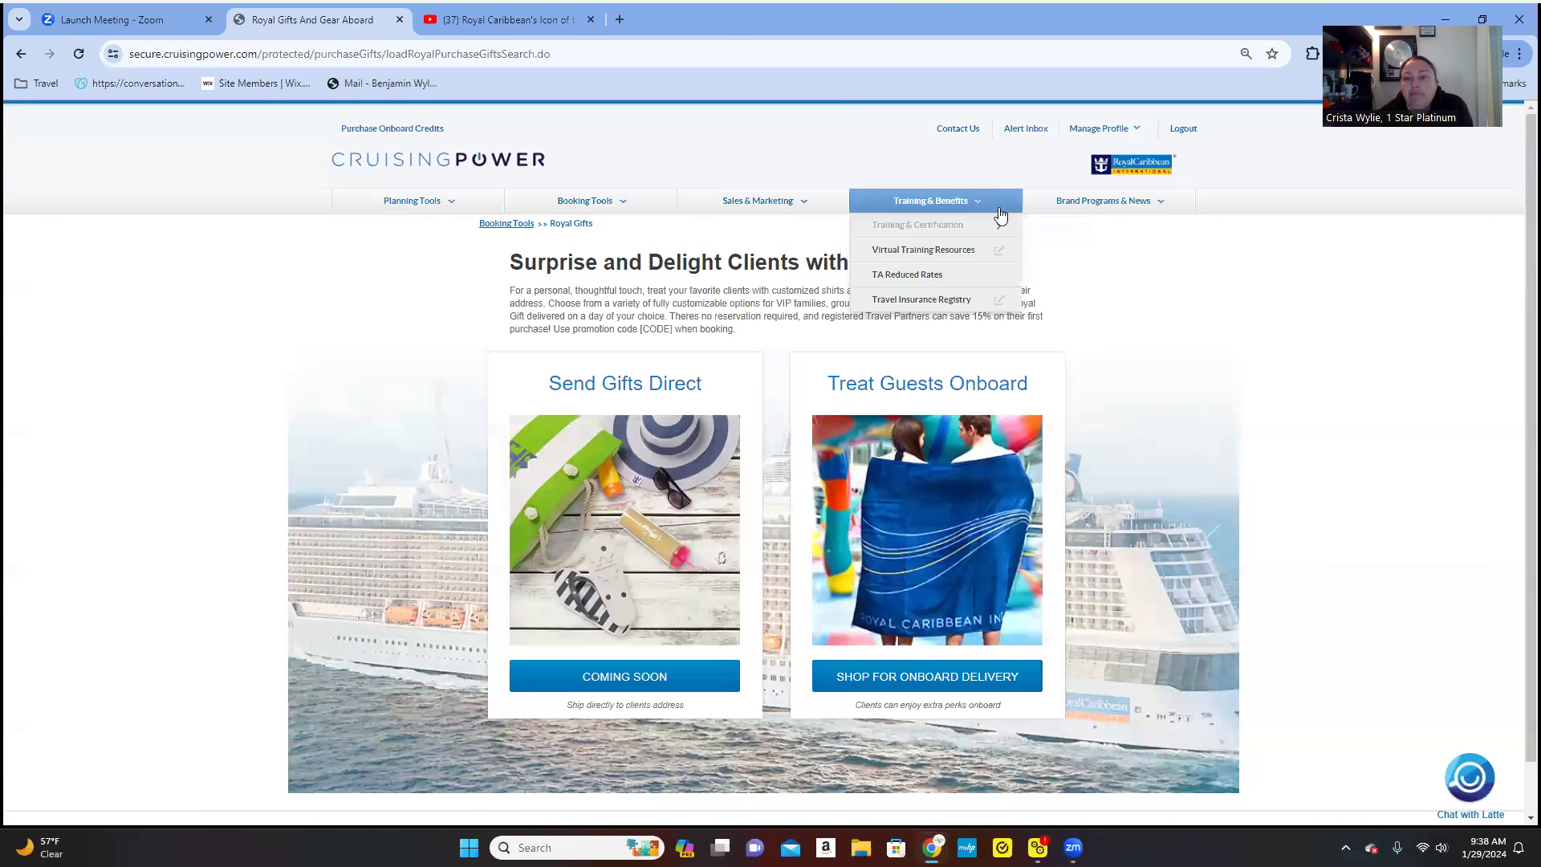
- Show the Brand Programs & News Latest News options: Celebrity Cruises and Royal Caribbean Int'l
mouse_move(1073, 203)
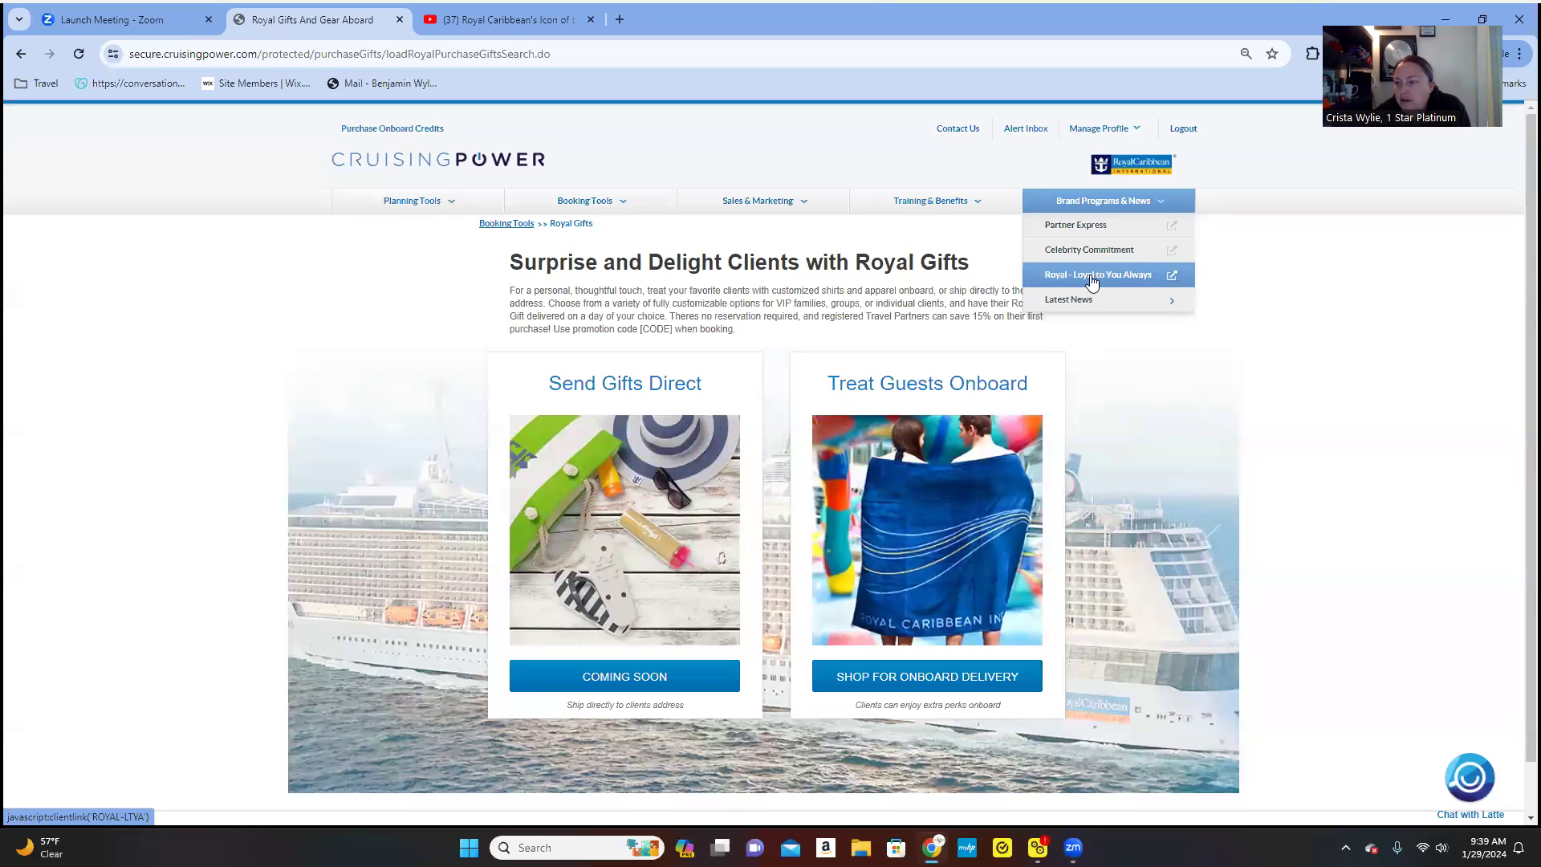
mouse_move(1082, 302)
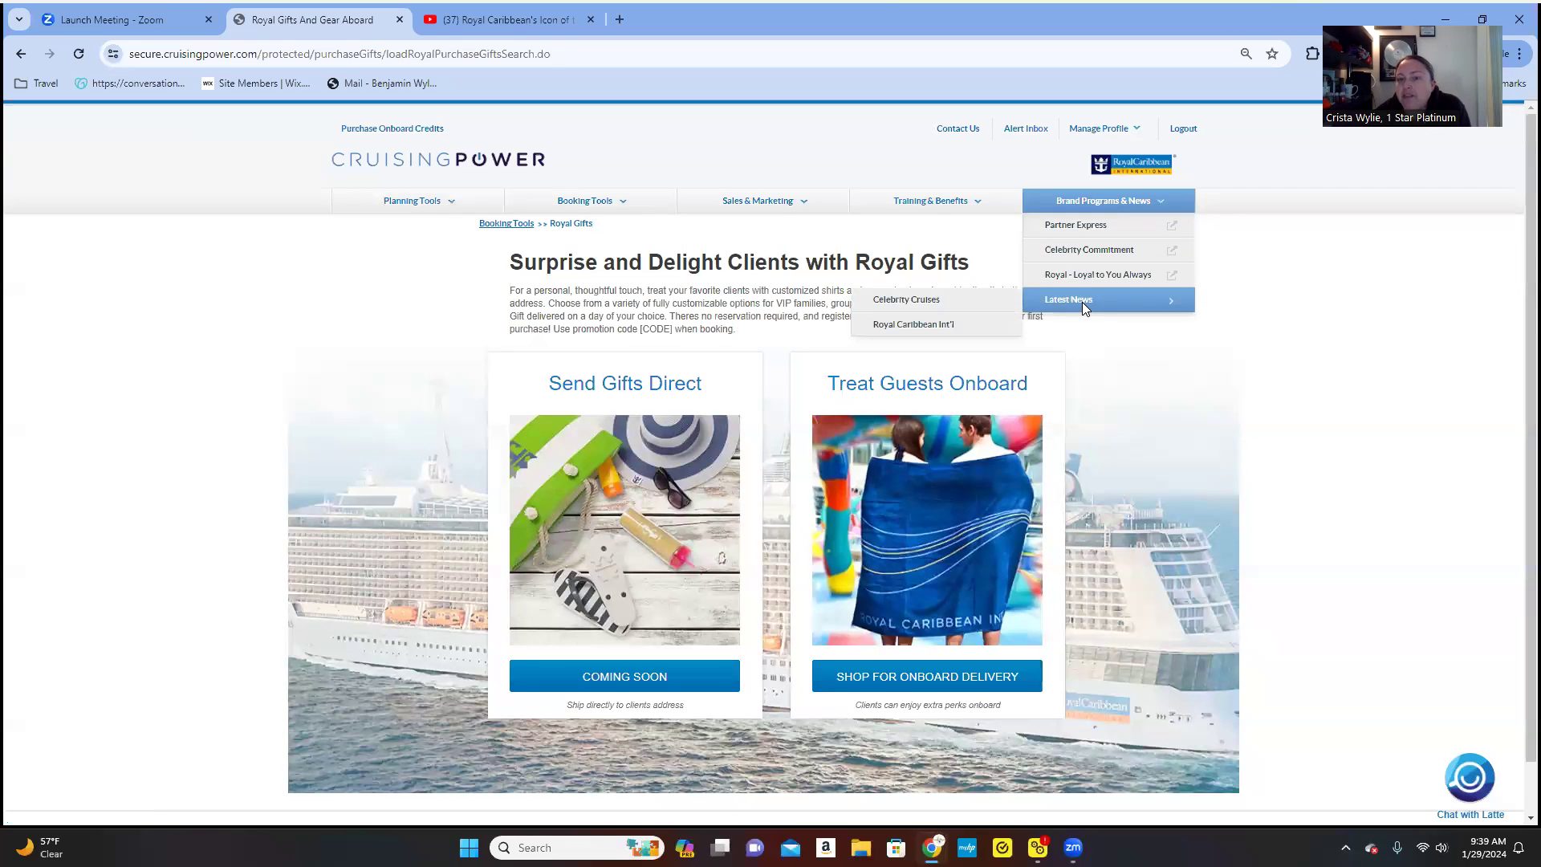
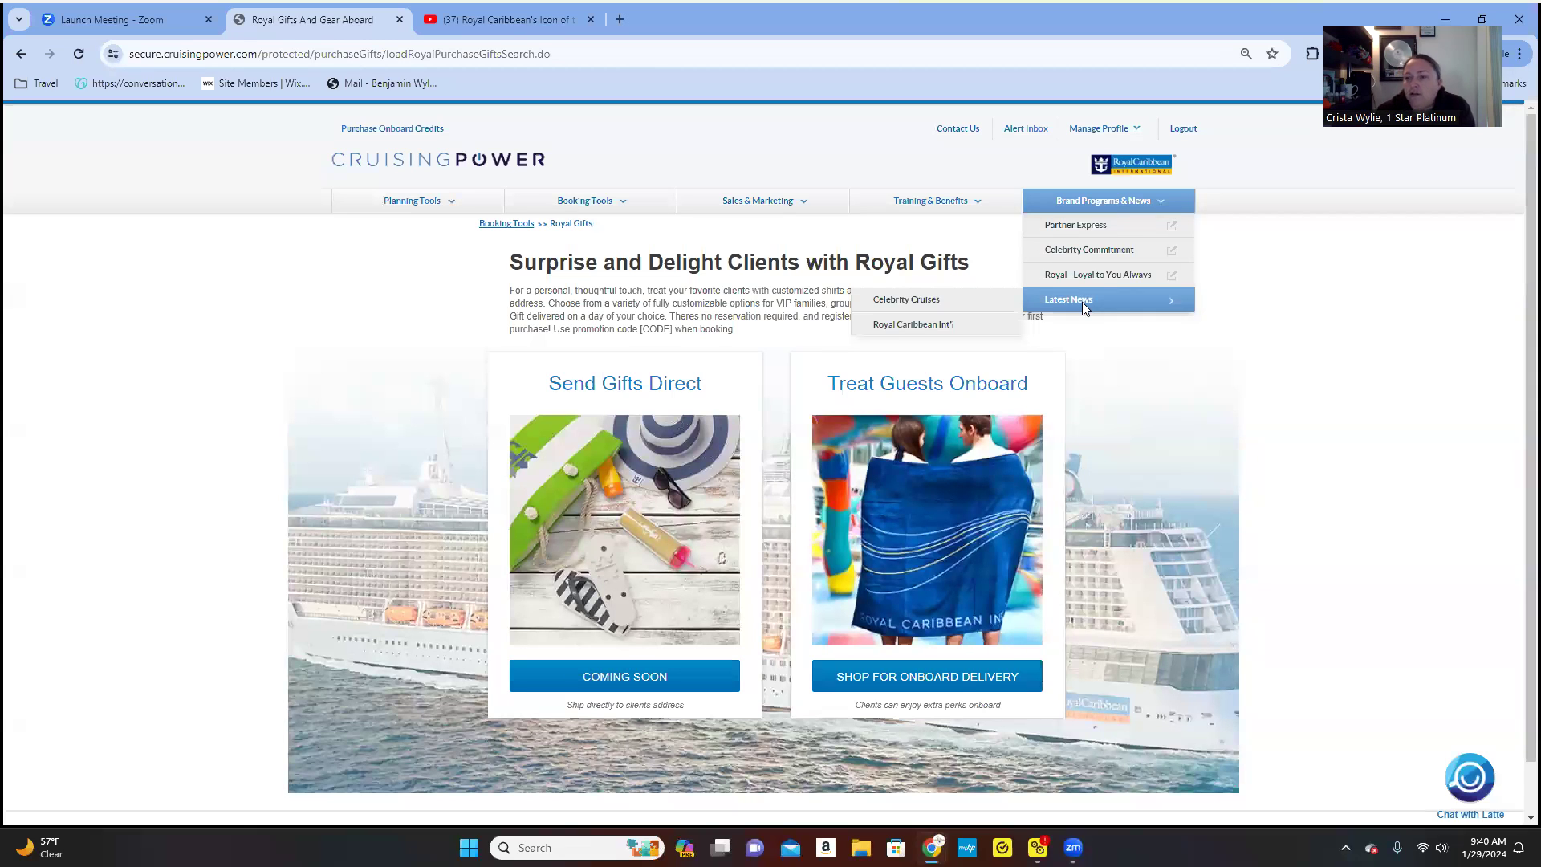
- Open a new empty browser tab beside the CruisingPower Royal Gifts page
click(620, 21)
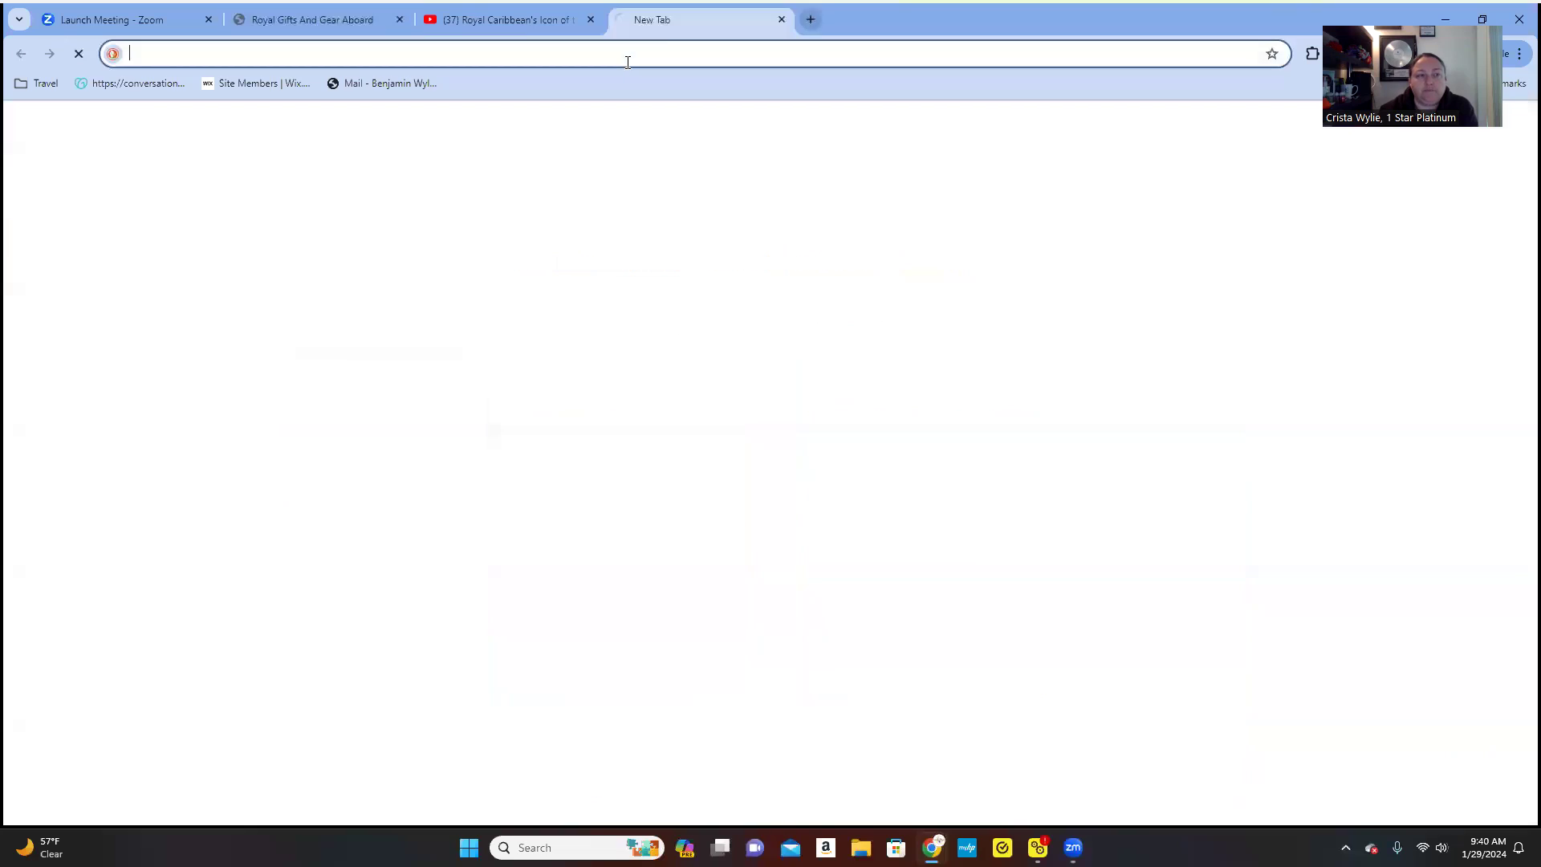
- Go to linkedin.com in the new tab to reach the company page admin view
text(linkedin.com/company/68702753/admin/feed/posts/)
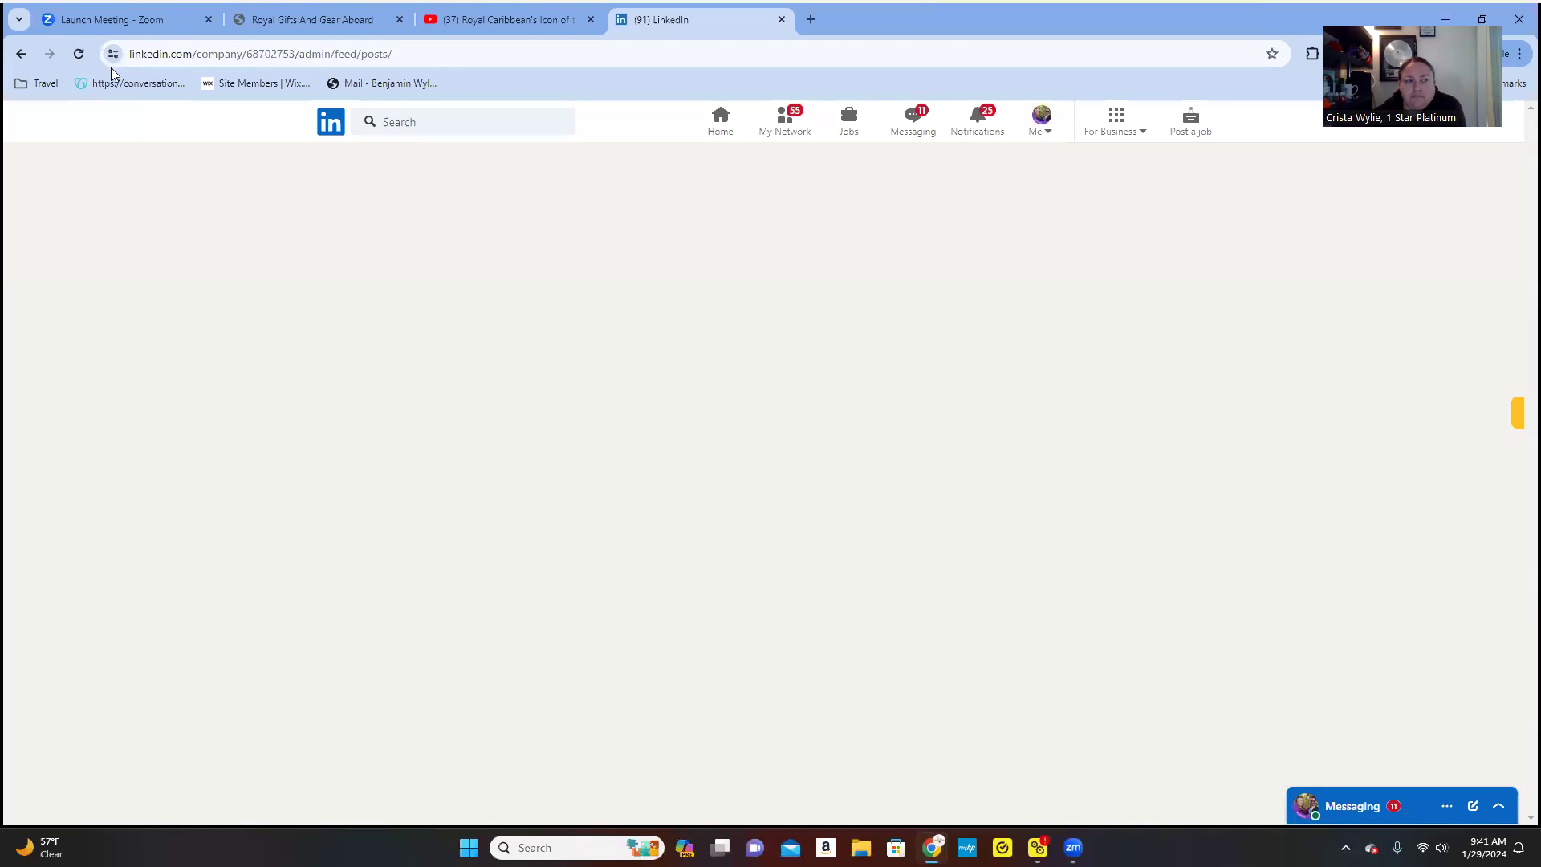
- Reload the company admin page and open its Travel by Tilly News & Reviews newsletter
click(79, 56)
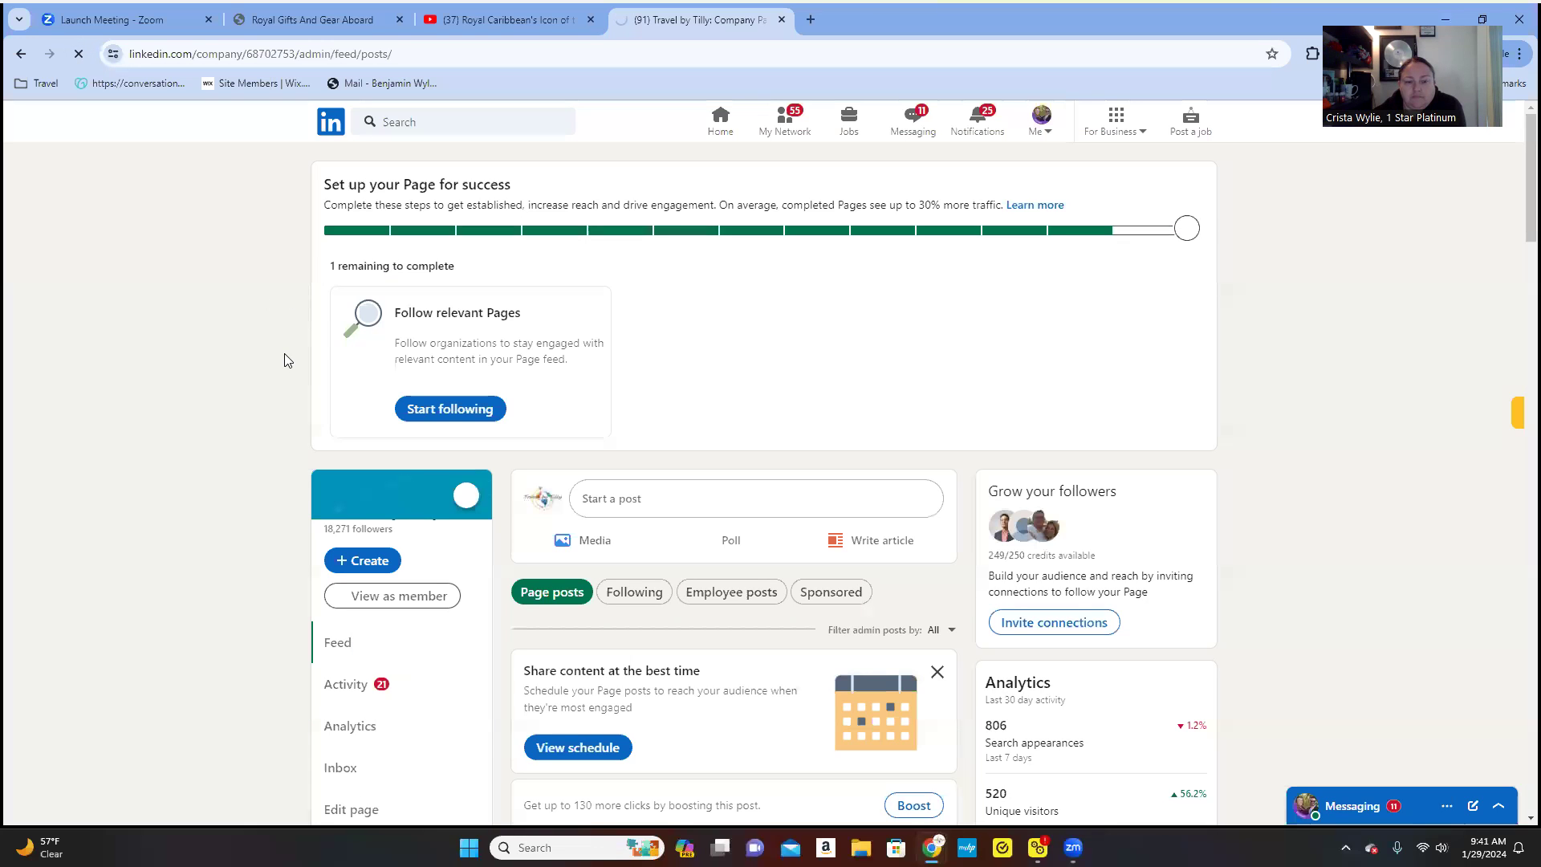
scroll(286, 360, down, 6)
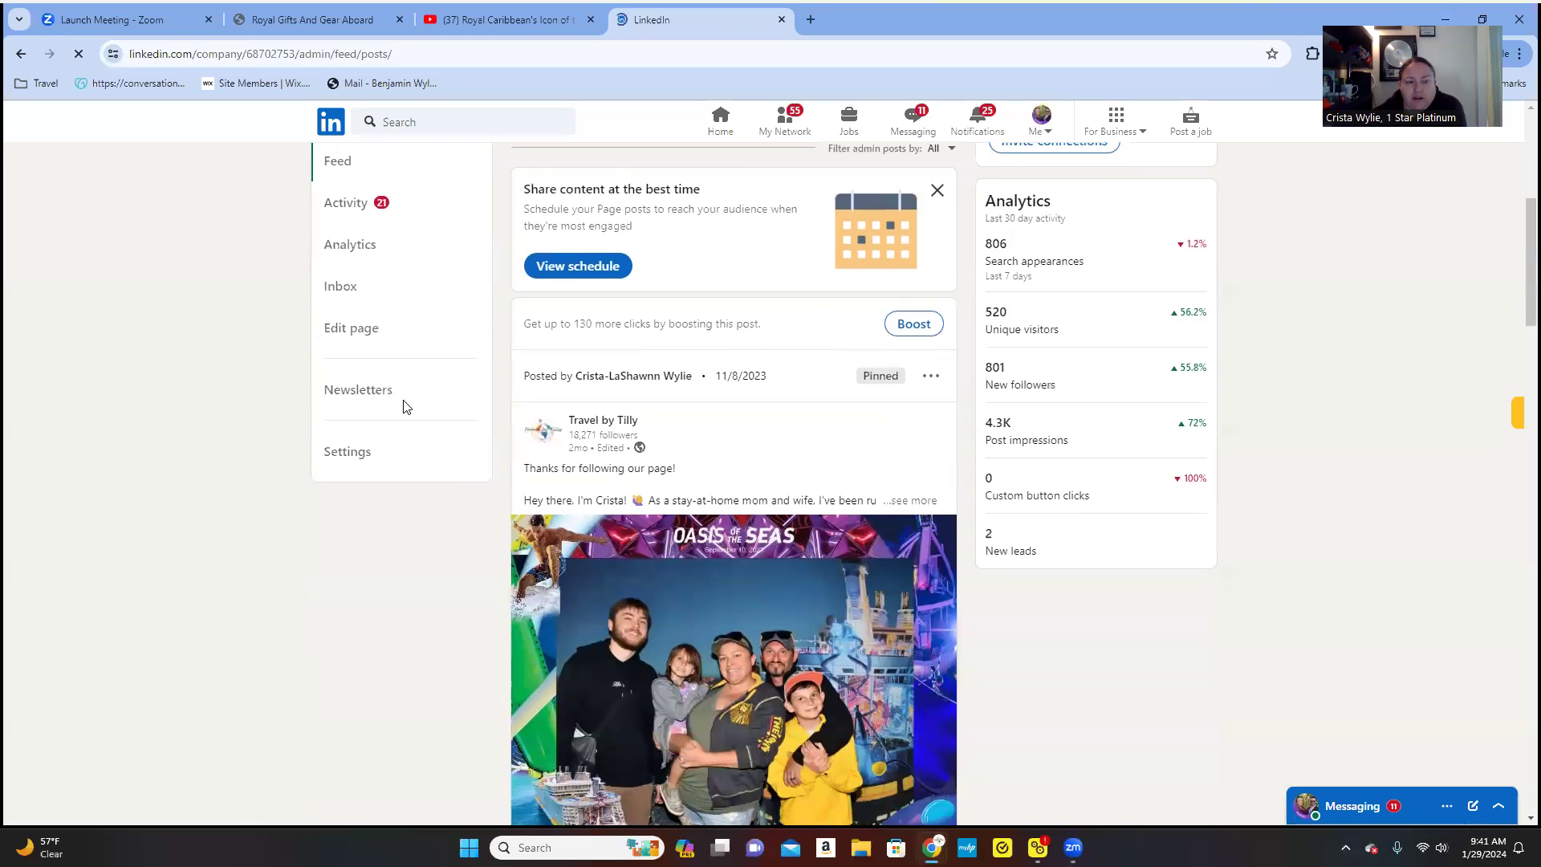
click(365, 389)
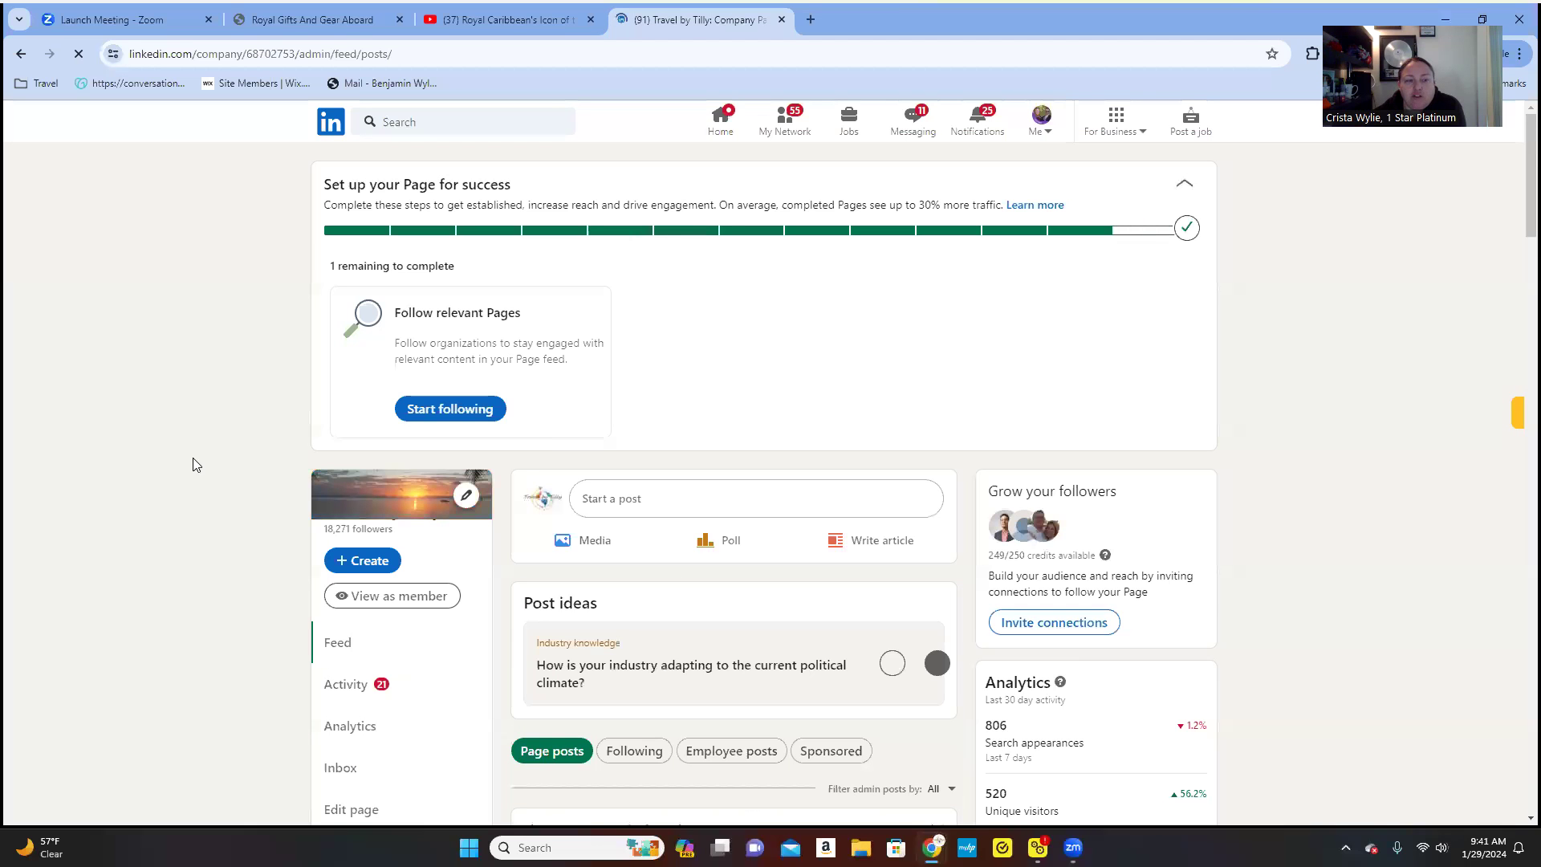
scroll(192, 462, down, 4)
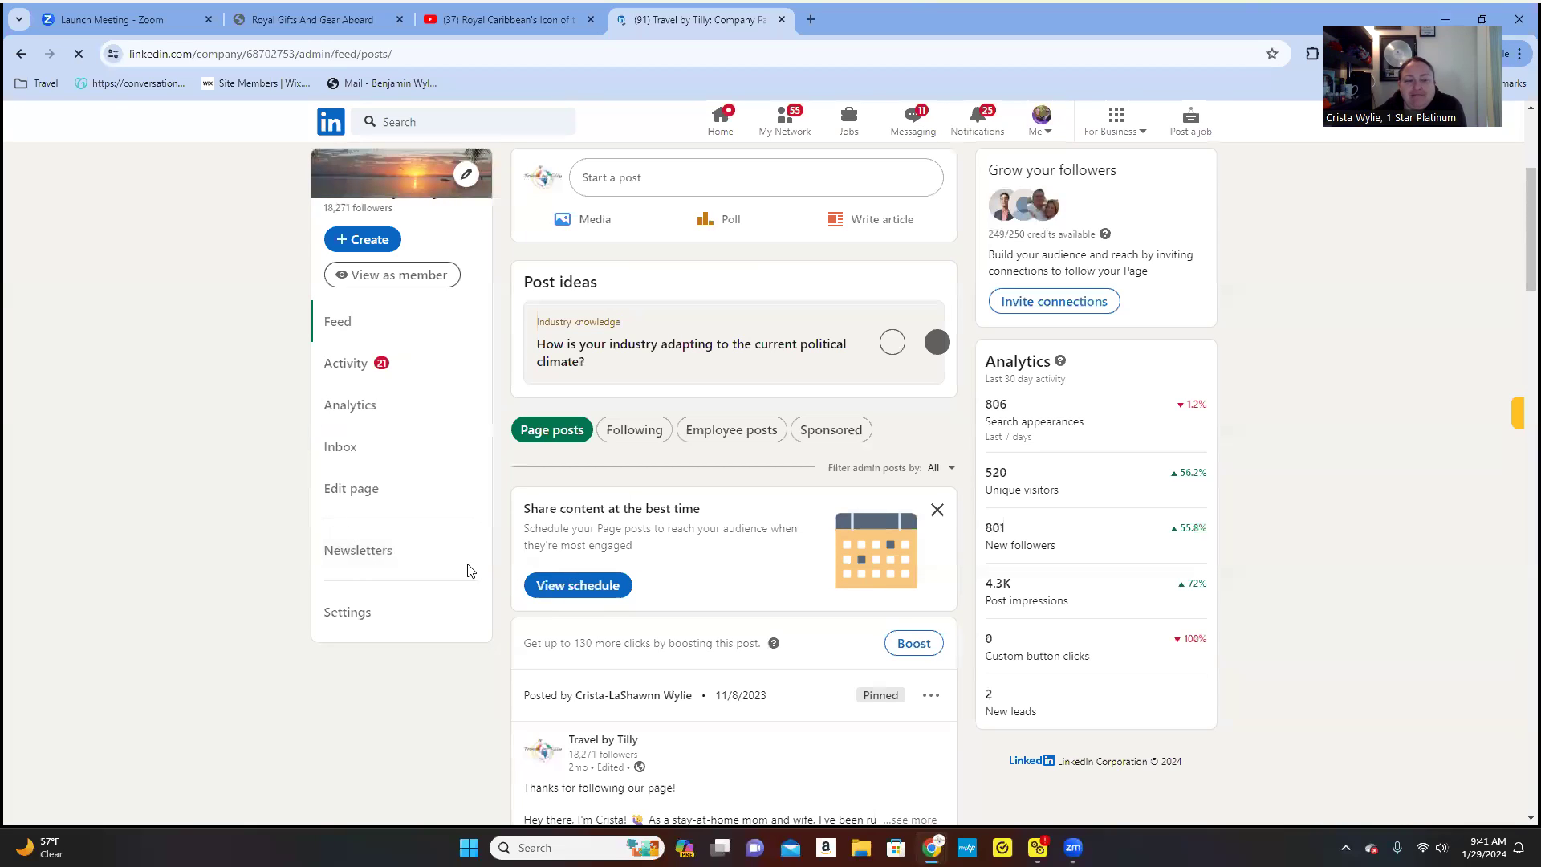
click(385, 559)
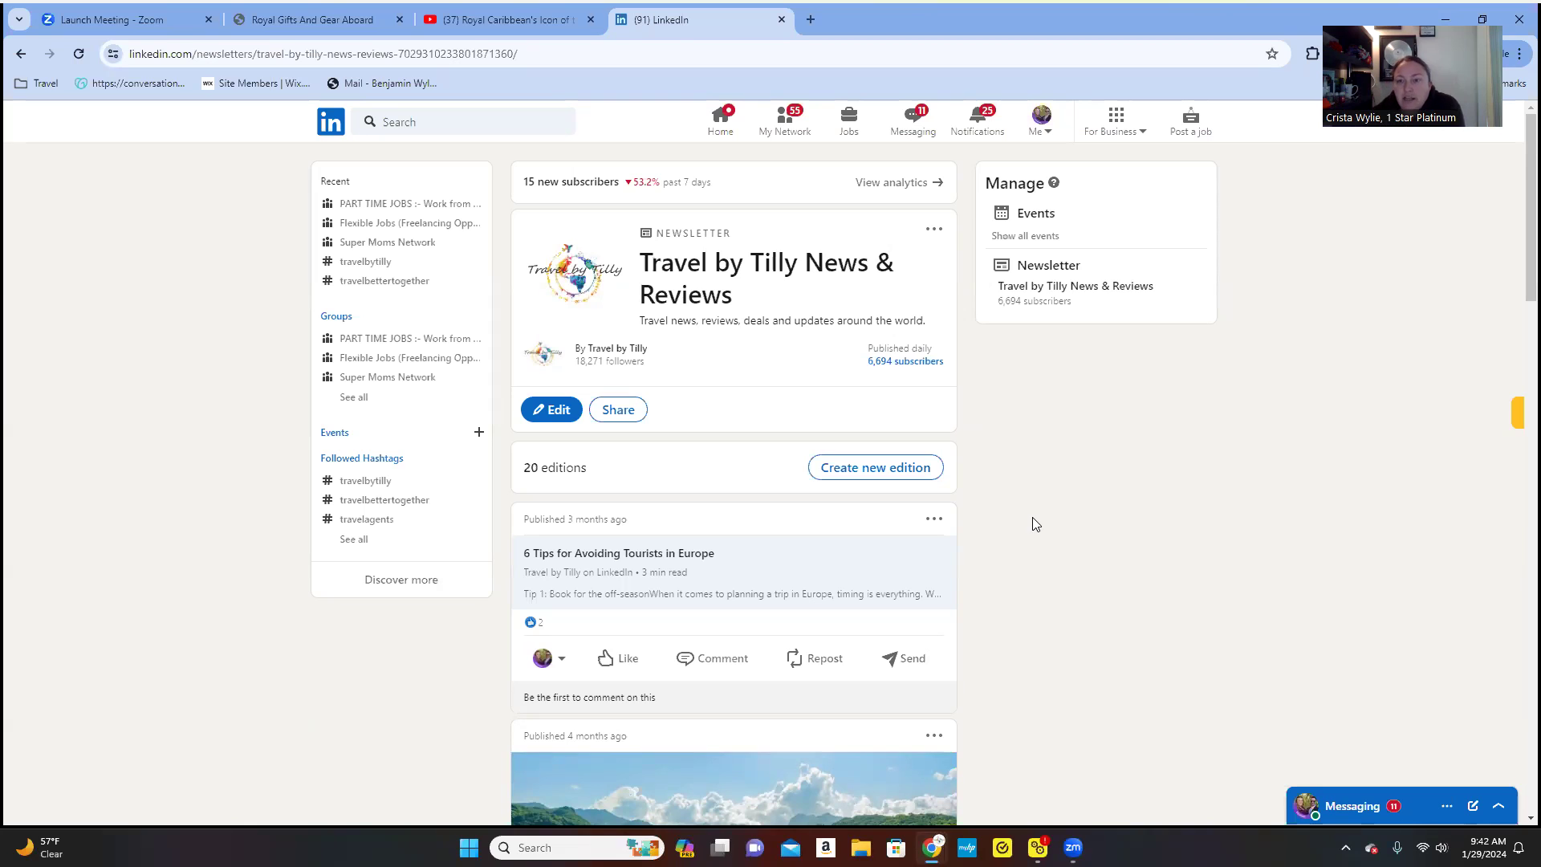
click(1116, 120)
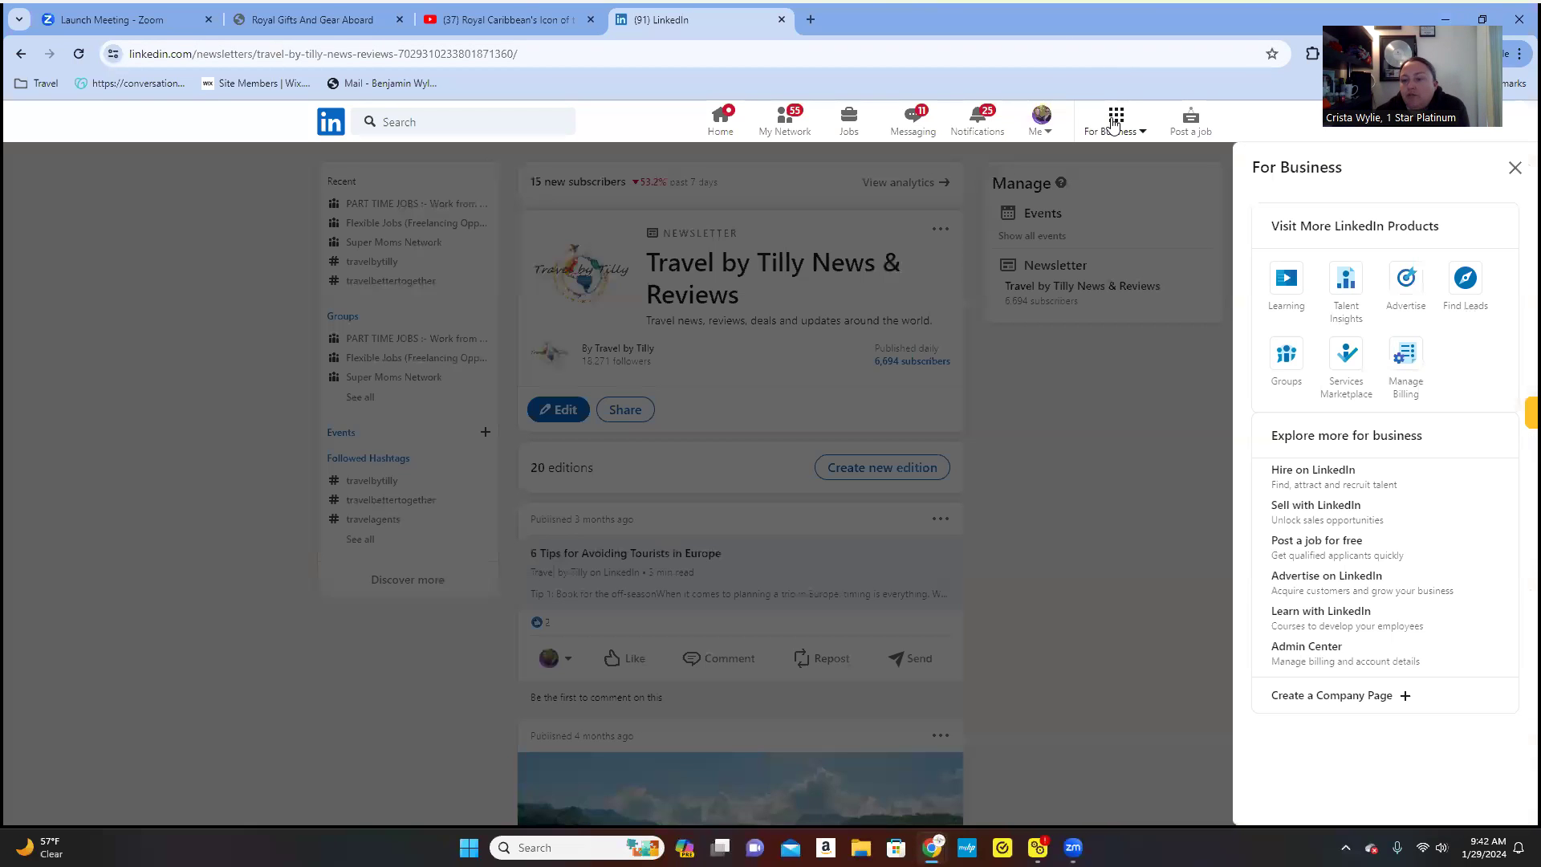
click(1098, 622)
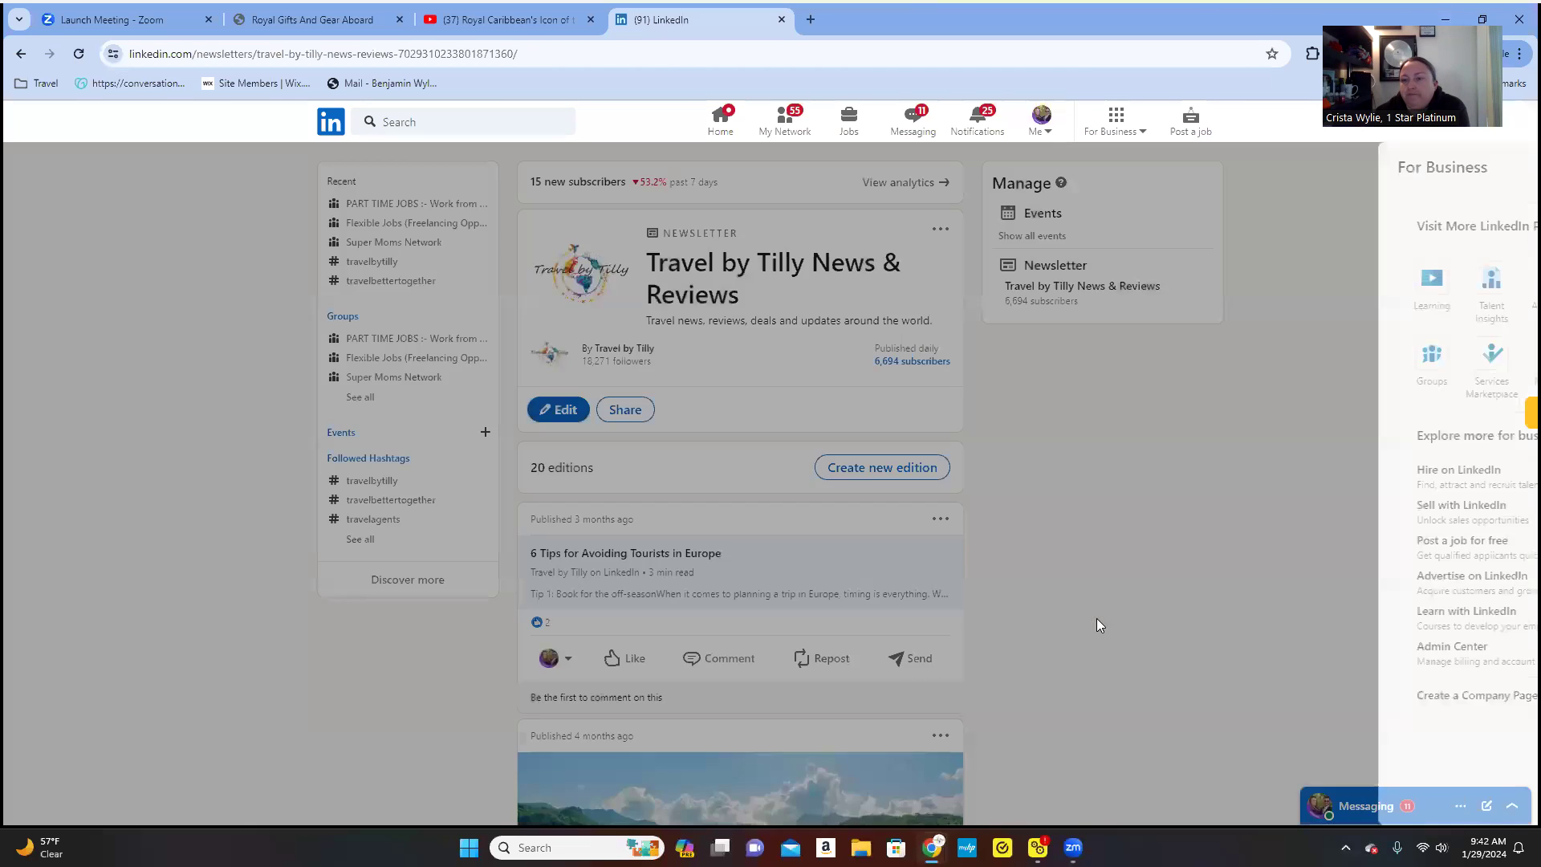
scroll(910, 574, down, 8)
scroll(910, 575, down, 15)
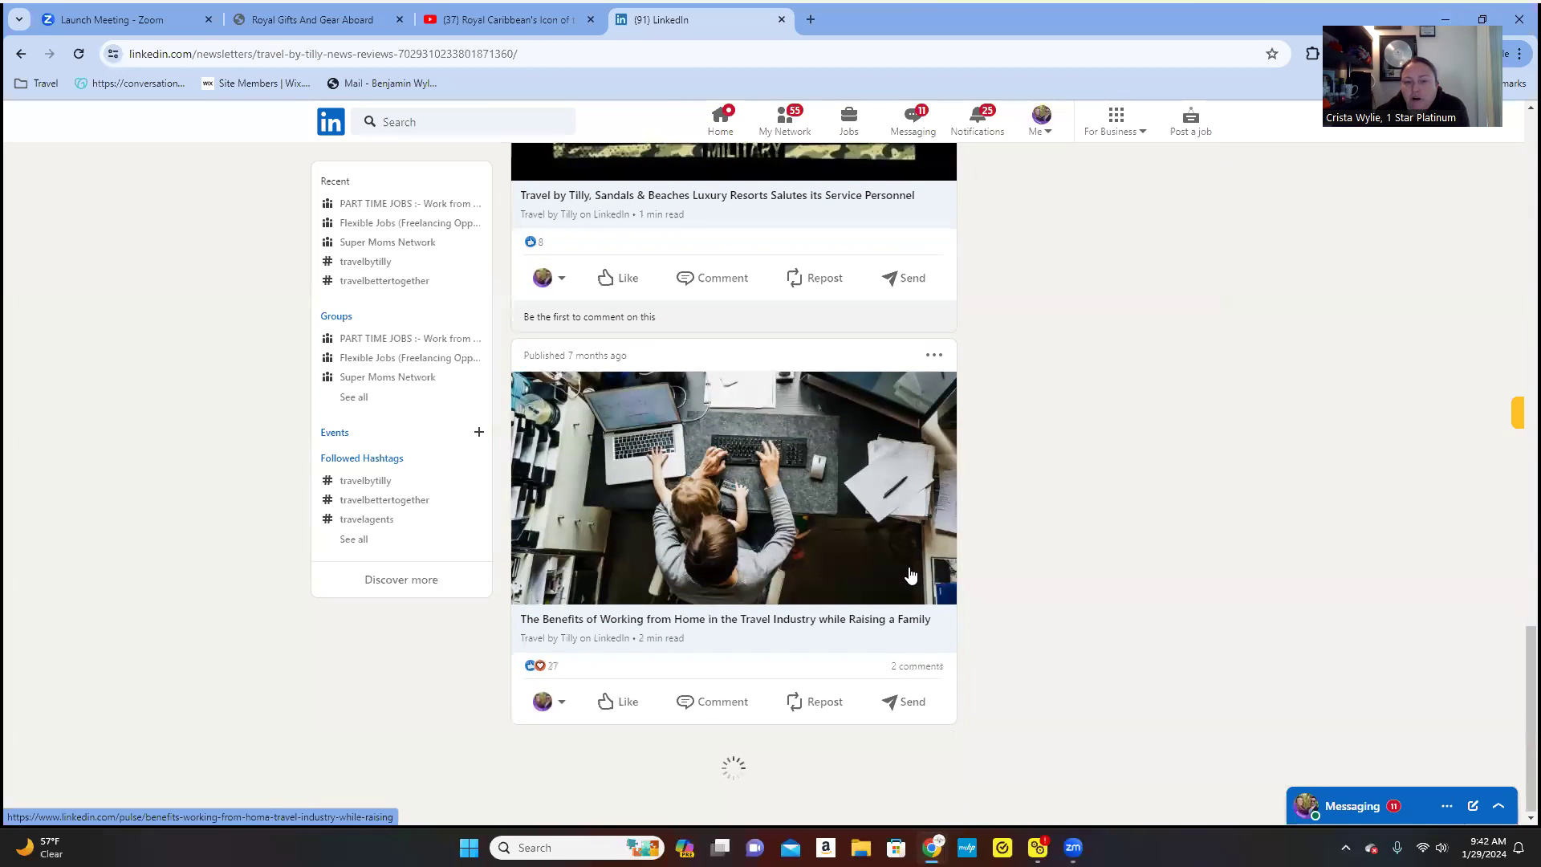
scroll(911, 574, up, 20)
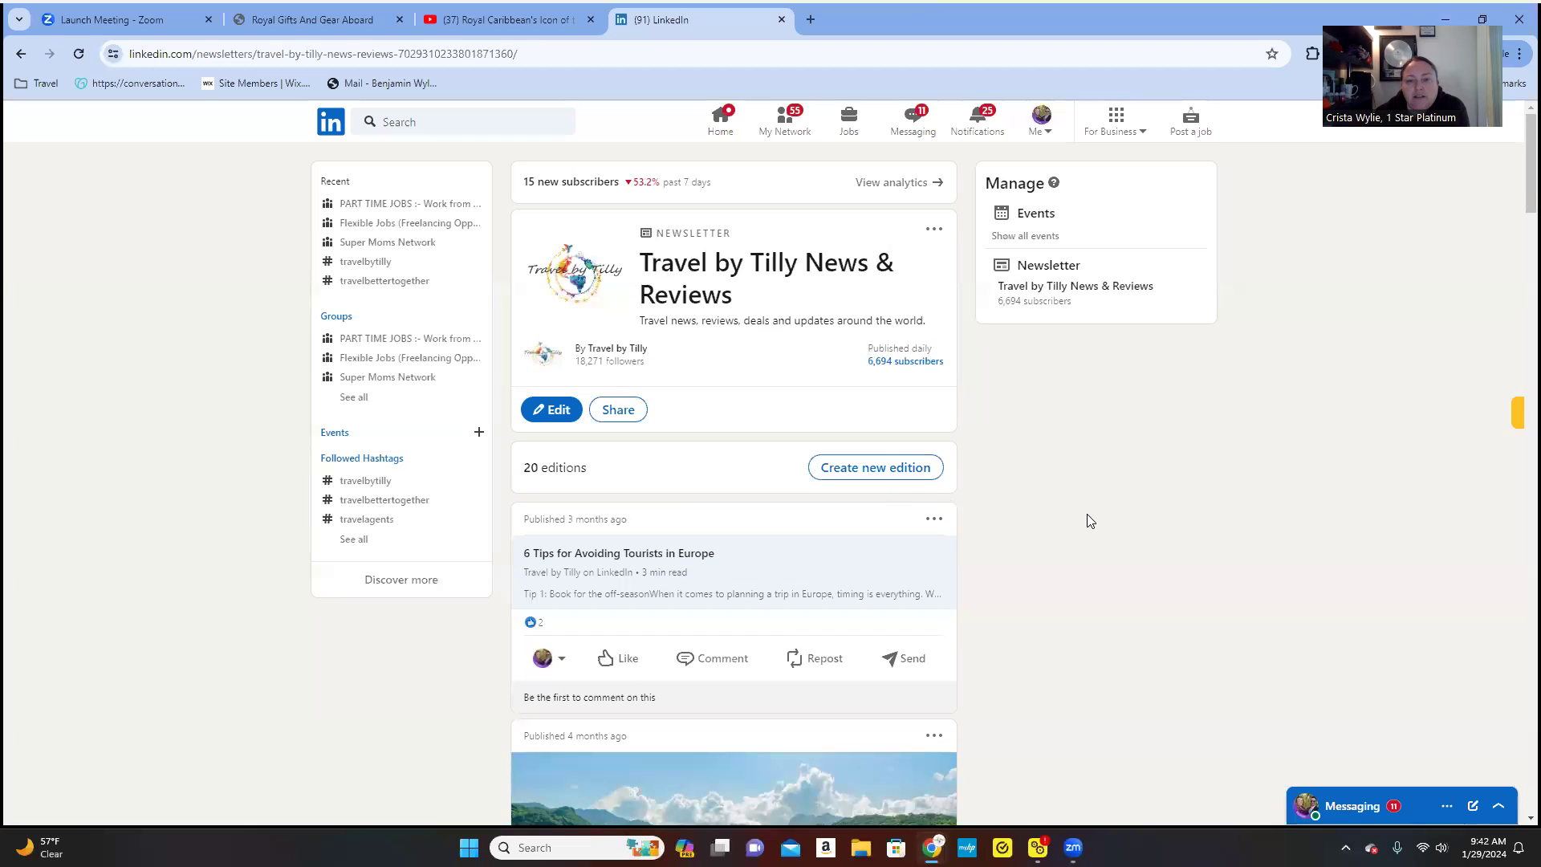
- Switch back to the Royal Gifts And Gear Aboard tab and browse the top navigation menus
click(332, 24)
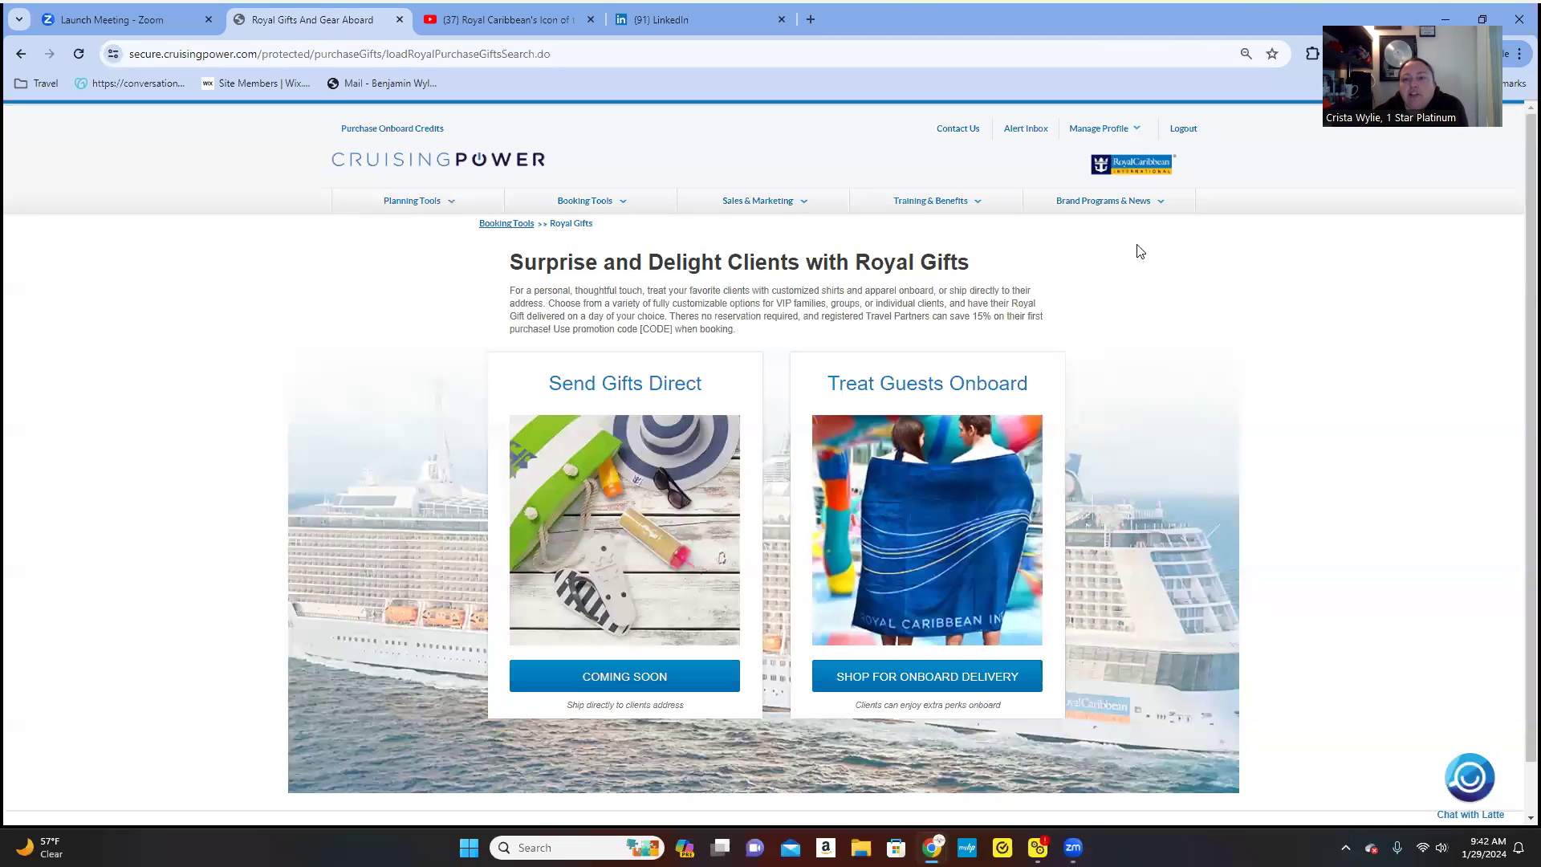
mouse_move(721, 215)
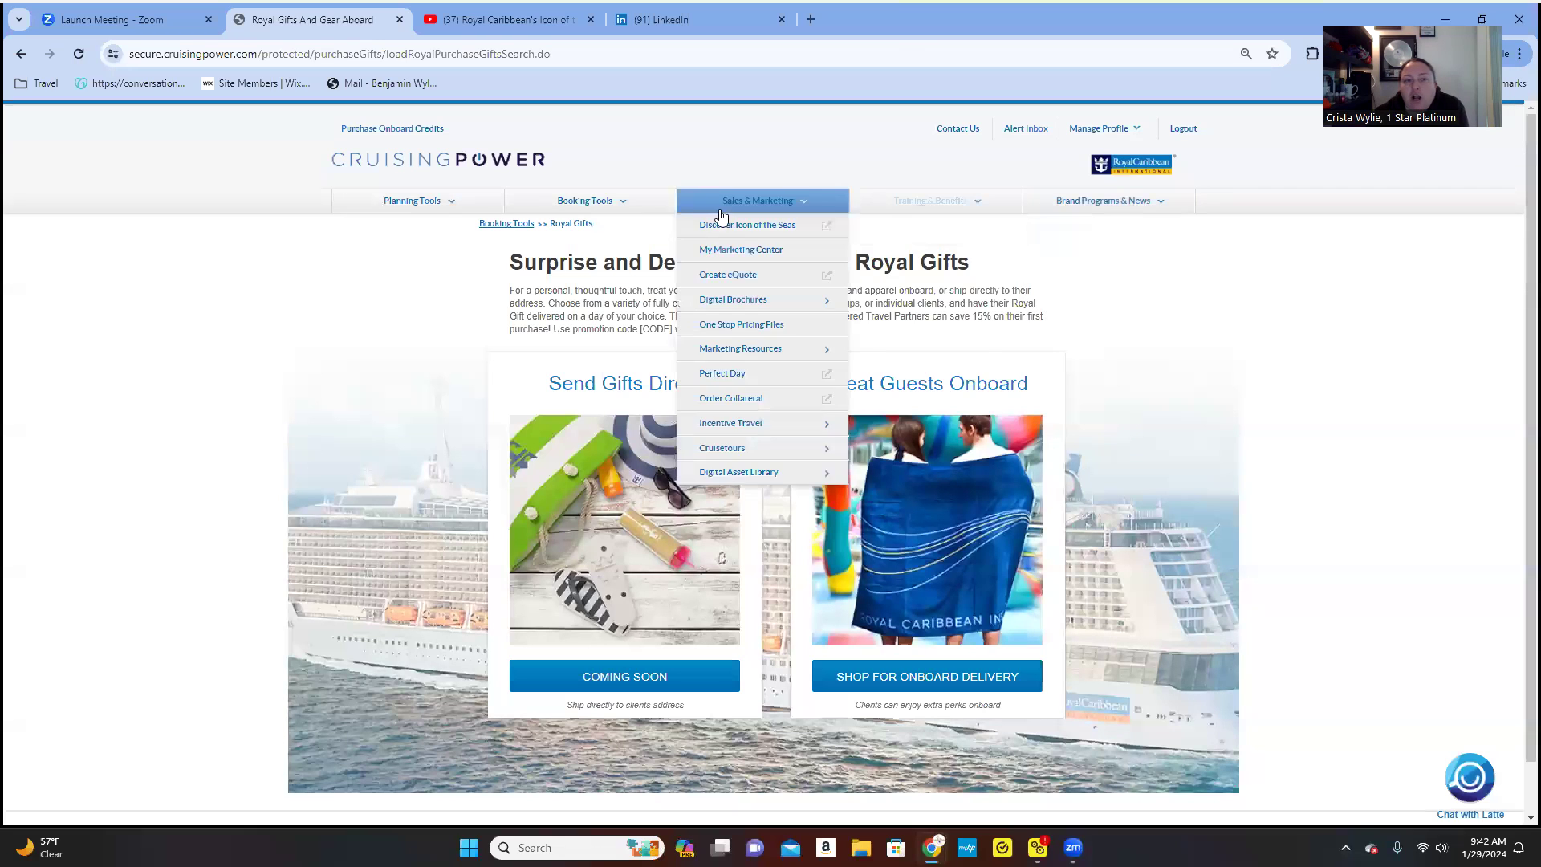
mouse_move(447, 202)
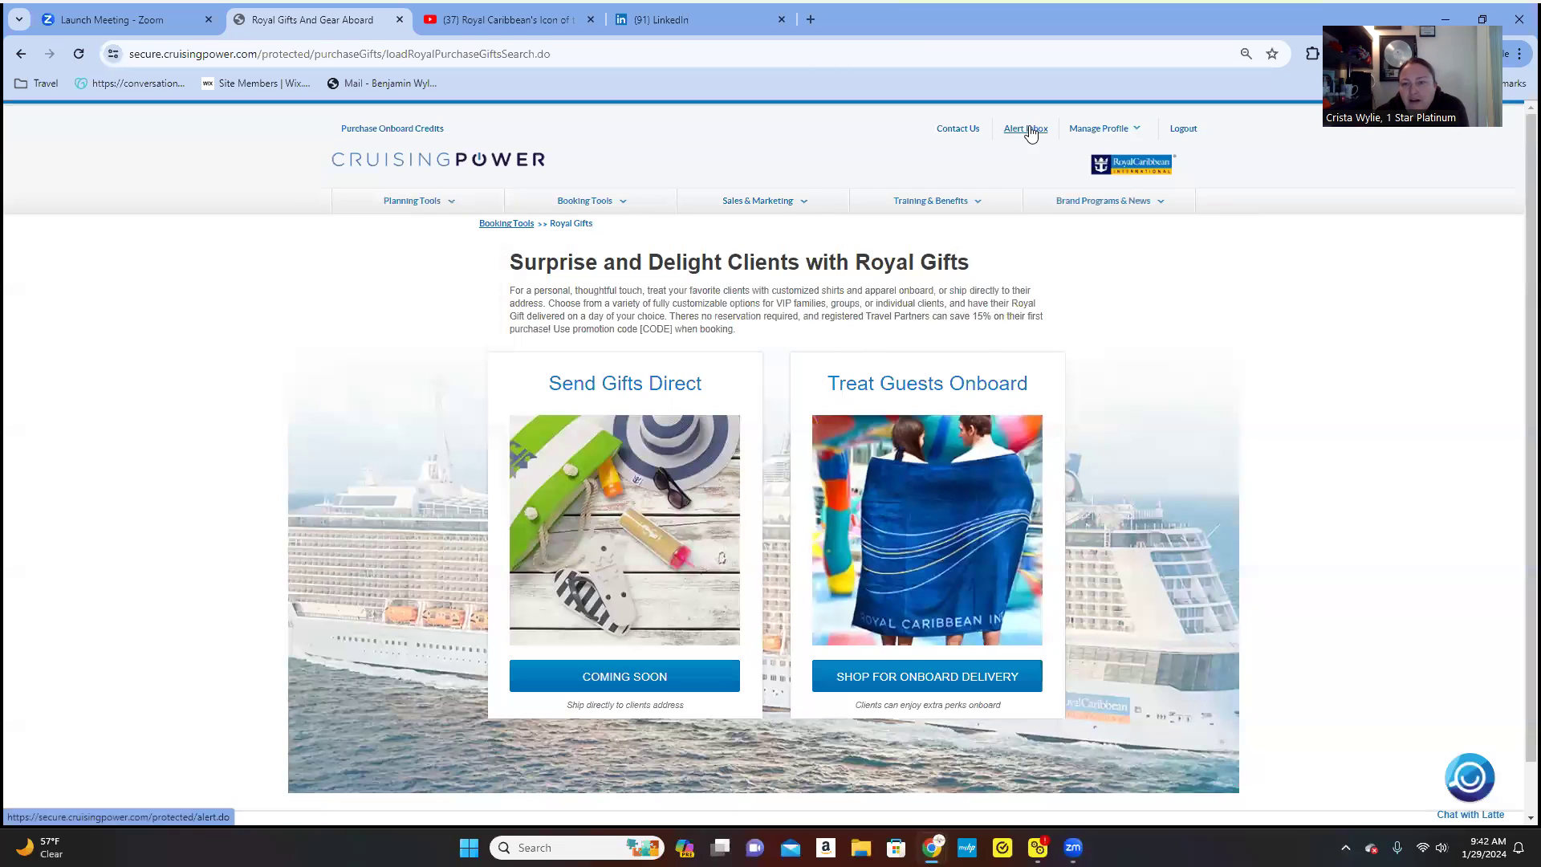
mouse_move(956, 130)
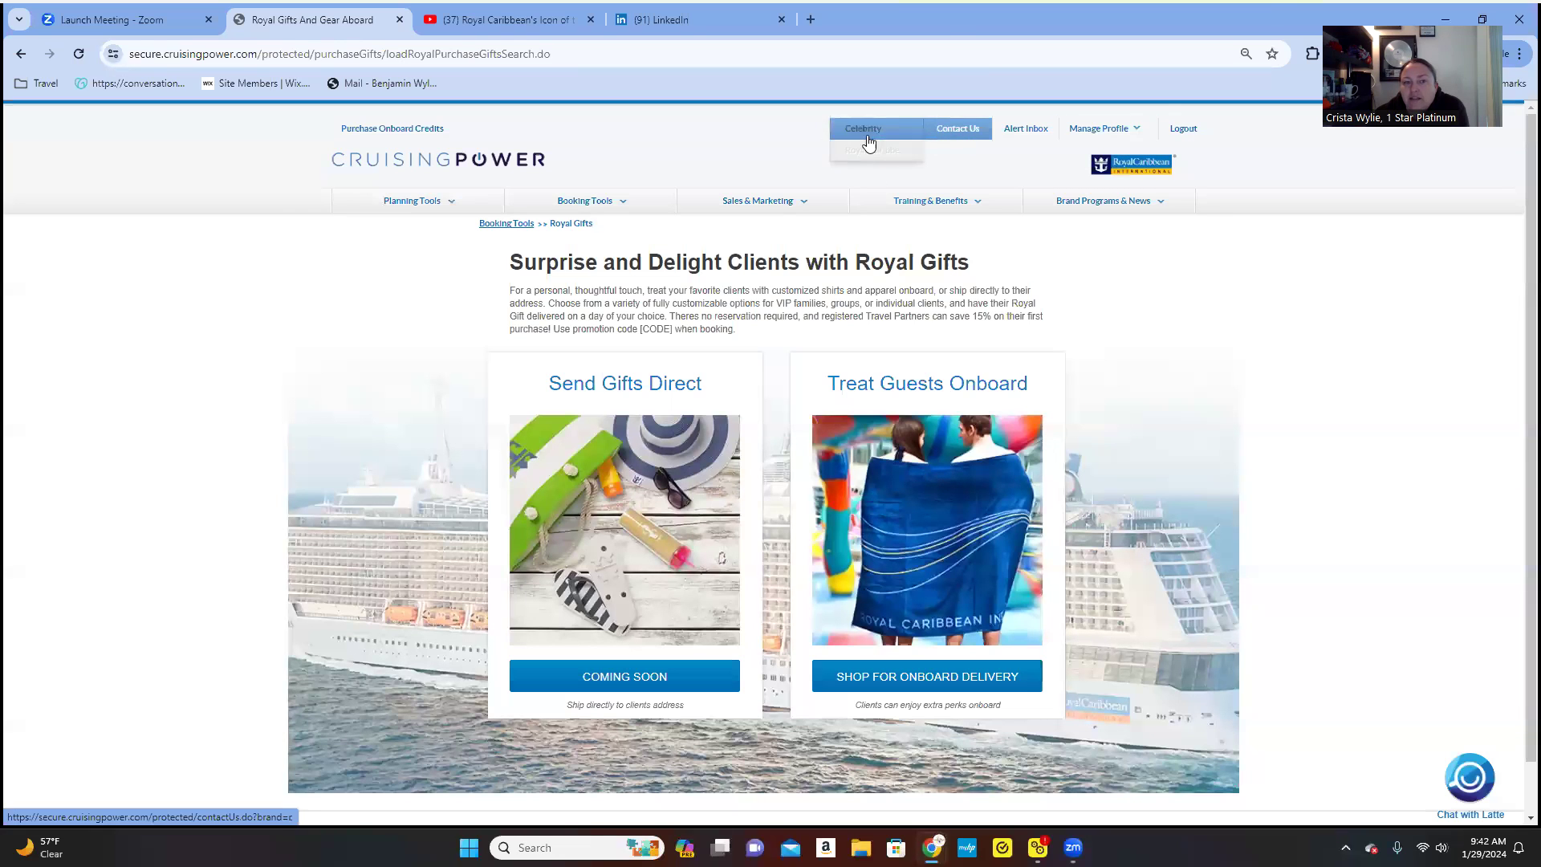
scroll(196, 327, down, 1)
scroll(196, 327, down, 3)
scroll(196, 327, up, 3)
- Go to the CruisingPower homepage, browse it, and return to the individual reservation form
click(382, 169)
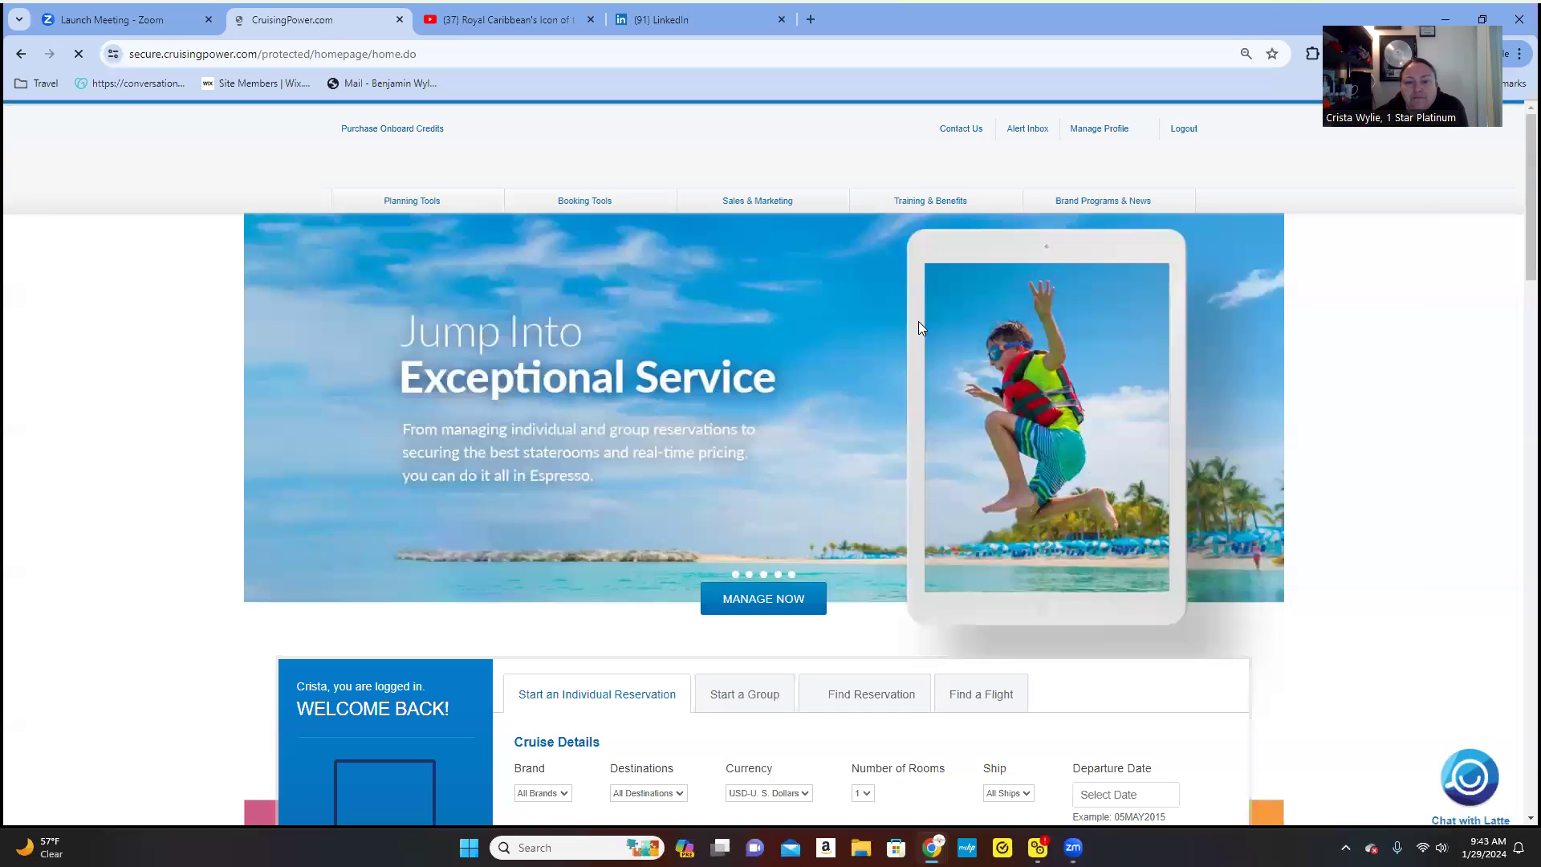
scroll(143, 410, down, 8)
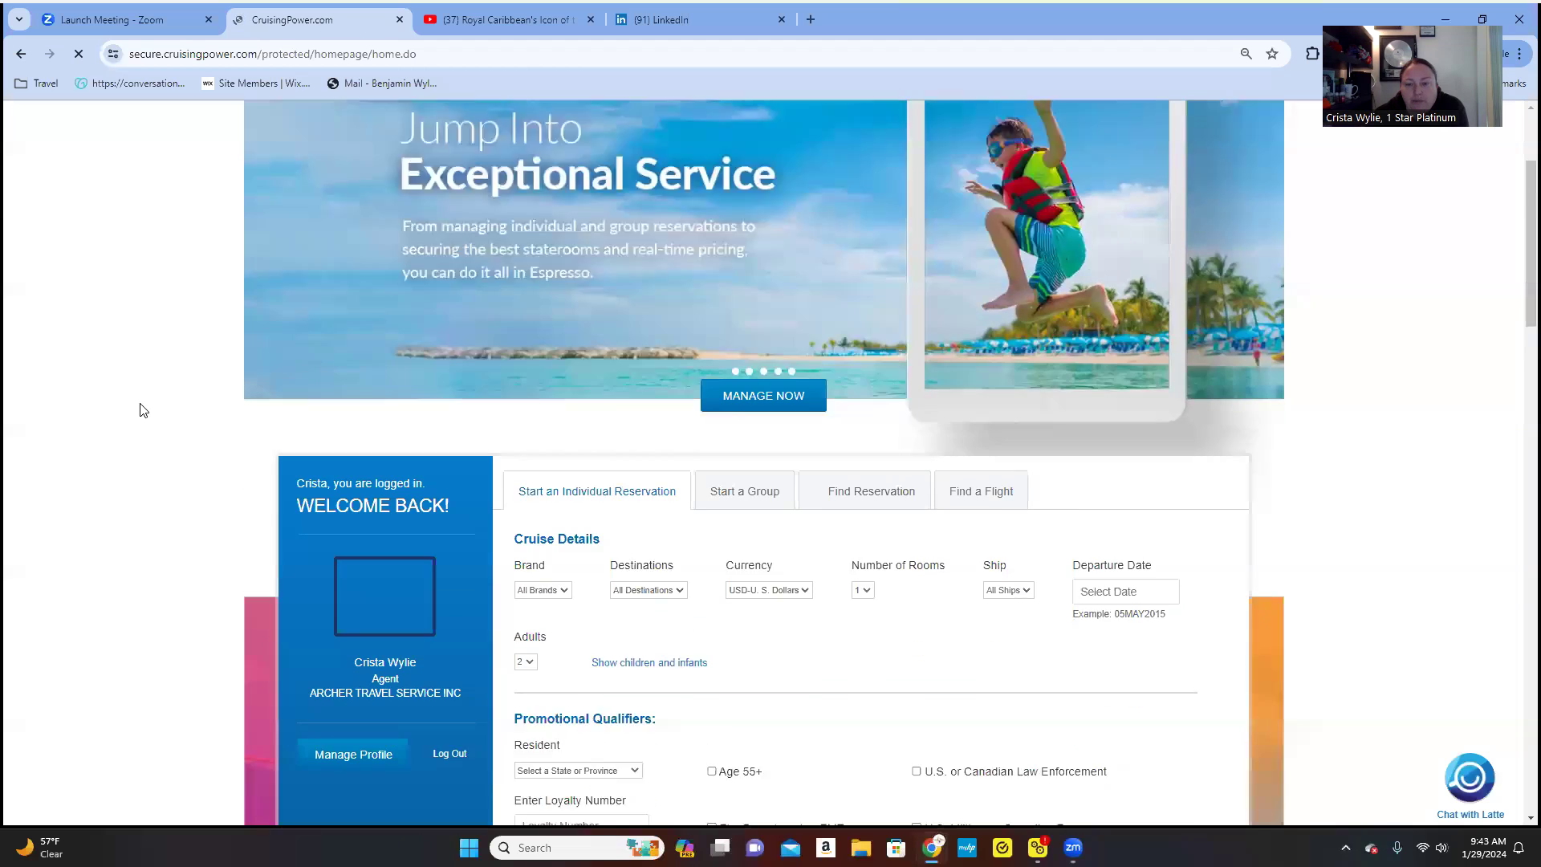
scroll(143, 410, down, 2)
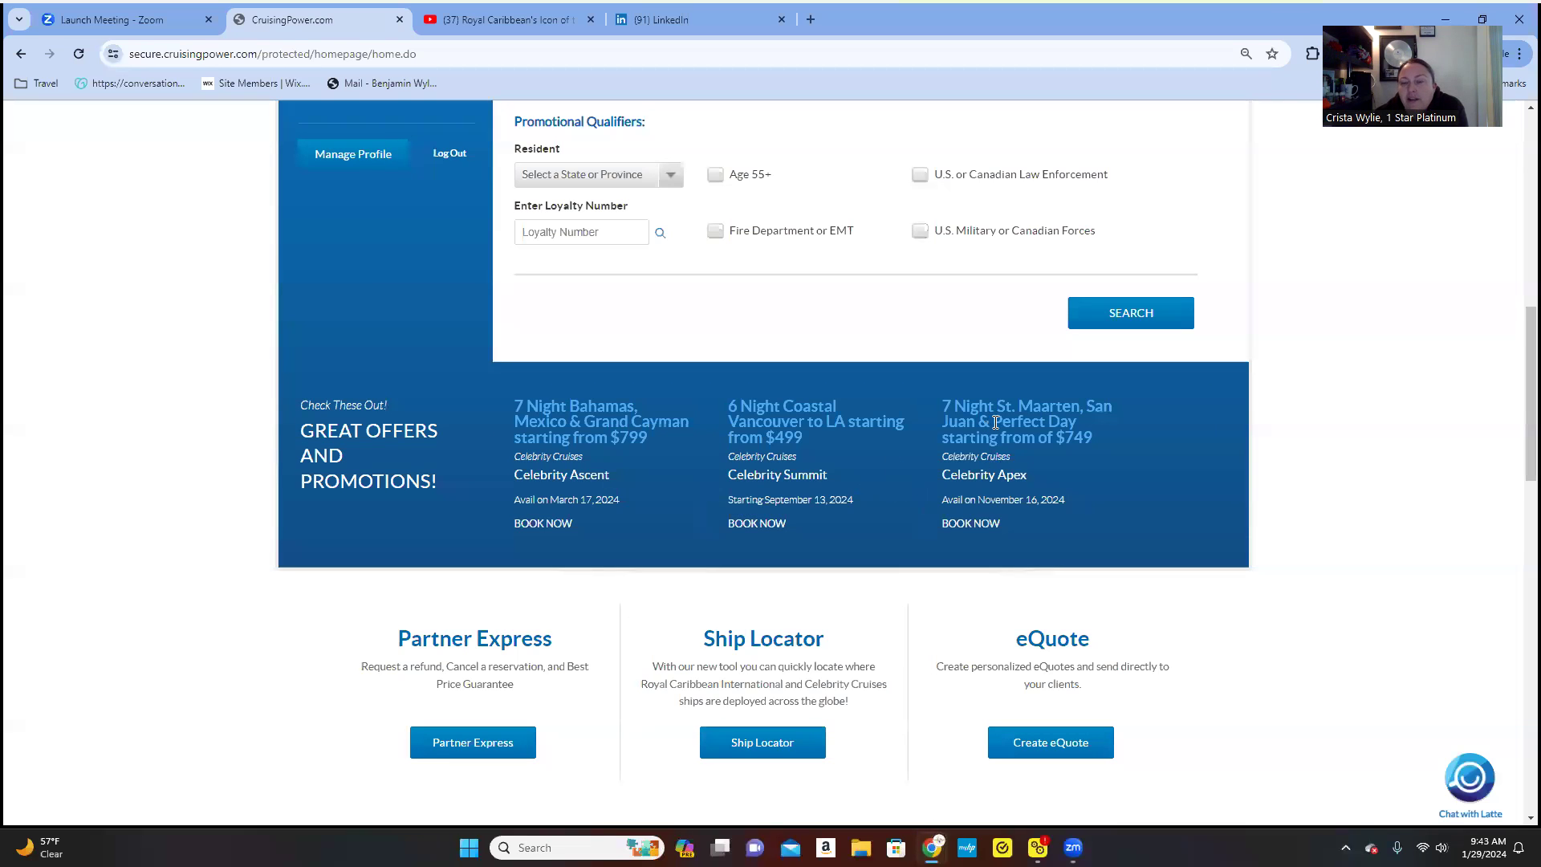
scroll(1032, 458, down, 3)
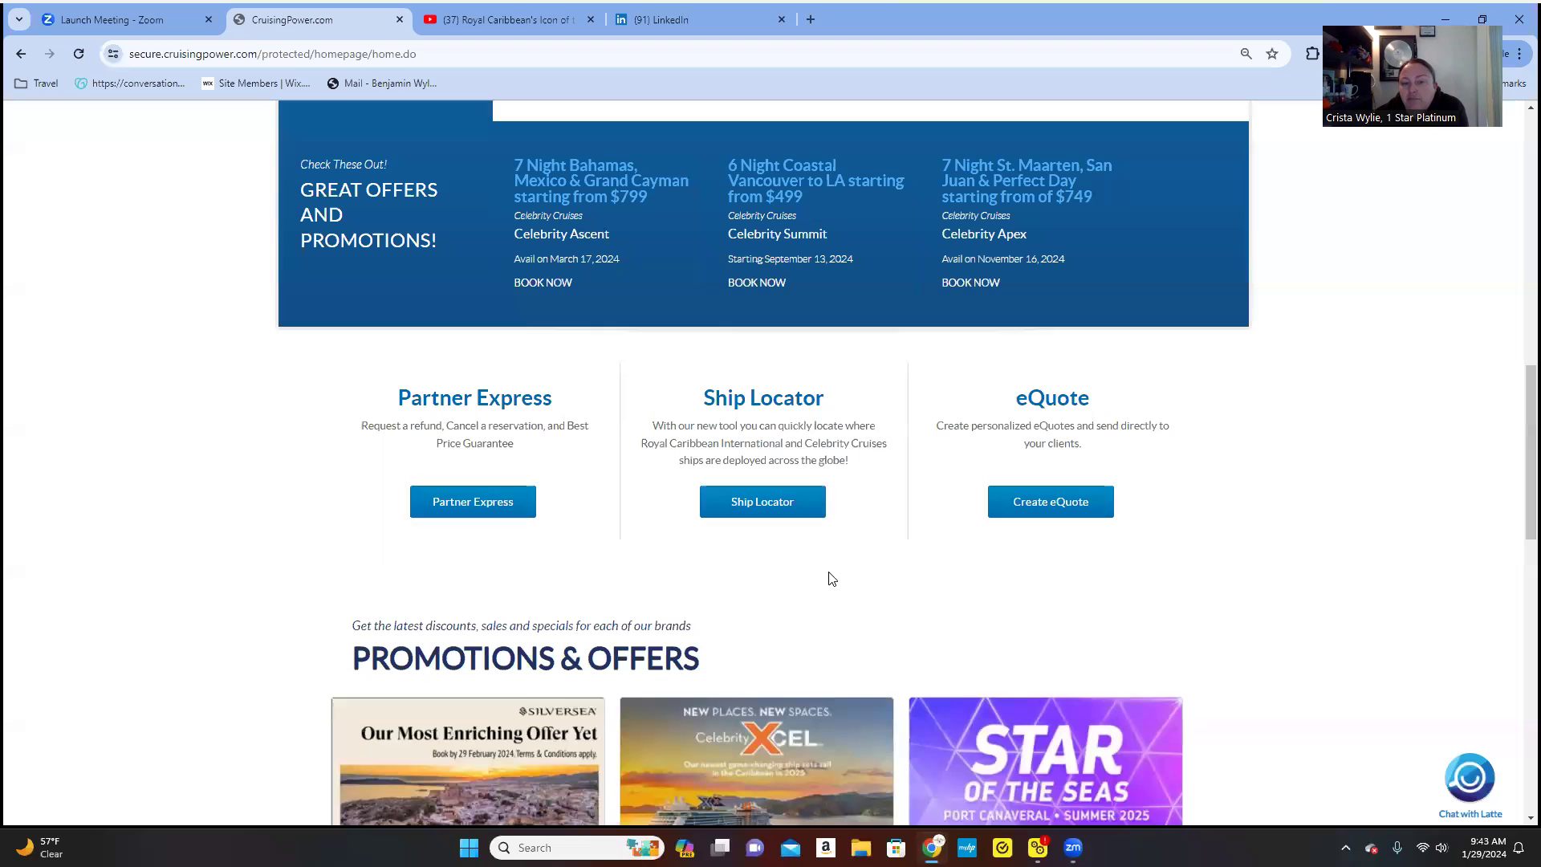
scroll(931, 559, down, 4)
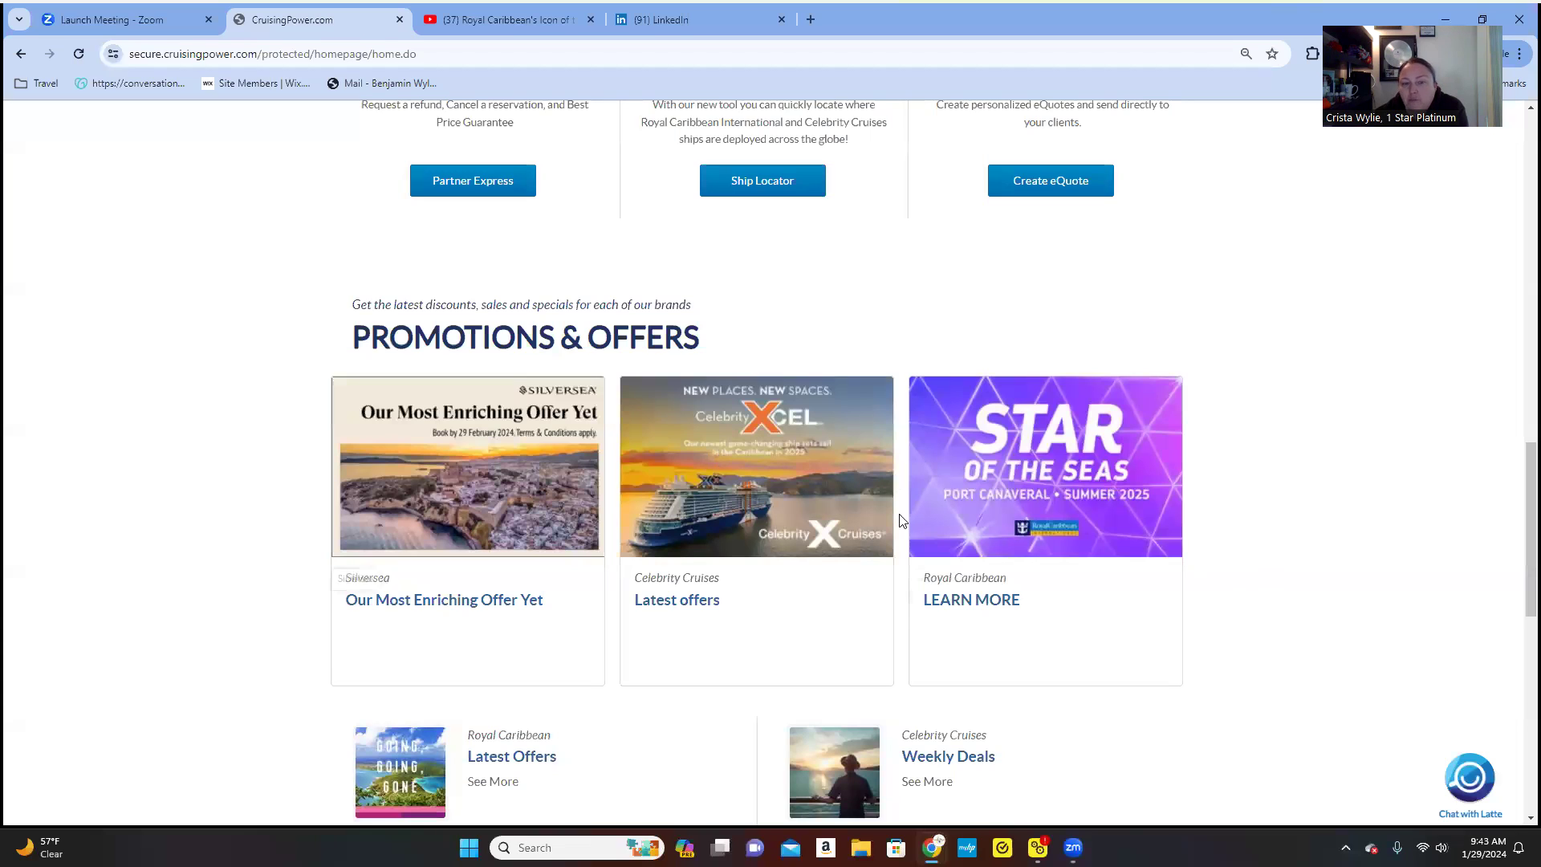
scroll(1173, 618, down, 1)
scroll(1173, 617, down, 3)
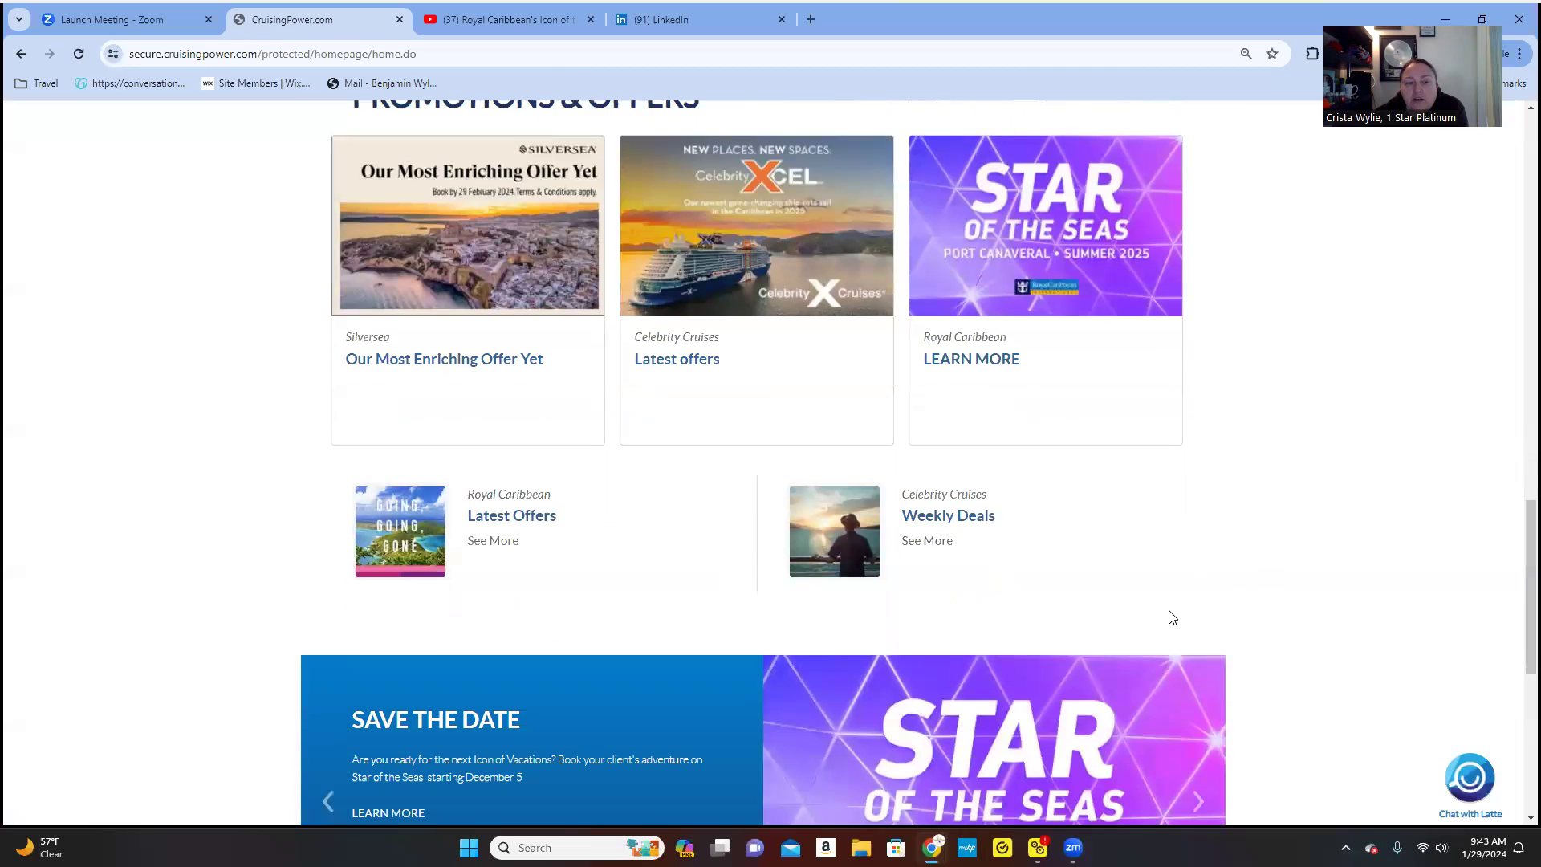
scroll(1155, 609, down, 3)
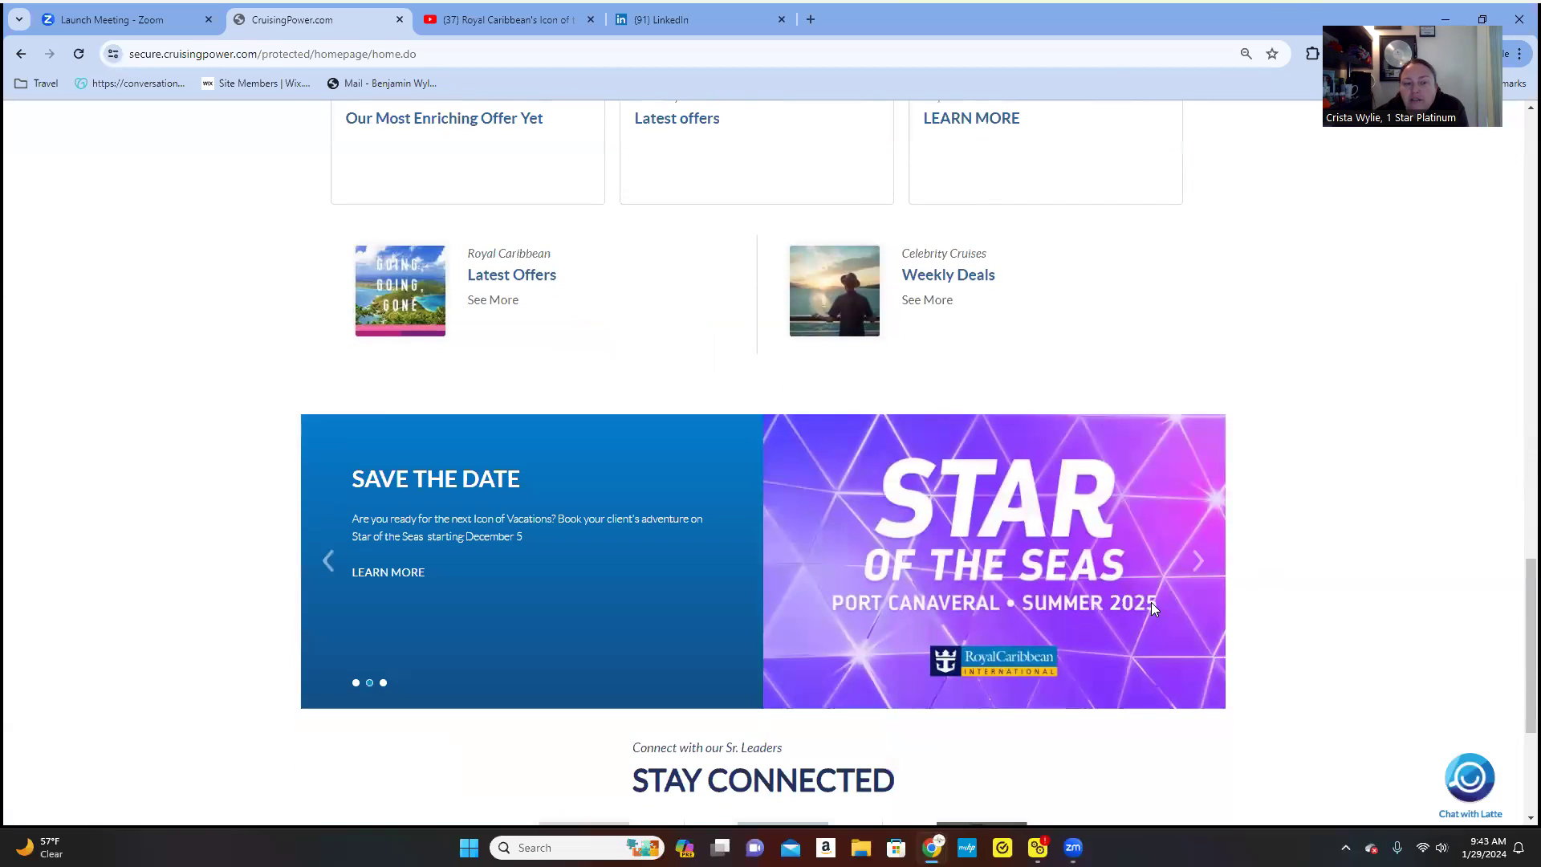
scroll(1146, 602, down, 4)
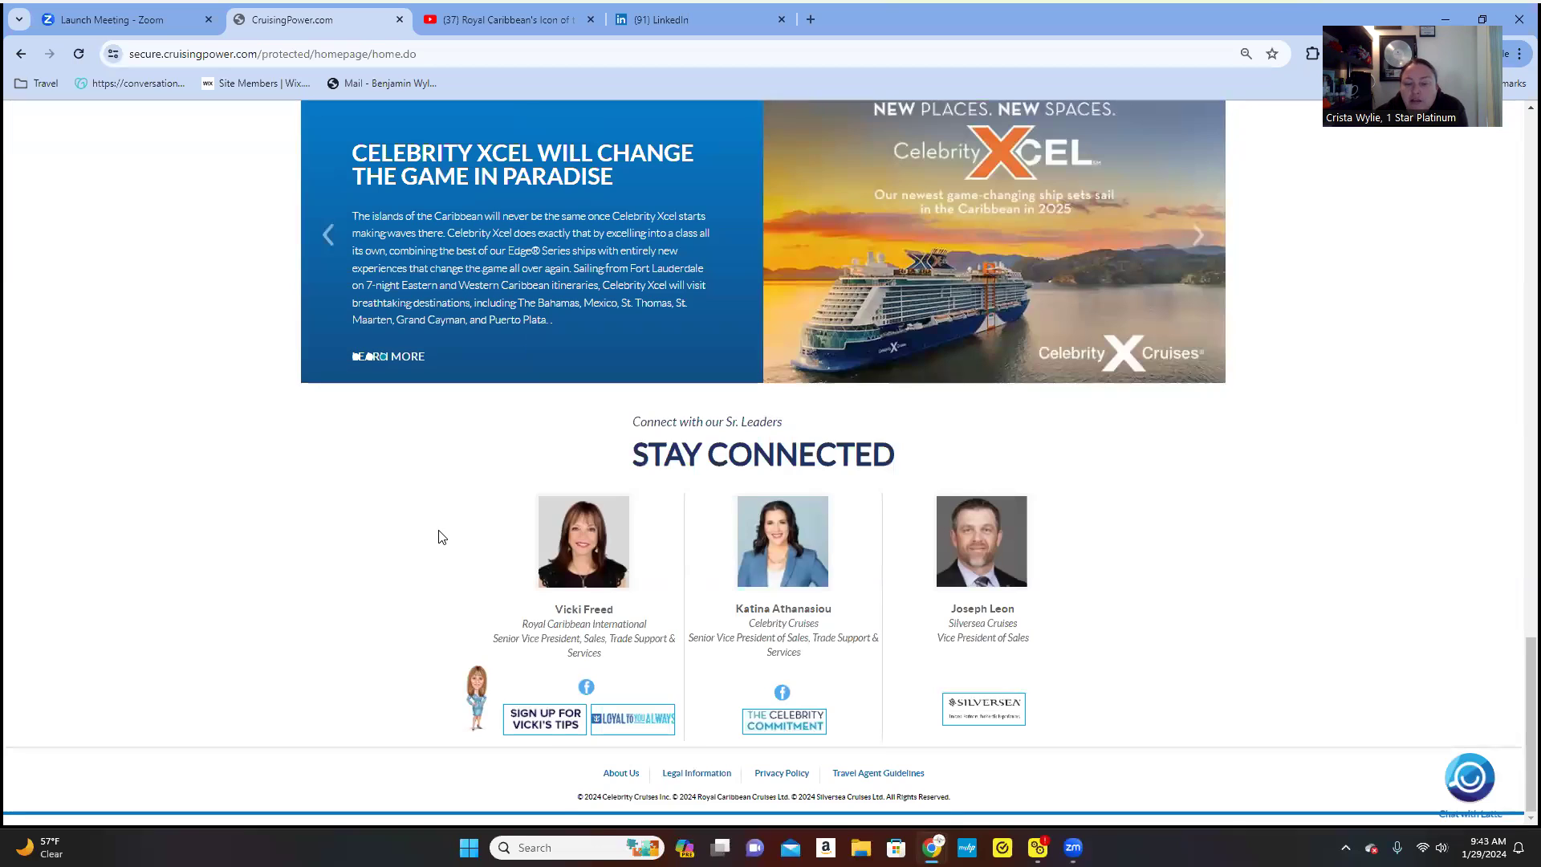
scroll(442, 534, up, 15)
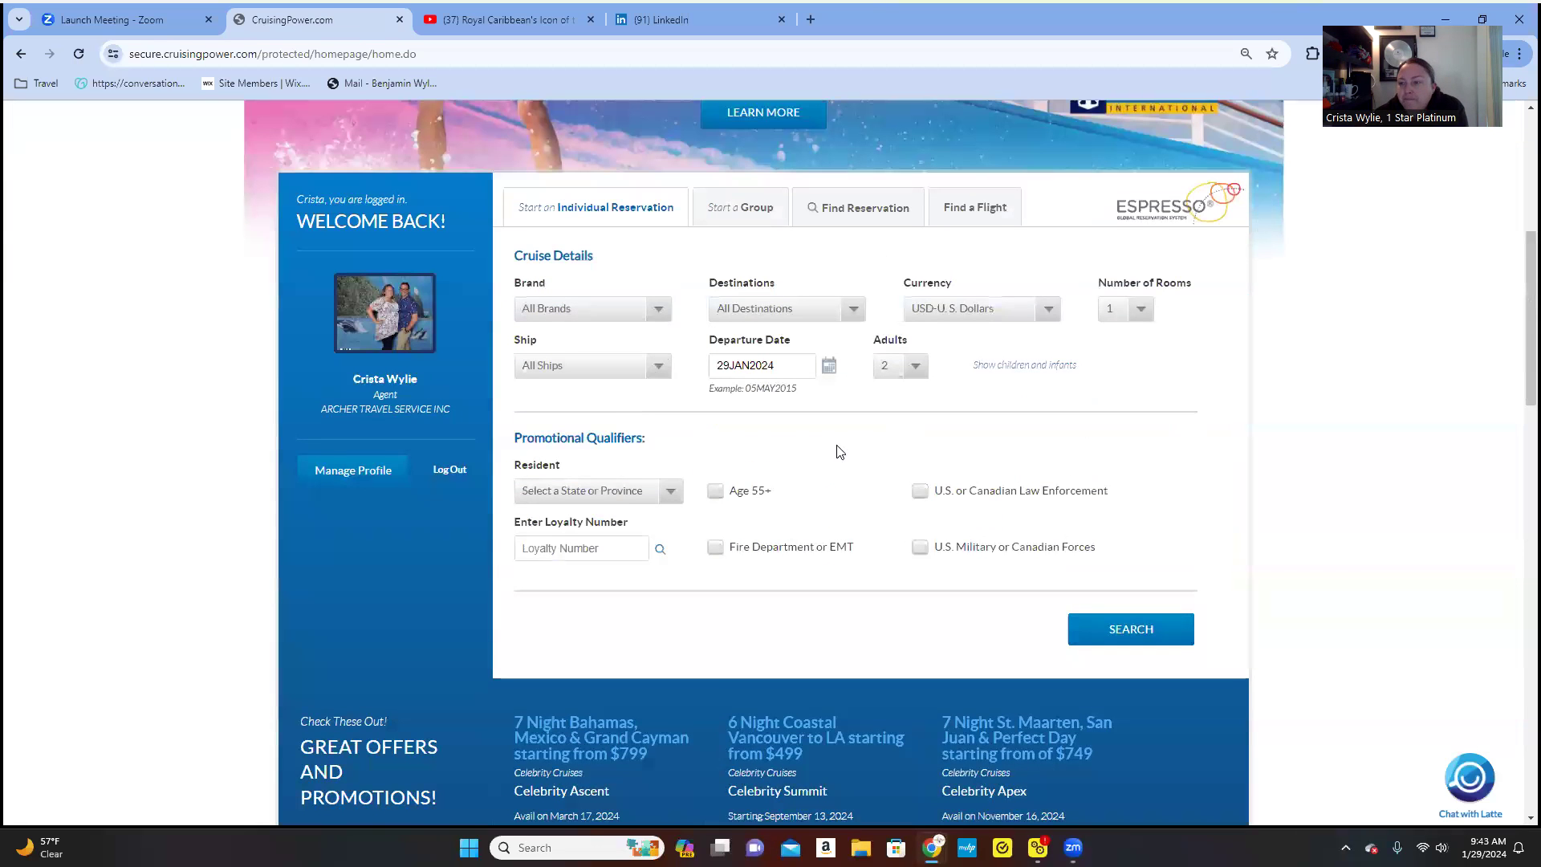
scroll(835, 449, up, 2)
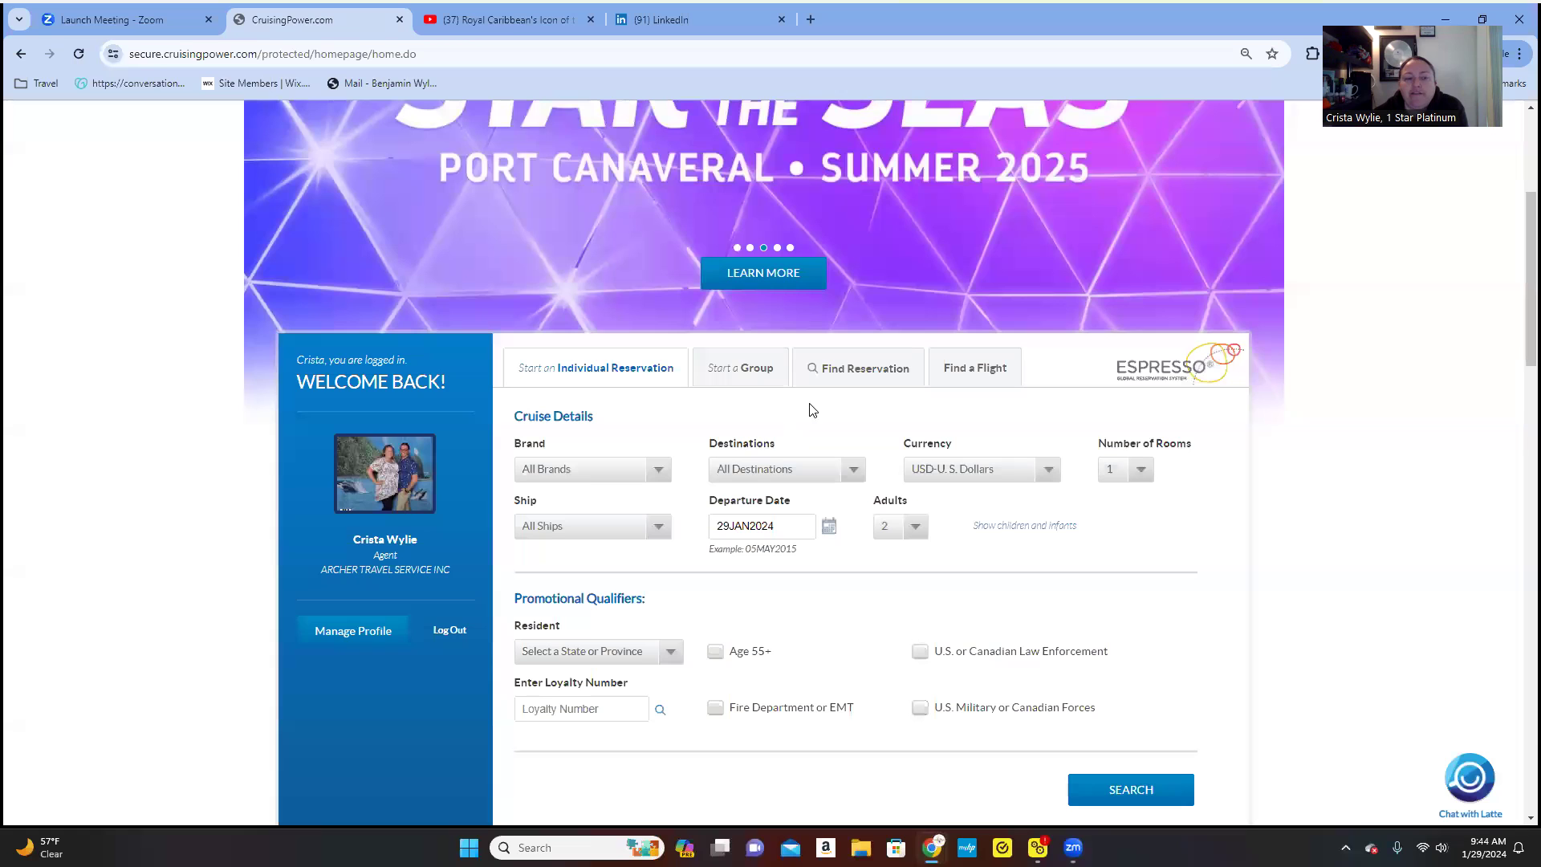
scroll(155, 466, down, 1)
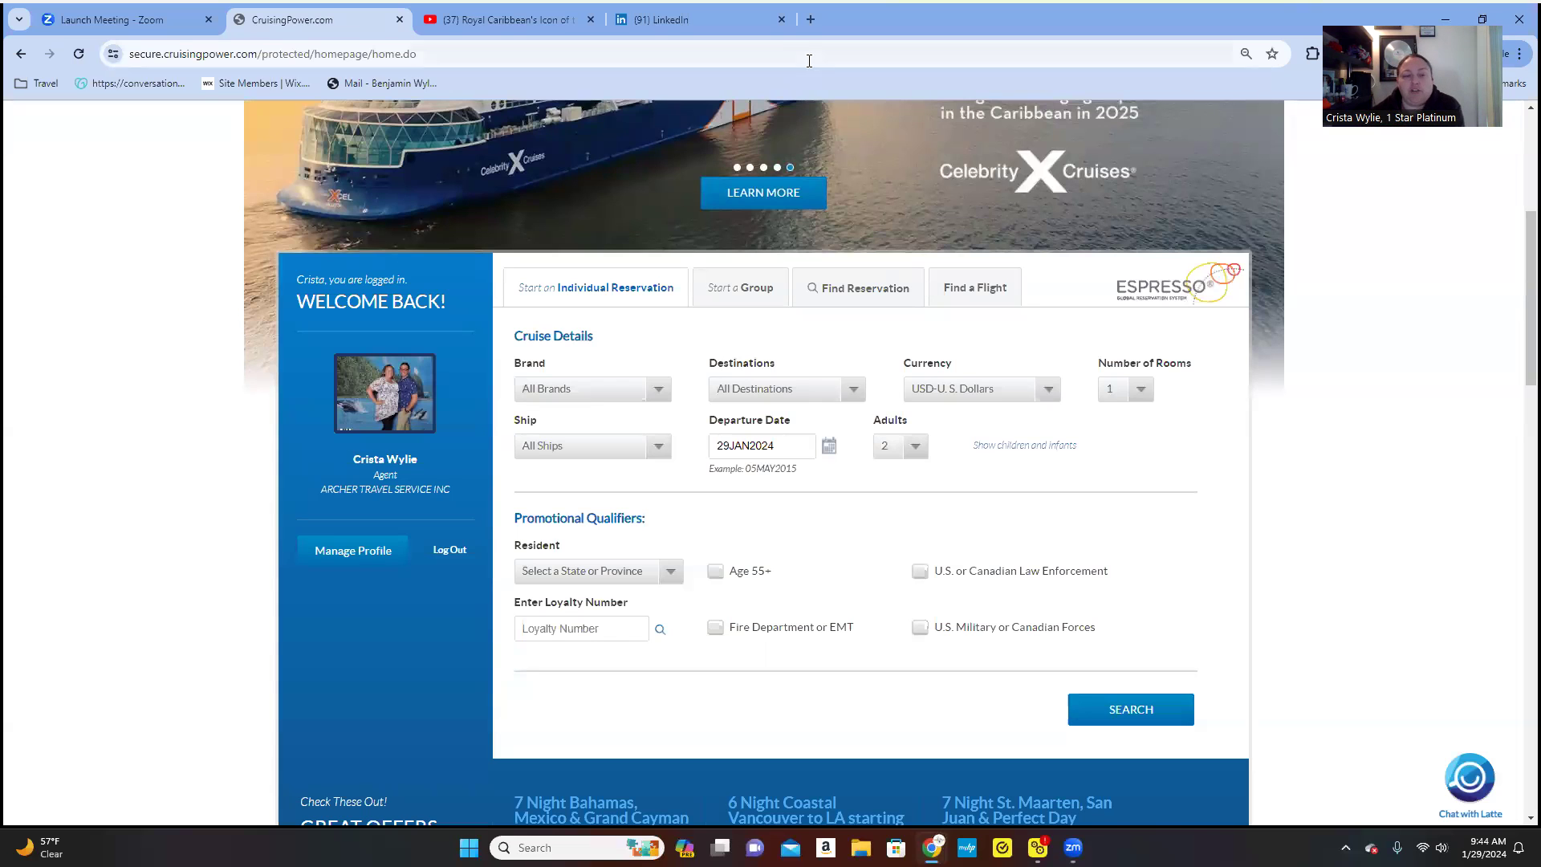
- Choose Royal Caribbean International as brand and Alaska as destination, keeping all ships
click(627, 402)
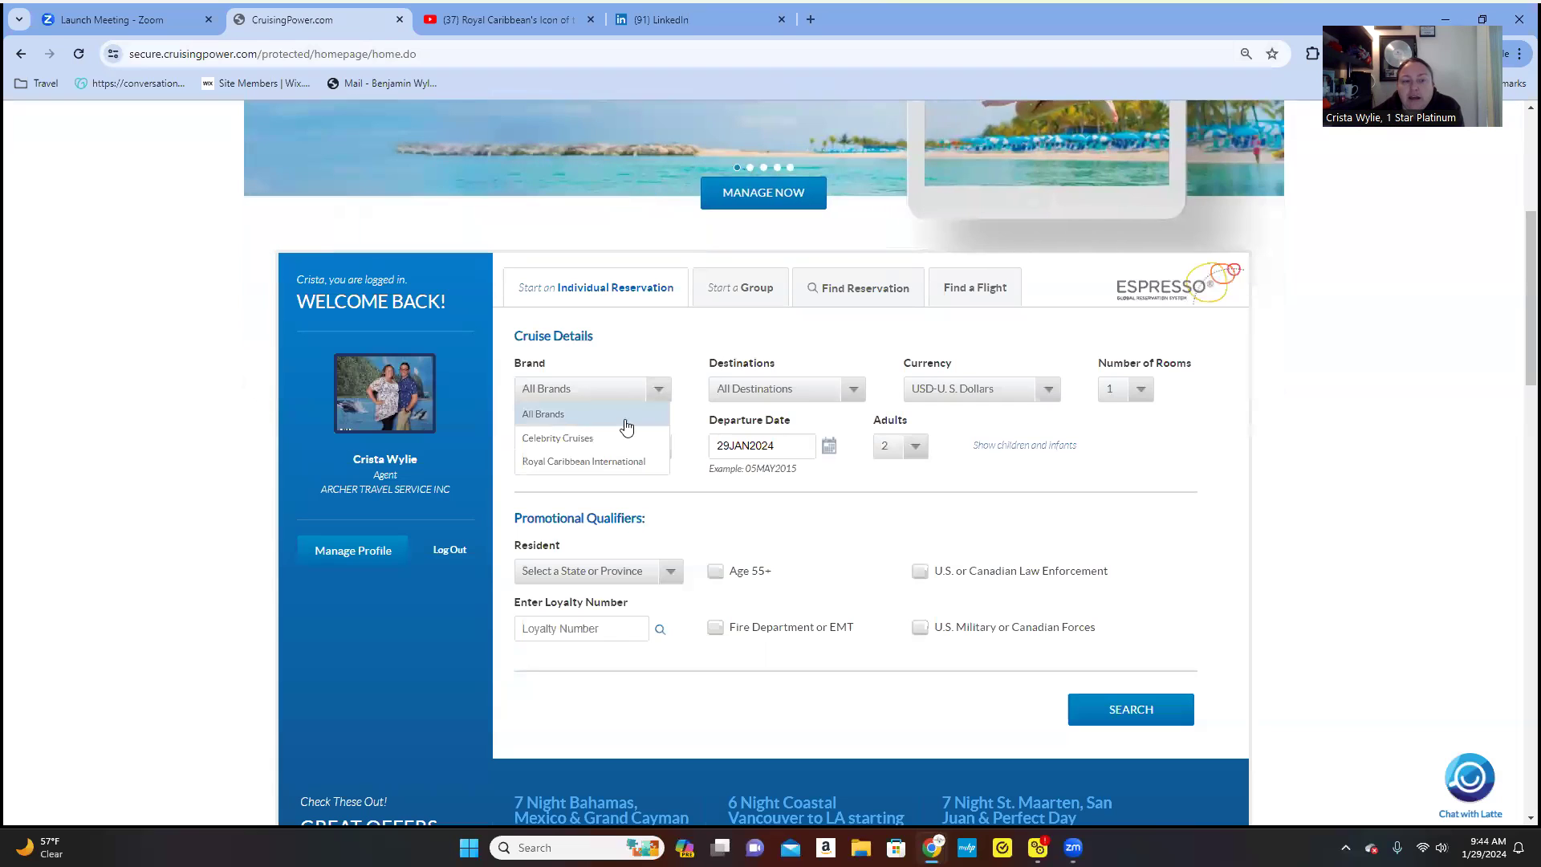
click(618, 463)
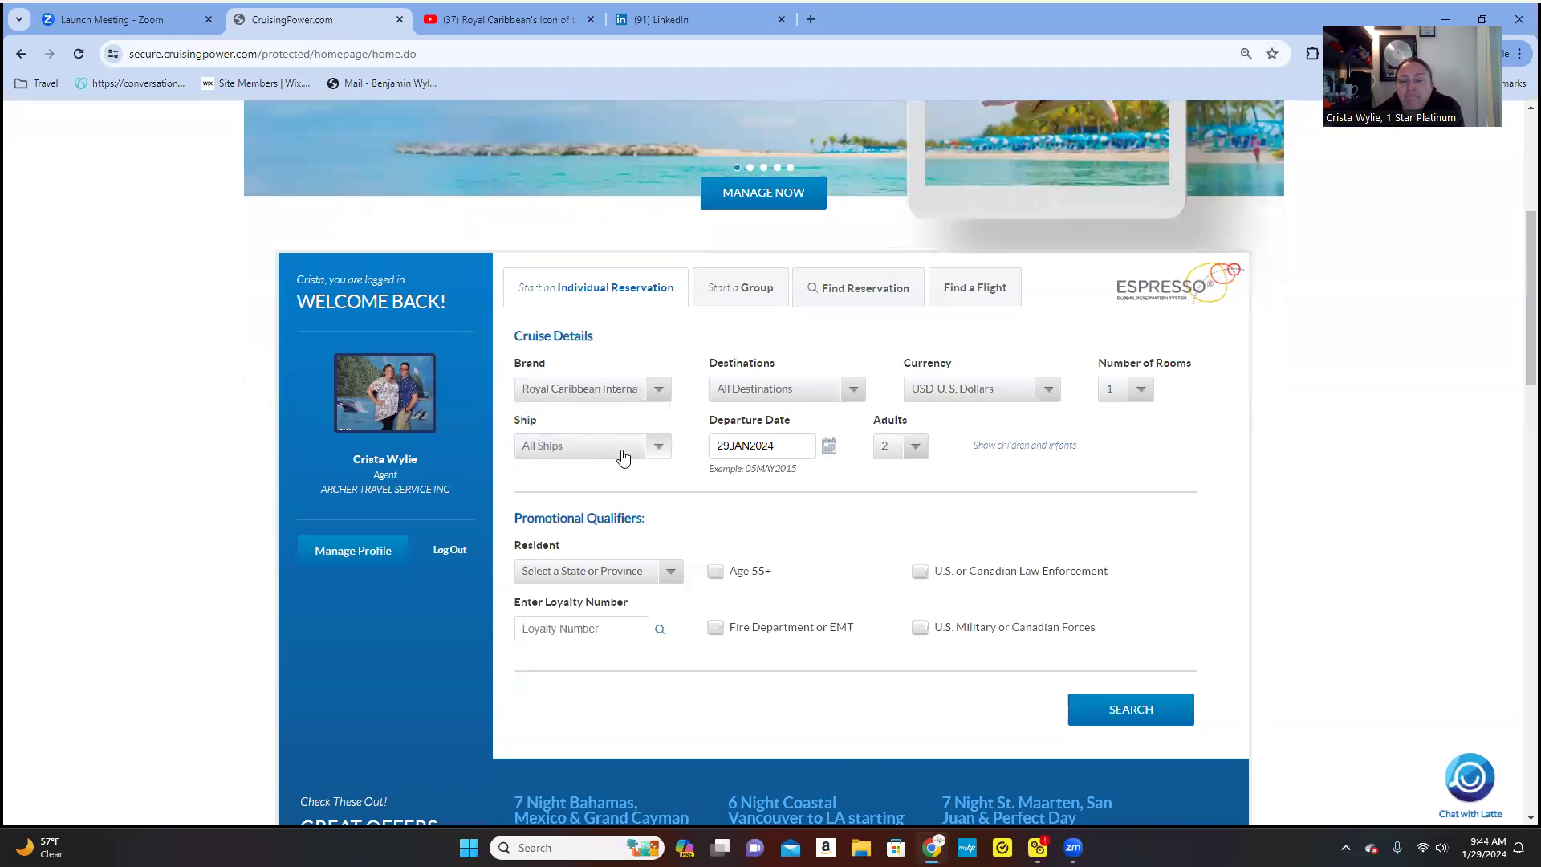
click(739, 392)
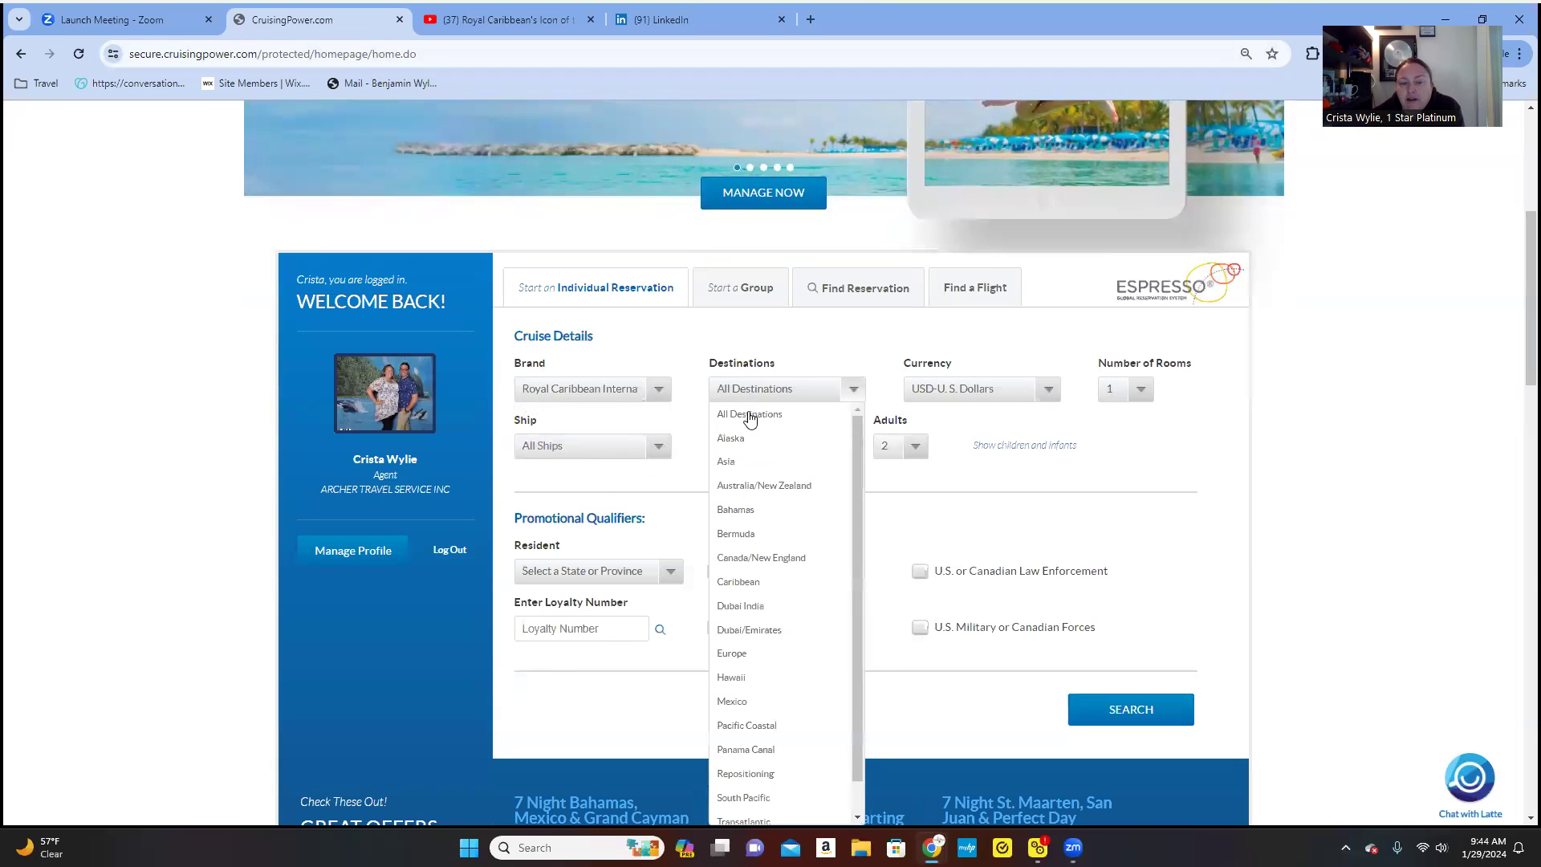
click(748, 437)
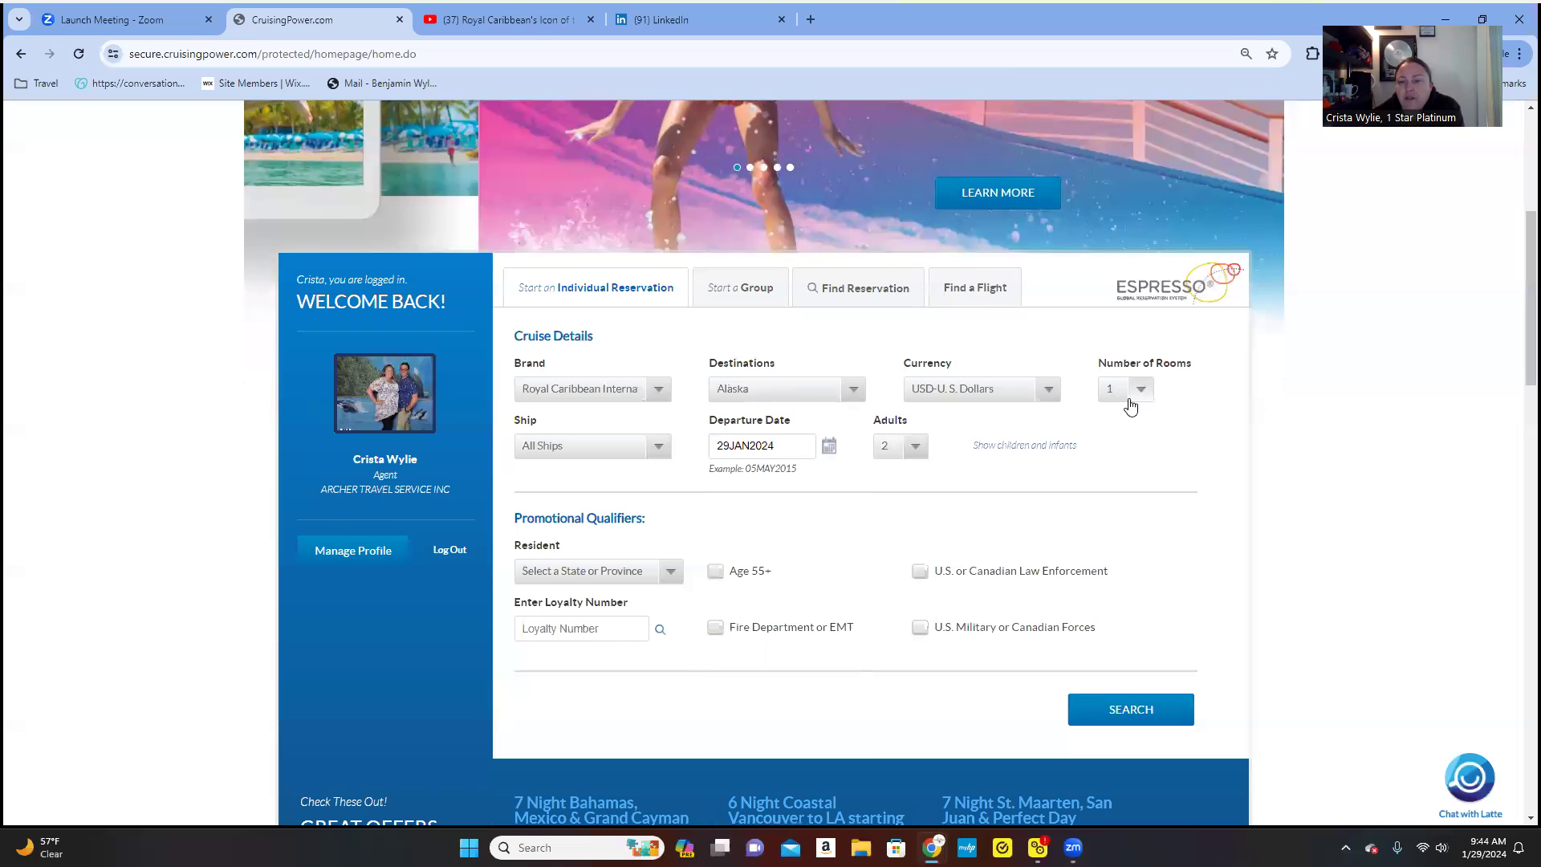
click(614, 450)
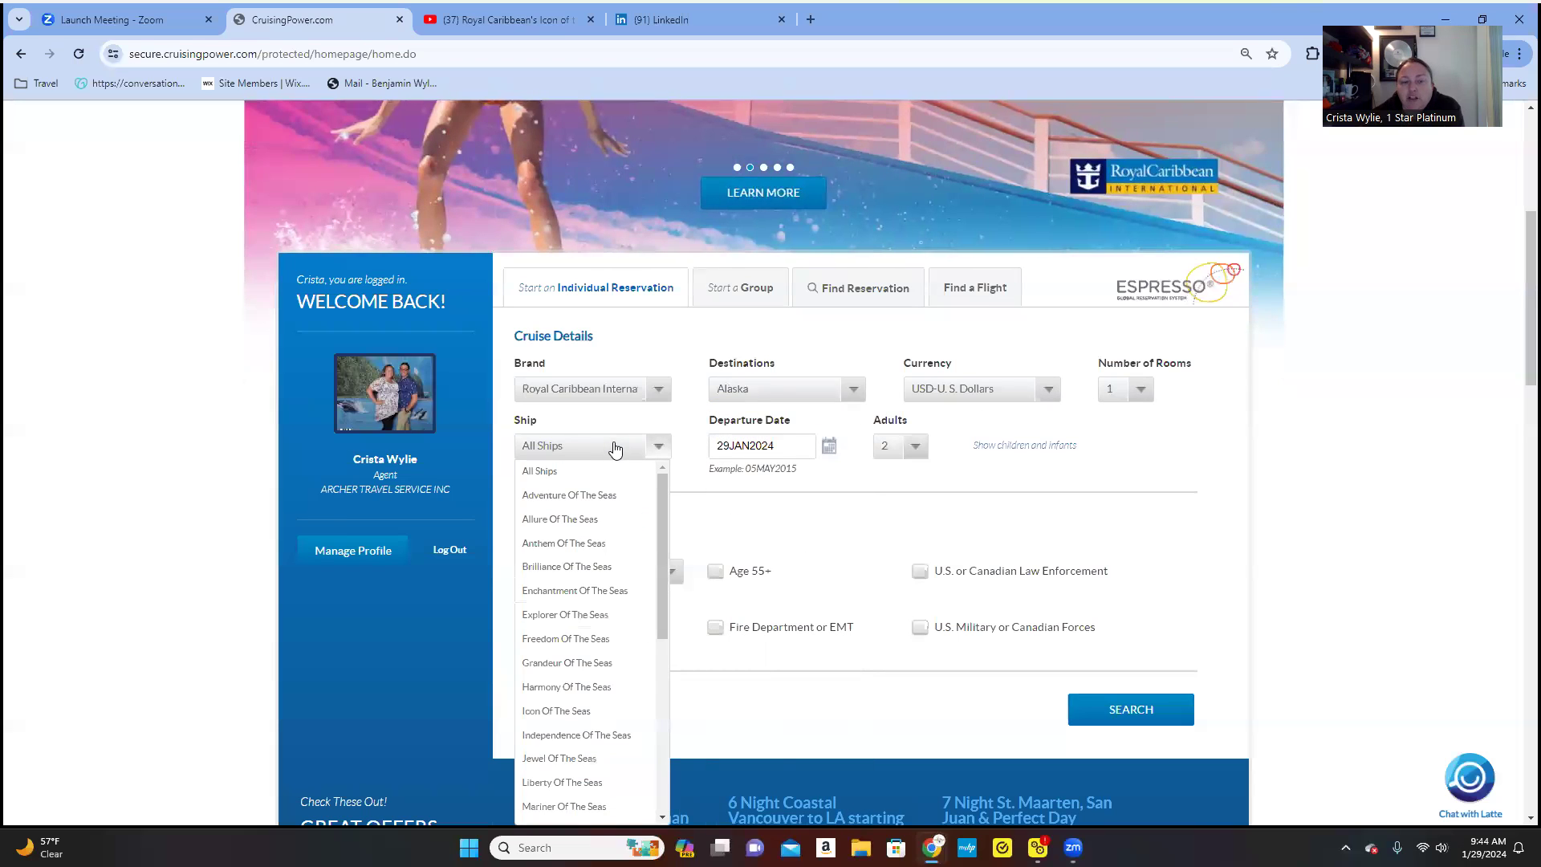
click(617, 447)
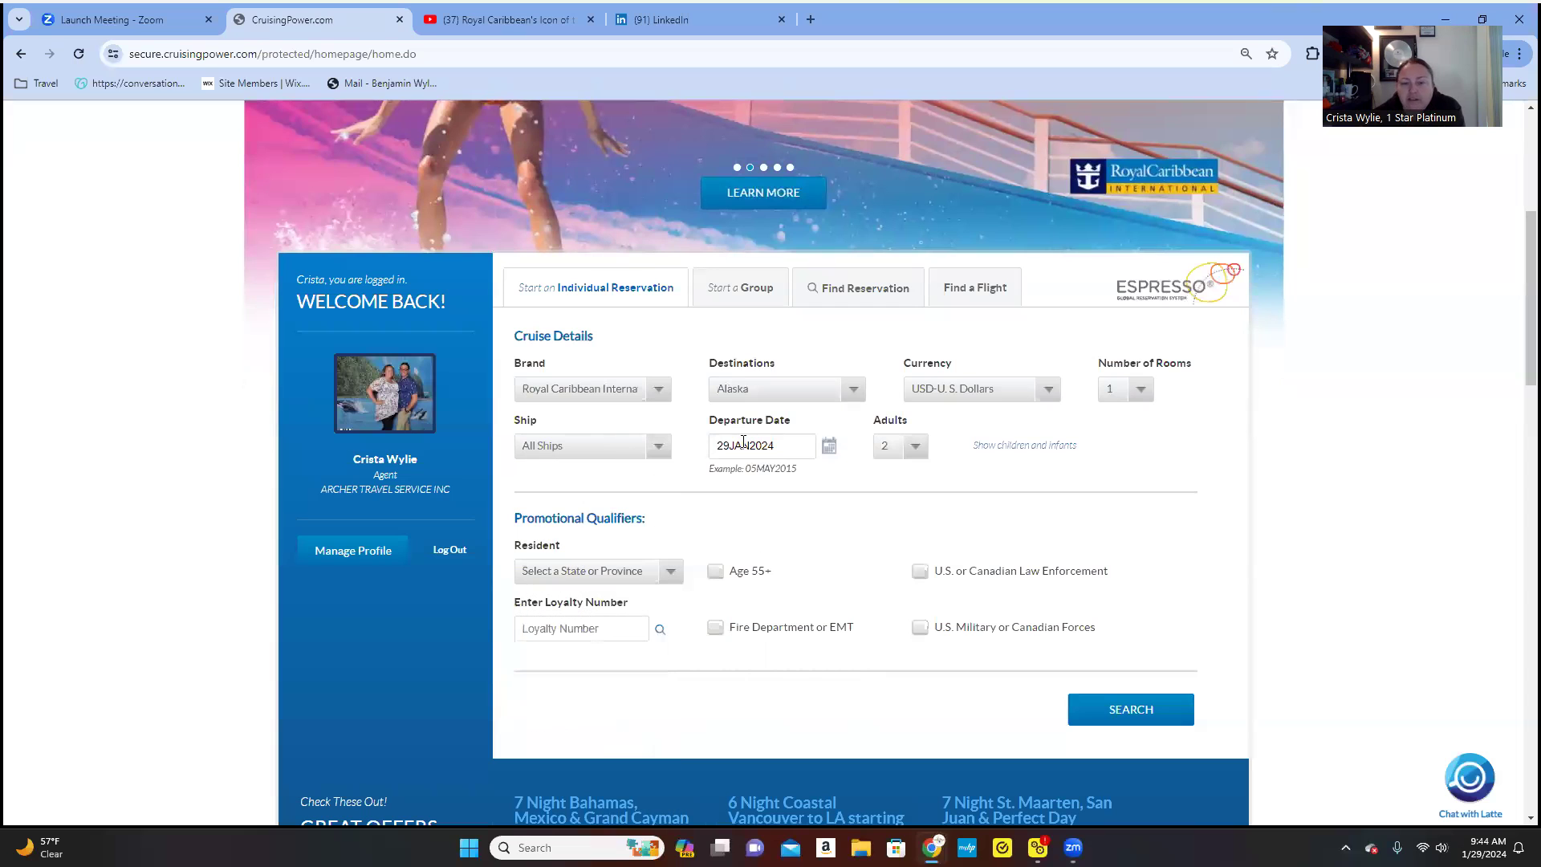
- Set the departure date to 08SEP2024
click(828, 448)
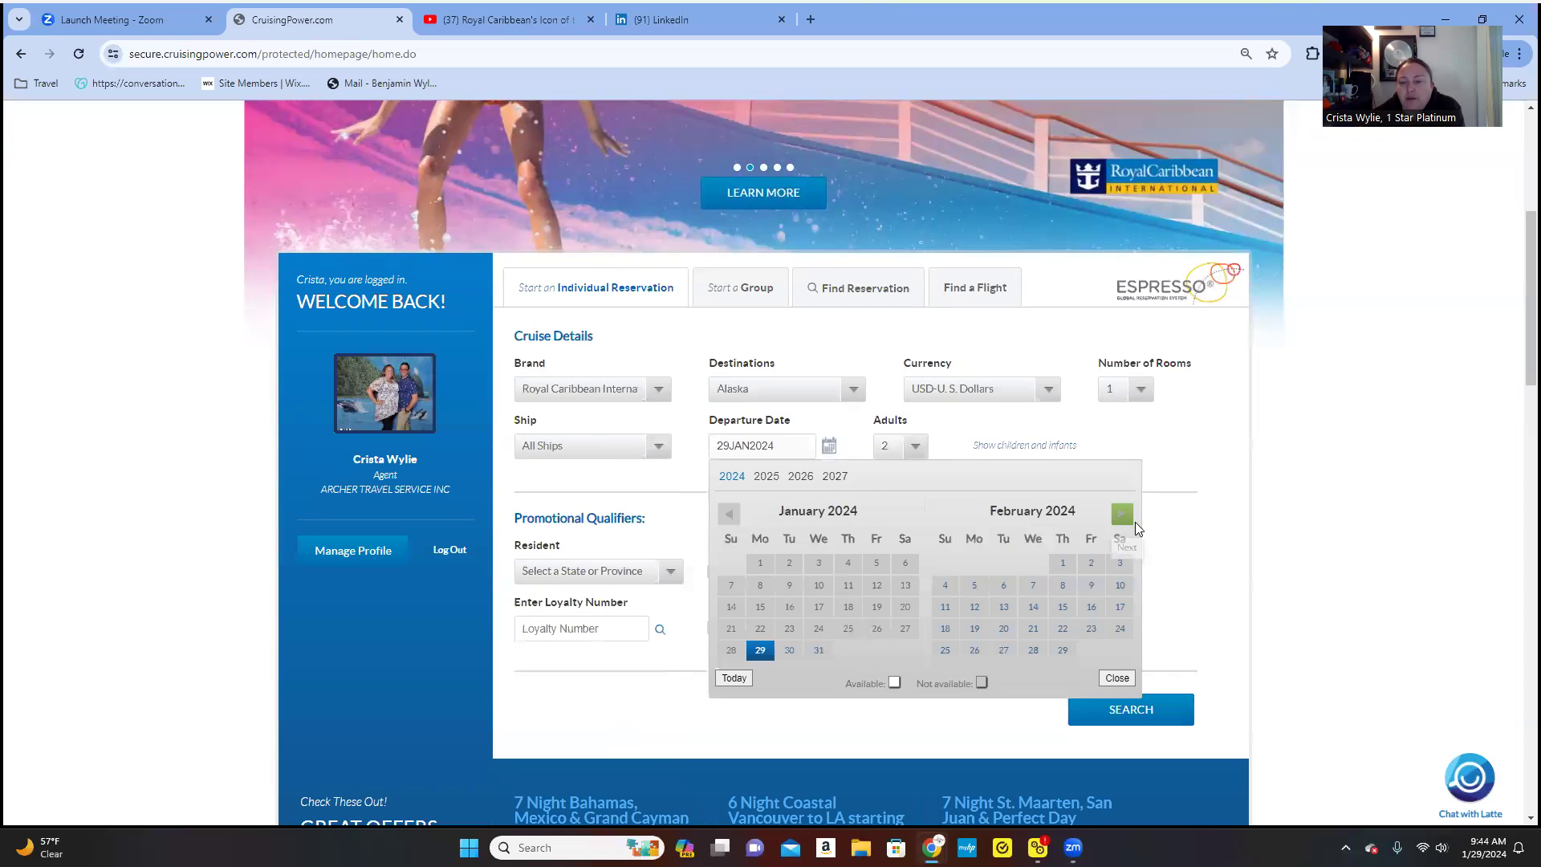
triple_click(1123, 516)
click(1123, 516)
click(1124, 516)
click(1124, 517)
click(1123, 516)
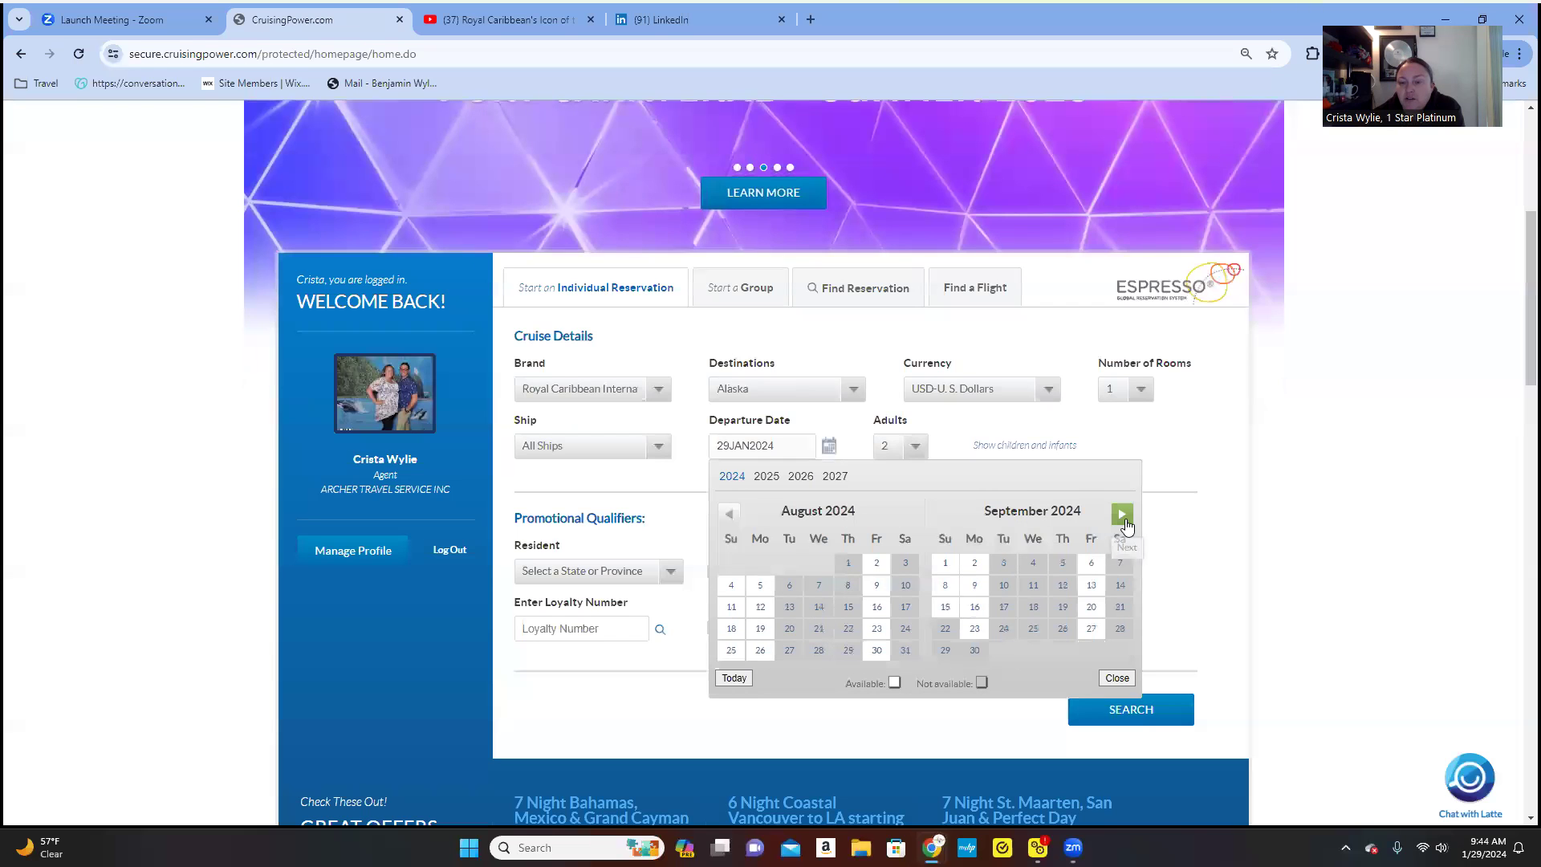
click(945, 585)
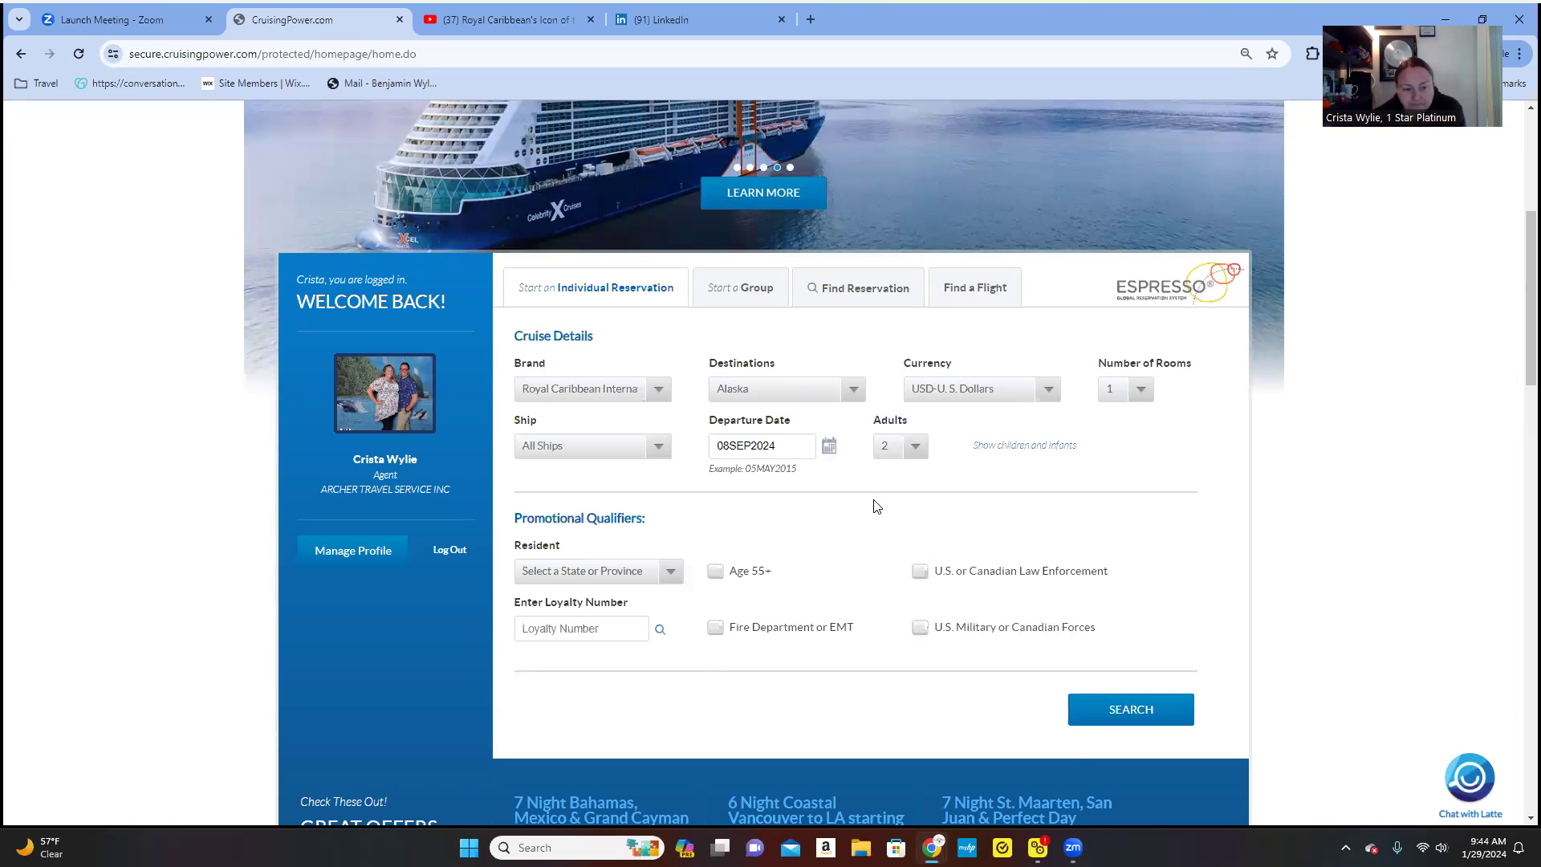
- Set California as resident state and start a Royal Caribbean International loyalty lookup
scroll(876, 506, down, 2)
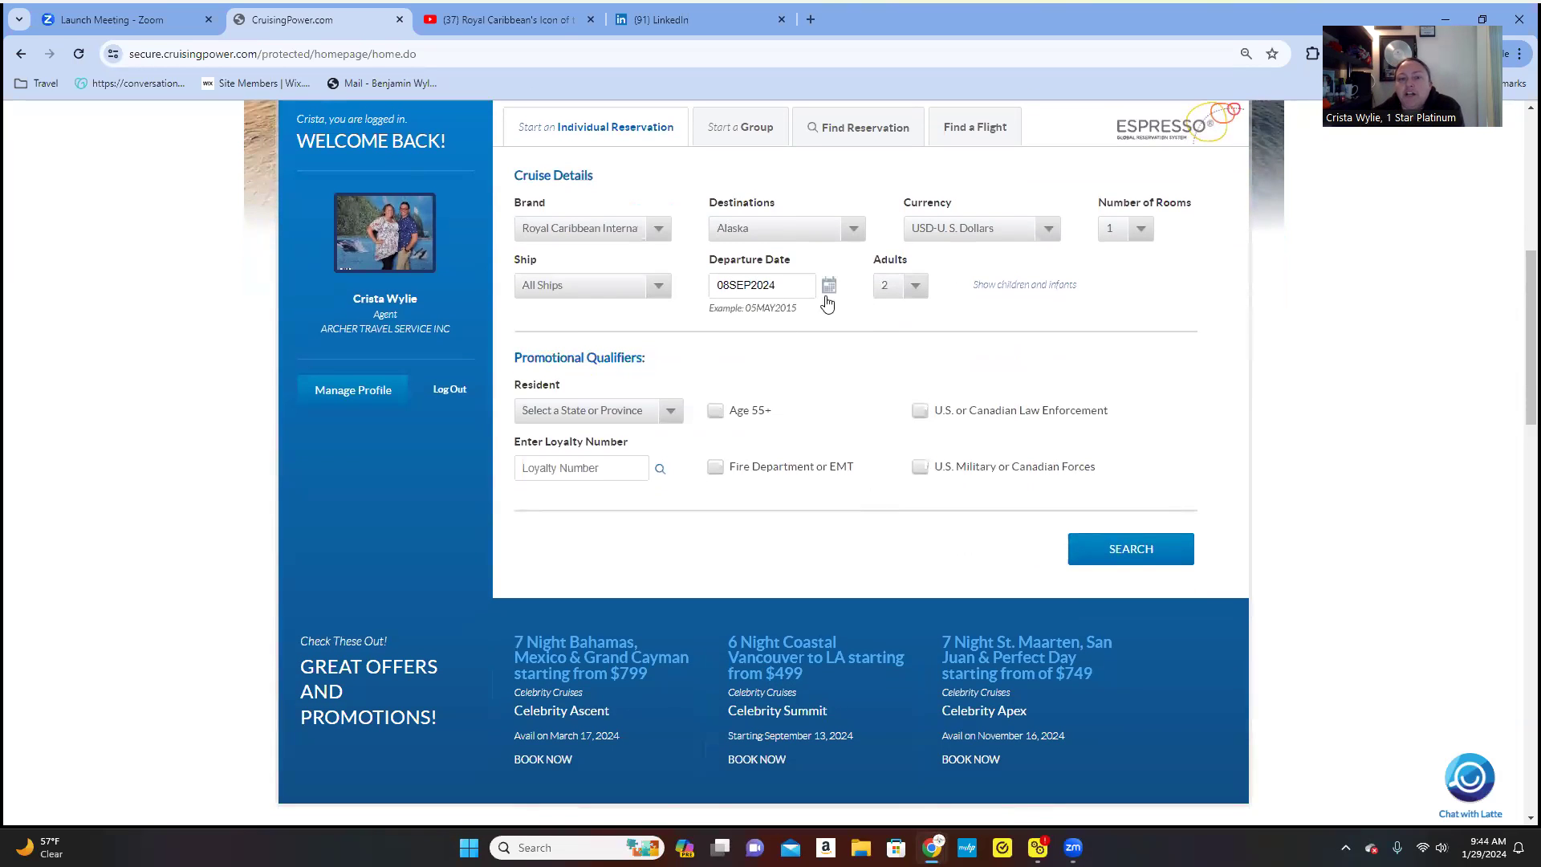
click(586, 418)
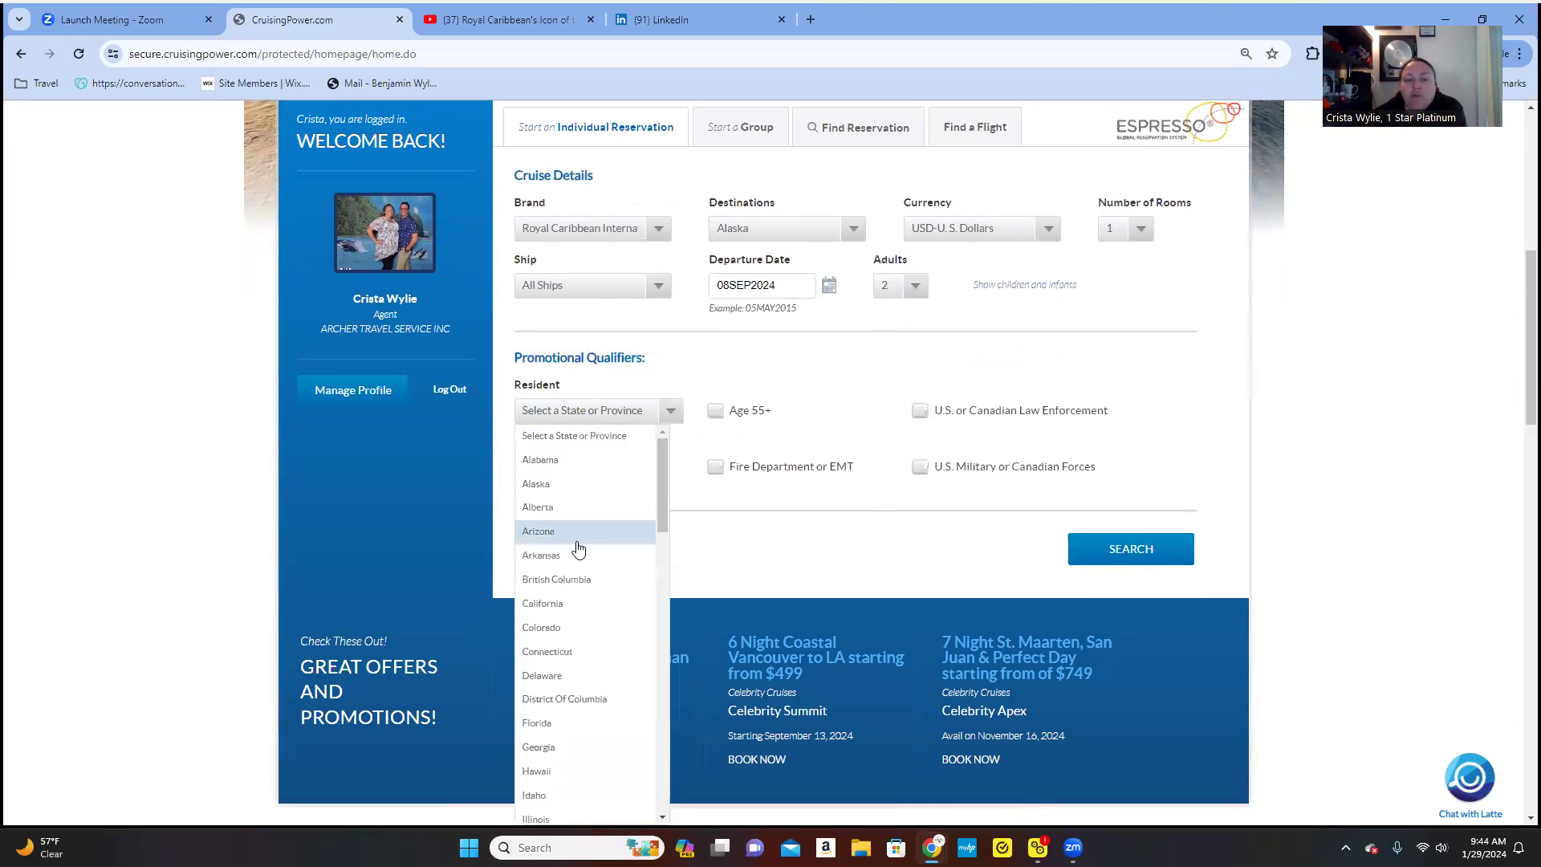
click(581, 601)
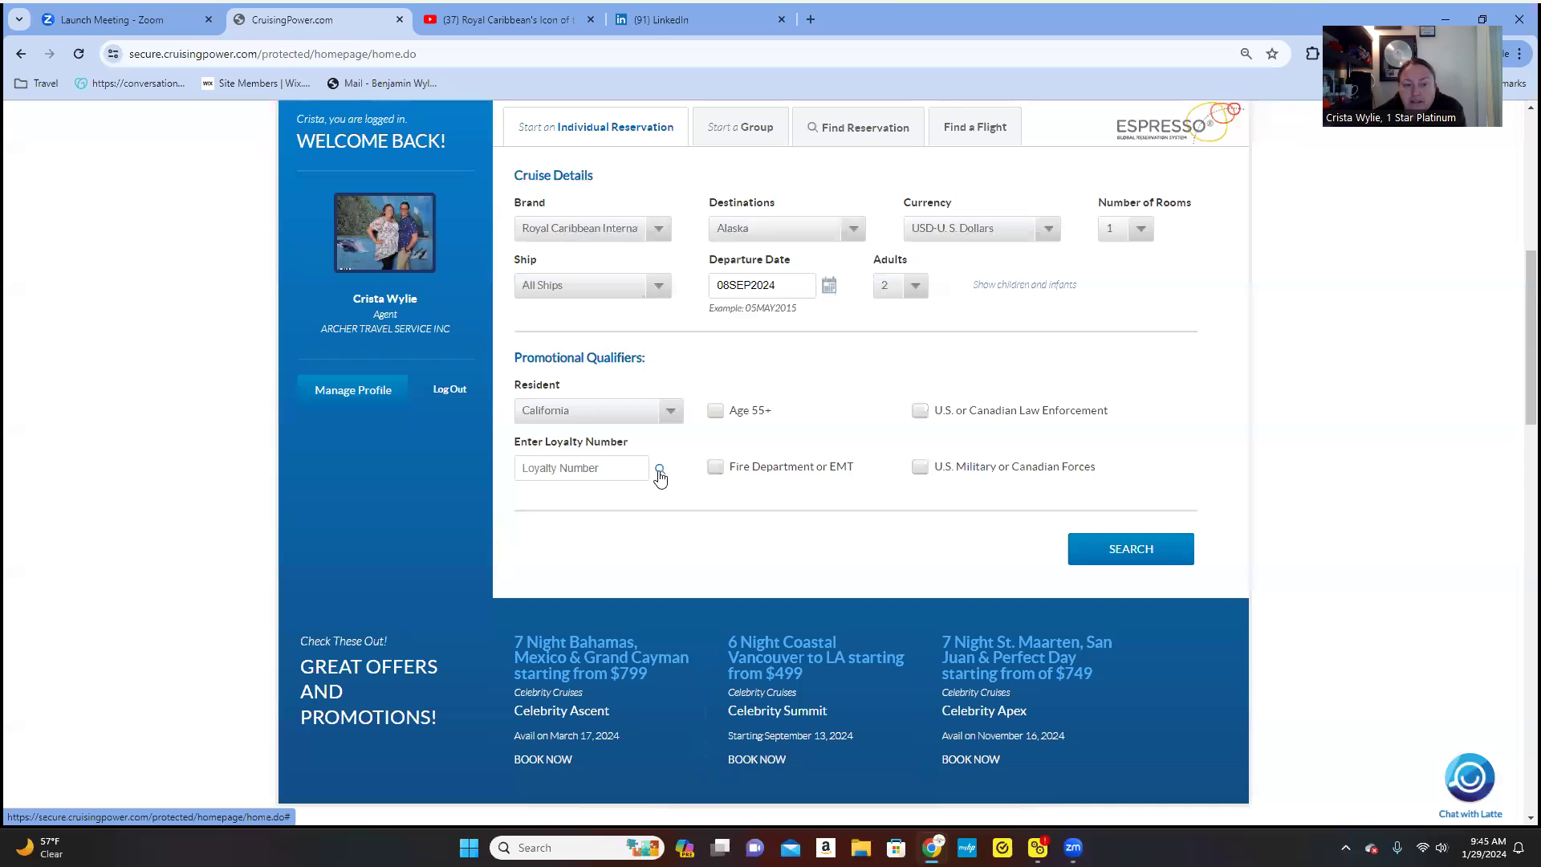
click(715, 469)
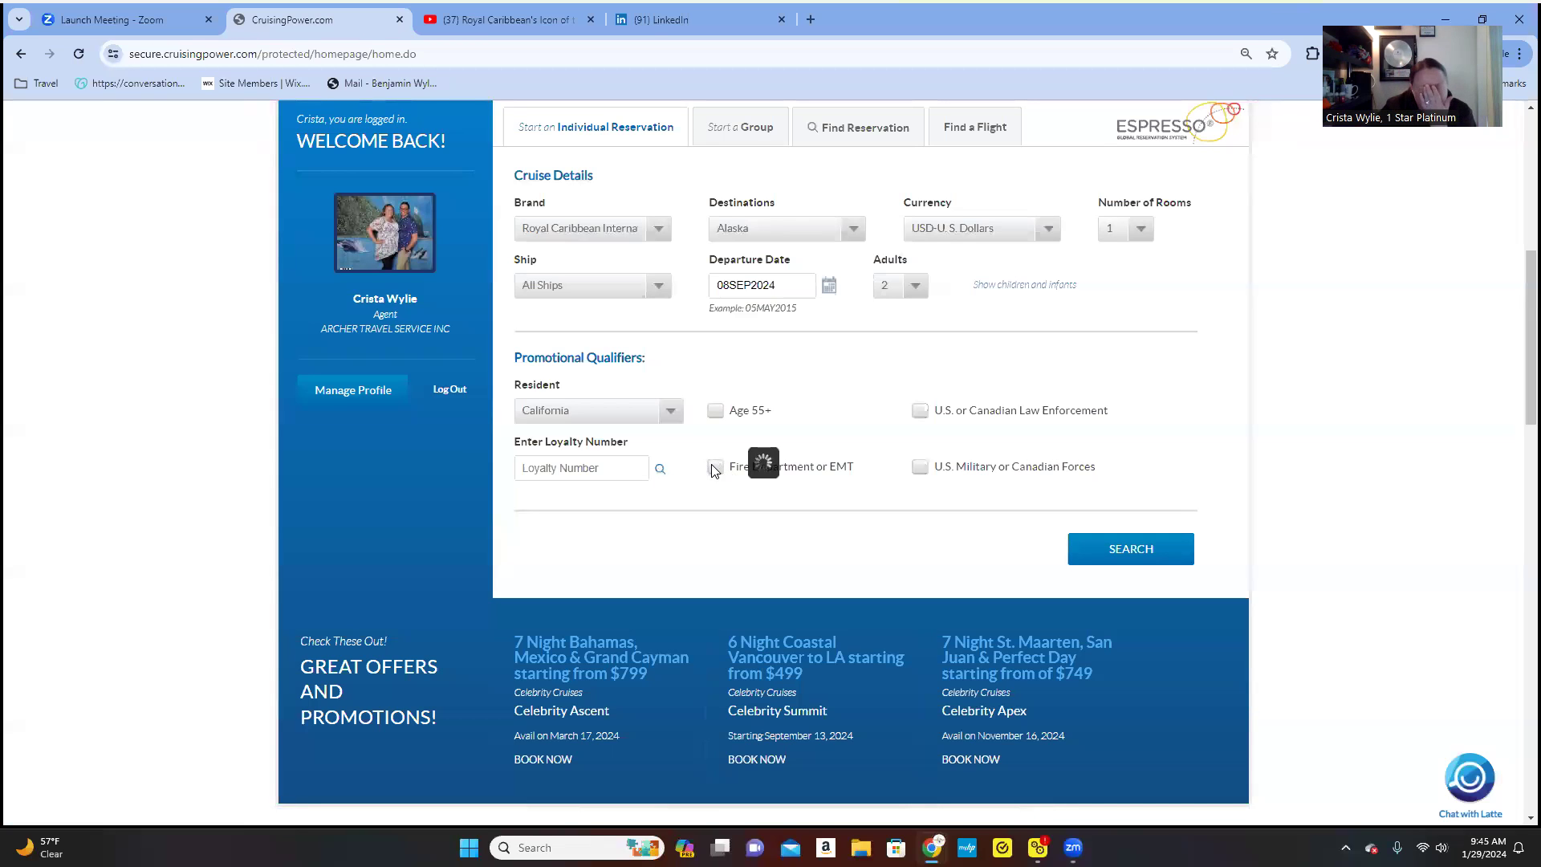
click(688, 251)
- Fill the guest's name and date of birth from saved suggestions and search for a loyalty number
click(594, 299)
click(614, 445)
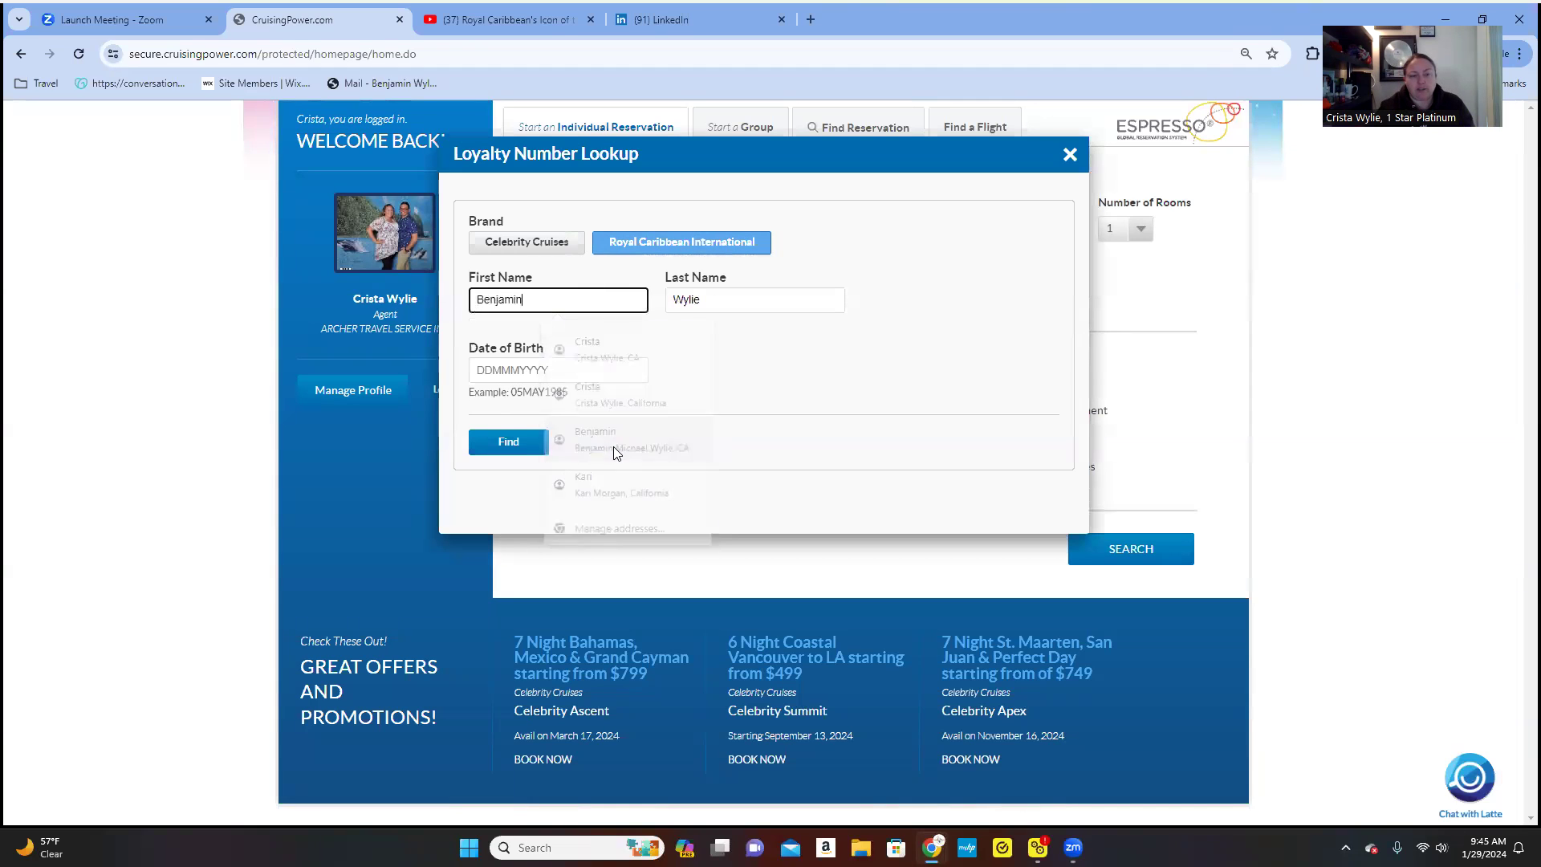
click(525, 365)
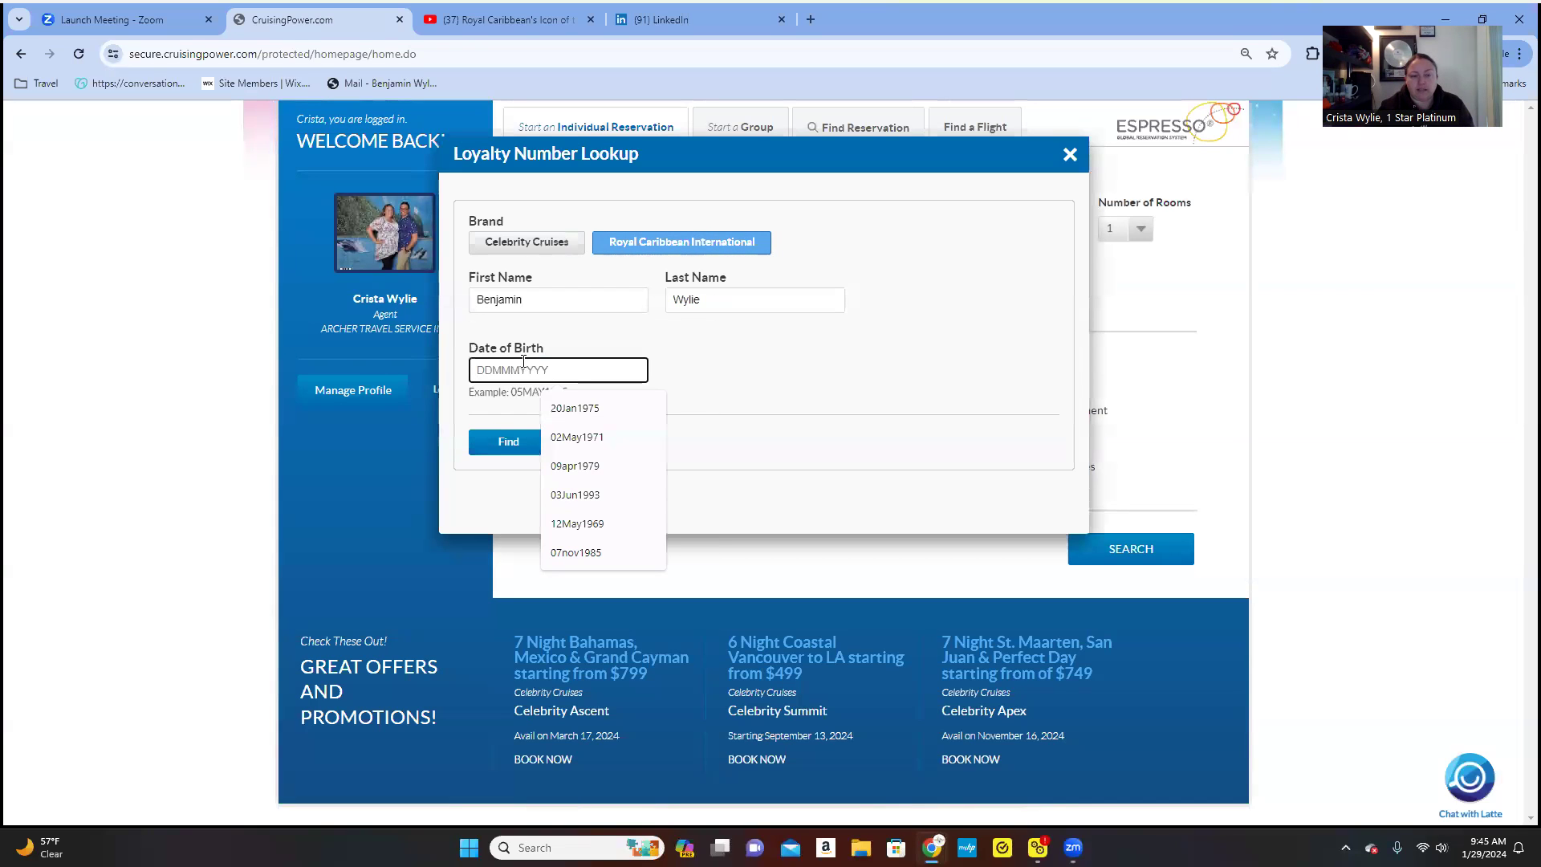
click(554, 410)
click(533, 442)
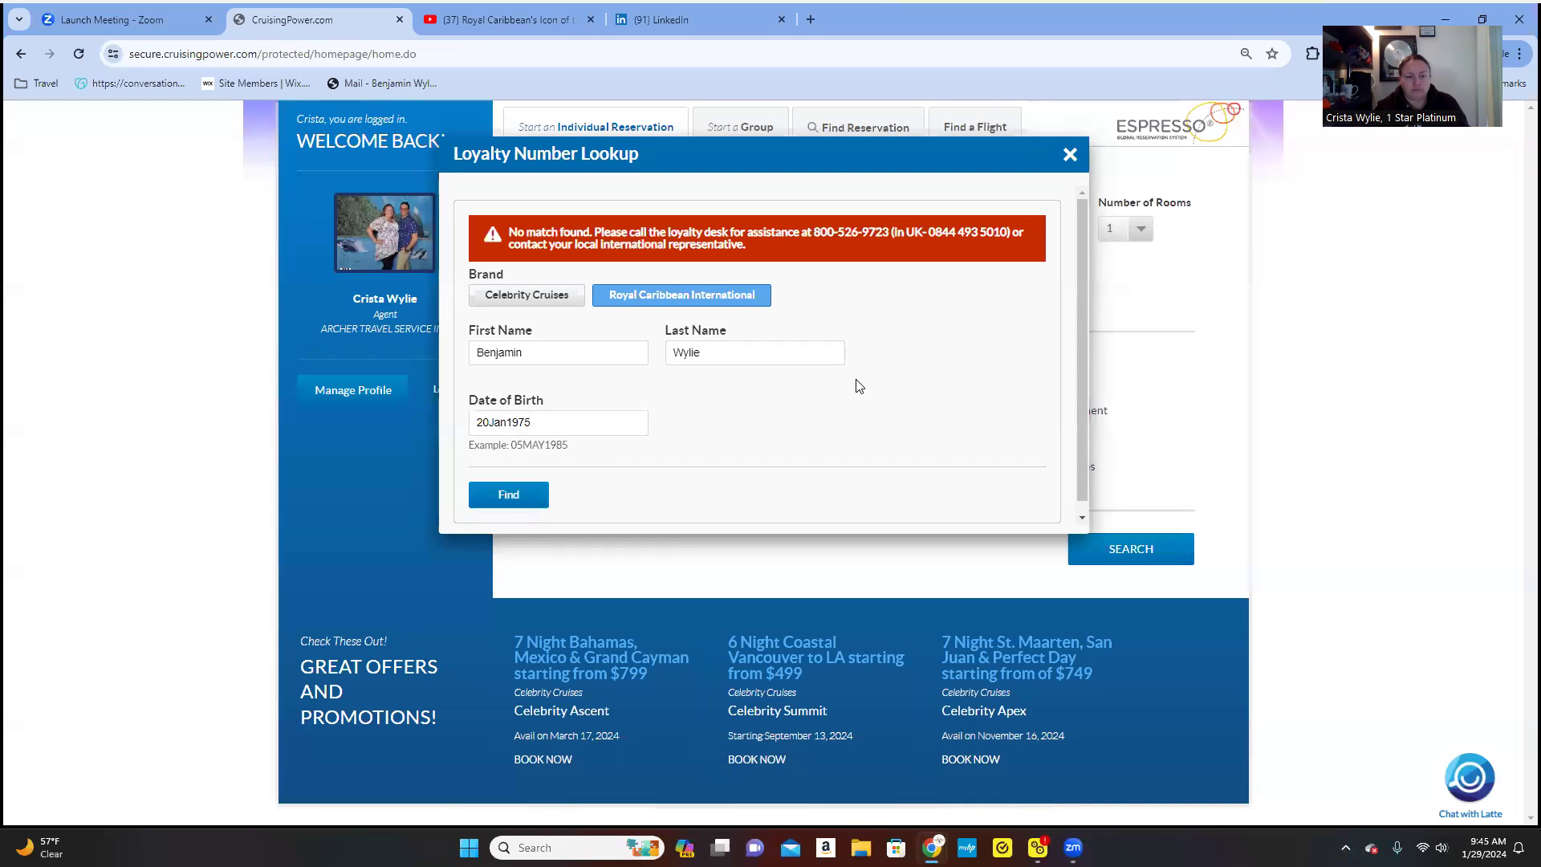
- Re-check the name and birth date entries, rerun the search, and close the lookup
click(519, 353)
click(683, 353)
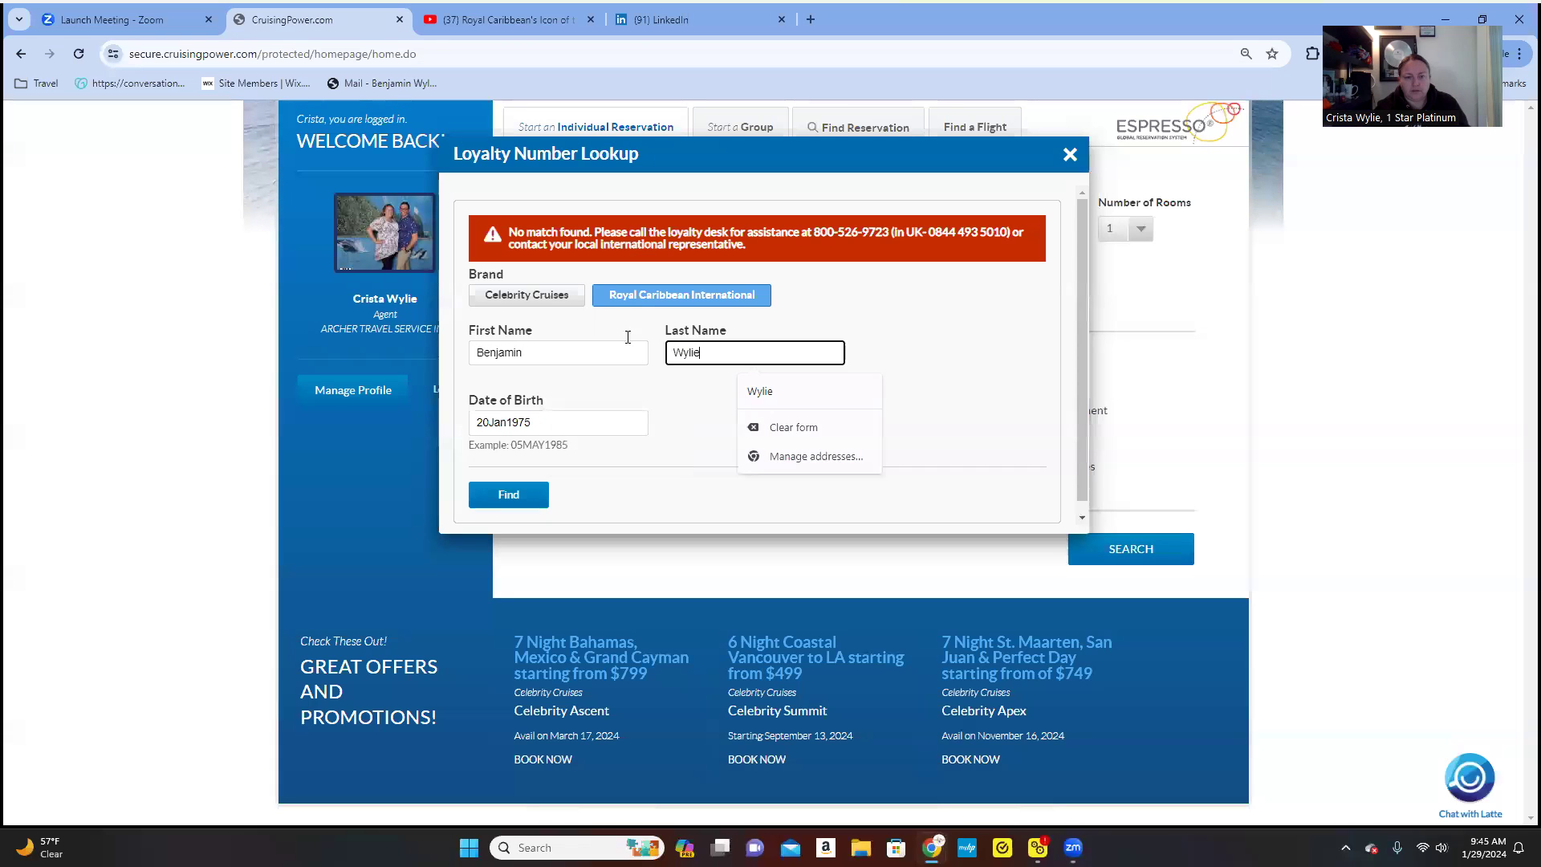
click(570, 421)
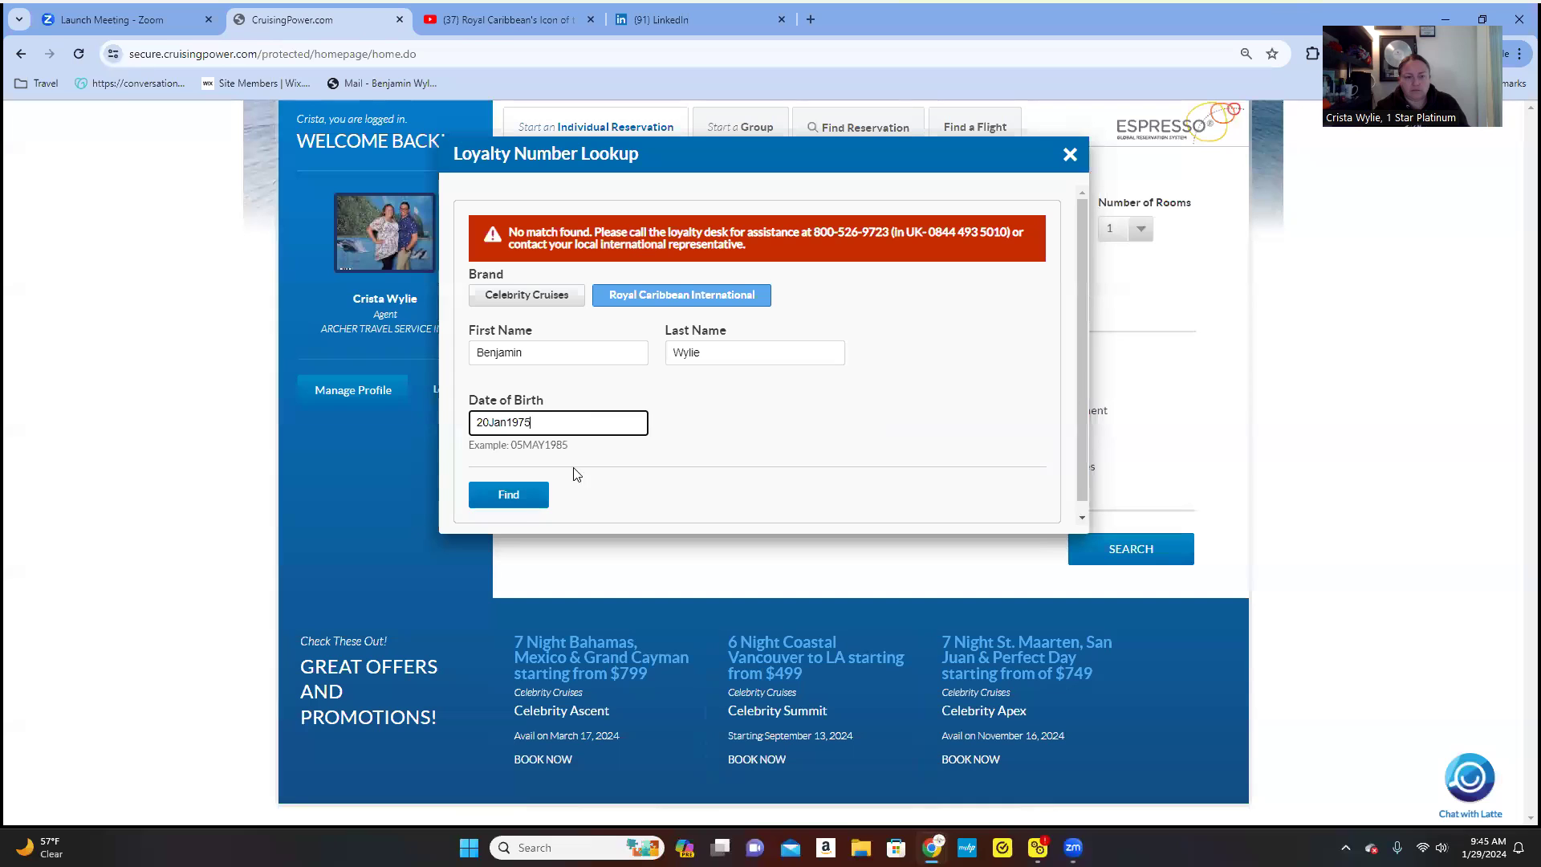
click(509, 494)
click(1070, 155)
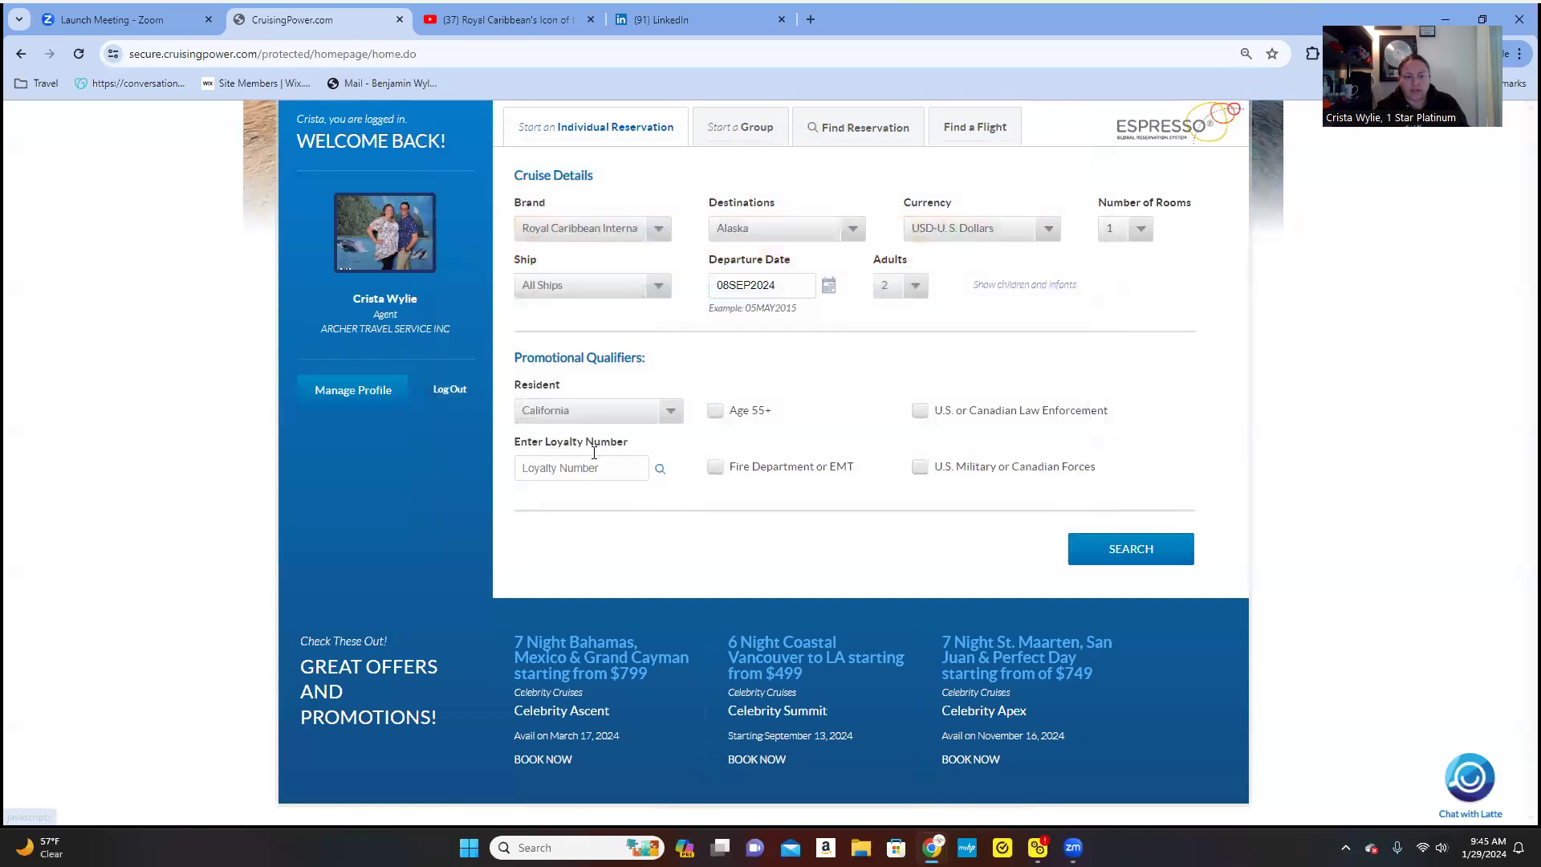
- Redo the lookup with another saved guest name and birth date under Royal Caribbean International
click(659, 469)
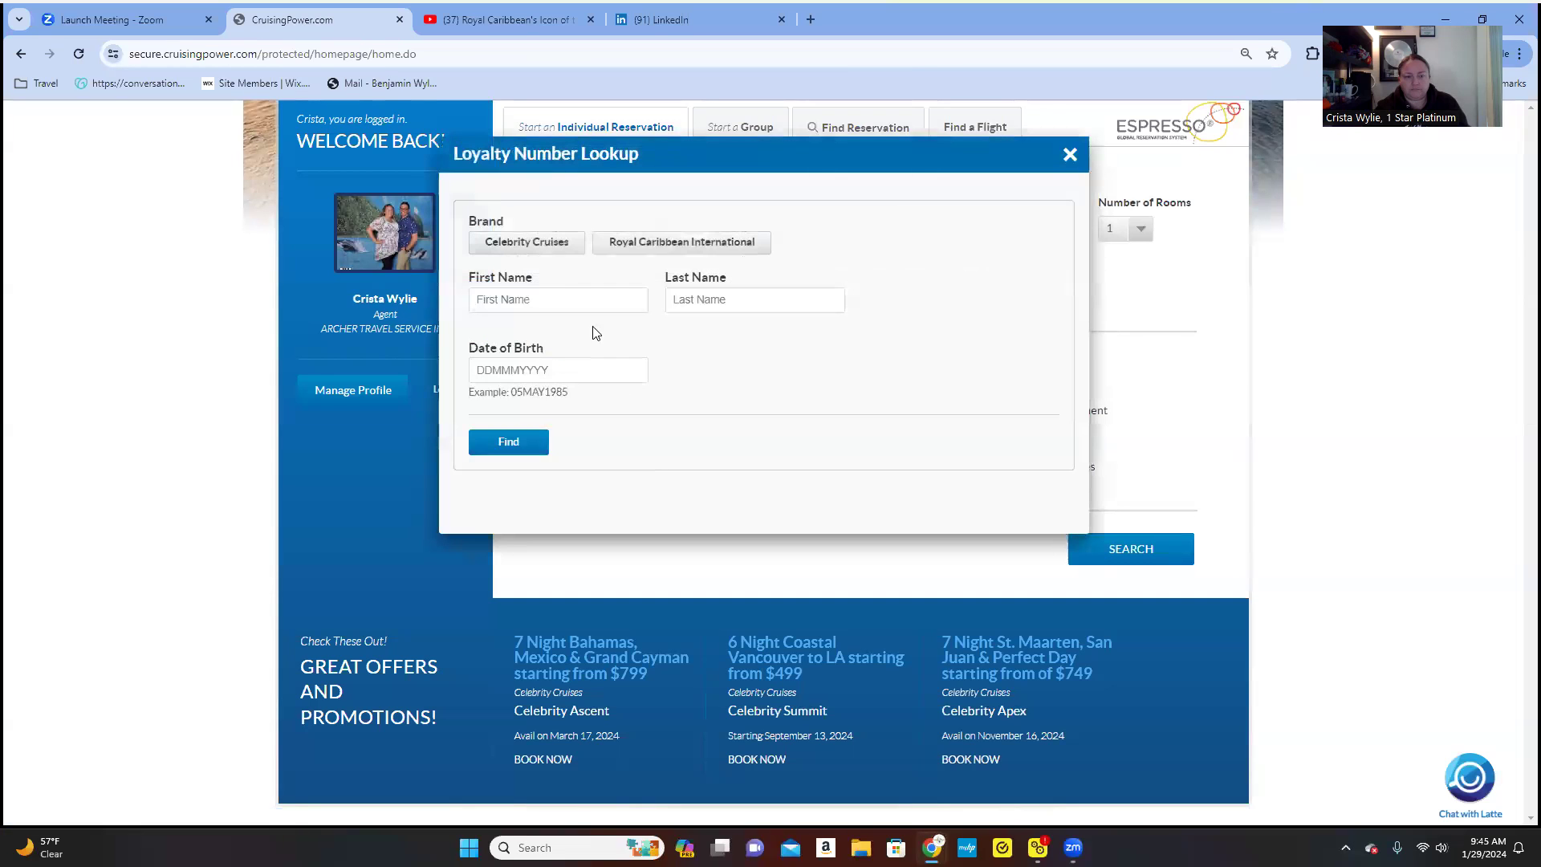
click(584, 302)
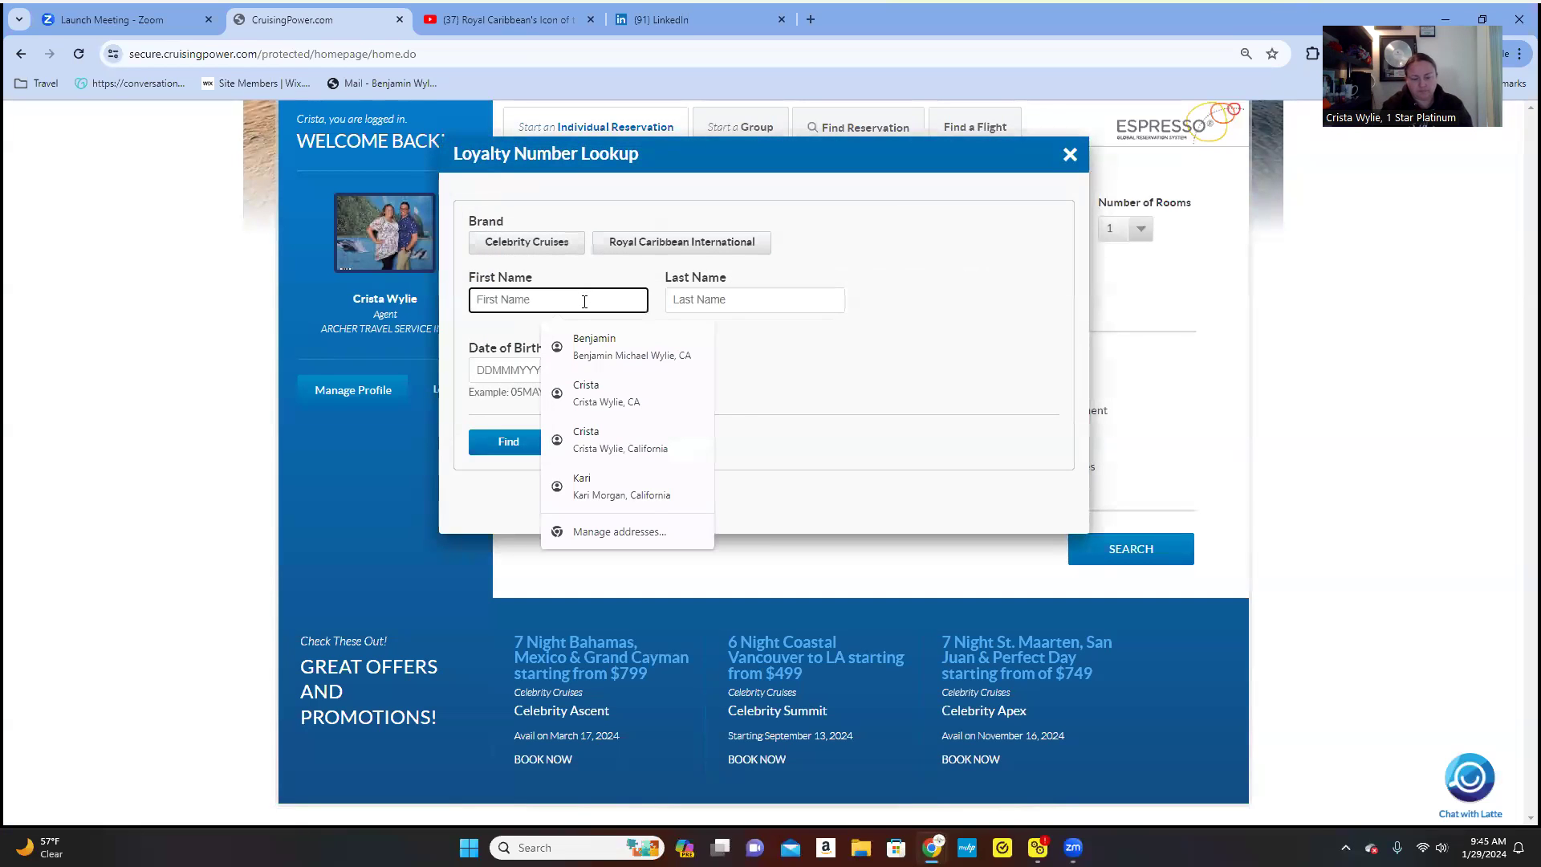
text(Ben)
click(590, 346)
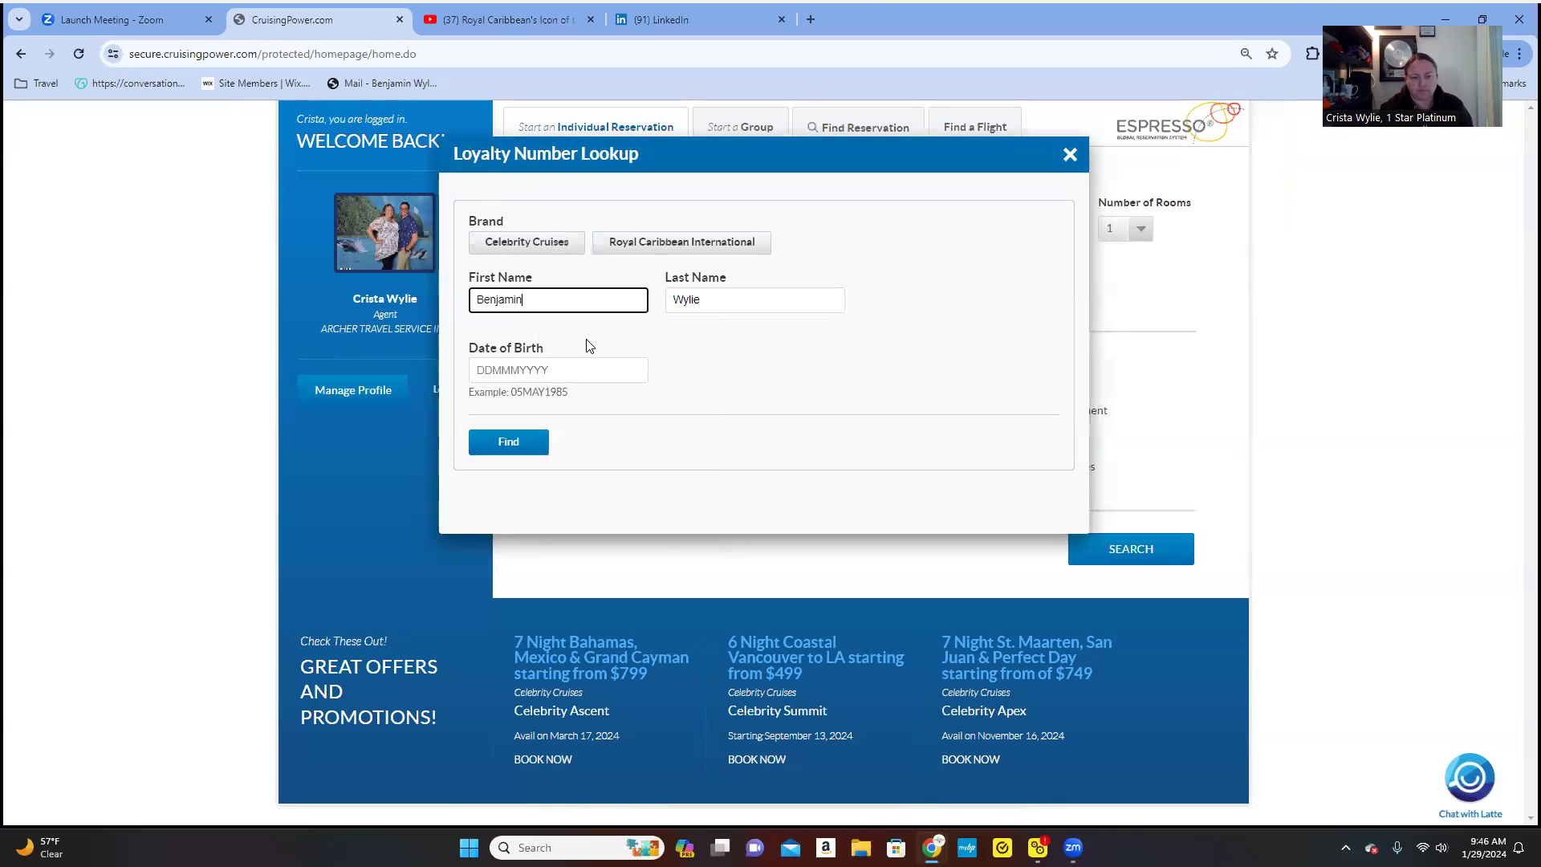
click(559, 366)
click(572, 408)
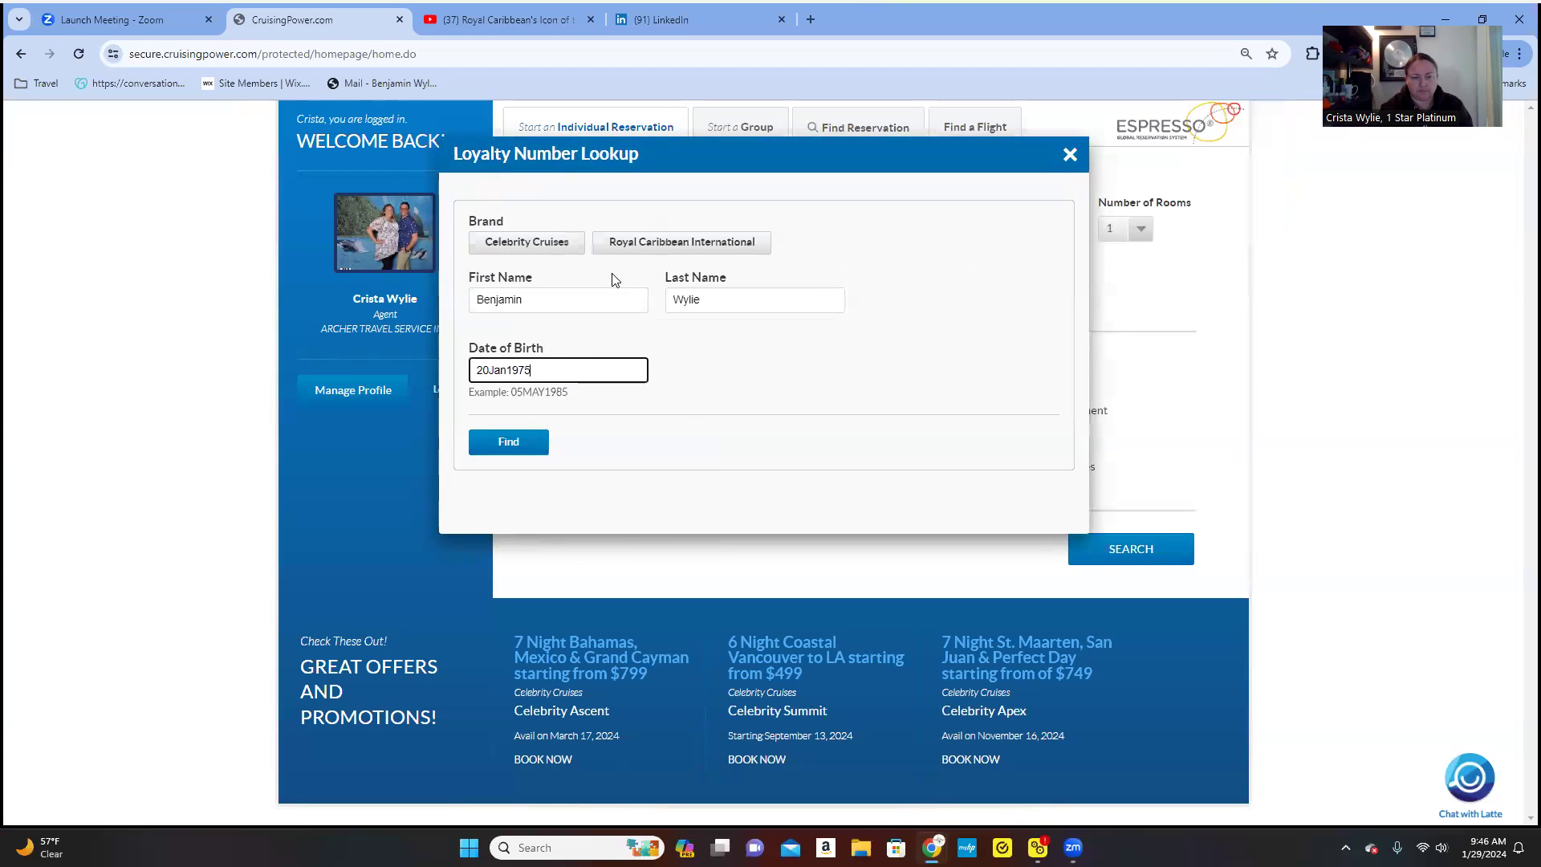
click(626, 245)
click(528, 447)
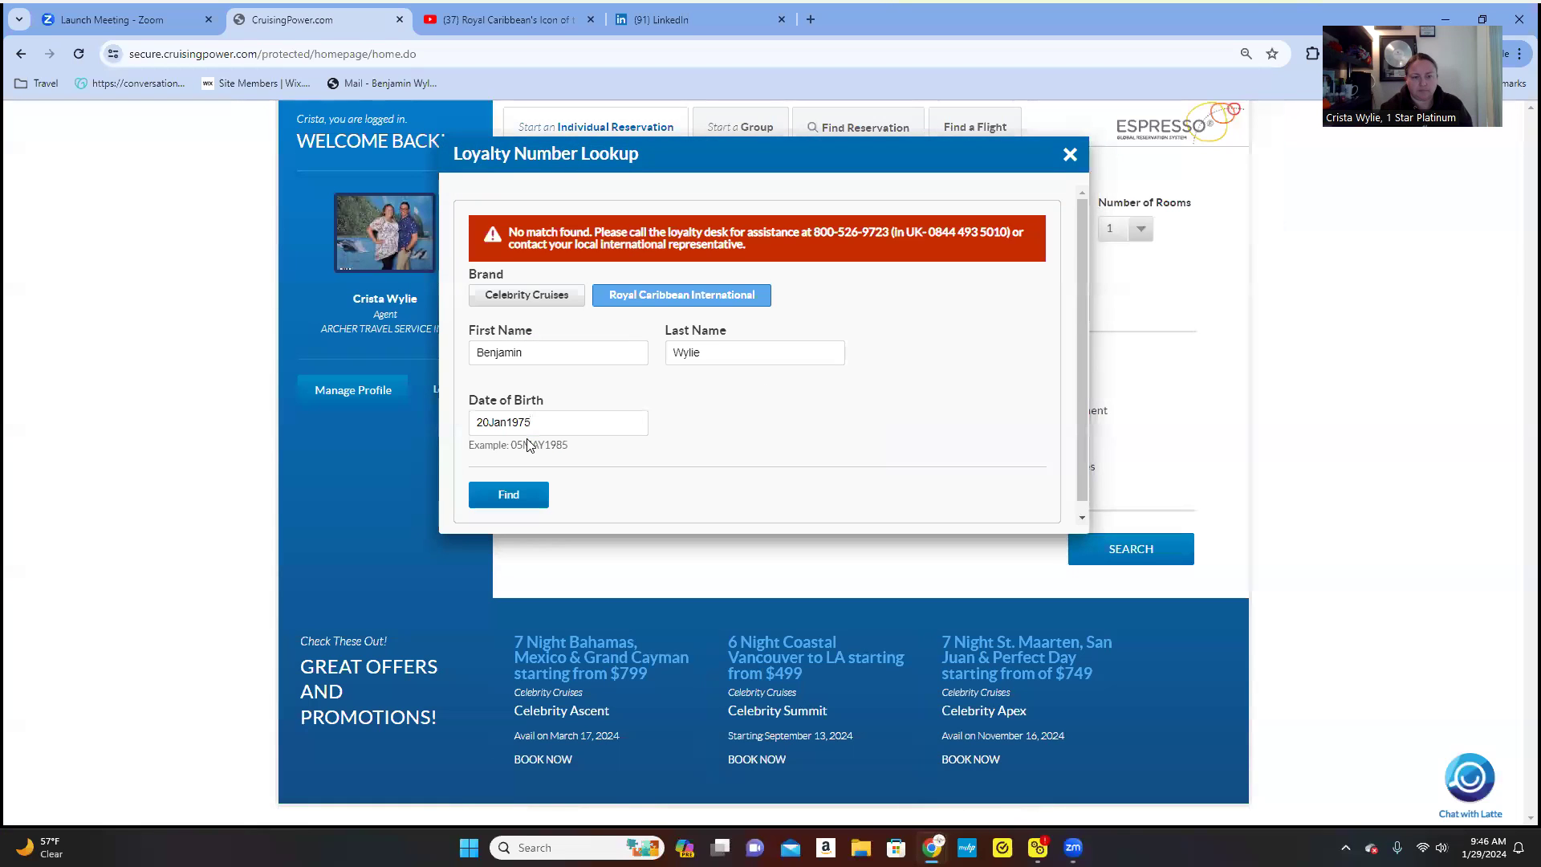
- Retype the guest's first and last name, pick an October birth date, and search again
double_click(529, 356)
text(B)
key(BackSpace)
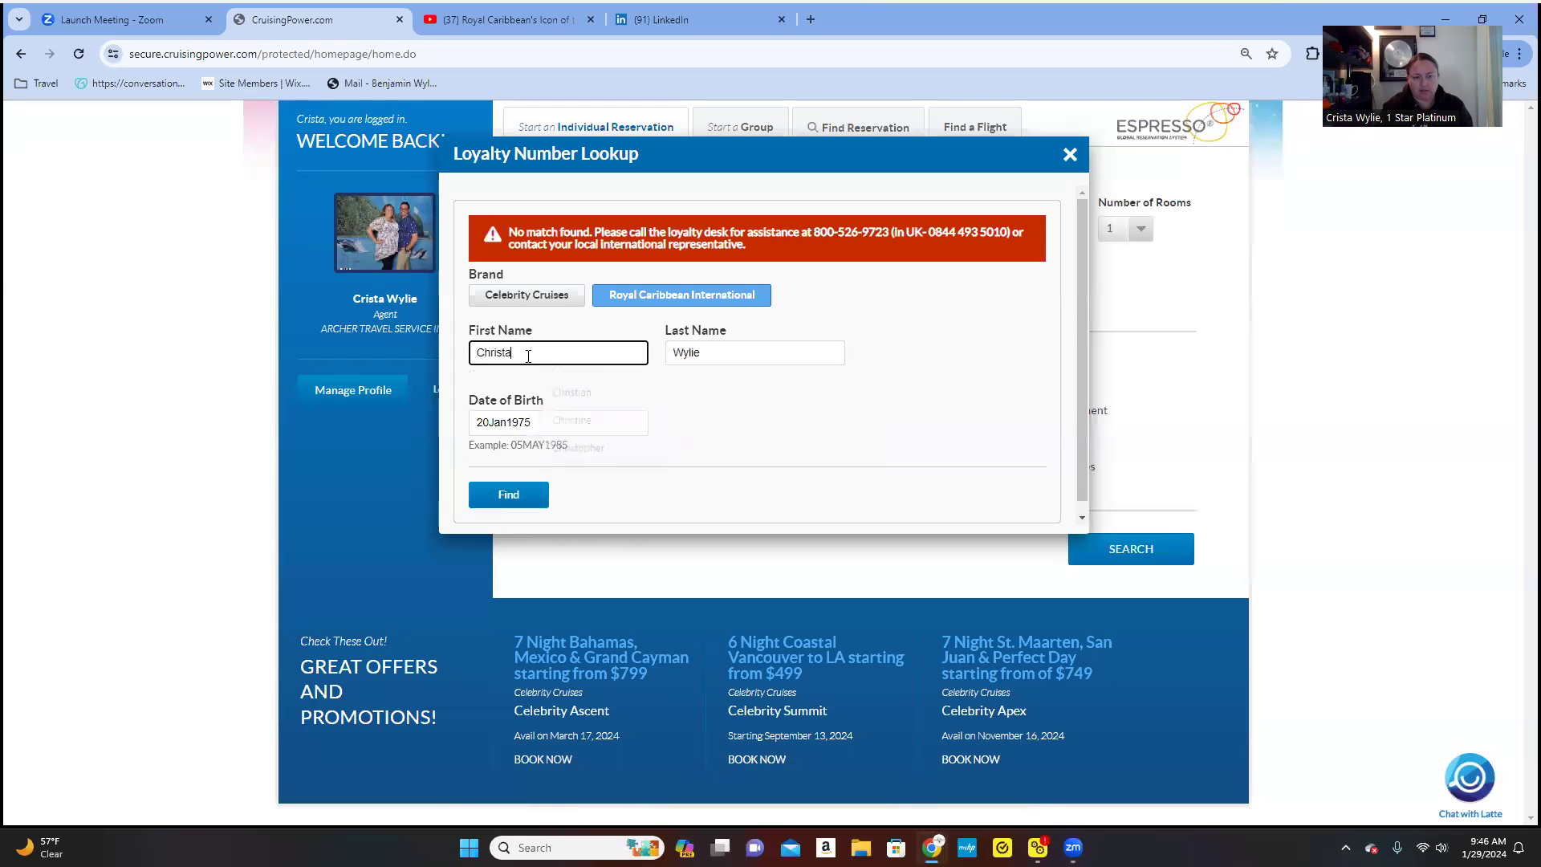
key(Tab)
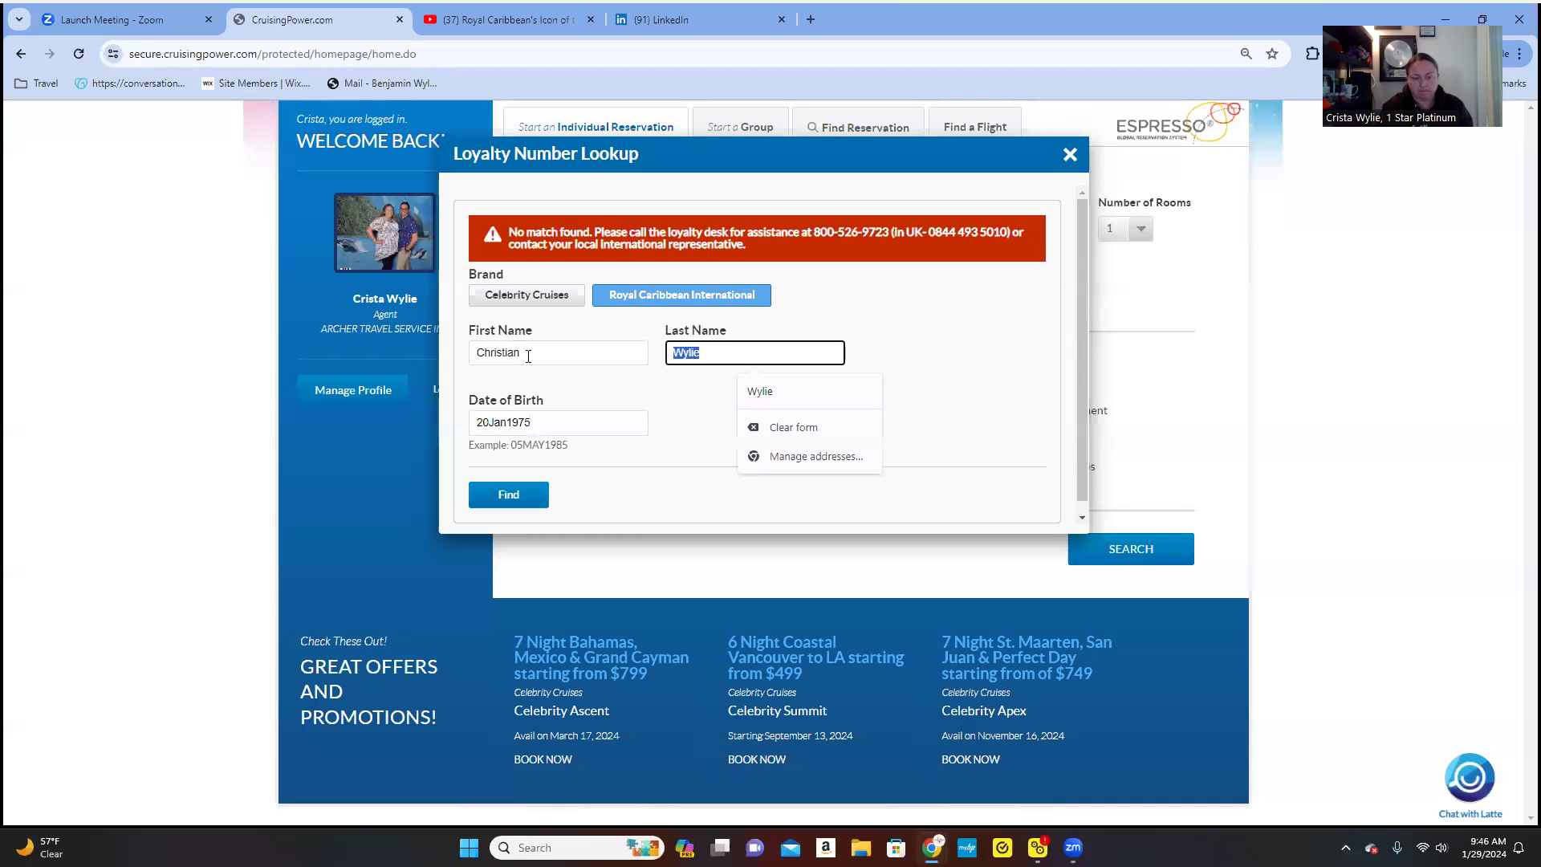
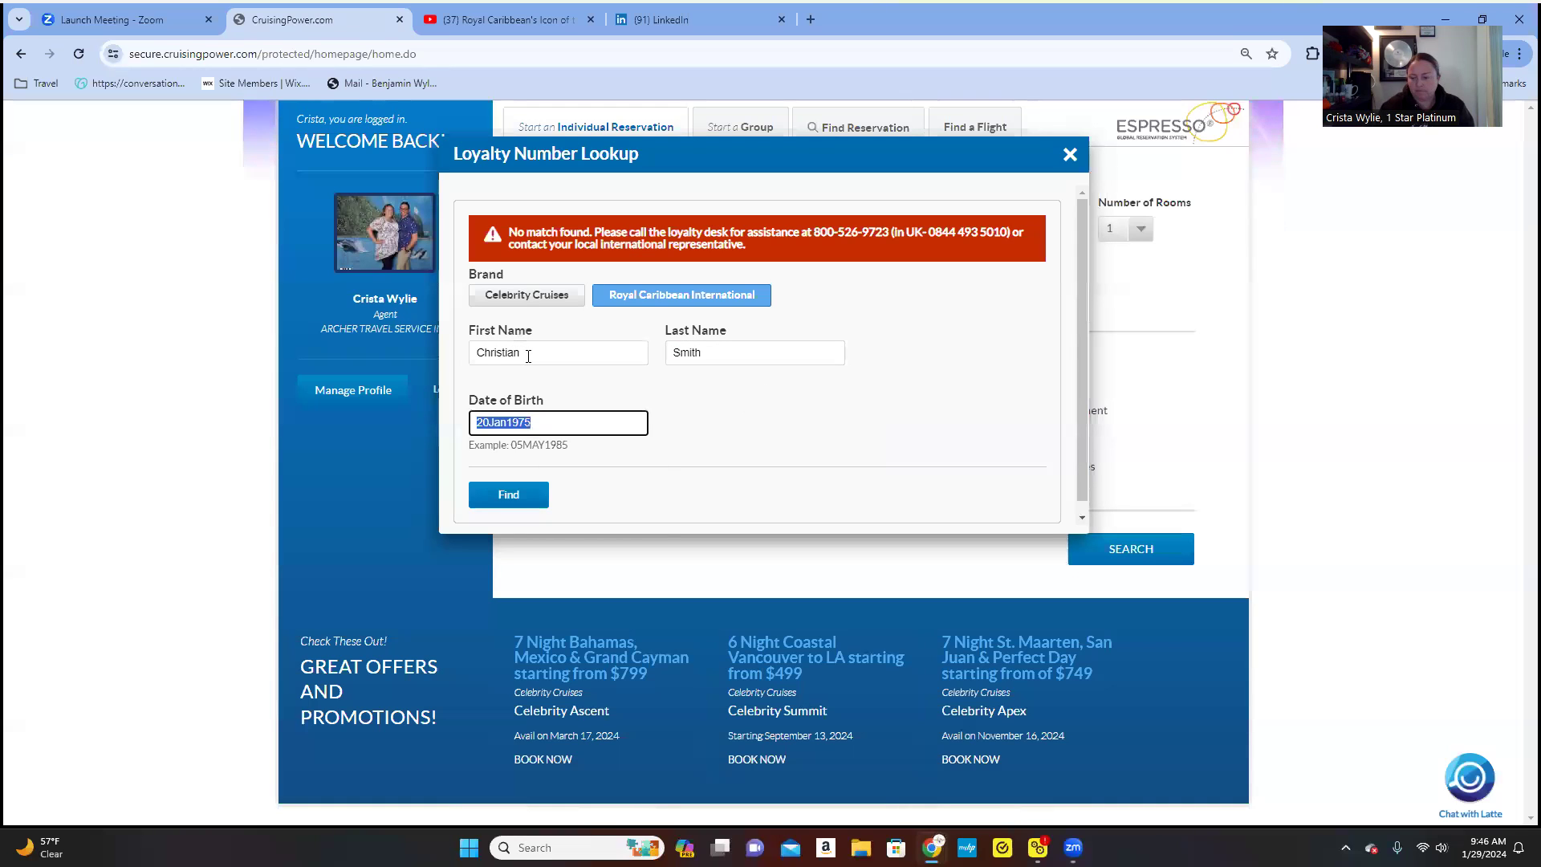
text(165)
key(BackSpace)
text(Oct)
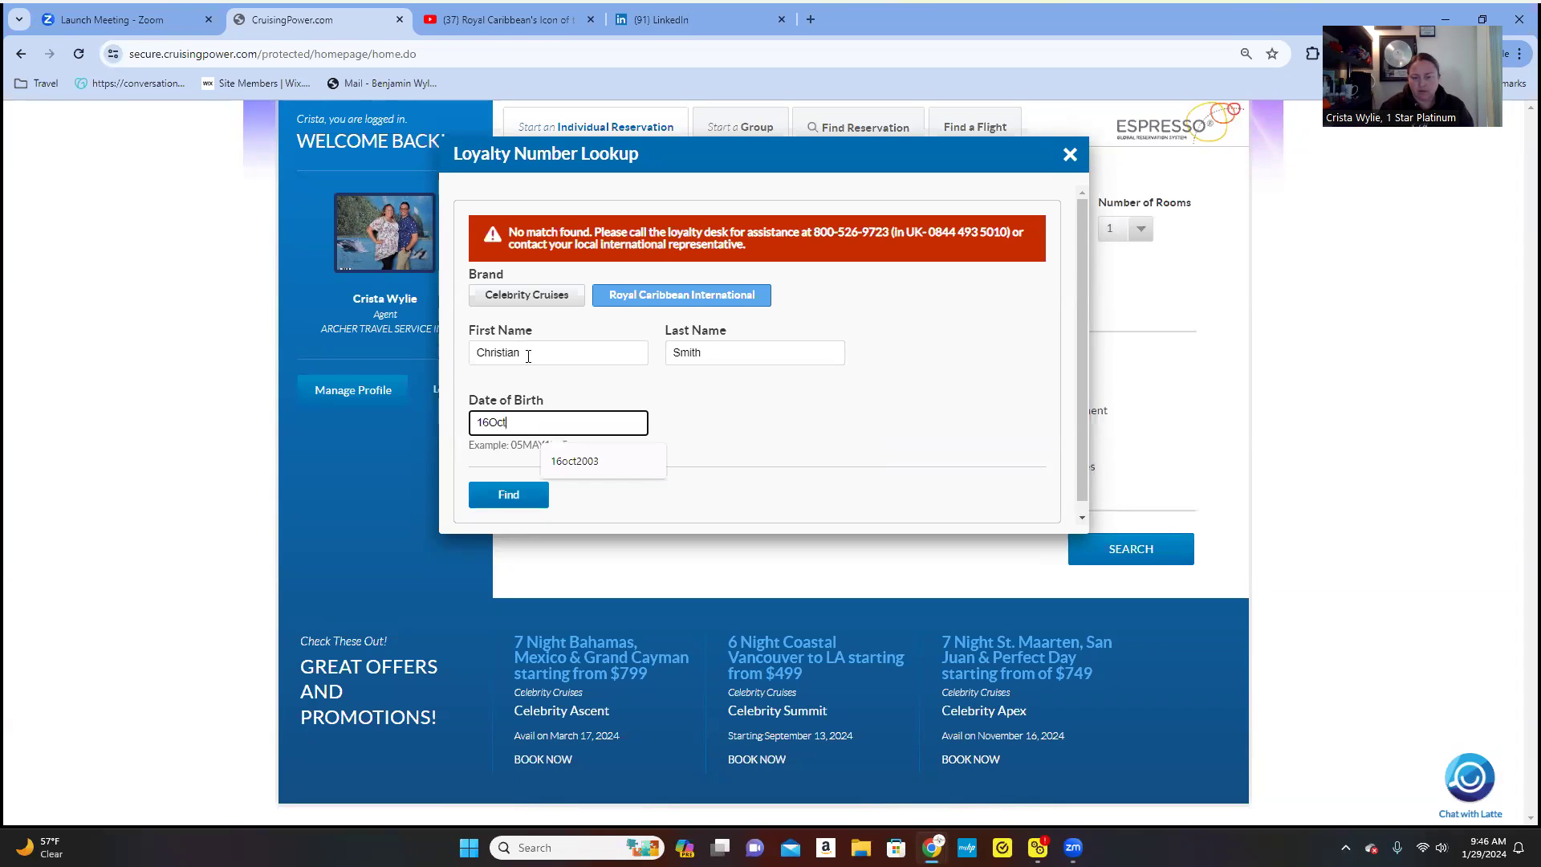
click(601, 462)
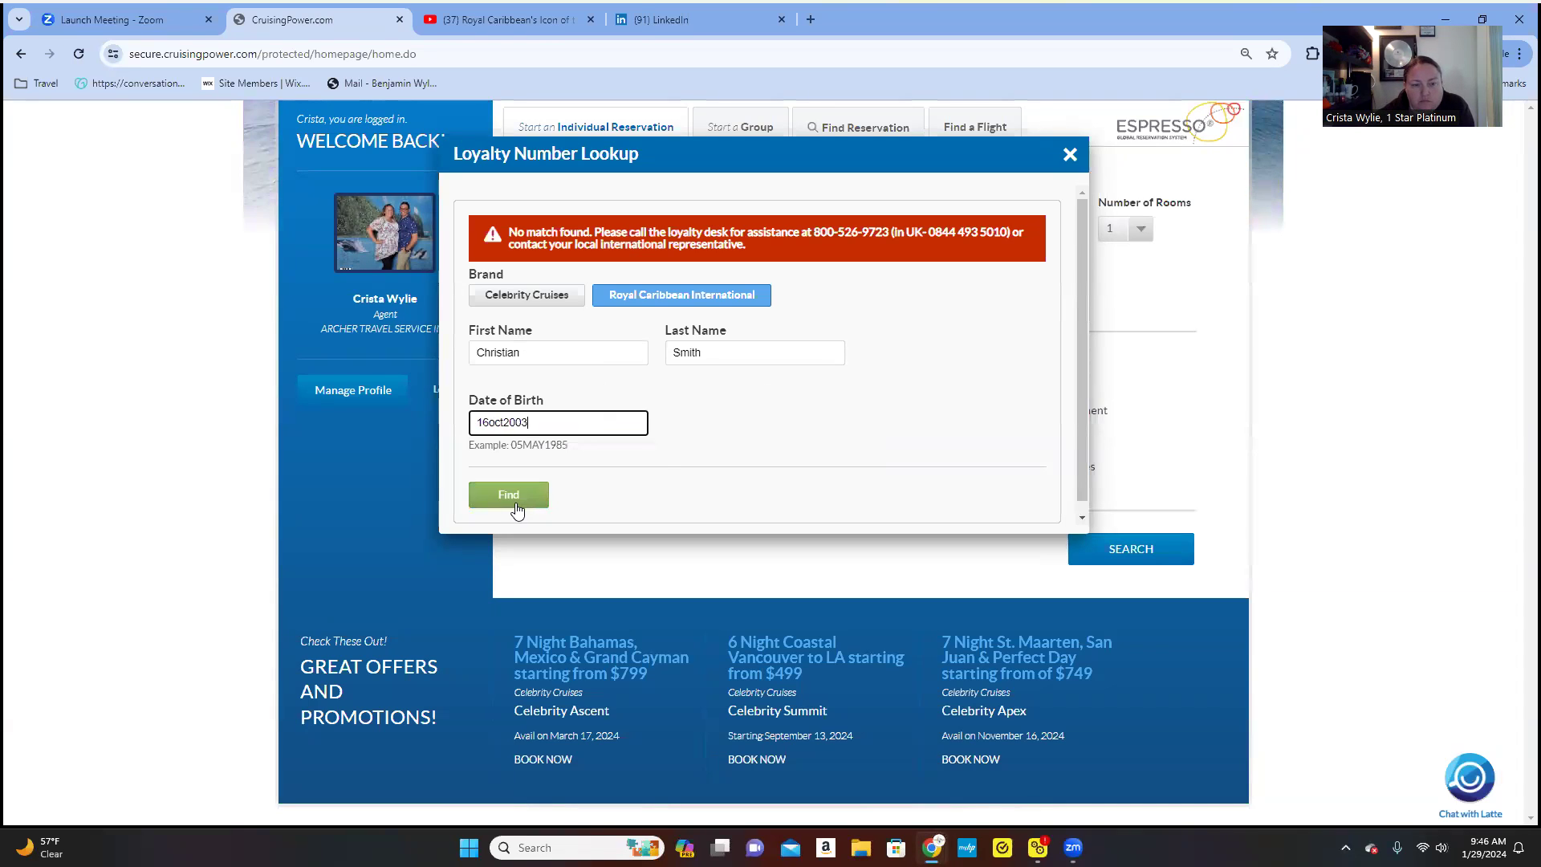
click(517, 505)
- Close the lookup, leave Loyalty Number empty, and search Alaska sailings for 08SEP2024
click(1072, 157)
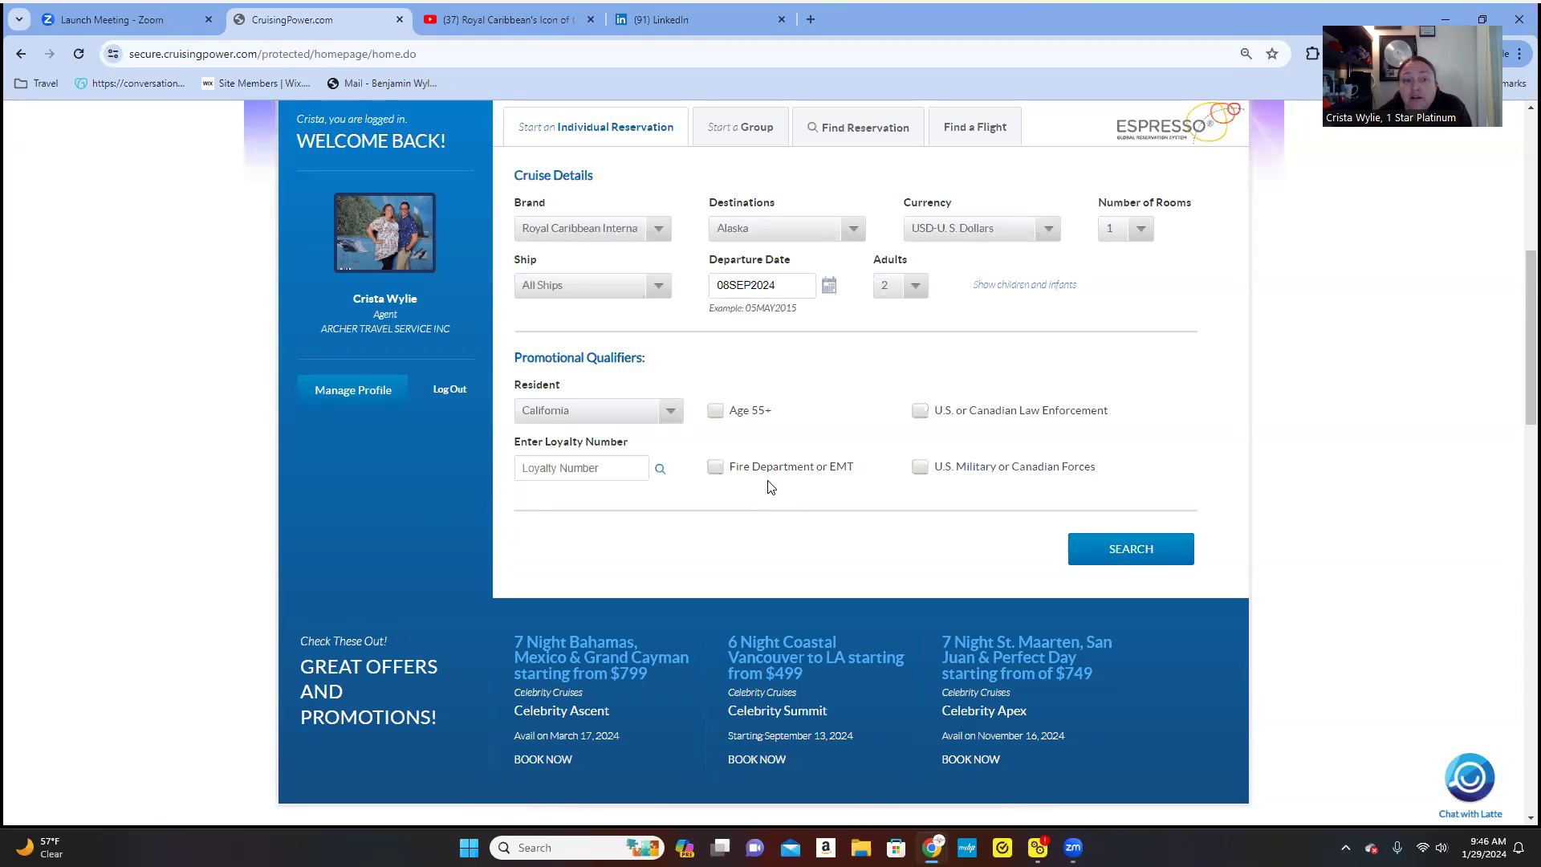
click(618, 472)
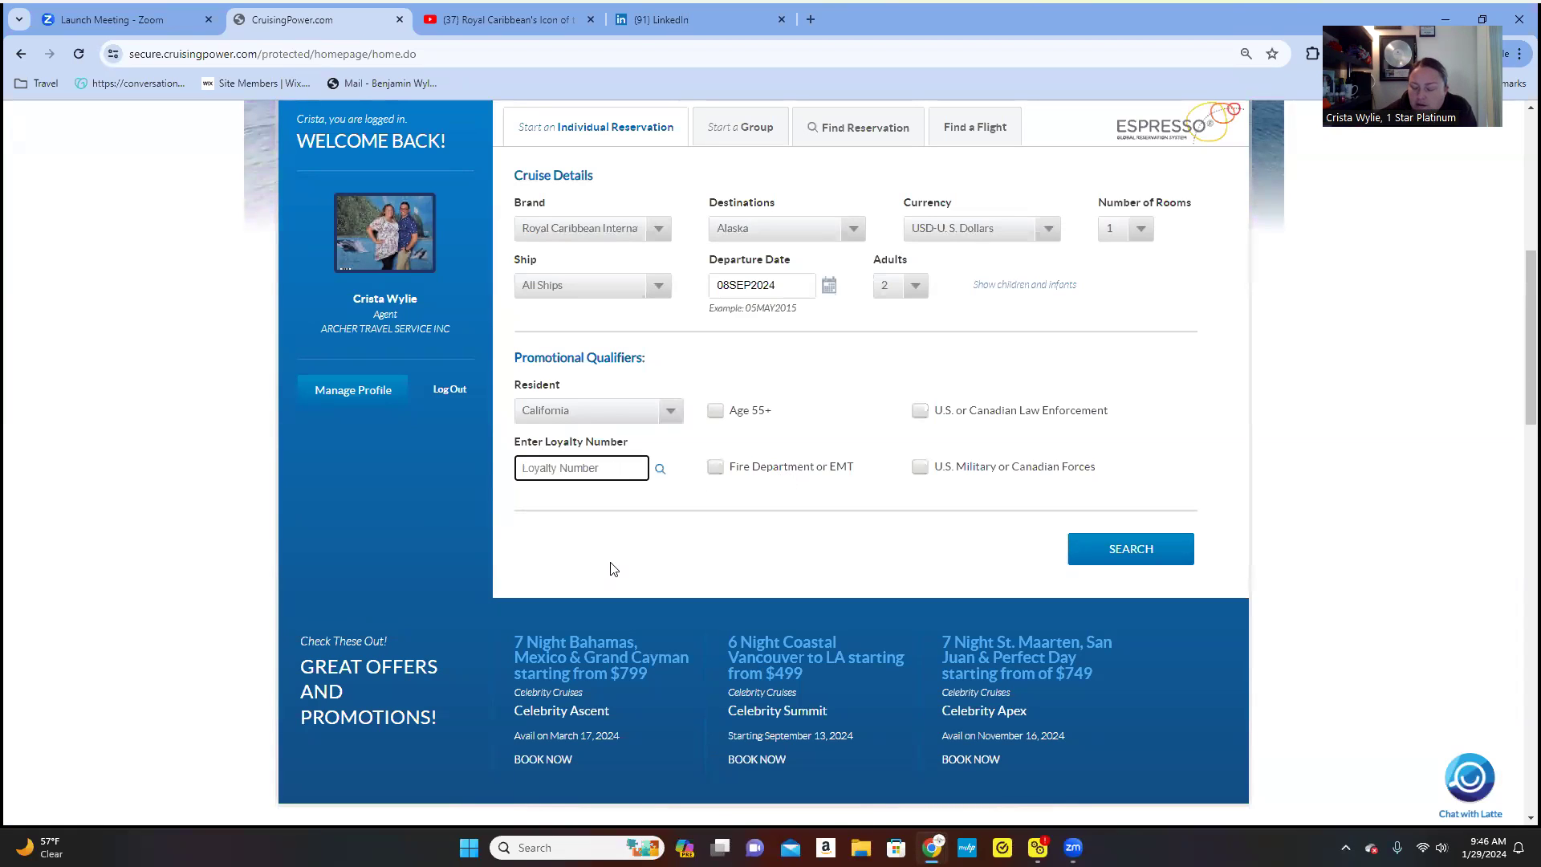
text(350)
key(BackSpace)
key(BackSpace)
key(BackSpace)
key(BackSpace)
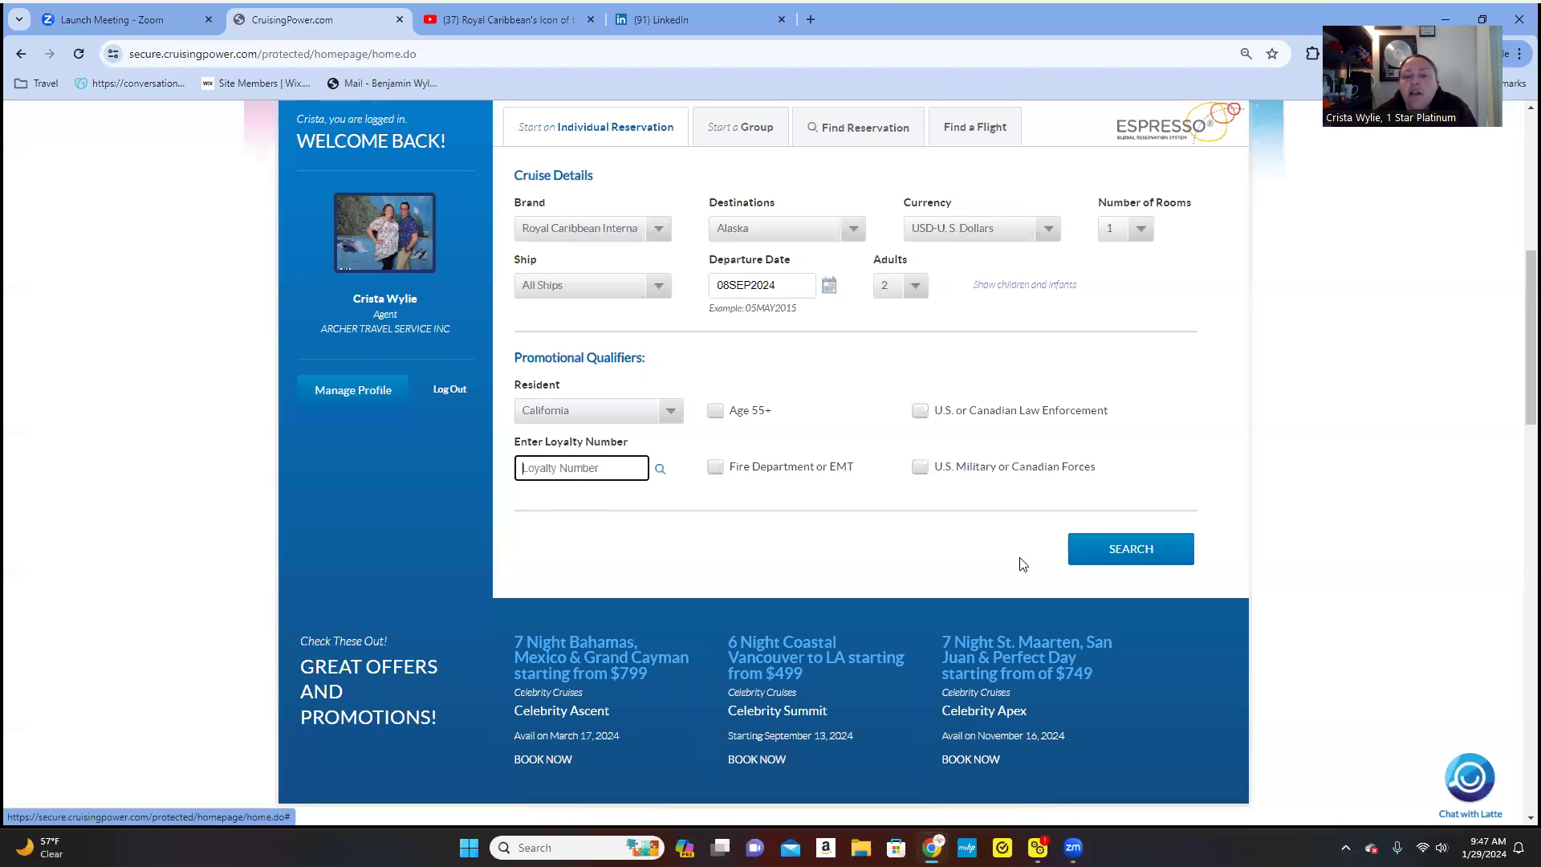
click(1122, 559)
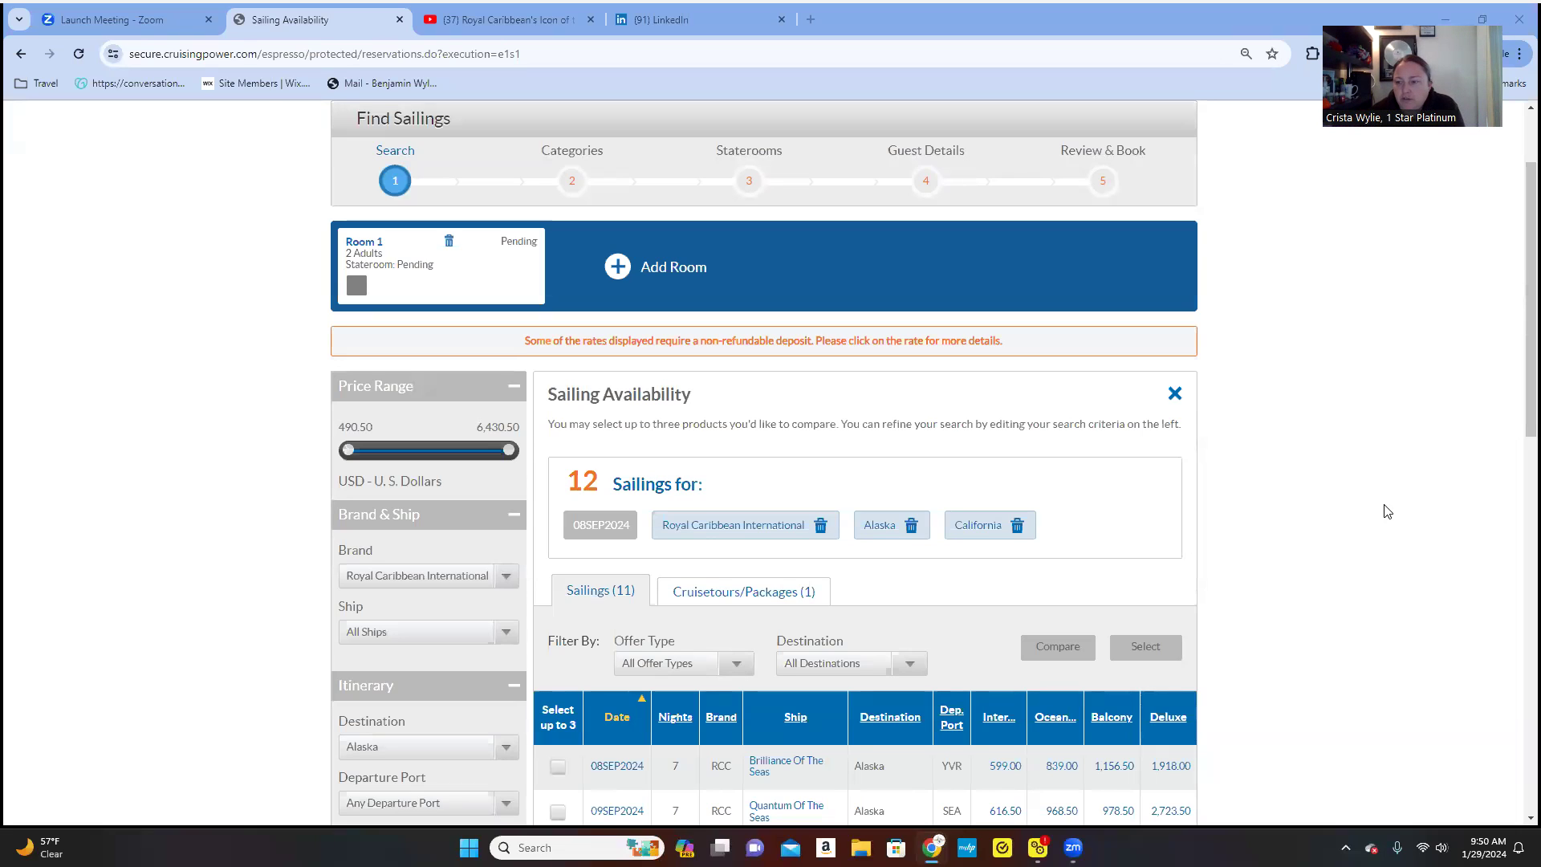
scroll(1208, 552, down, 6)
scroll(1209, 551, up, 6)
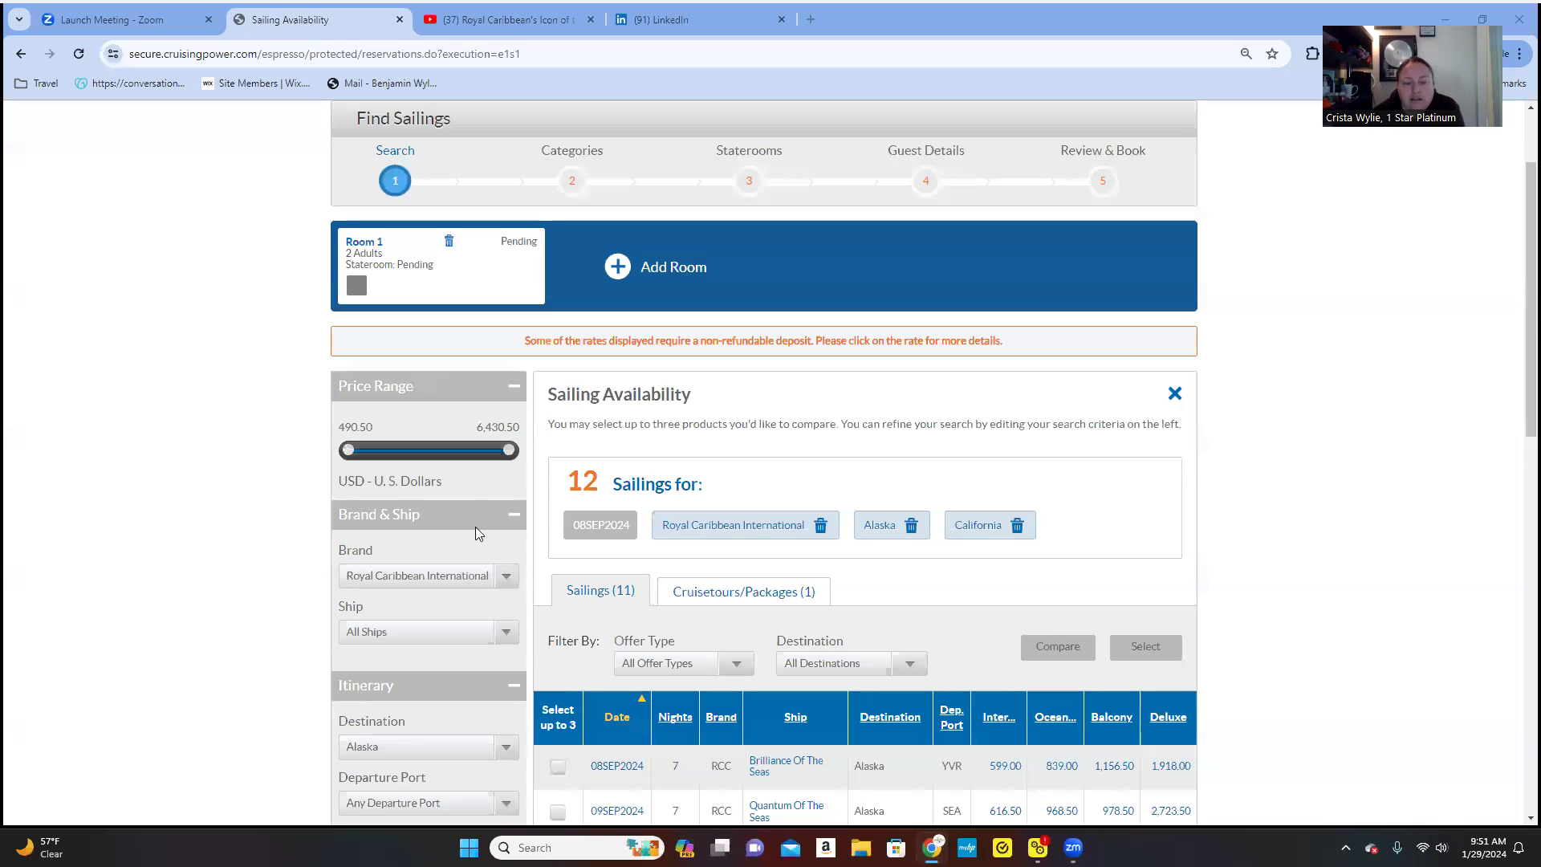
scroll(191, 370, down, 6)
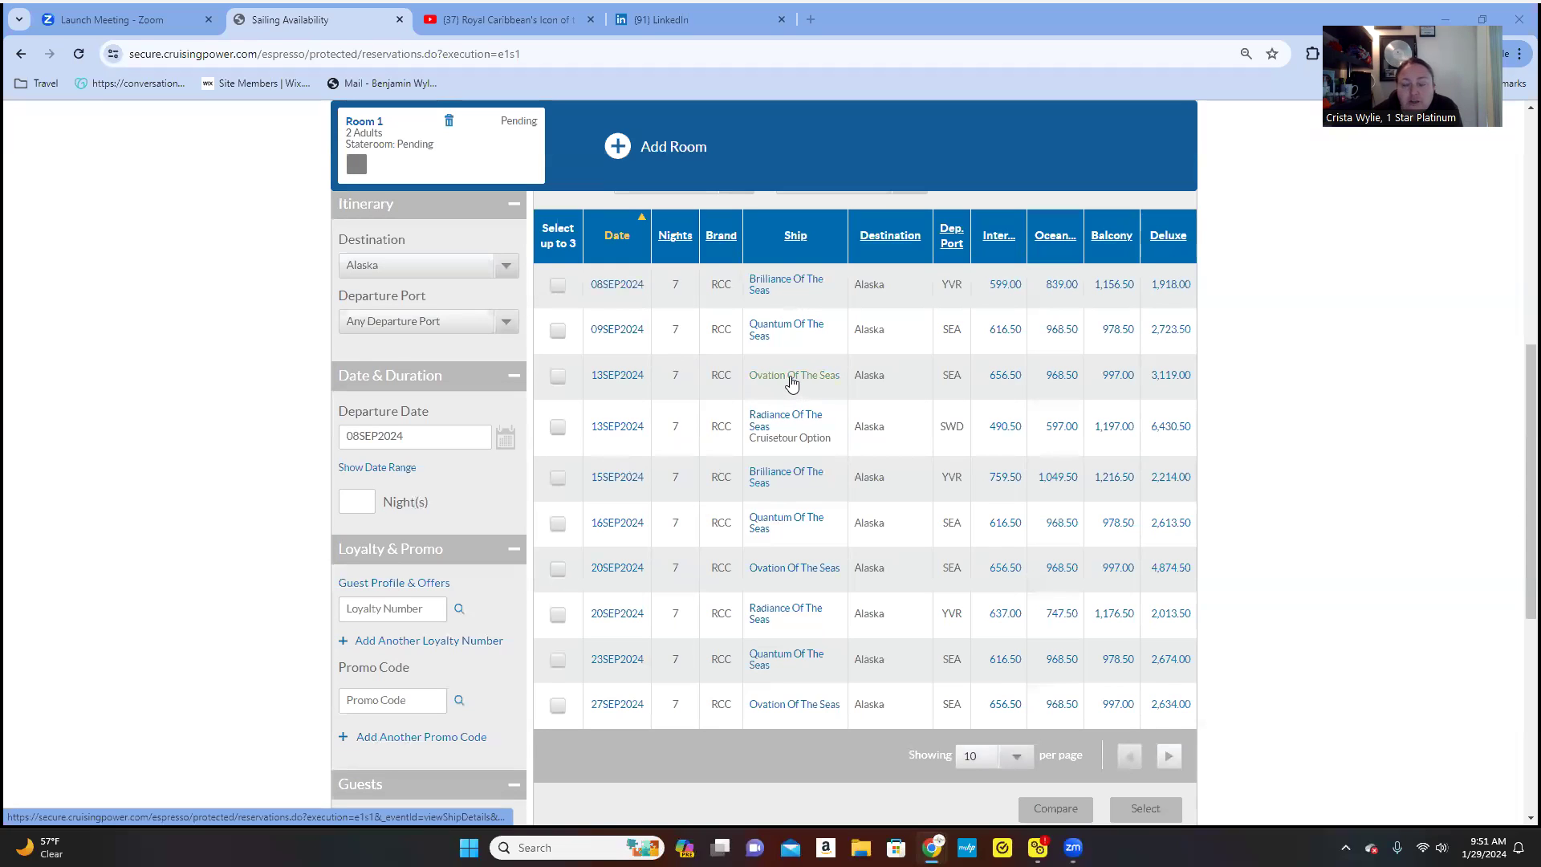
click(785, 286)
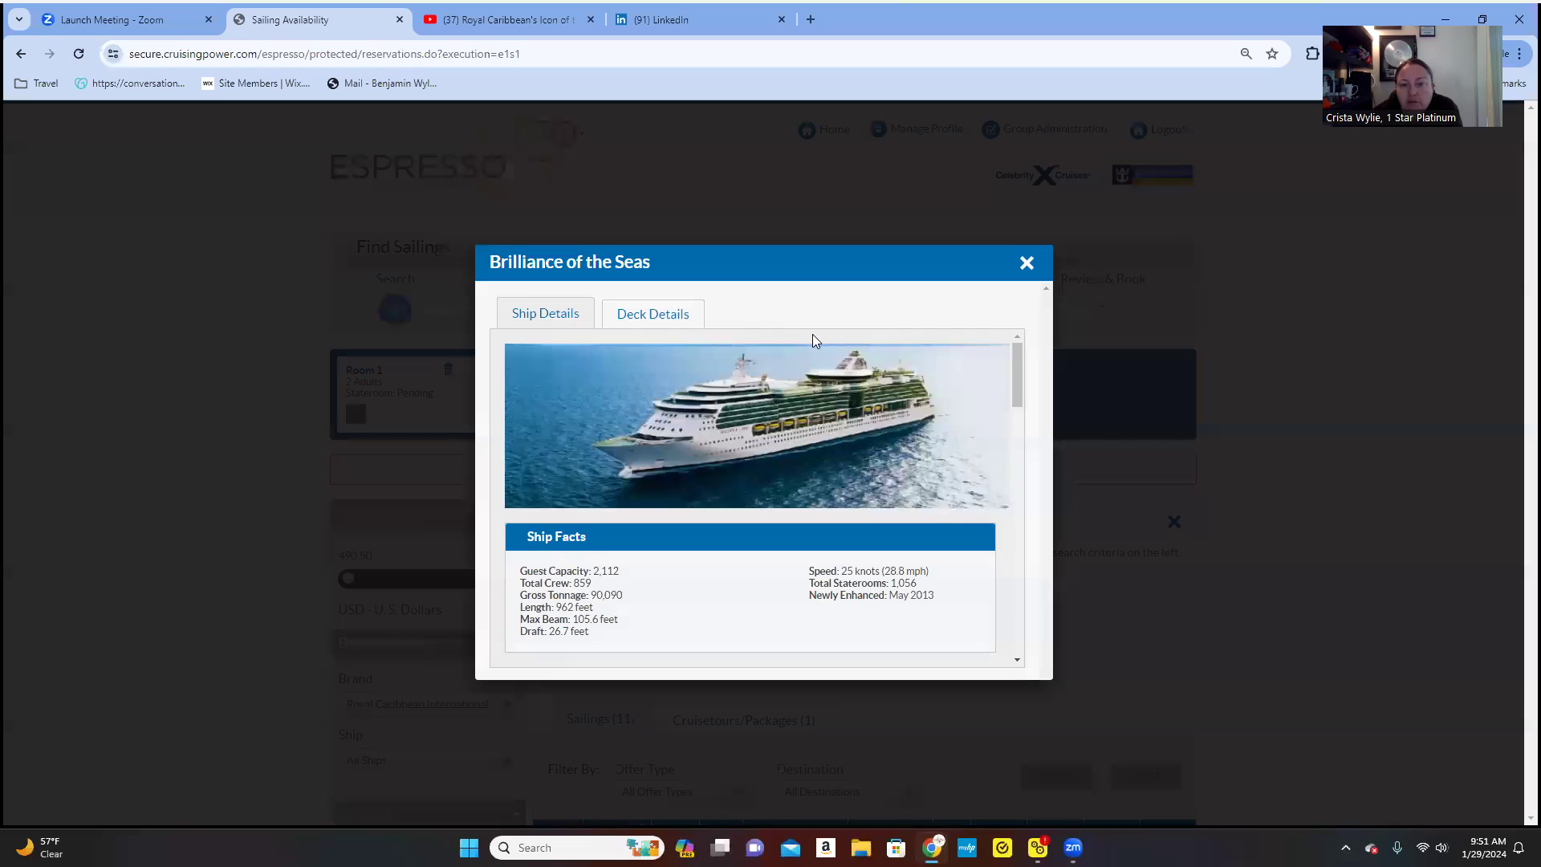
scroll(803, 436, down, 10)
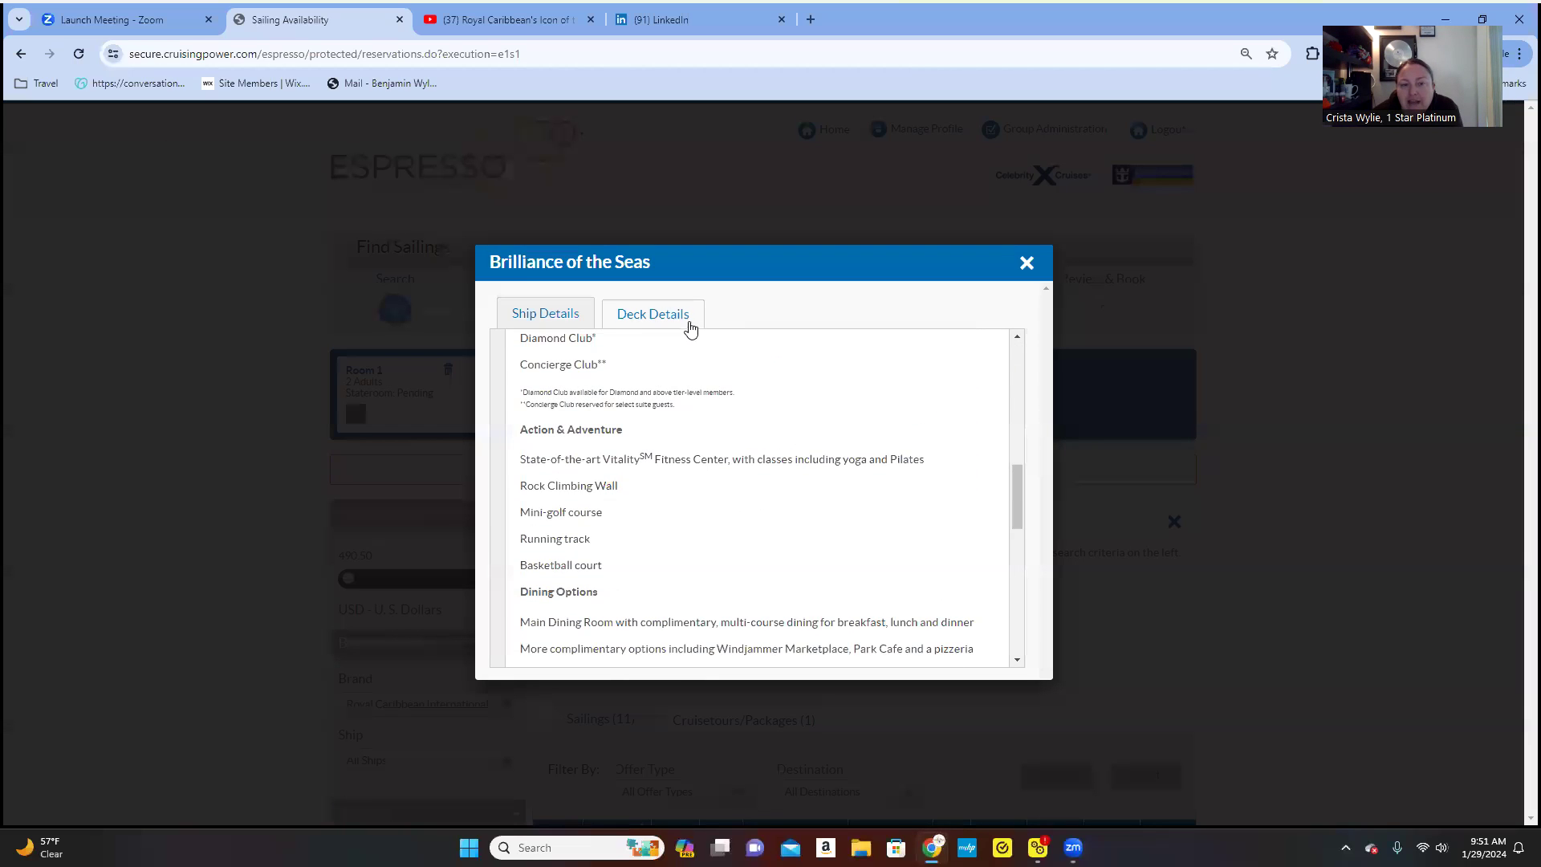
click(686, 322)
scroll(883, 482, down, 6)
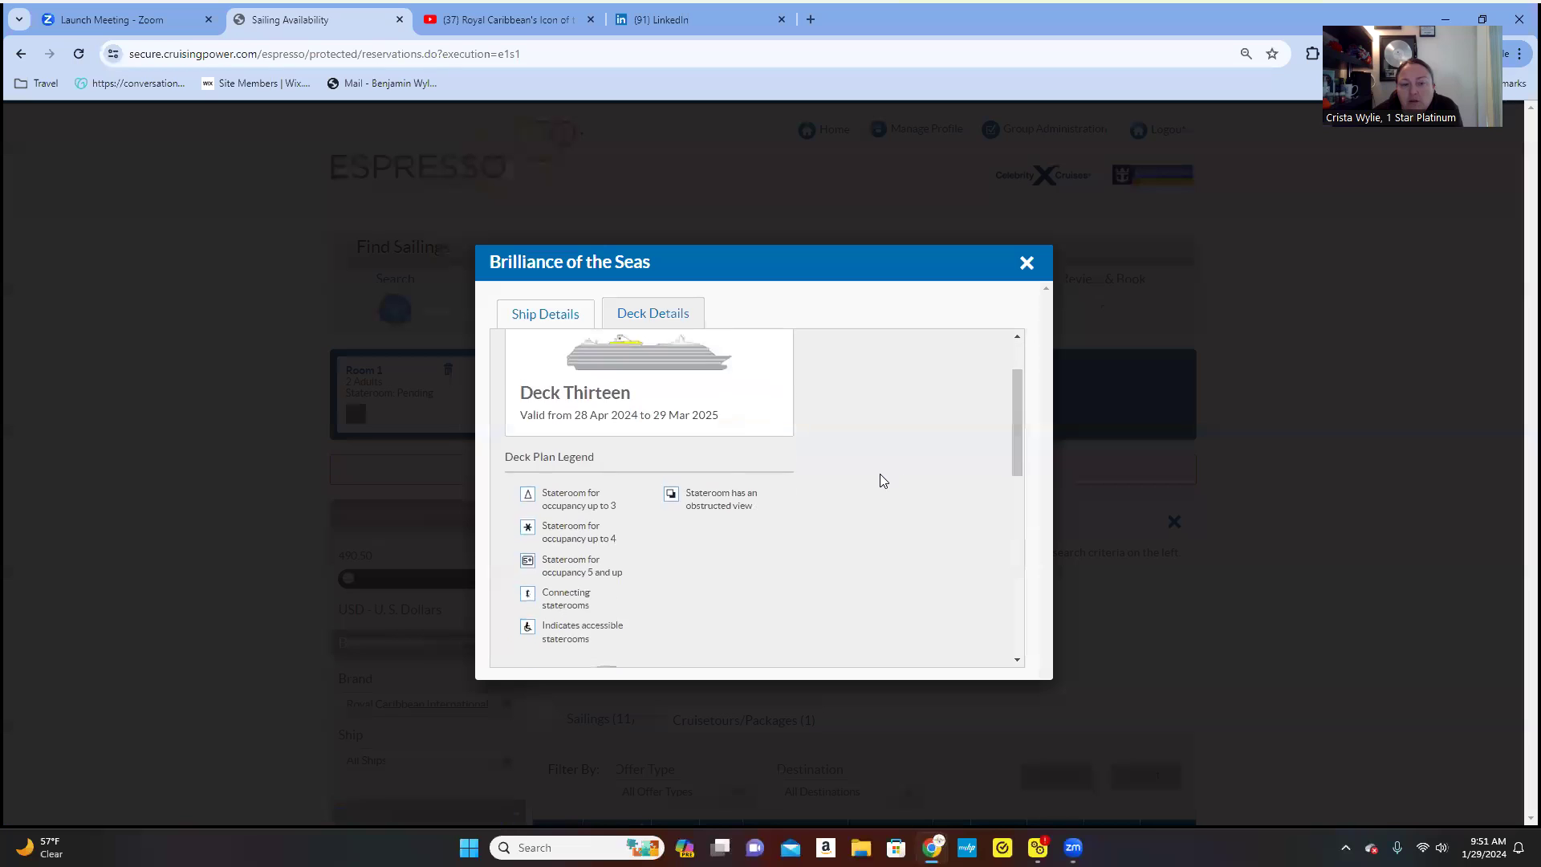
scroll(883, 482, down, 3)
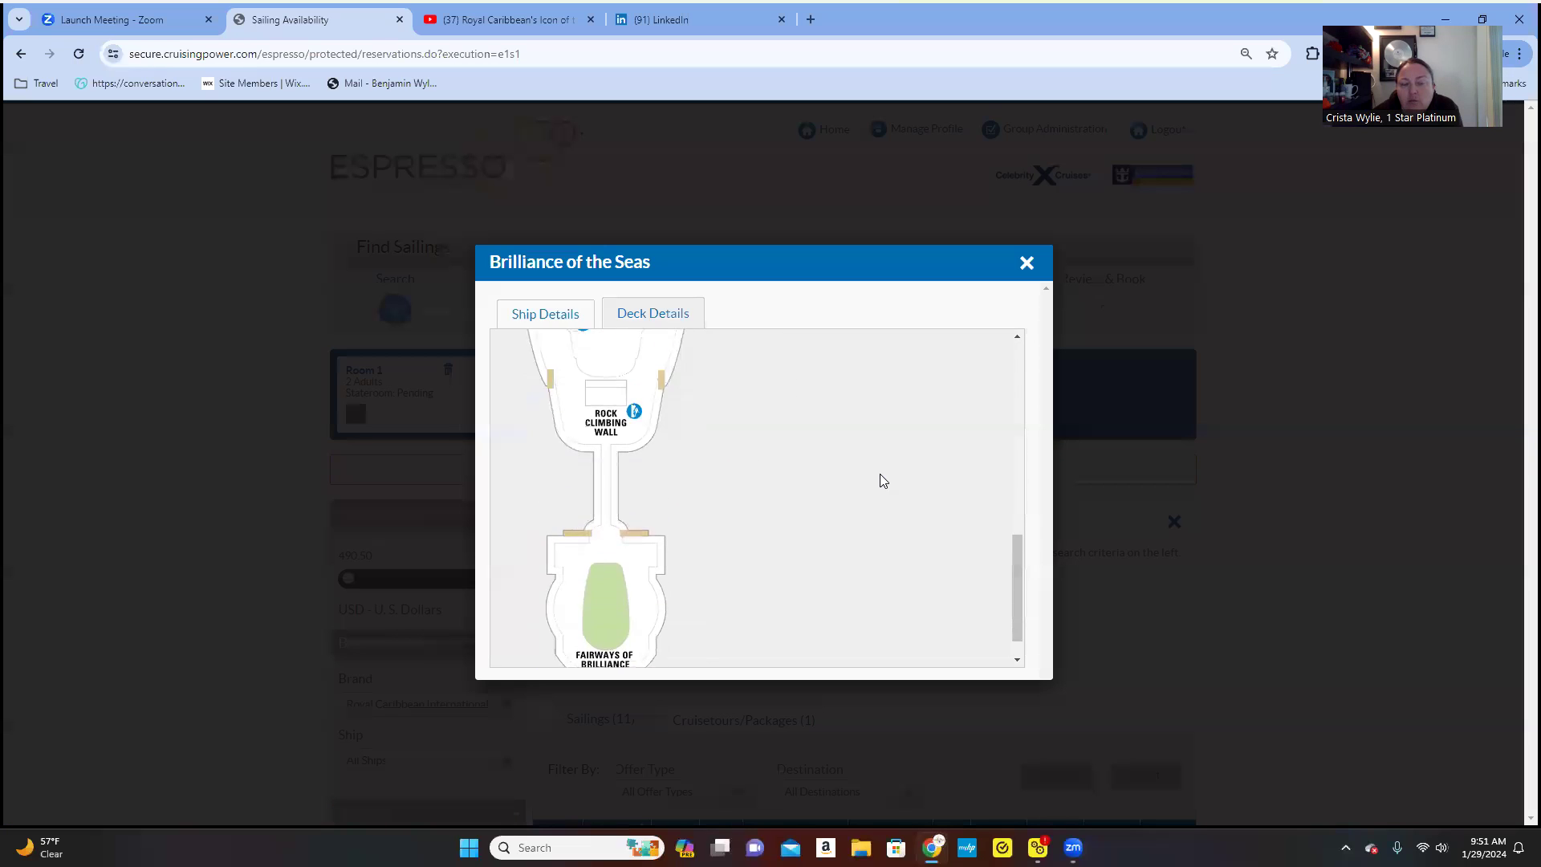
scroll(883, 481, up, 10)
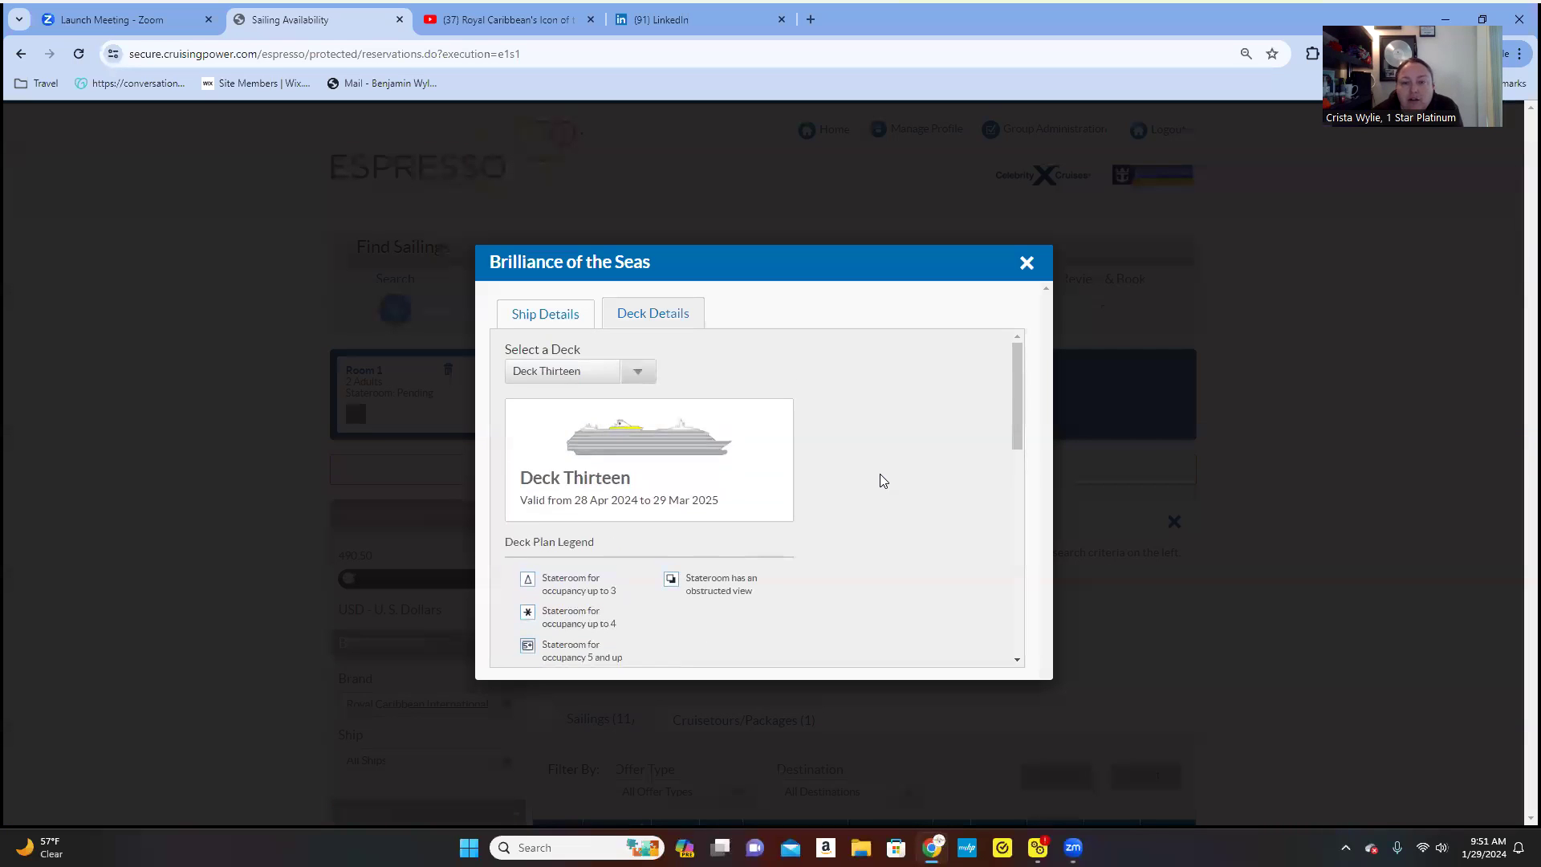
click(1028, 268)
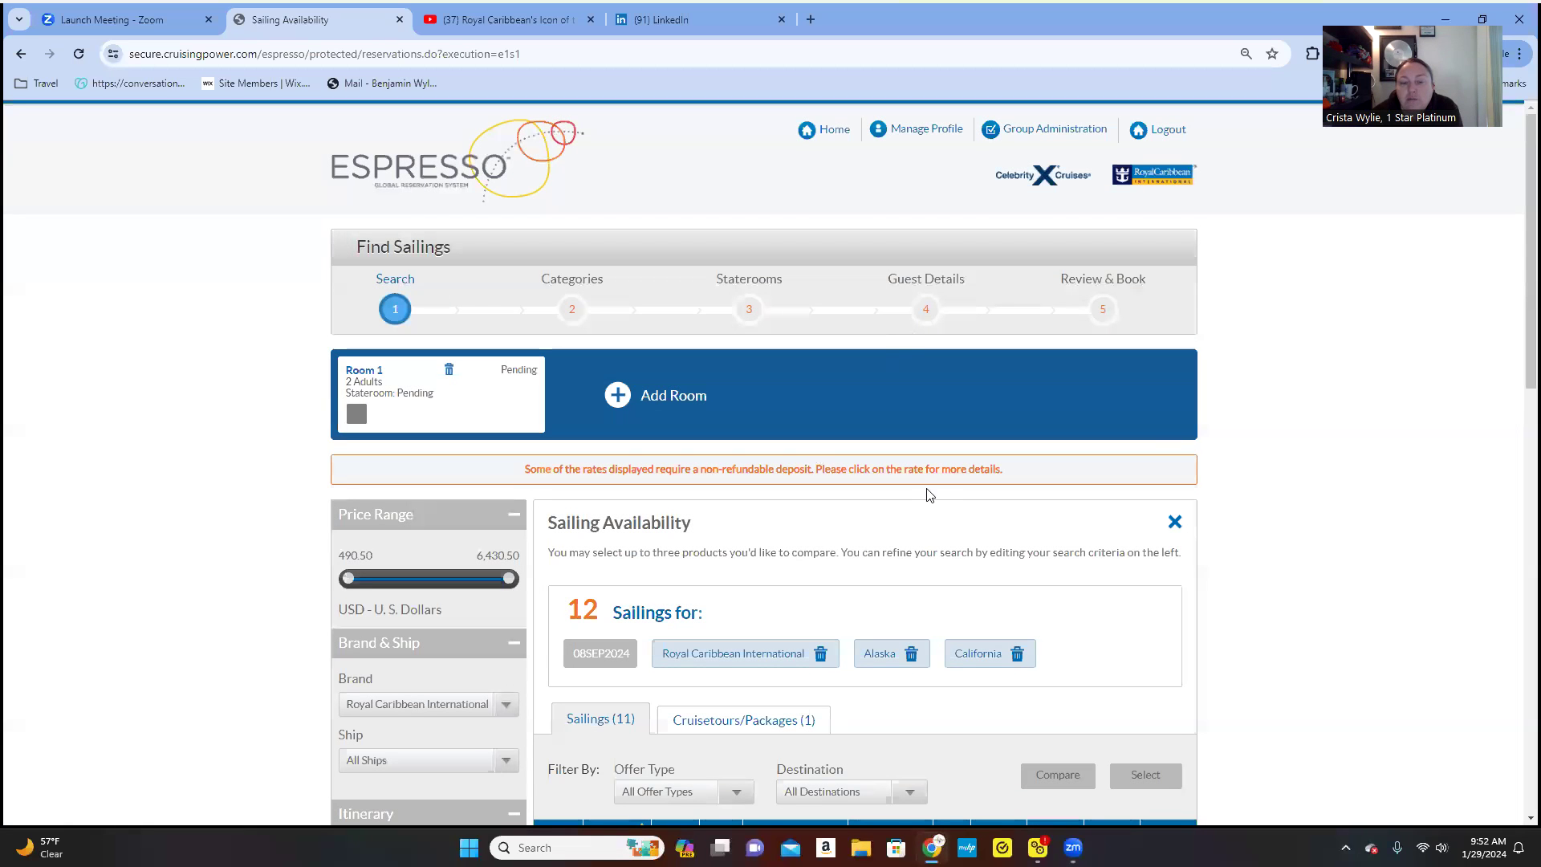
scroll(930, 495, down, 6)
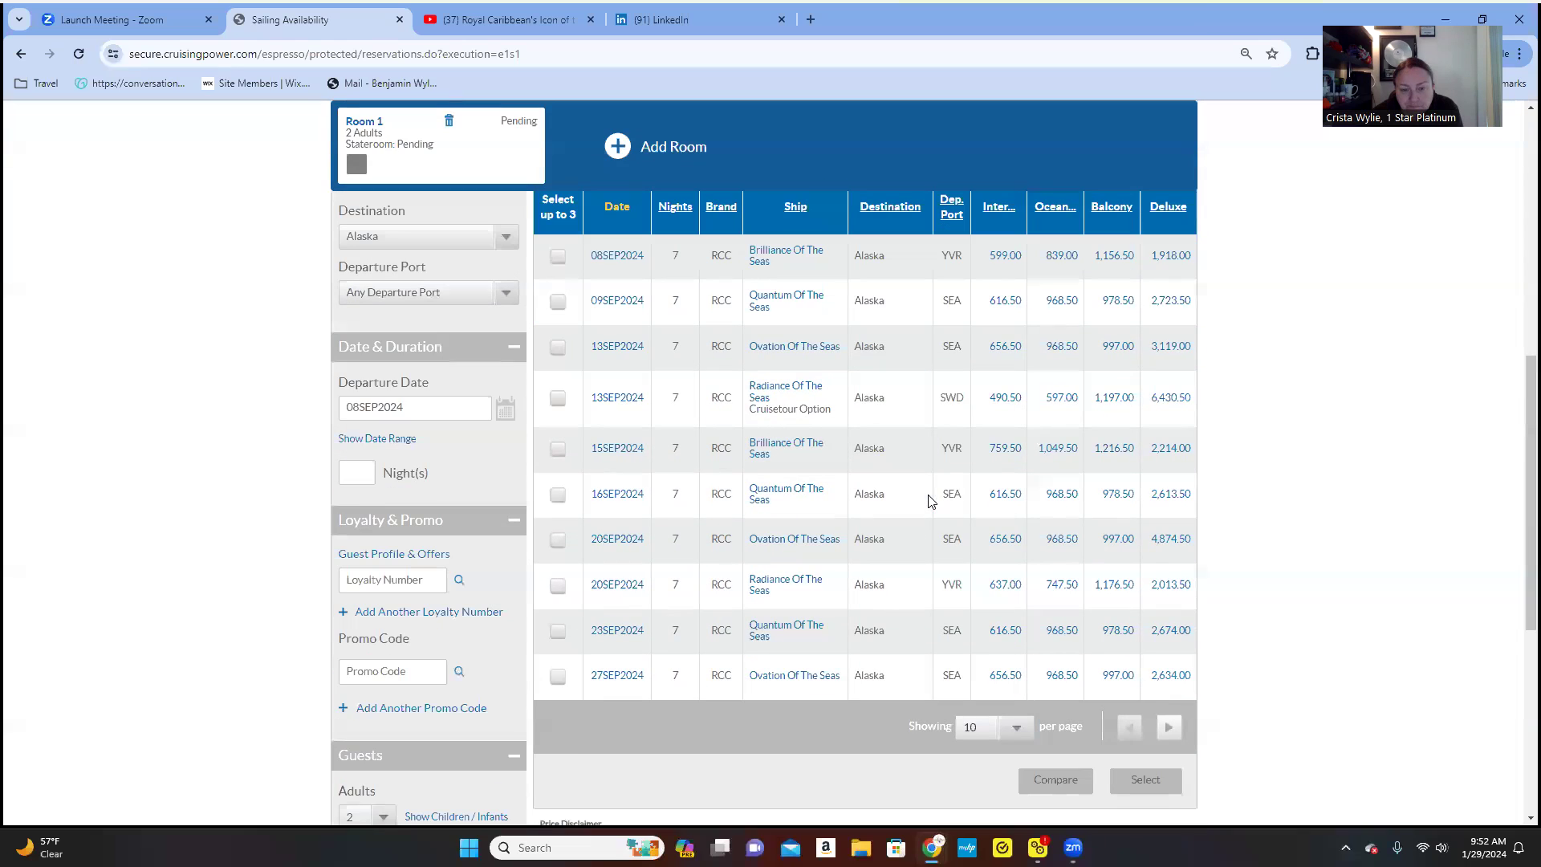
click(801, 299)
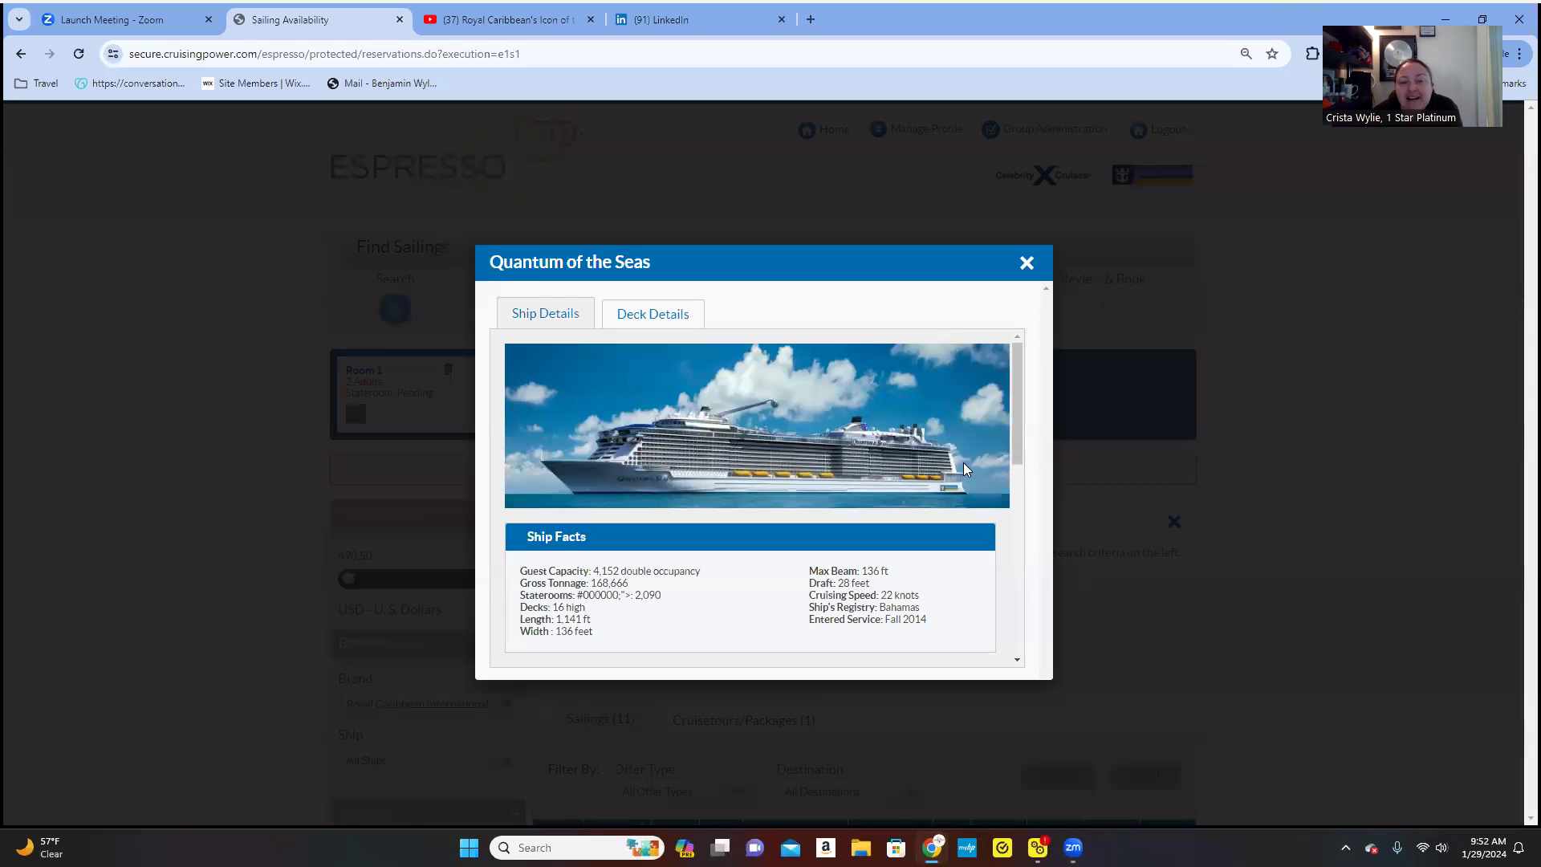
- Close the Quantum of the Seas ship details and select its 09SEP2024 Alaska sailing
scroll(965, 470, down, 7)
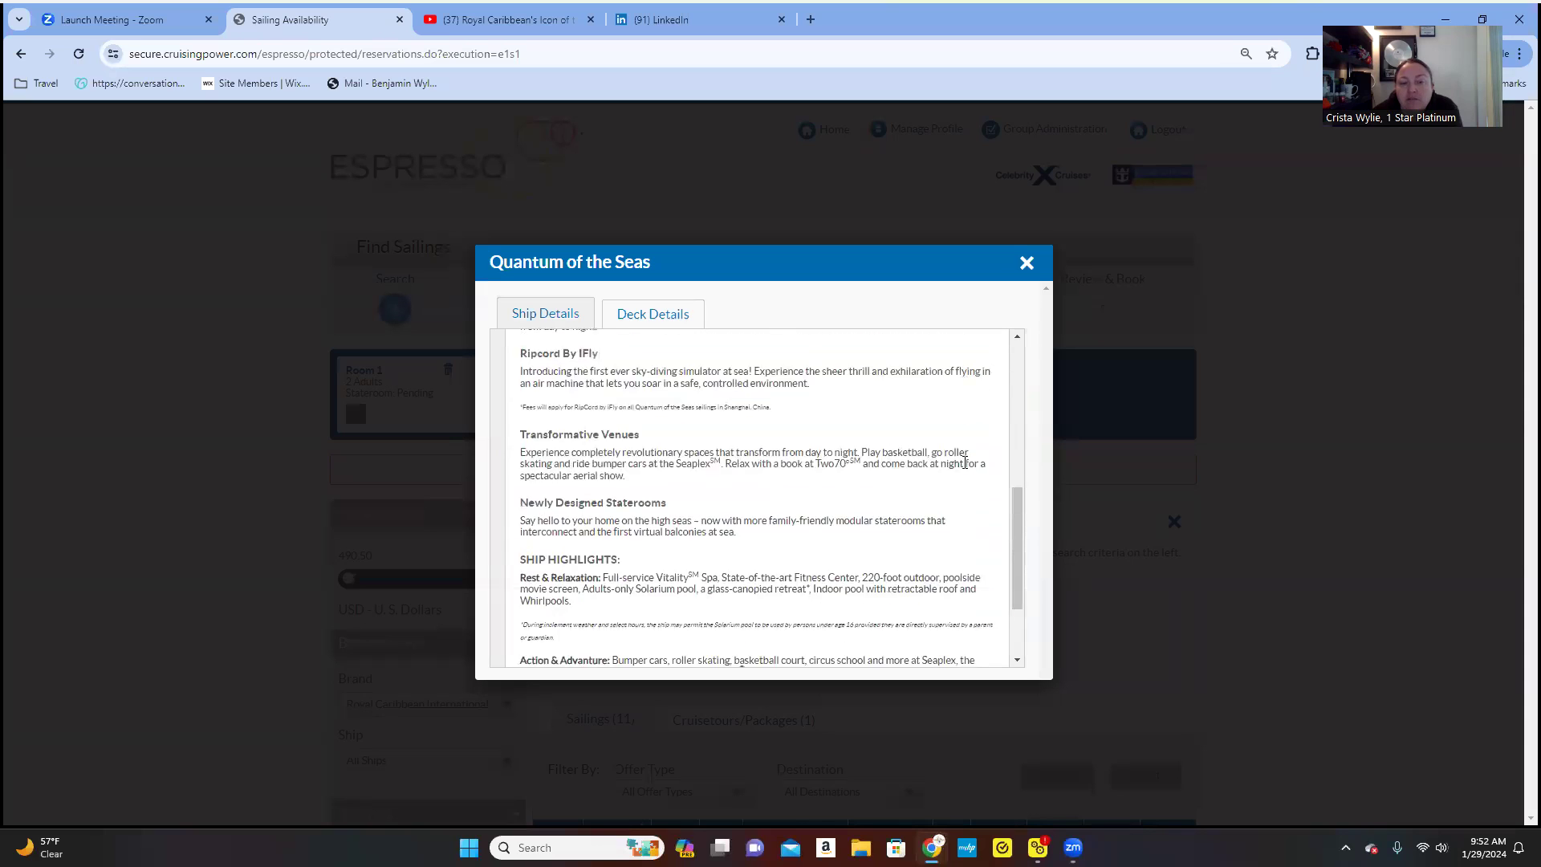
scroll(966, 463, down, 3)
scroll(966, 465, up, 10)
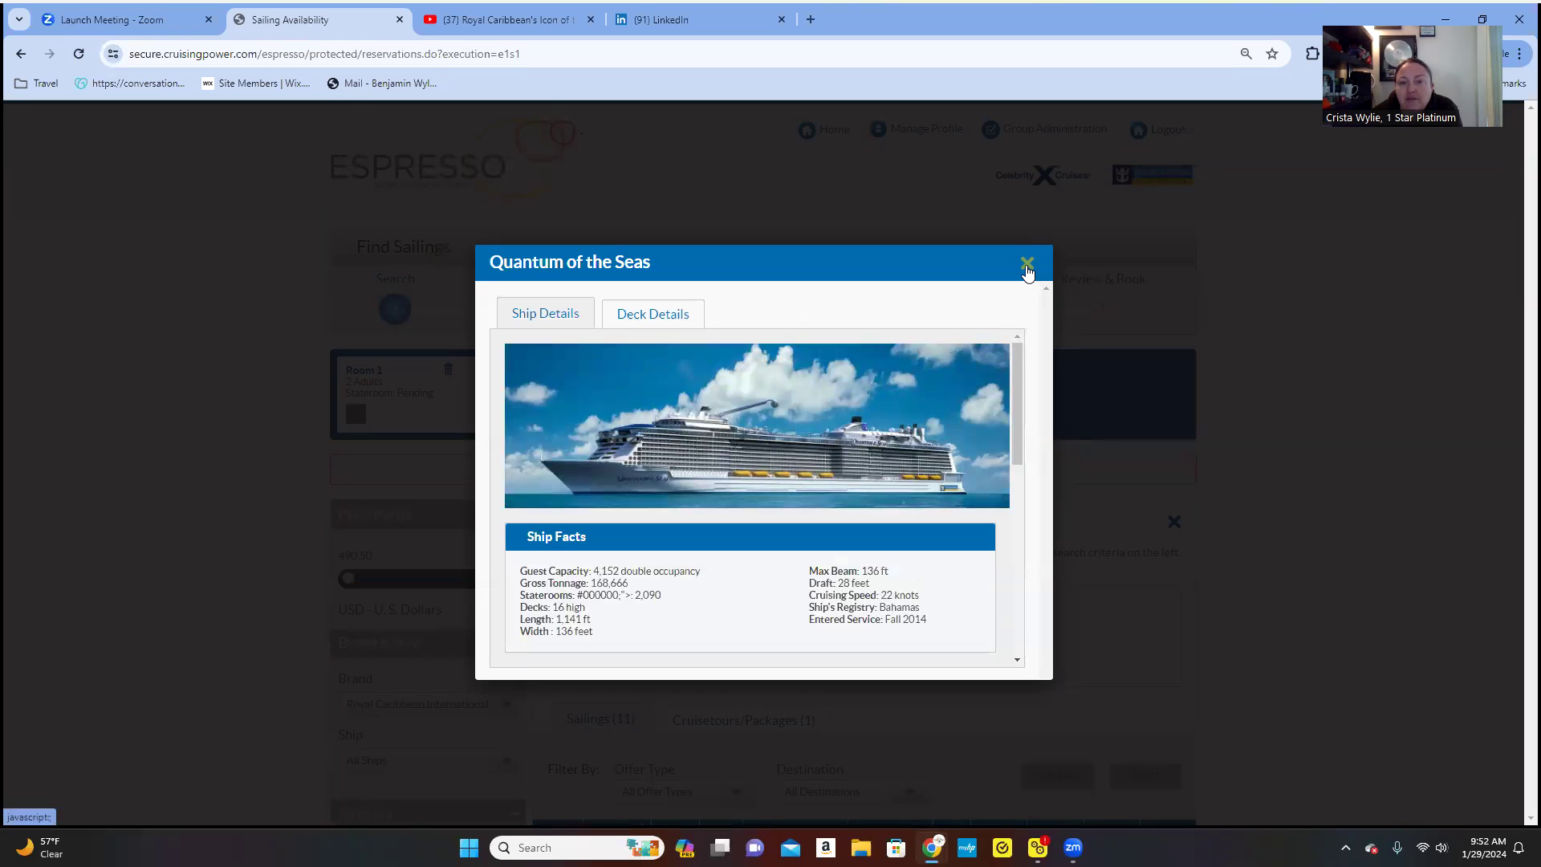
click(1027, 266)
scroll(1008, 292, down, 5)
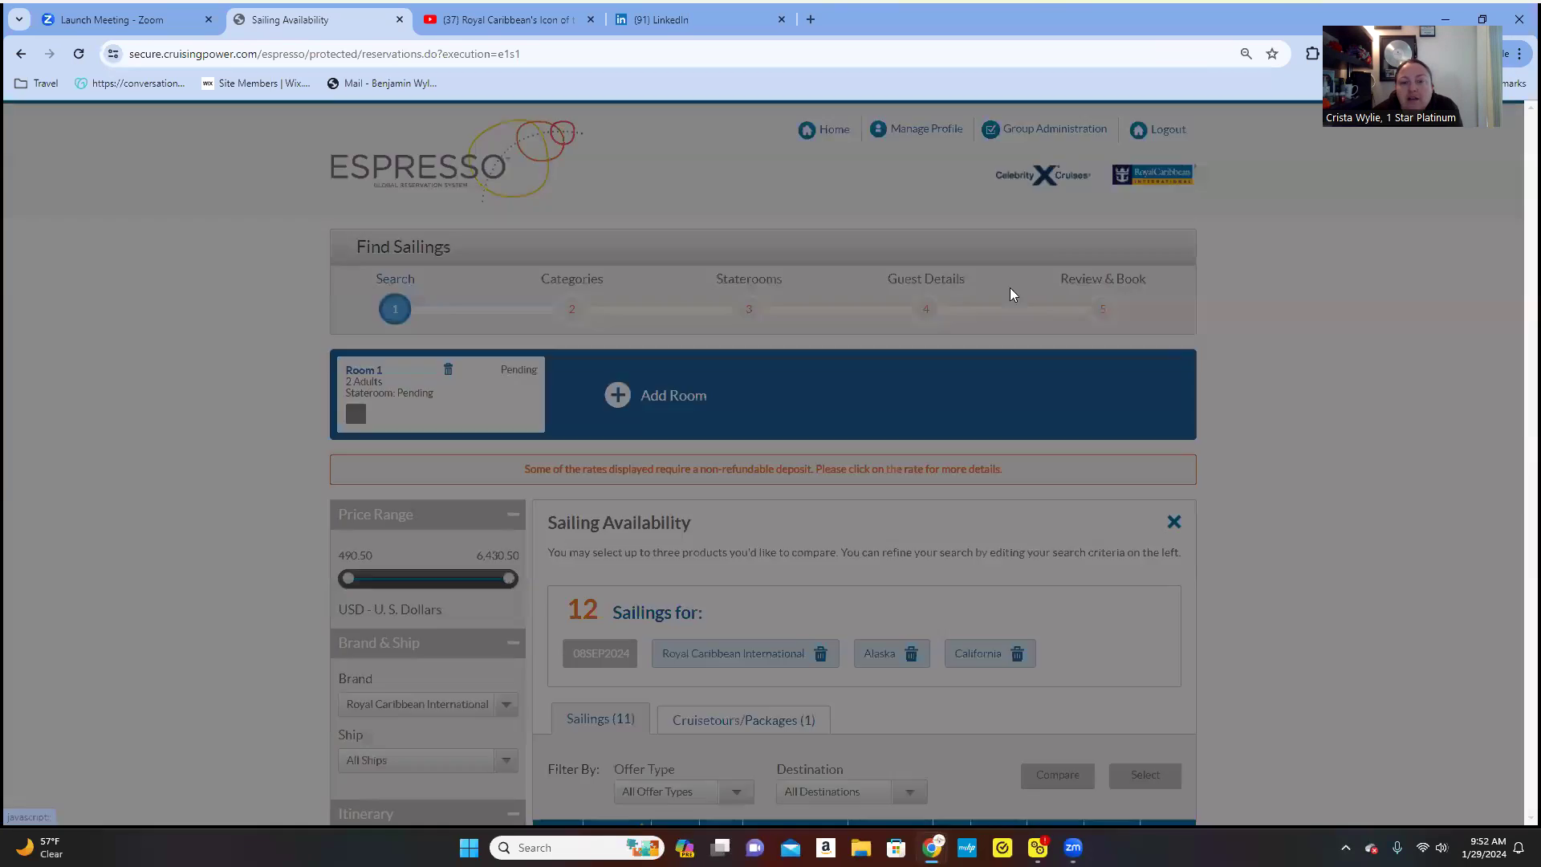
scroll(888, 476, down, 4)
scroll(891, 472, up, 1)
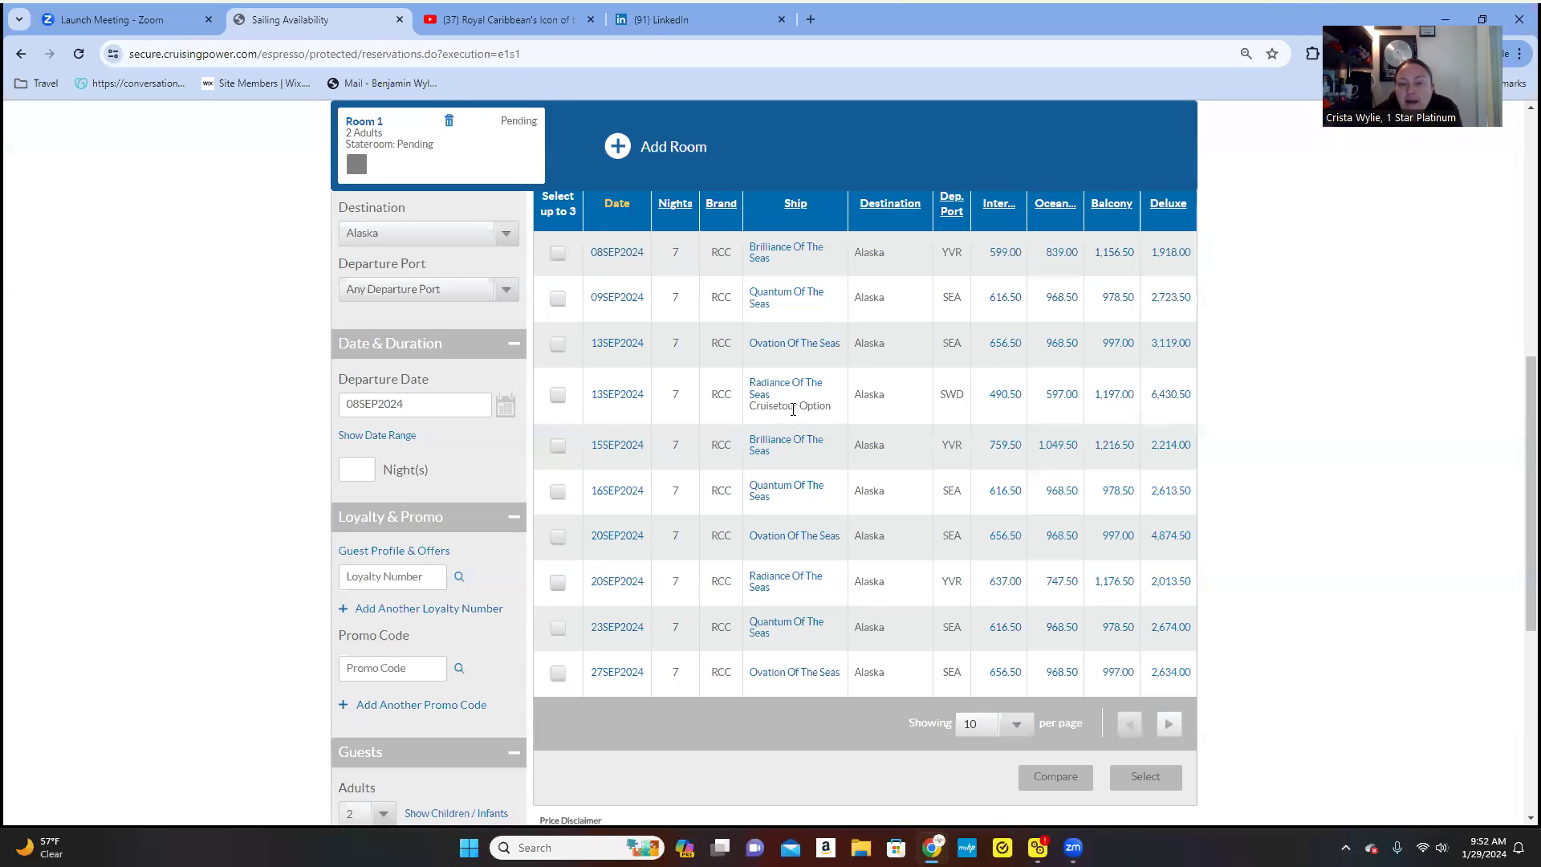
scroll(789, 492, down, 3)
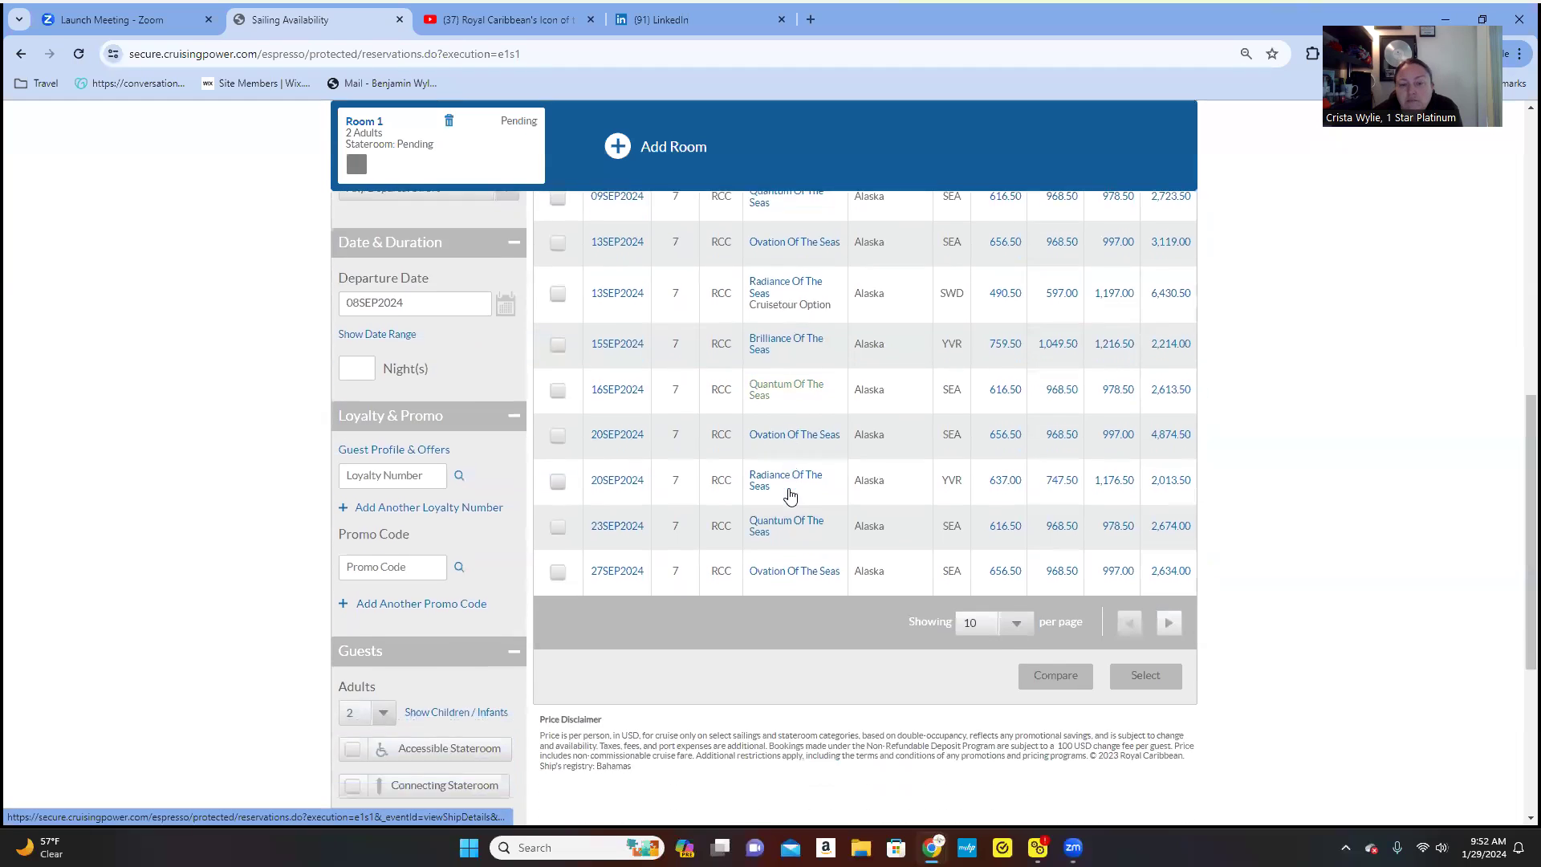
scroll(552, 481, up, 3)
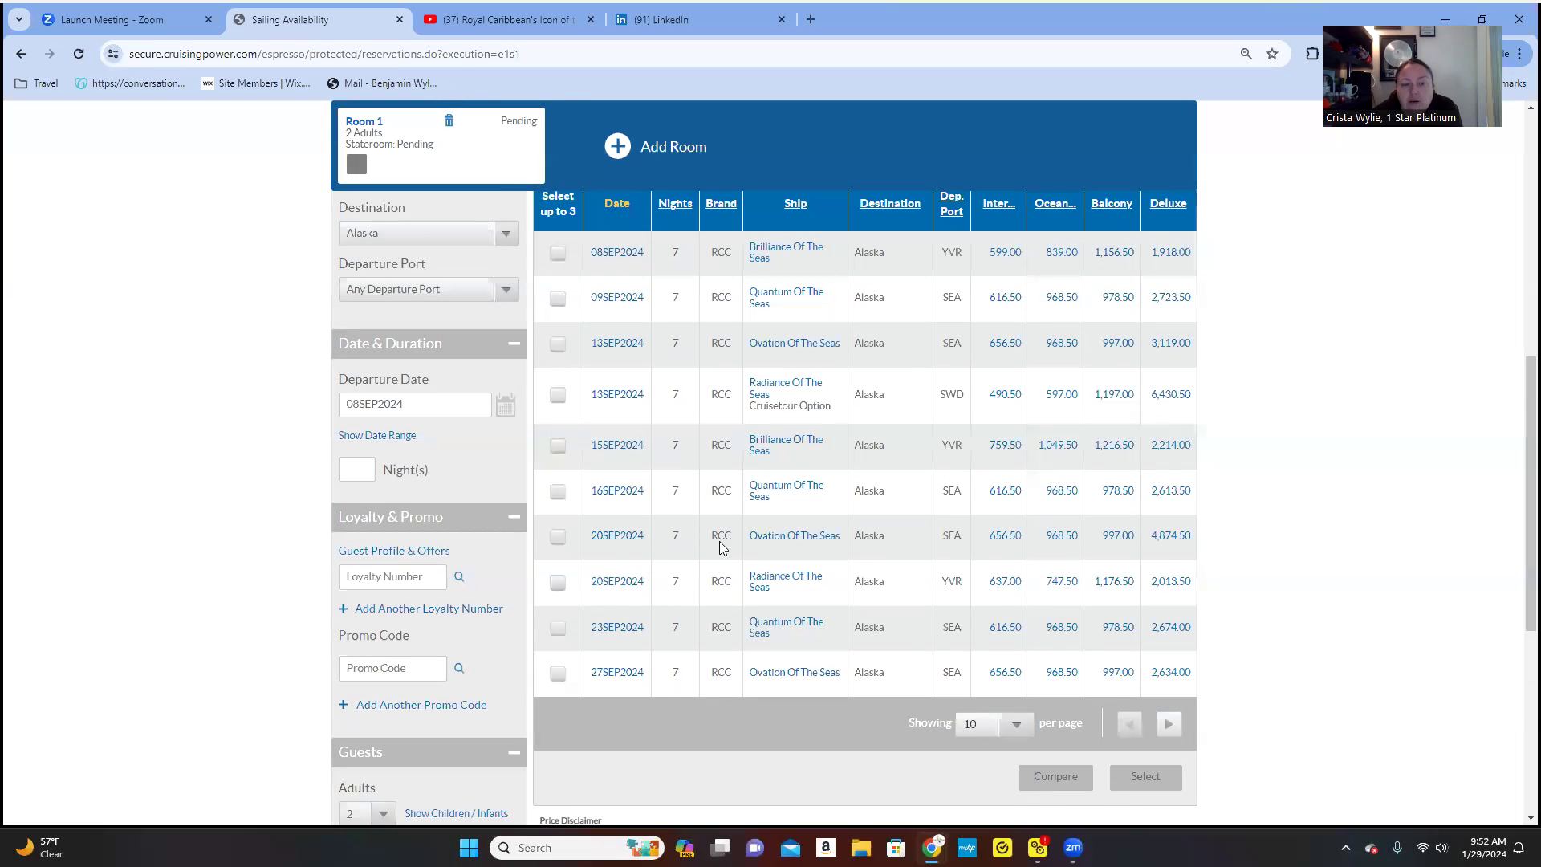
click(560, 302)
click(614, 302)
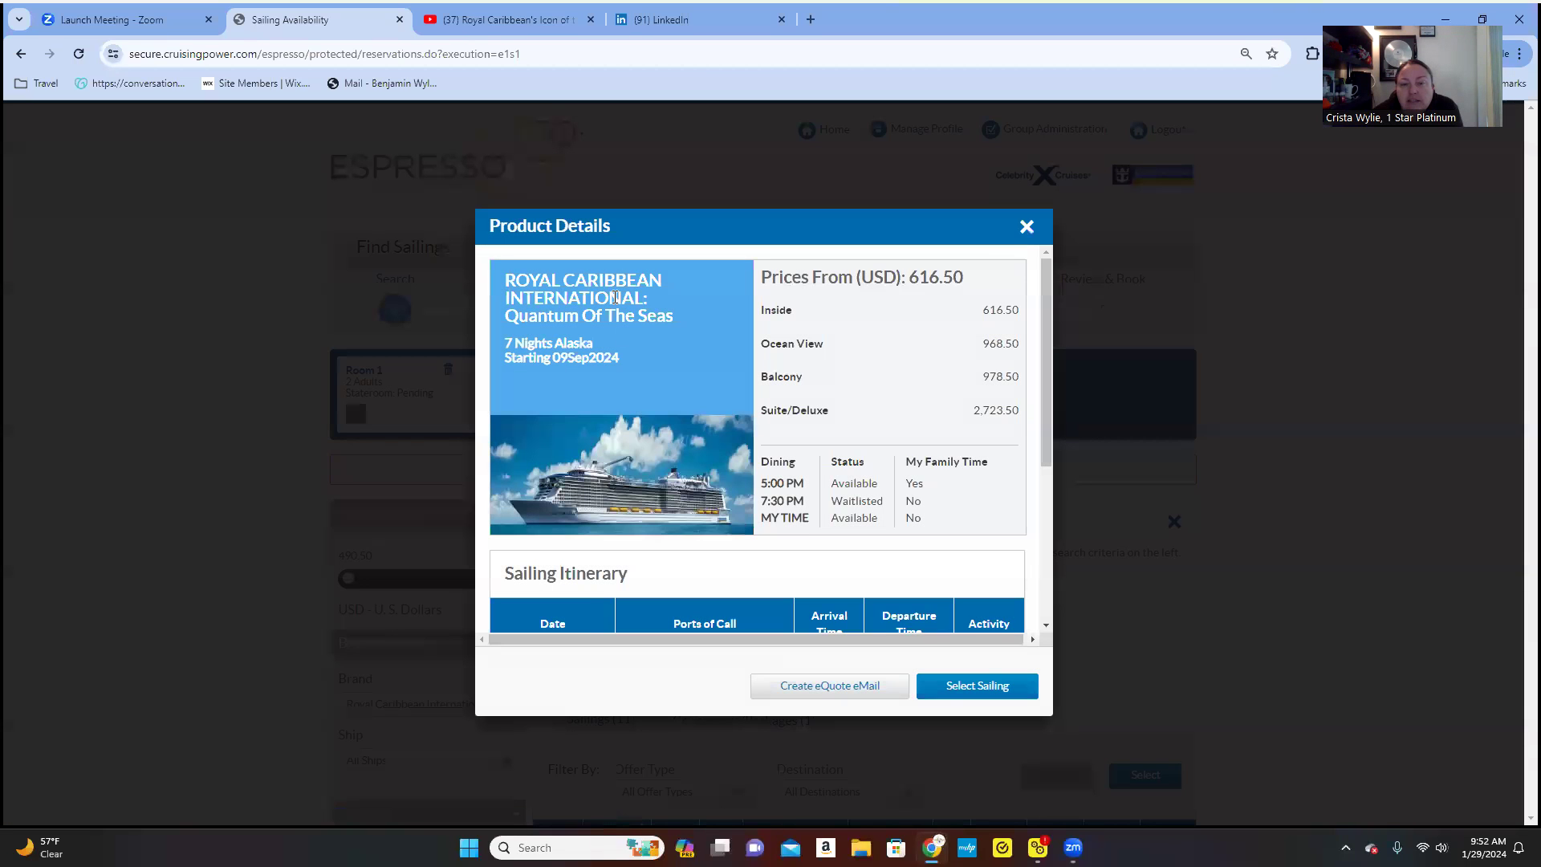
- Scroll to the seven-night itinerary from Seattle via Sitka, Skagway, Juneau and Victoria
scroll(766, 425, down, 3)
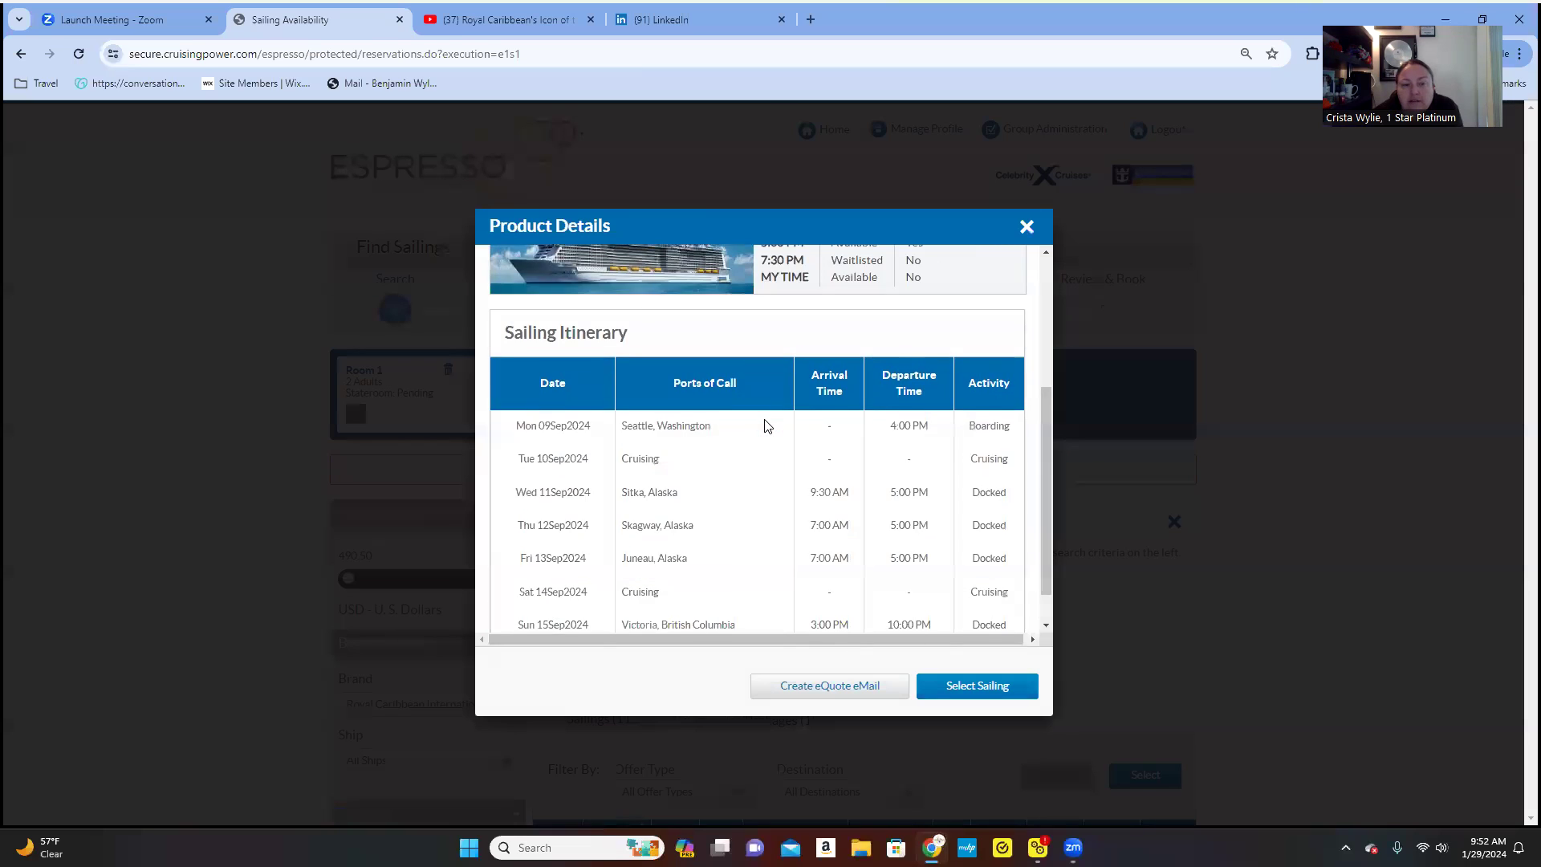
scroll(767, 424, down, 1)
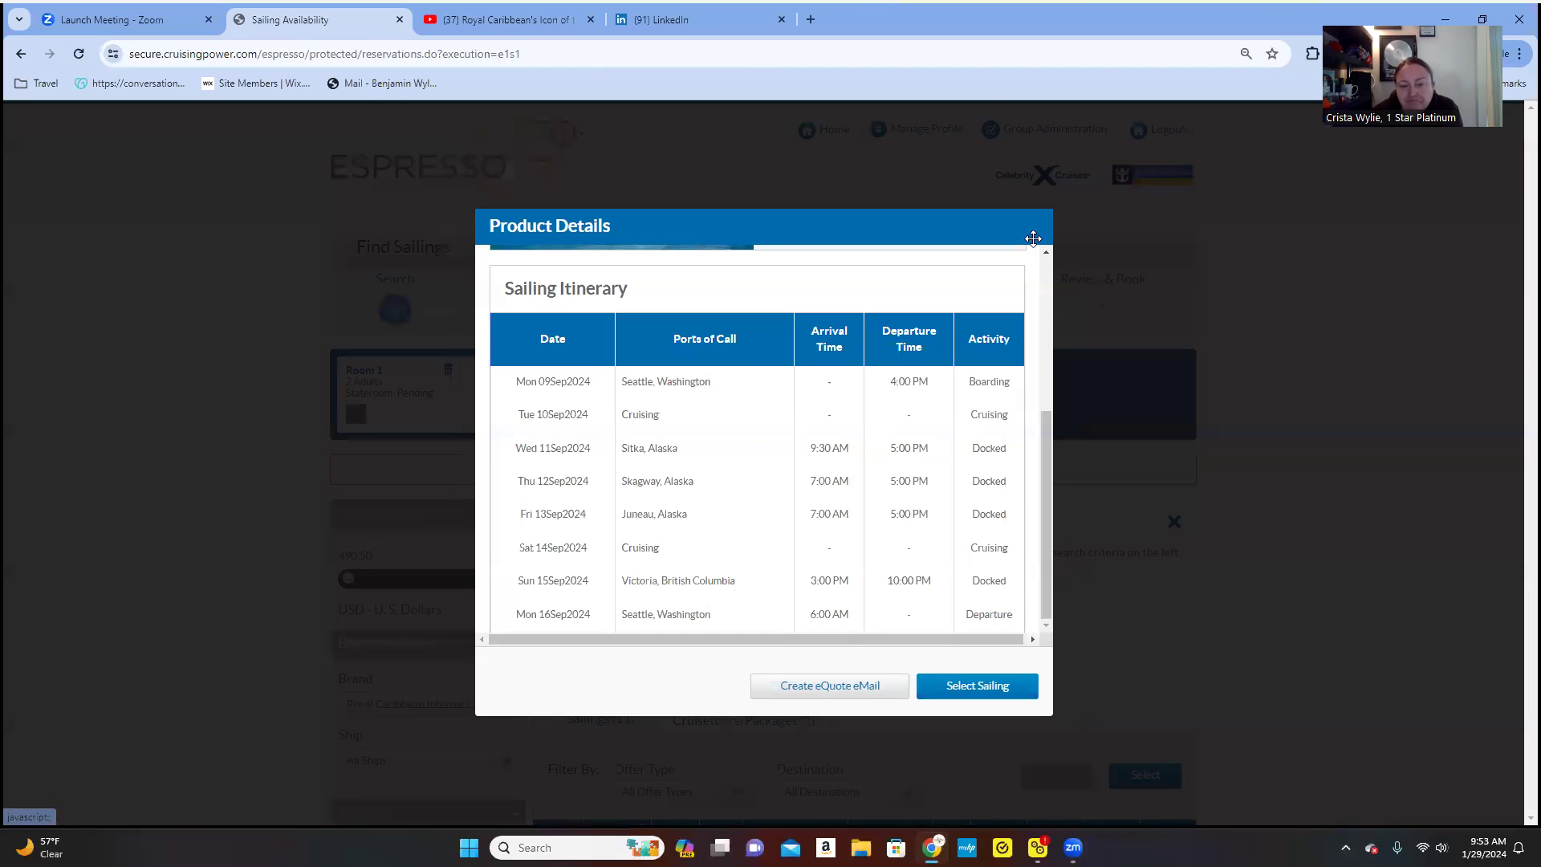
- Close the product details and return to the sailings table with the 09SEP2024 Quantum of the Seas sailing checked
click(1033, 239)
scroll(949, 539, down, 6)
scroll(949, 538, down, 2)
scroll(798, 389, up, 2)
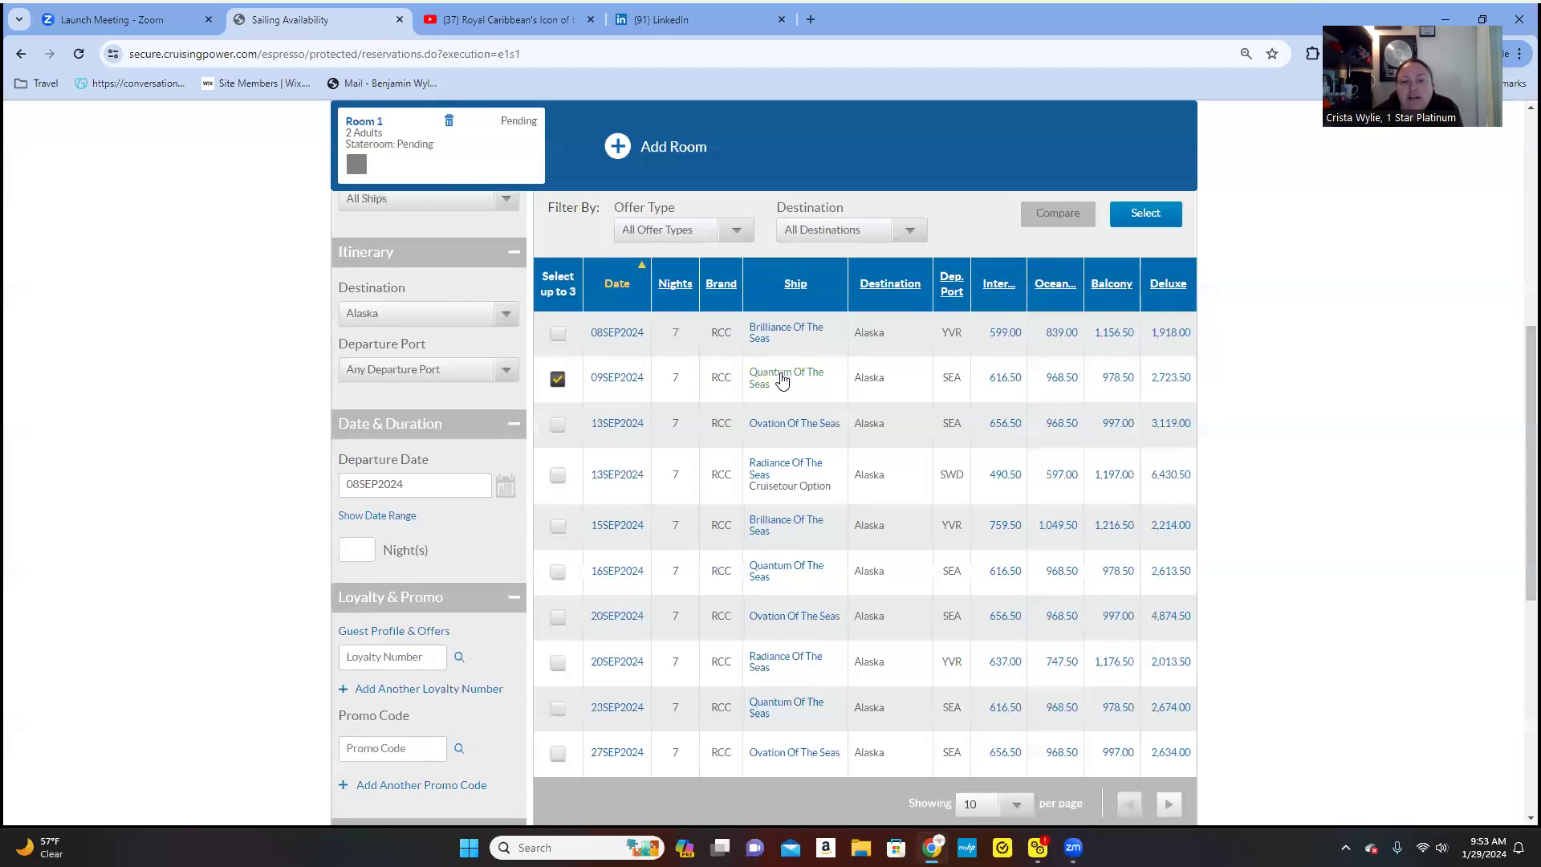
scroll(812, 398, down, 1)
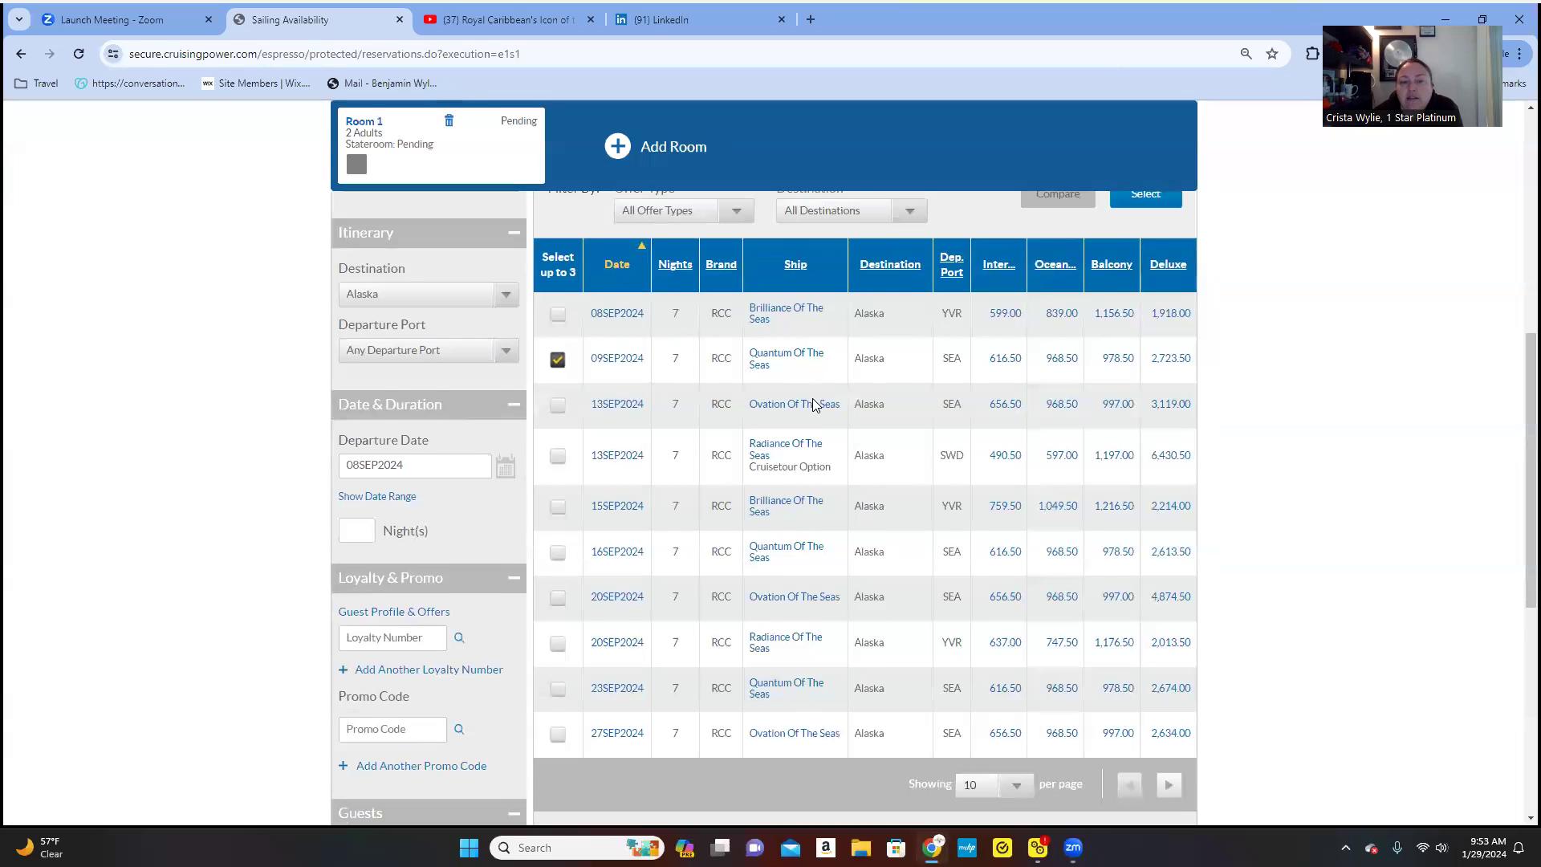
click(1137, 779)
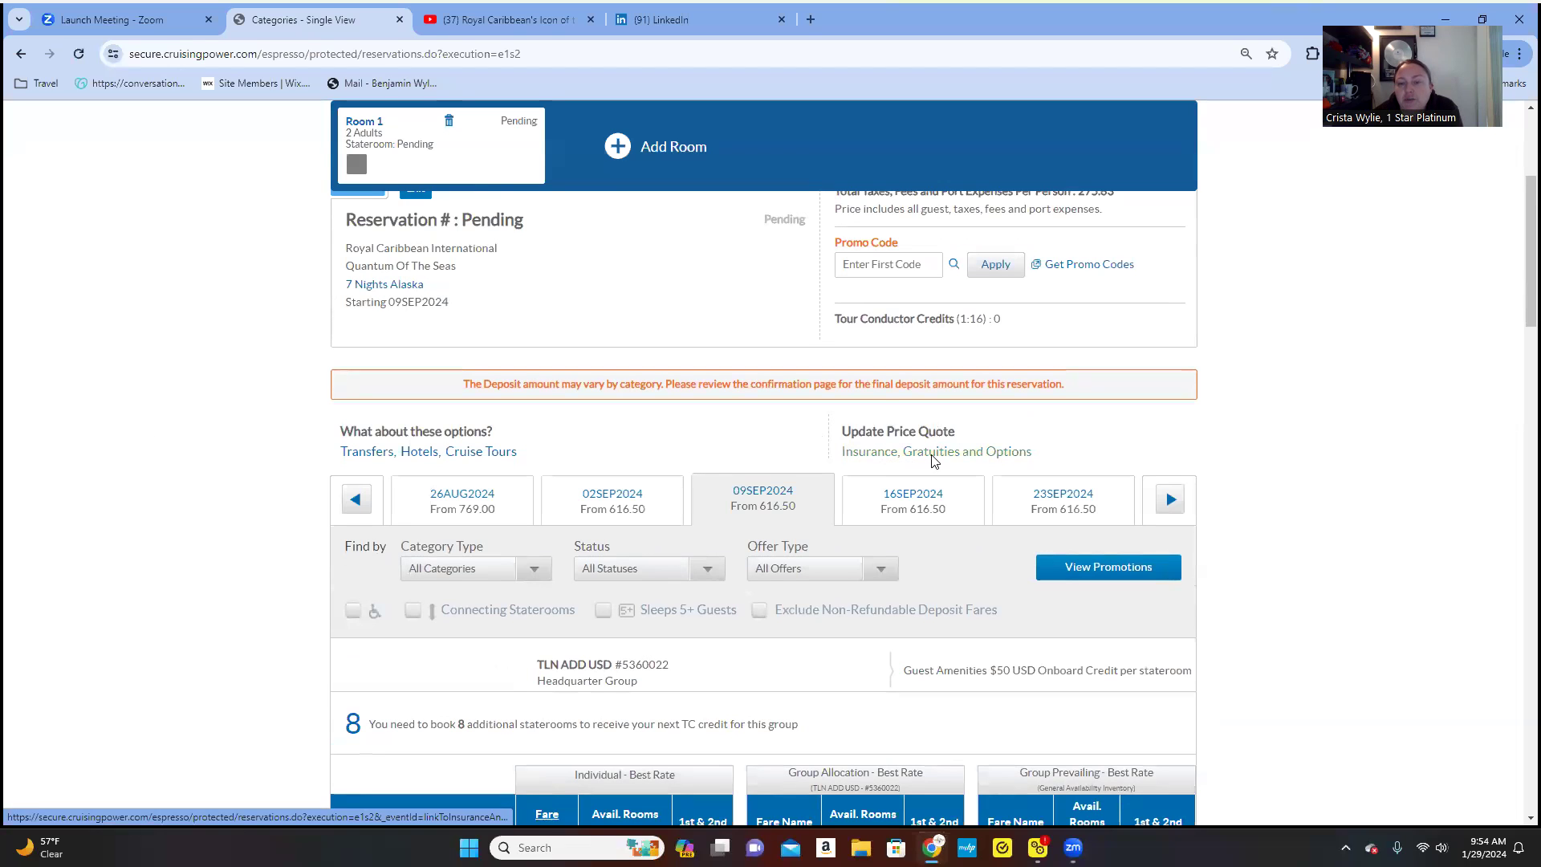
scroll(958, 467, down, 5)
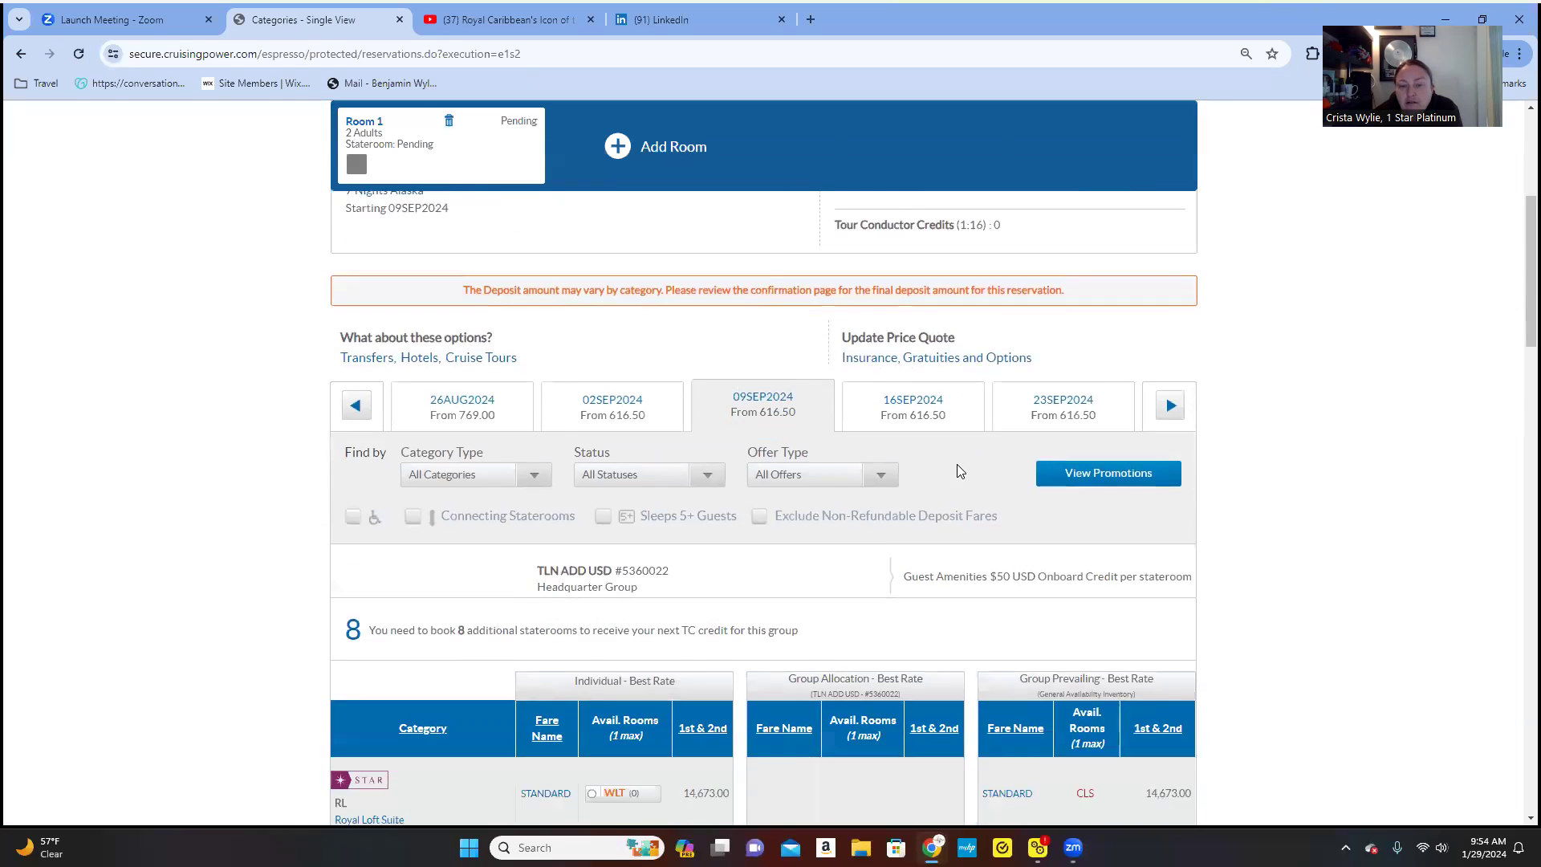
scroll(848, 569, down, 1)
scroll(849, 573, down, 2)
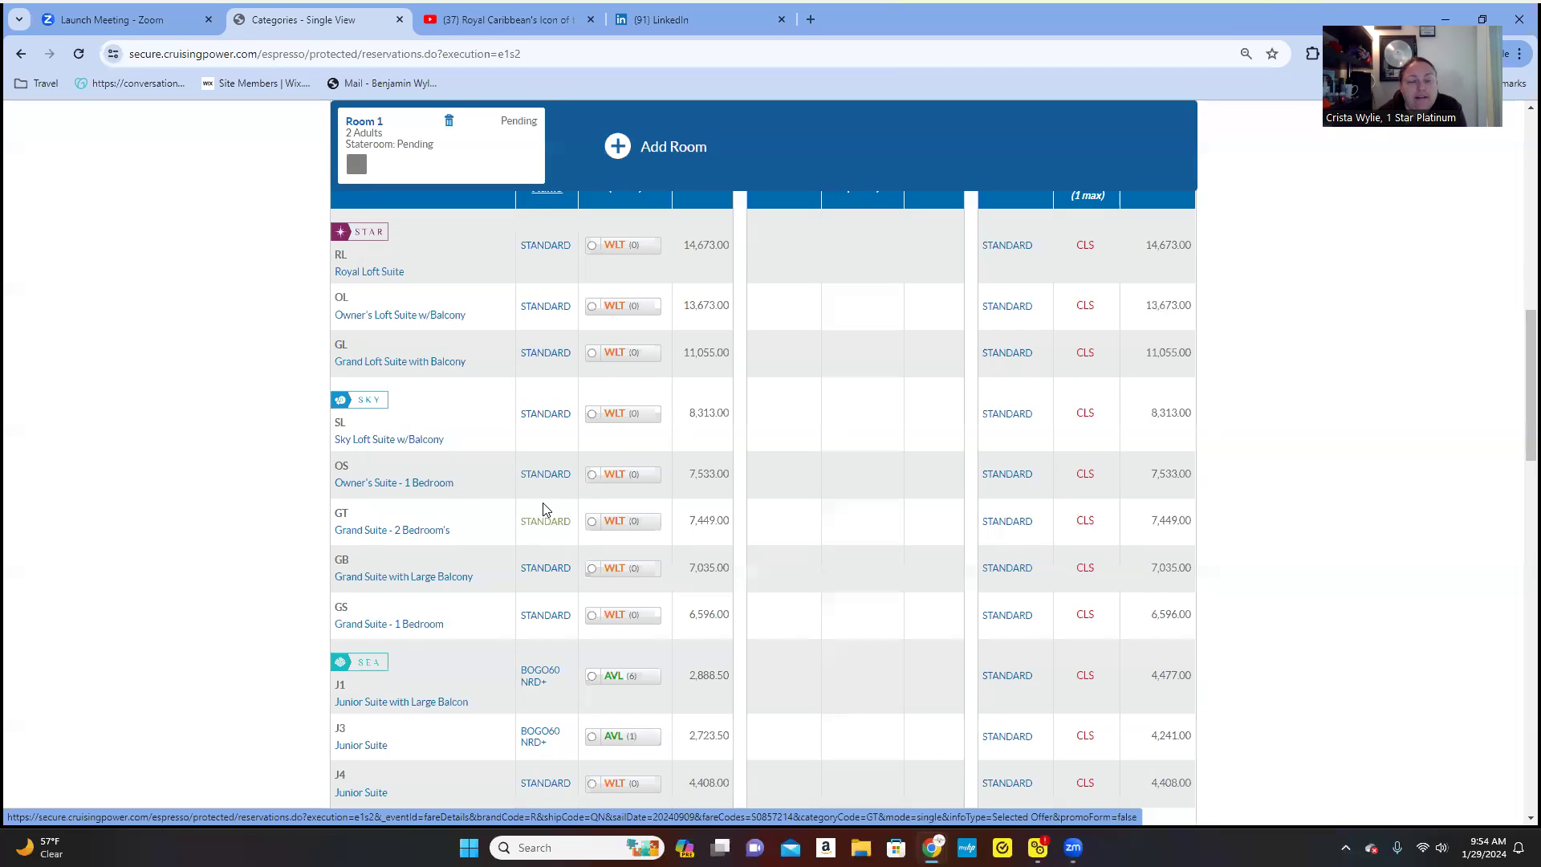
scroll(523, 510, down, 4)
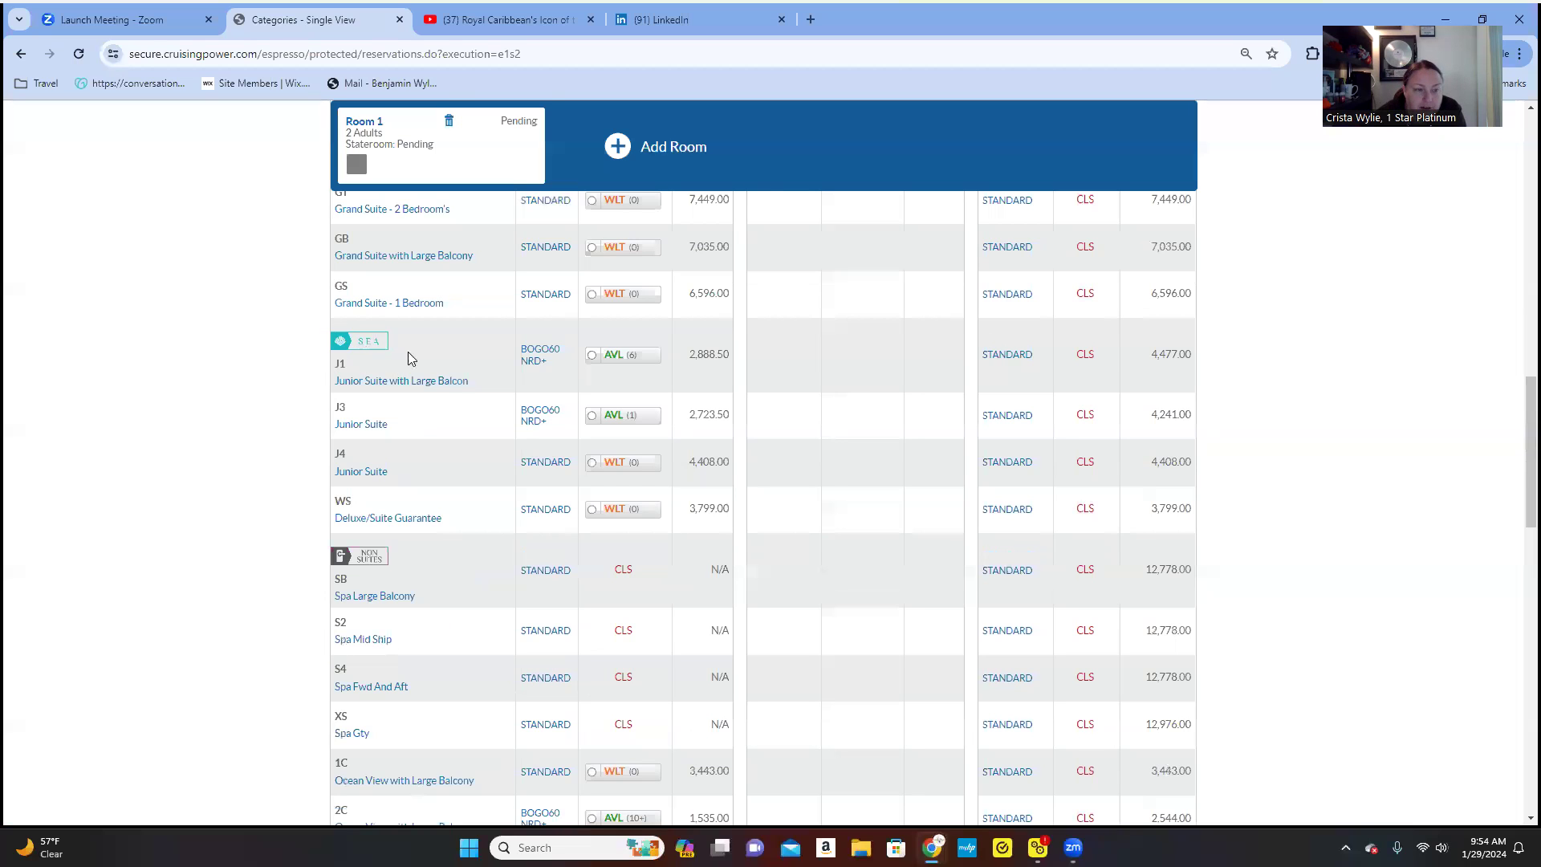
scroll(410, 484, down, 12)
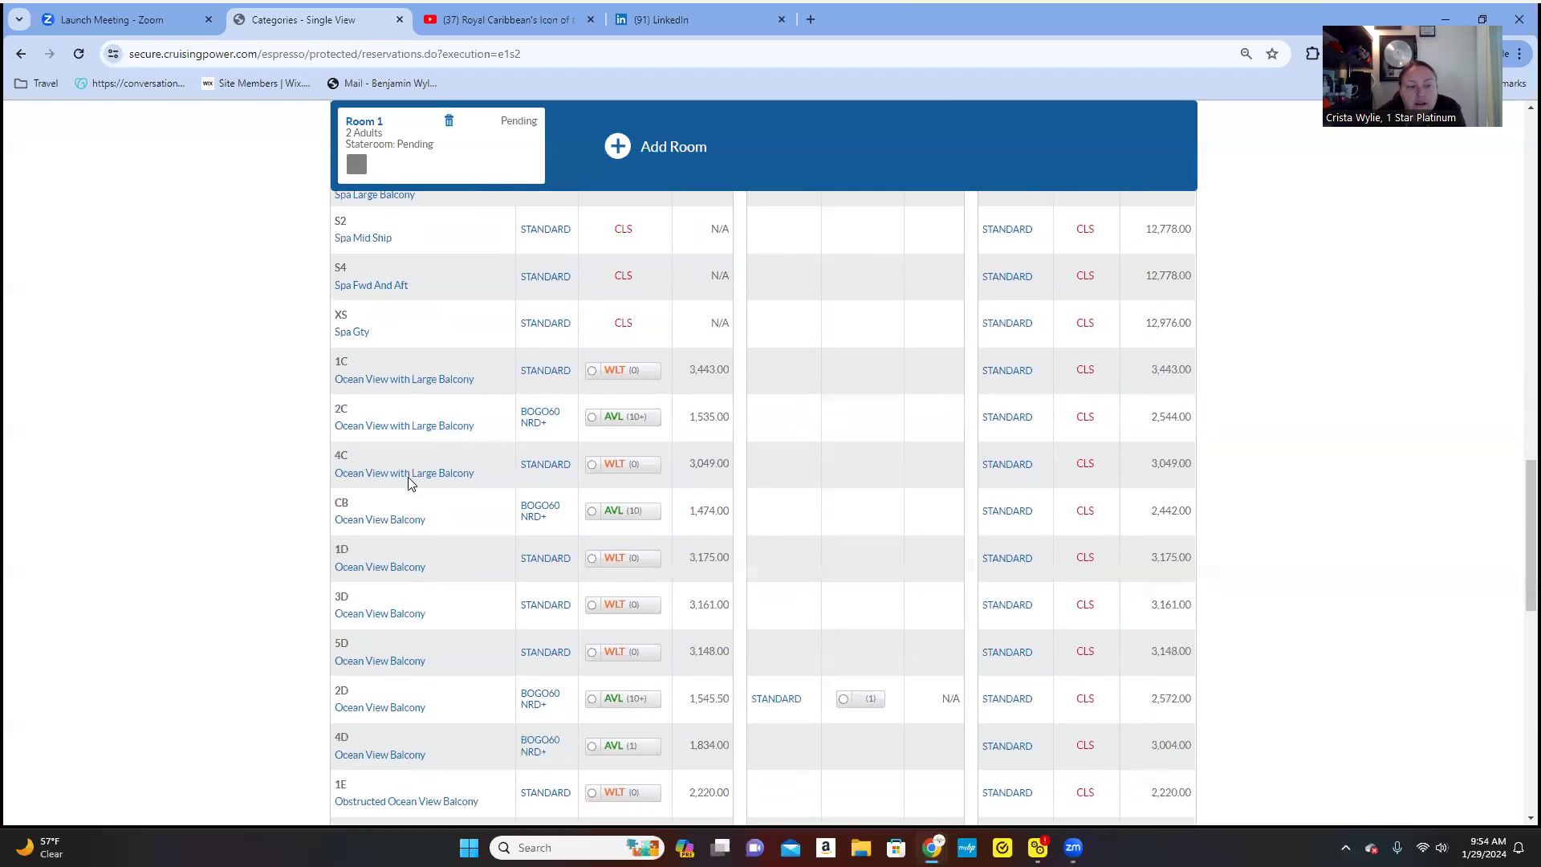
scroll(409, 482, down, 5)
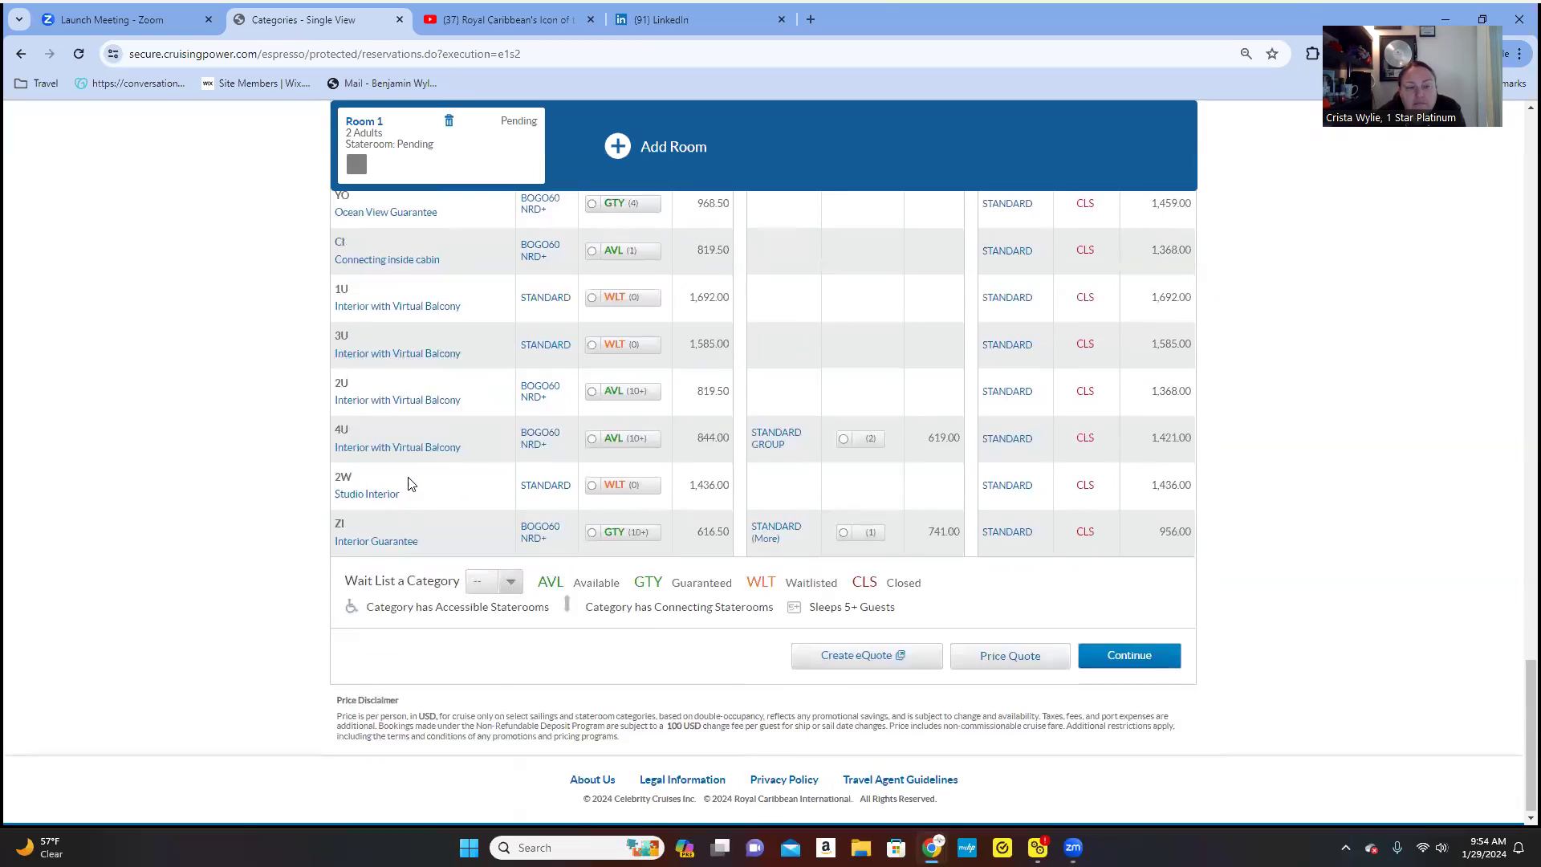
scroll(409, 482, up, 18)
scroll(370, 482, up, 3)
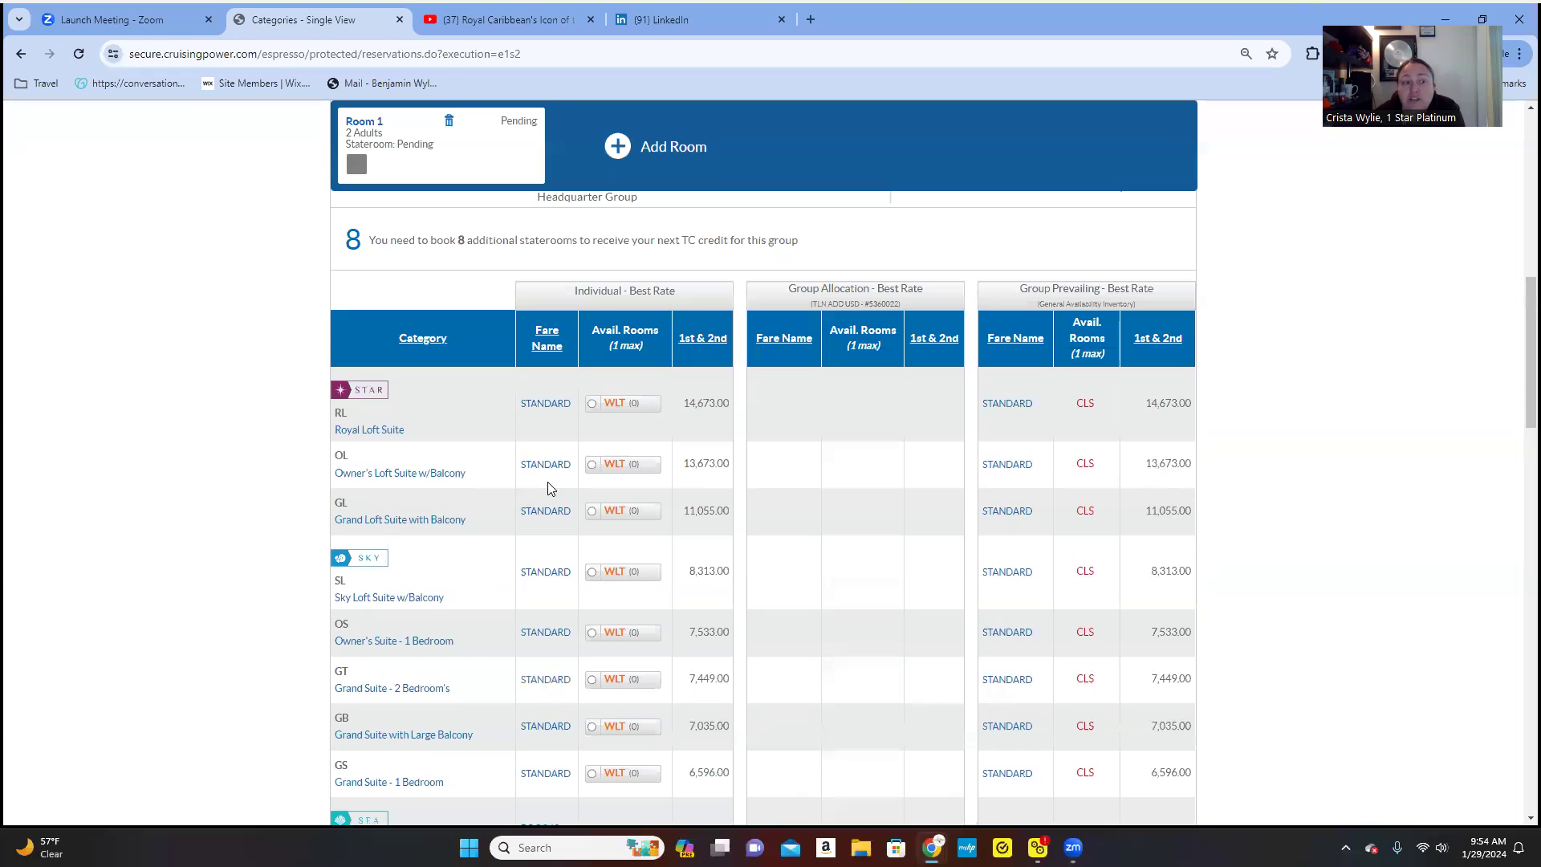
scroll(440, 437, down, 1)
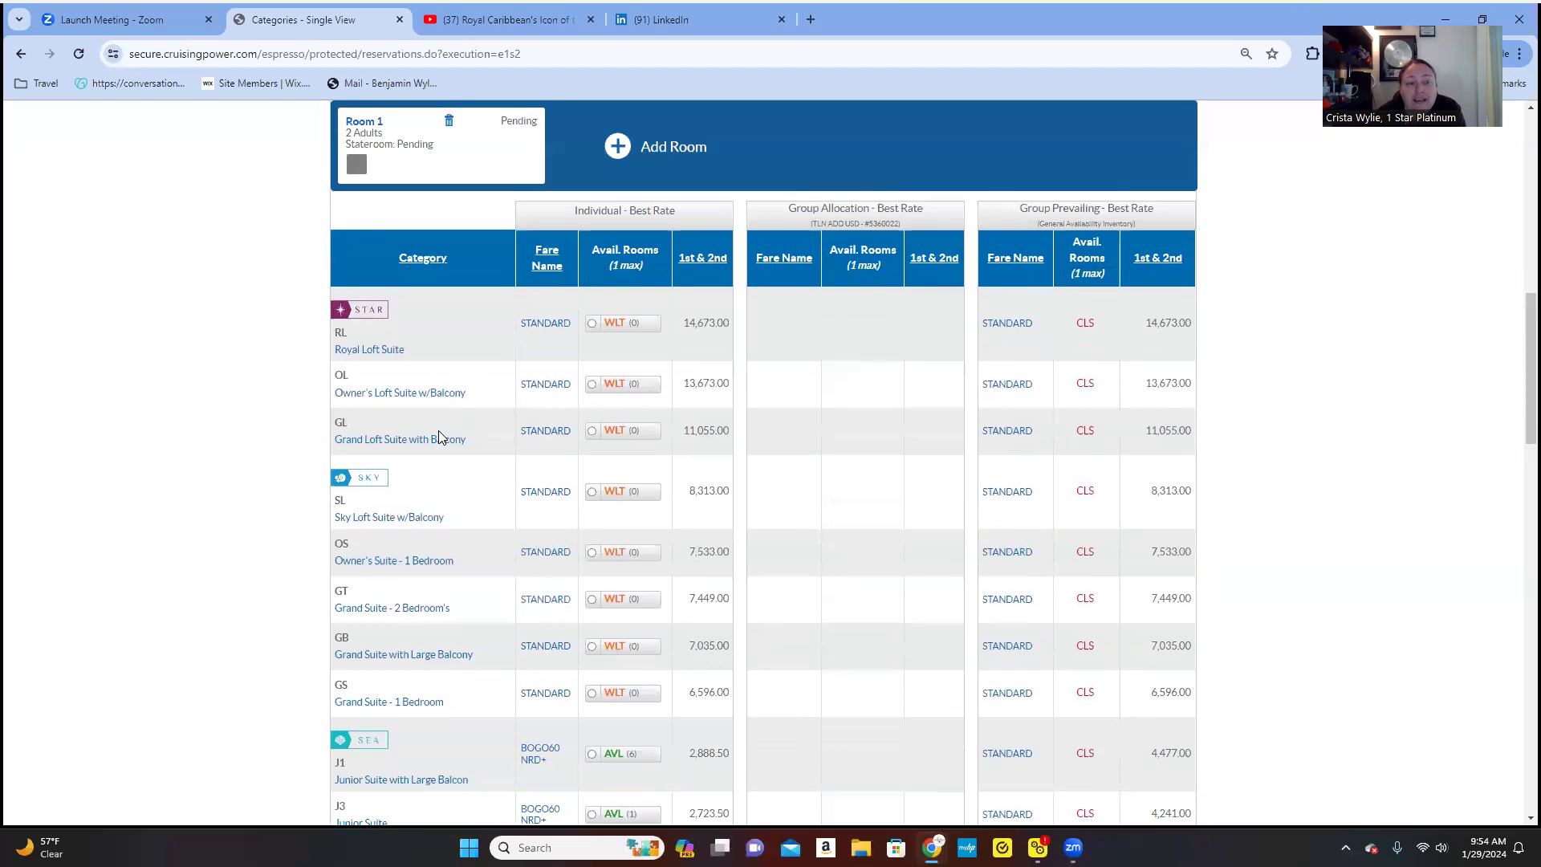
- Read the Royal Loft Suite's description and Star Class amenities, then close its details
click(384, 350)
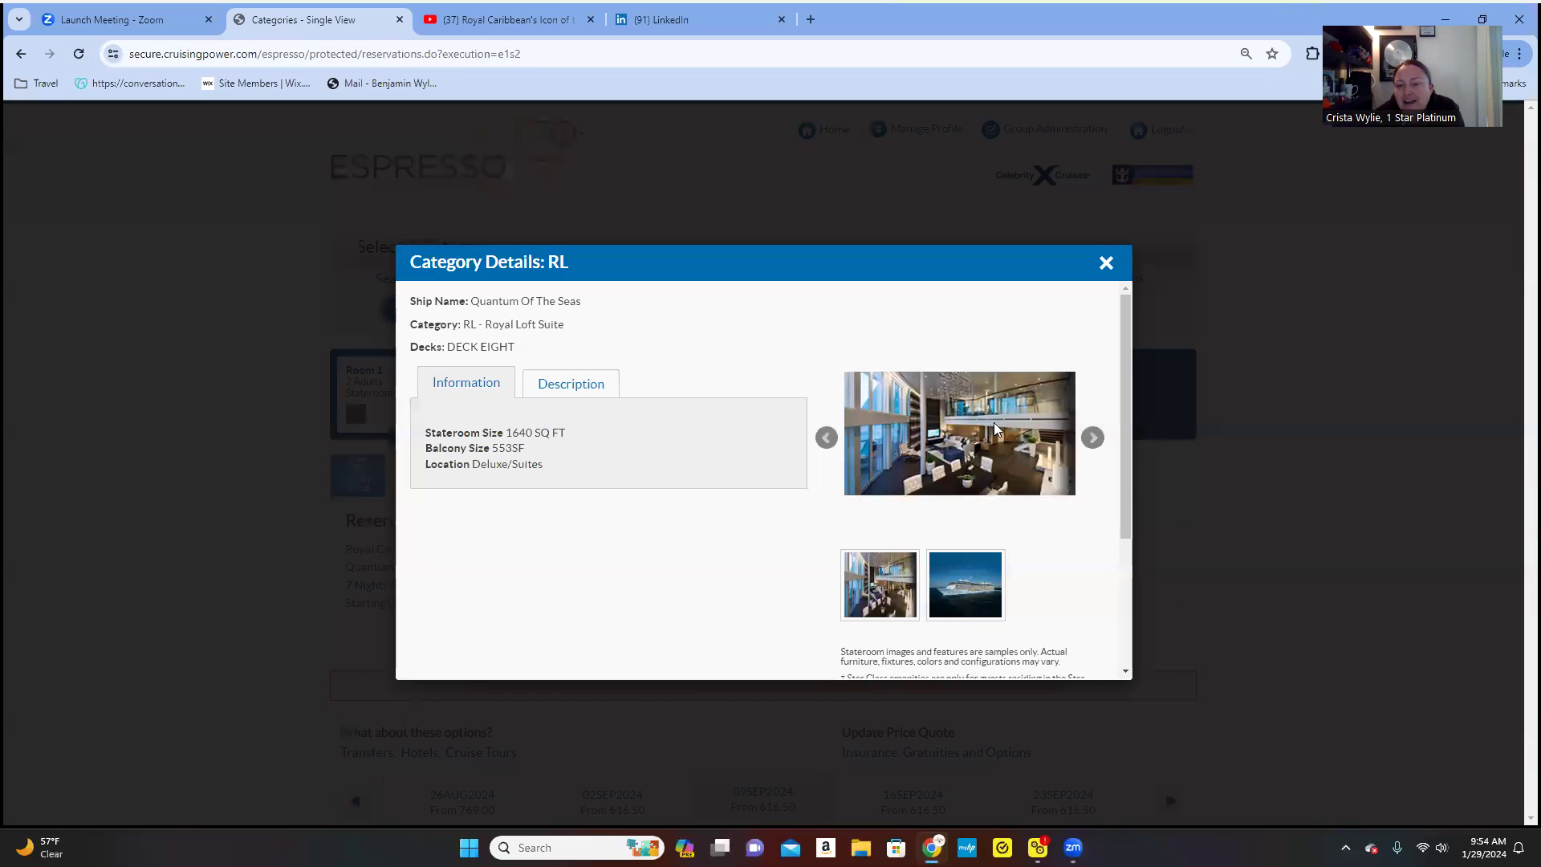
click(593, 387)
scroll(786, 534, down, 5)
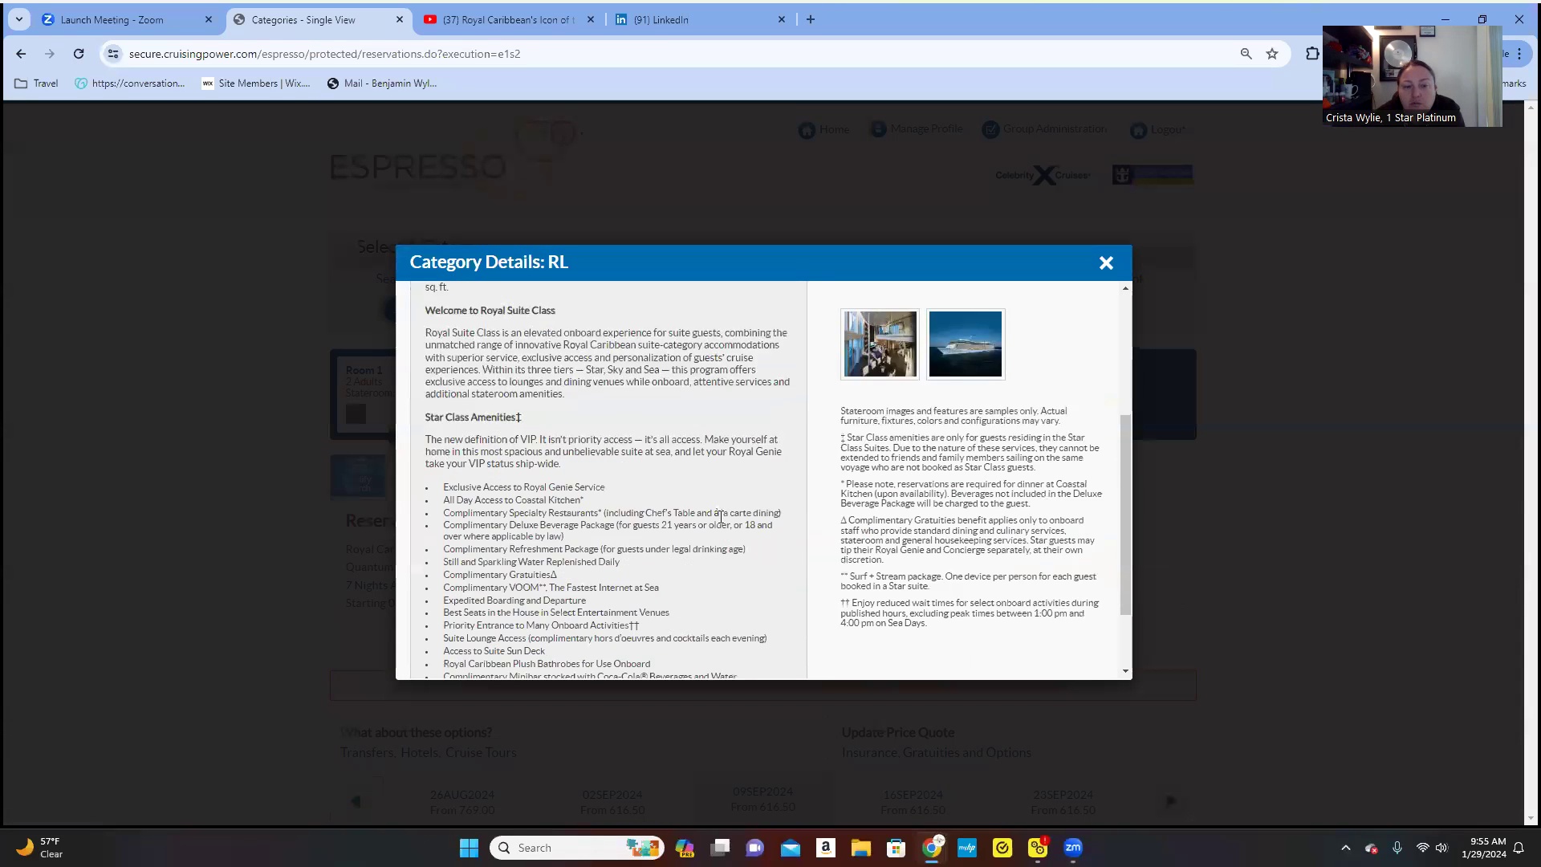
scroll(721, 516, up, 5)
scroll(640, 492, down, 5)
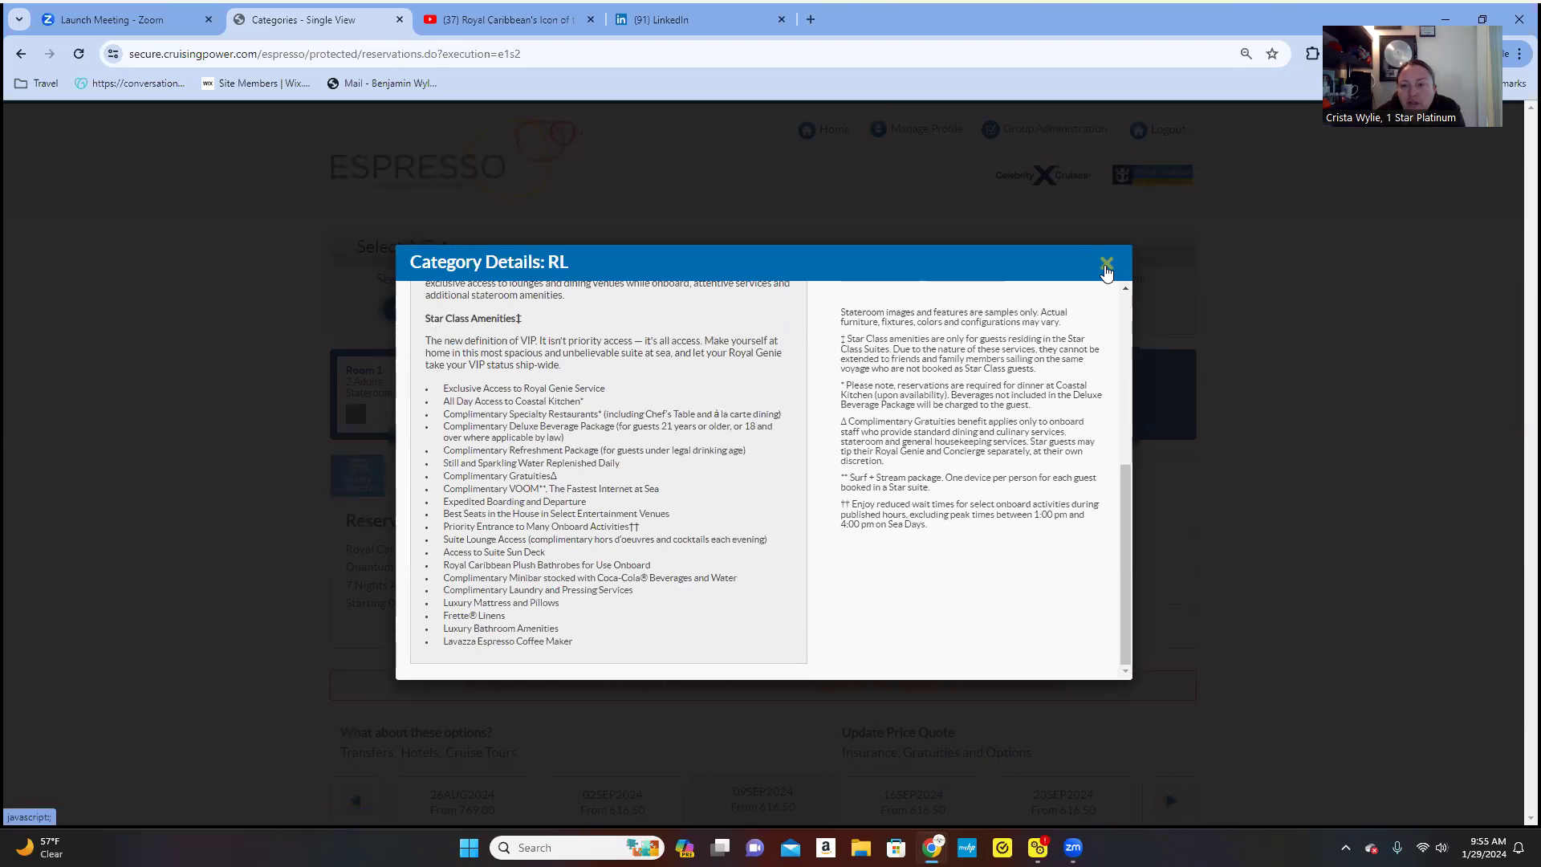
click(1106, 265)
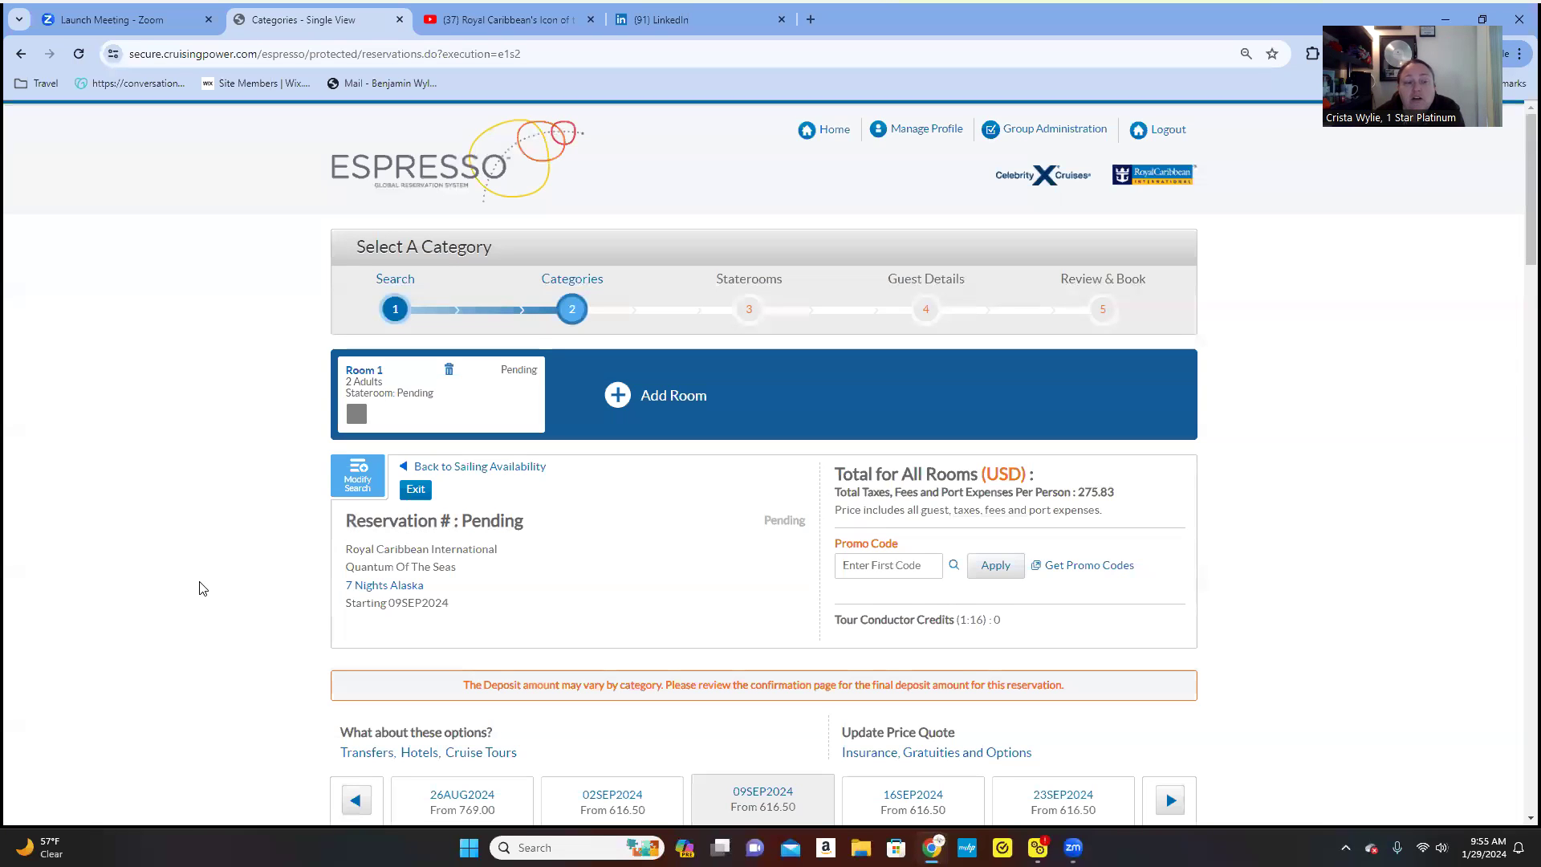
- Scroll the fare table down to the 2C Ocean View with Large Balcony row at 1,535.00
scroll(202, 589, down, 4)
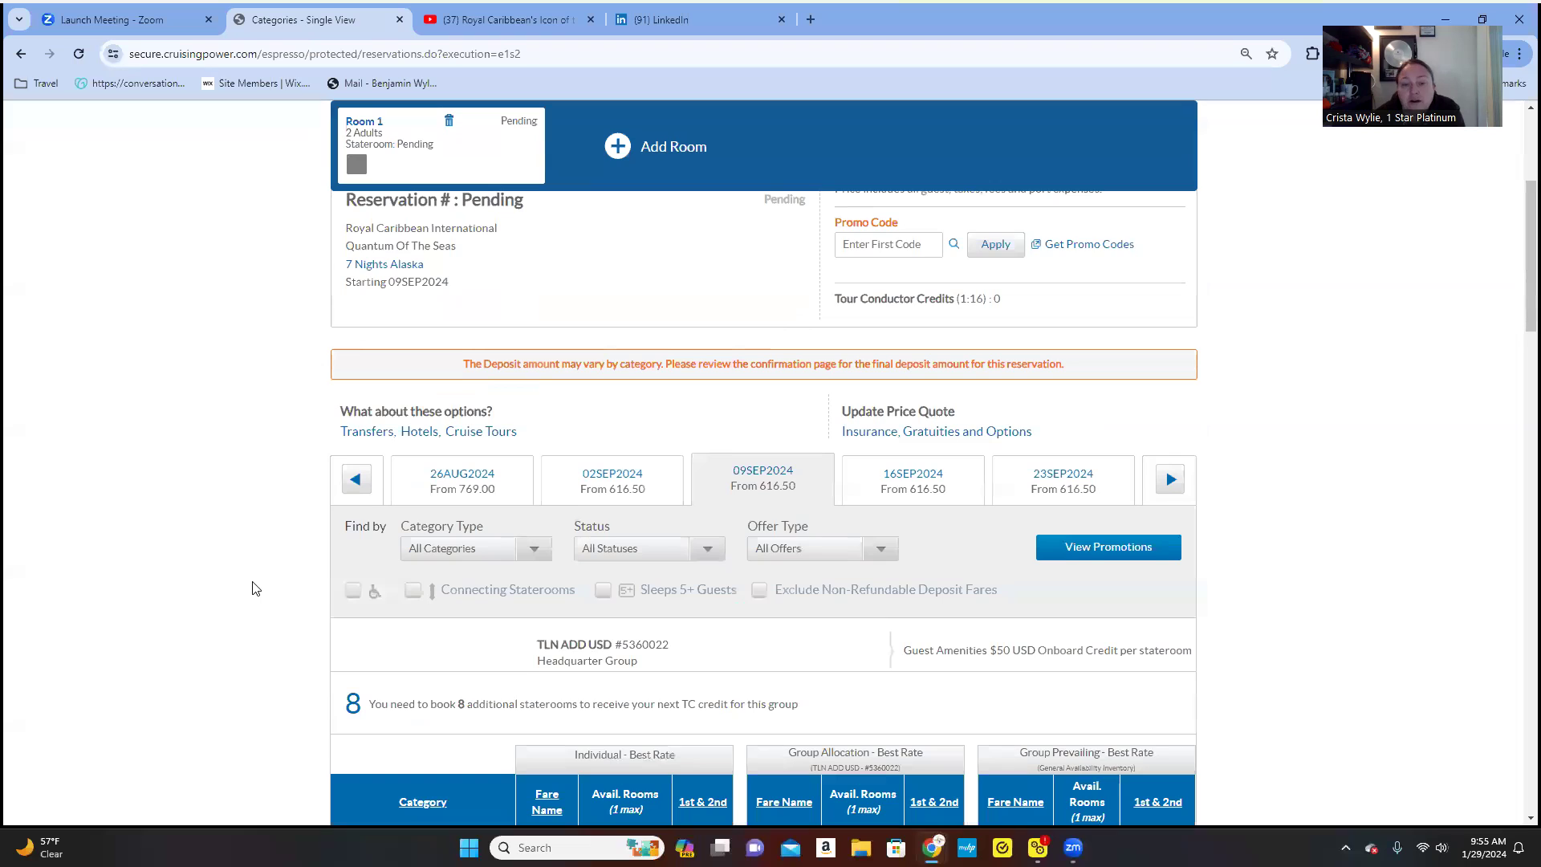
scroll(254, 588, down, 2)
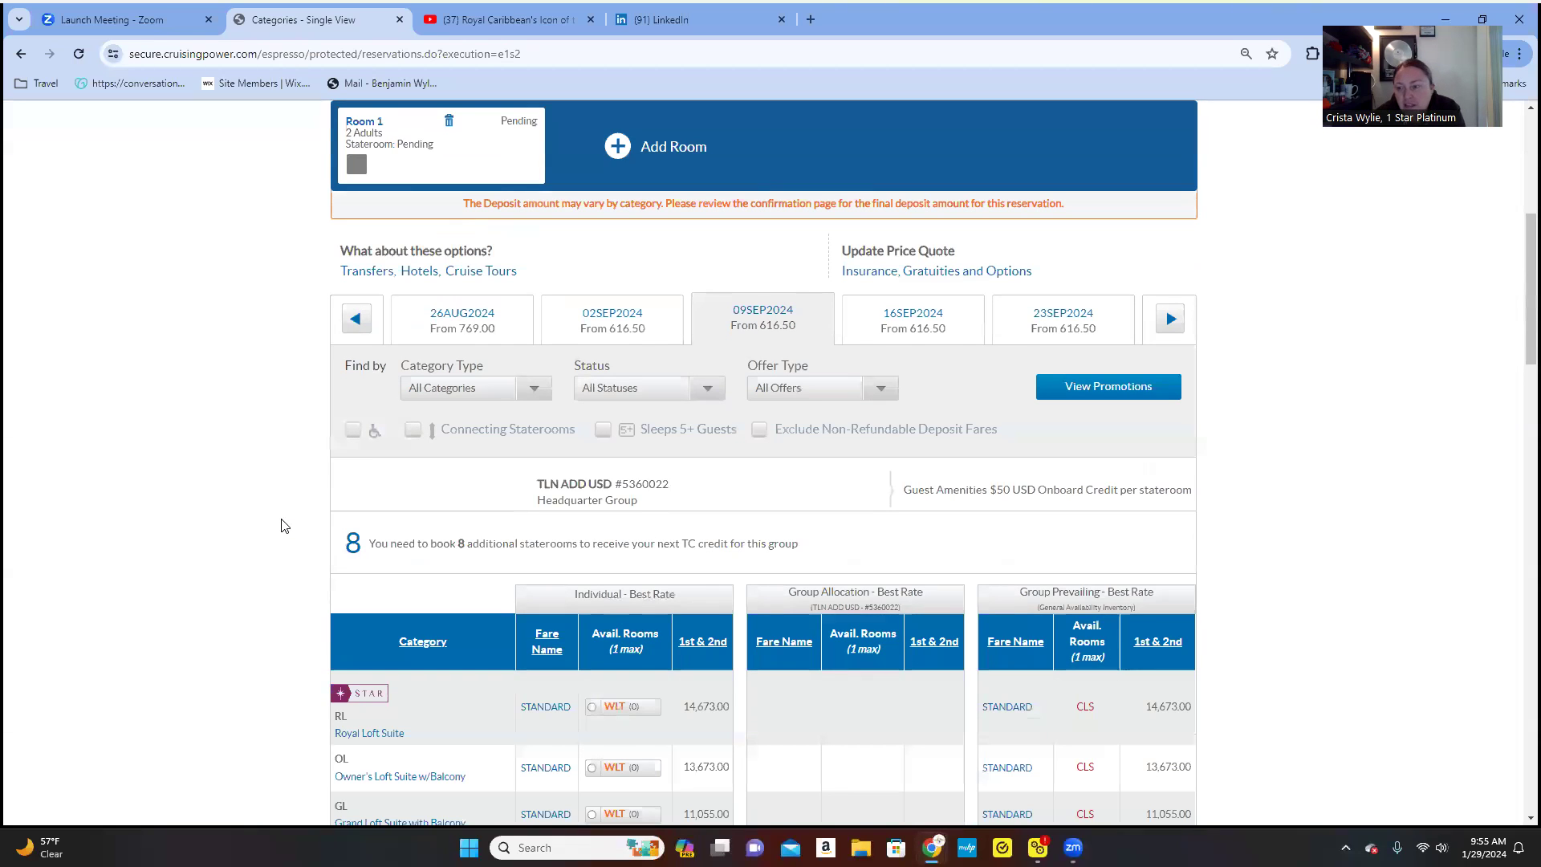
scroll(281, 526, down, 10)
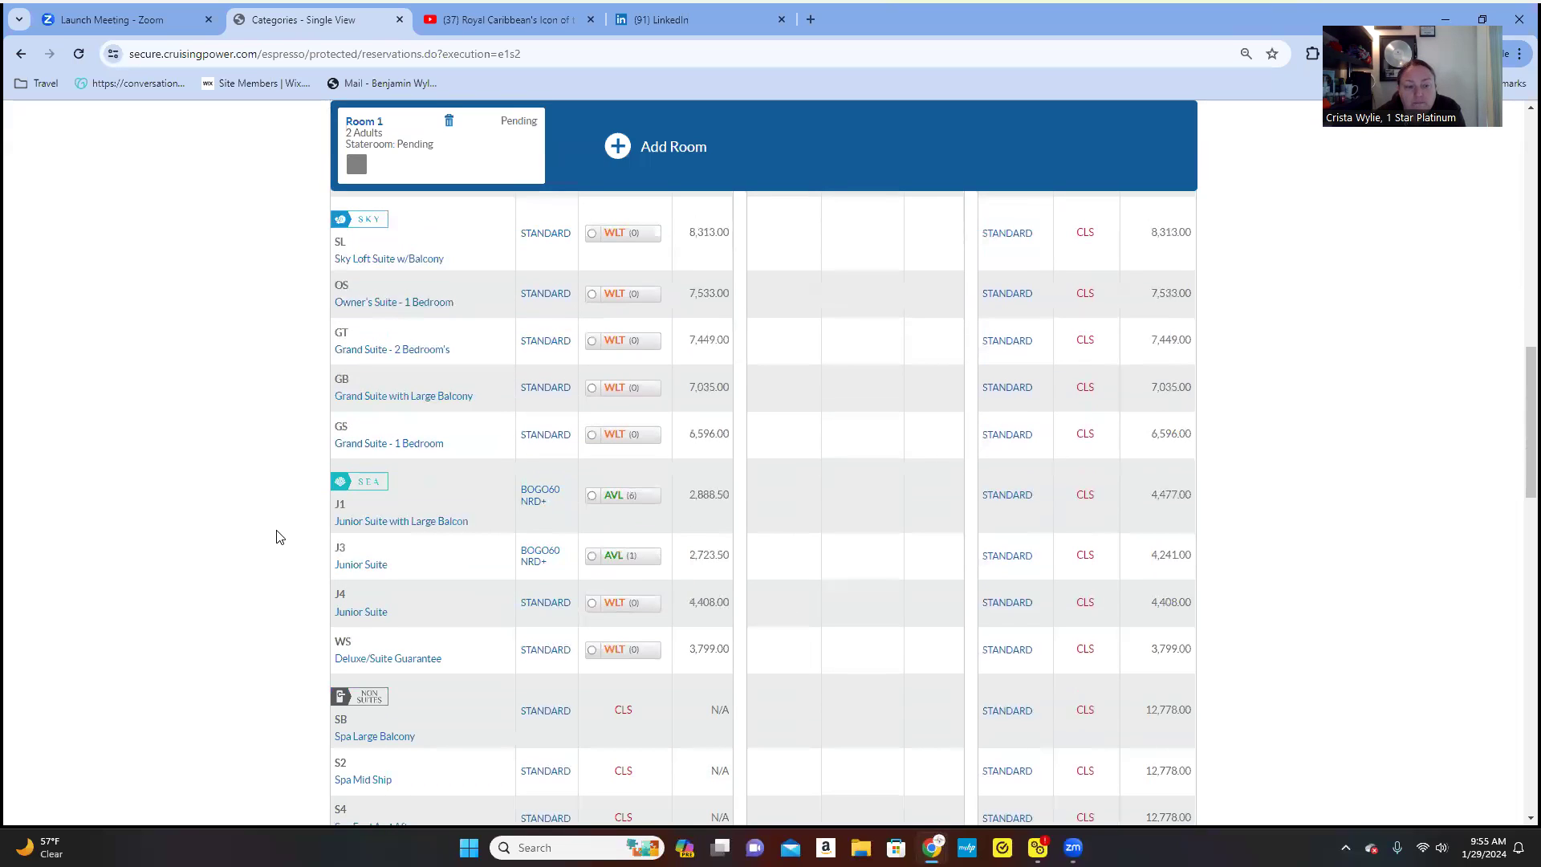
scroll(280, 537, down, 1)
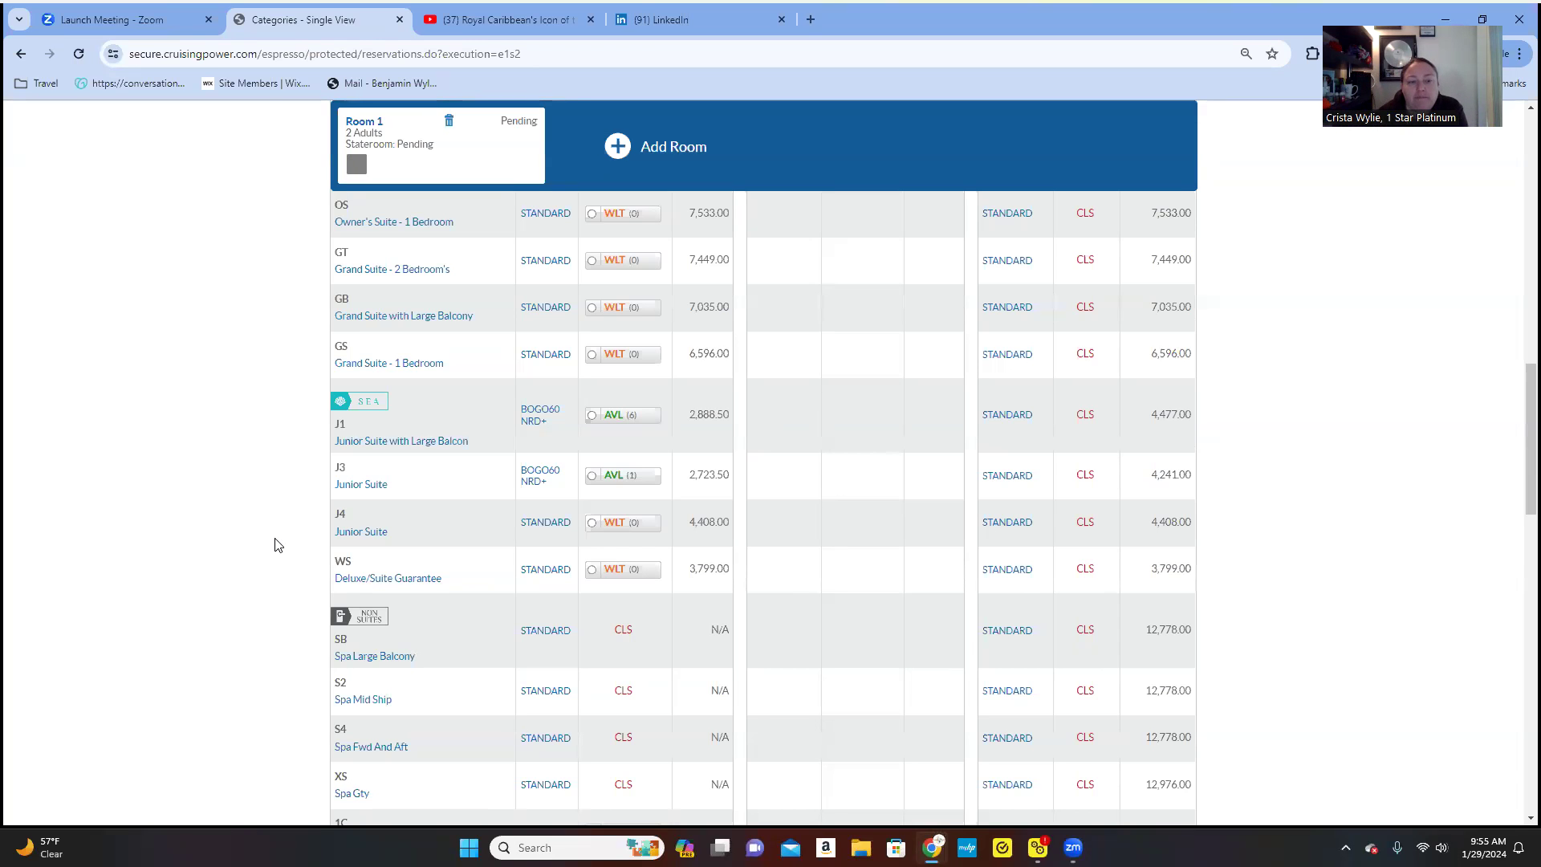
scroll(295, 552, down, 5)
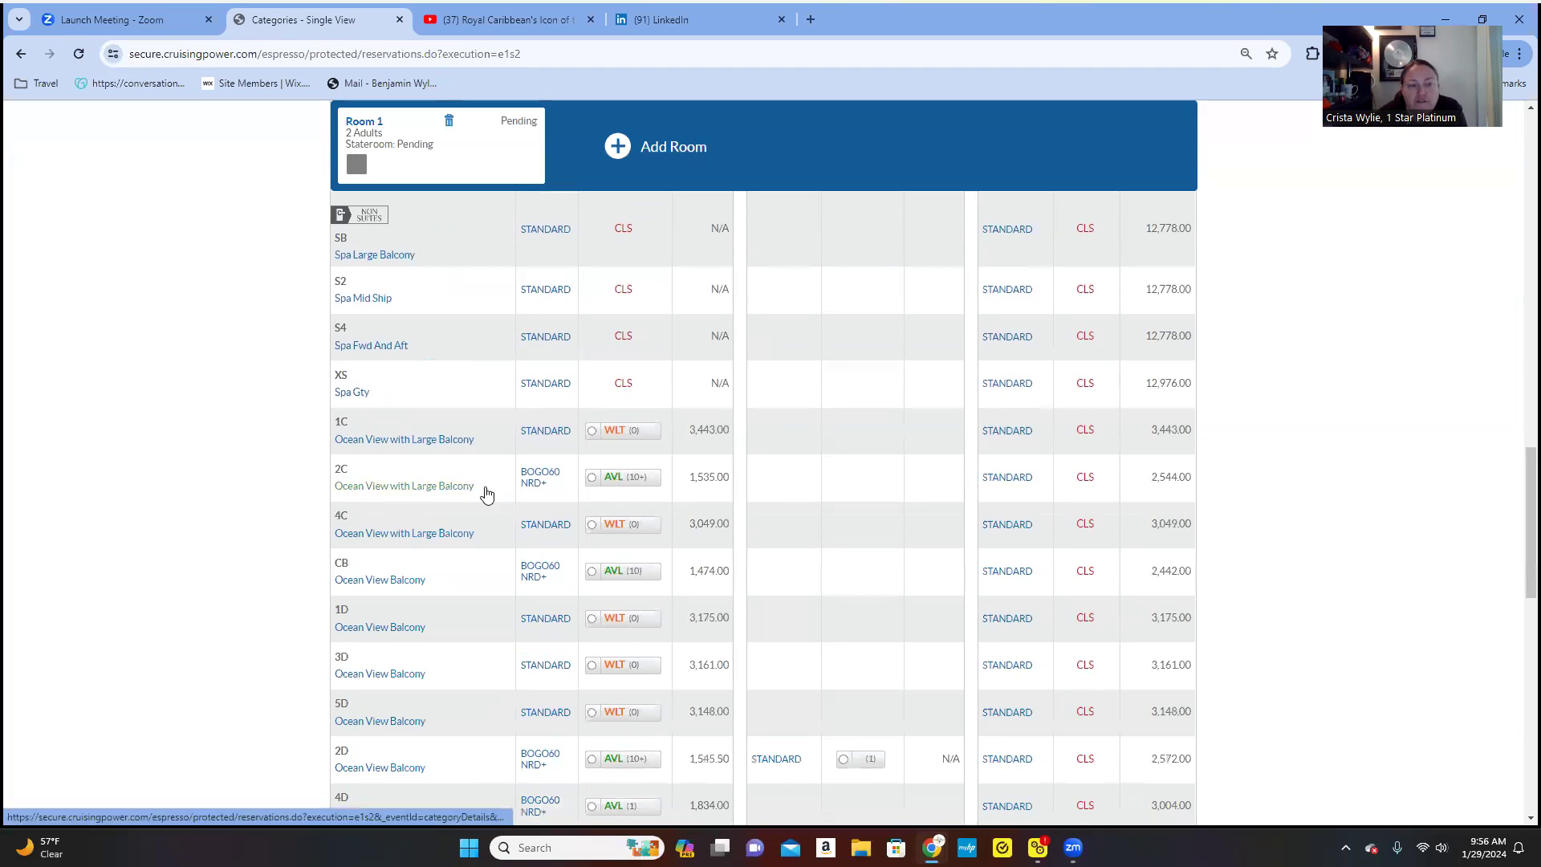
- Choose the available 2C Ocean View with Large Balcony BOGO60 NRD fare, totalling 3,621.66
click(593, 477)
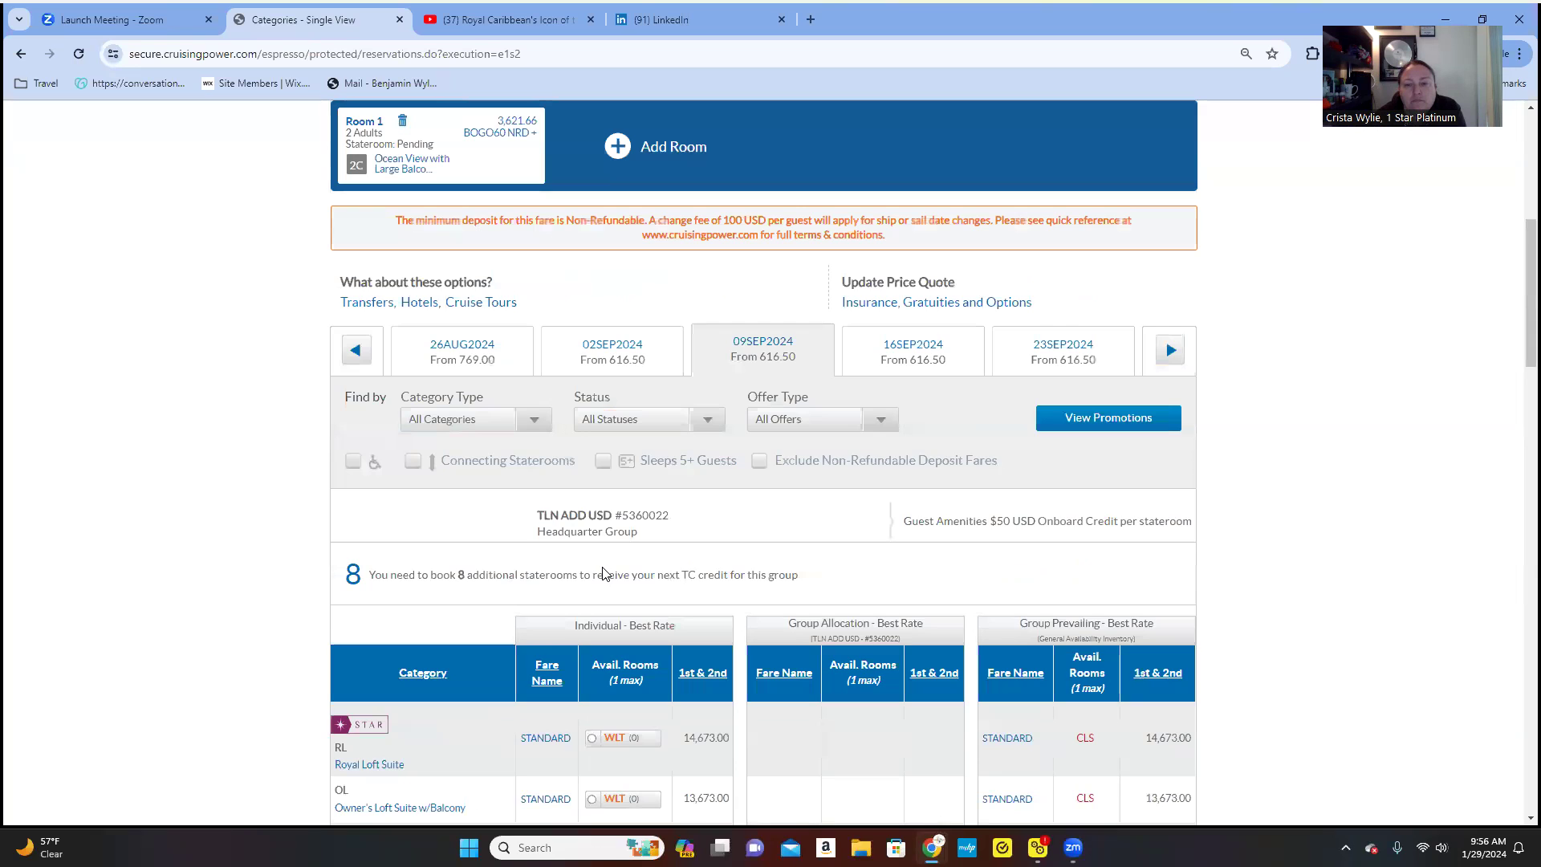
scroll(604, 573, down, 15)
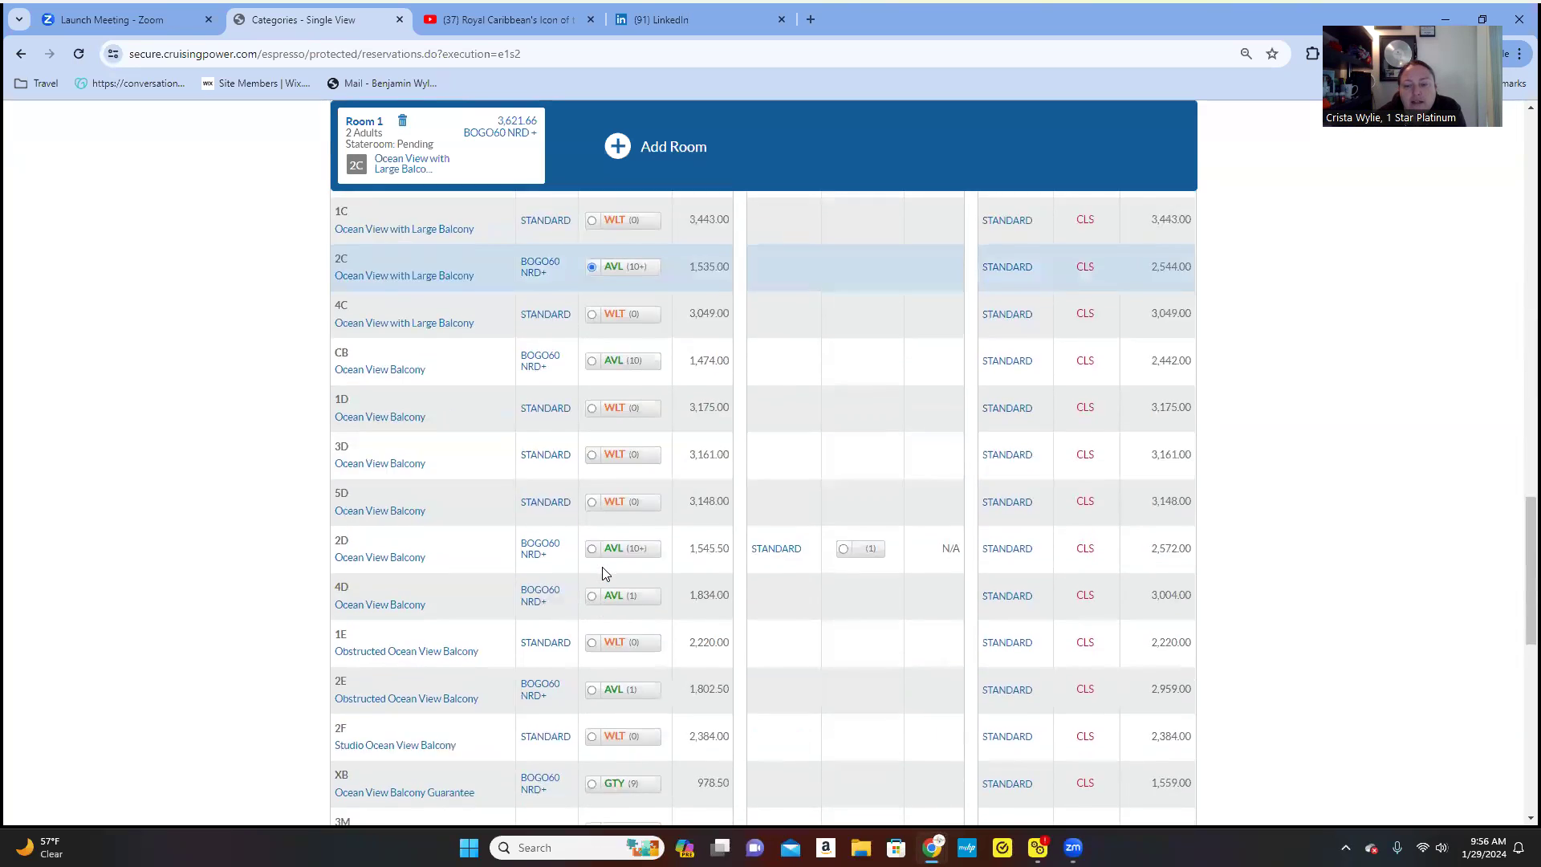
scroll(603, 573, down, 6)
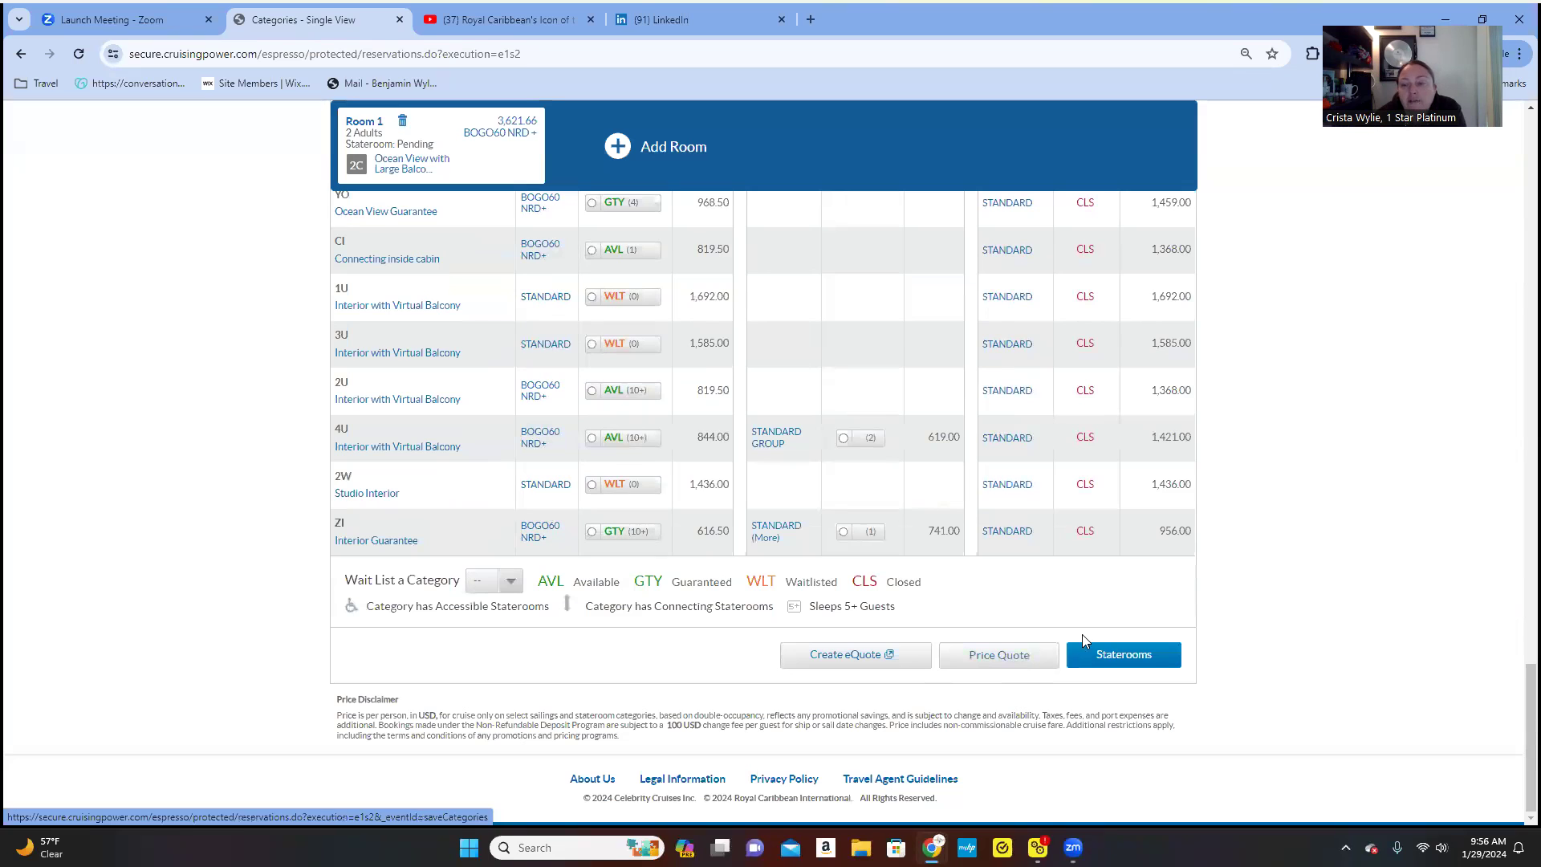
scroll(723, 602, up, 5)
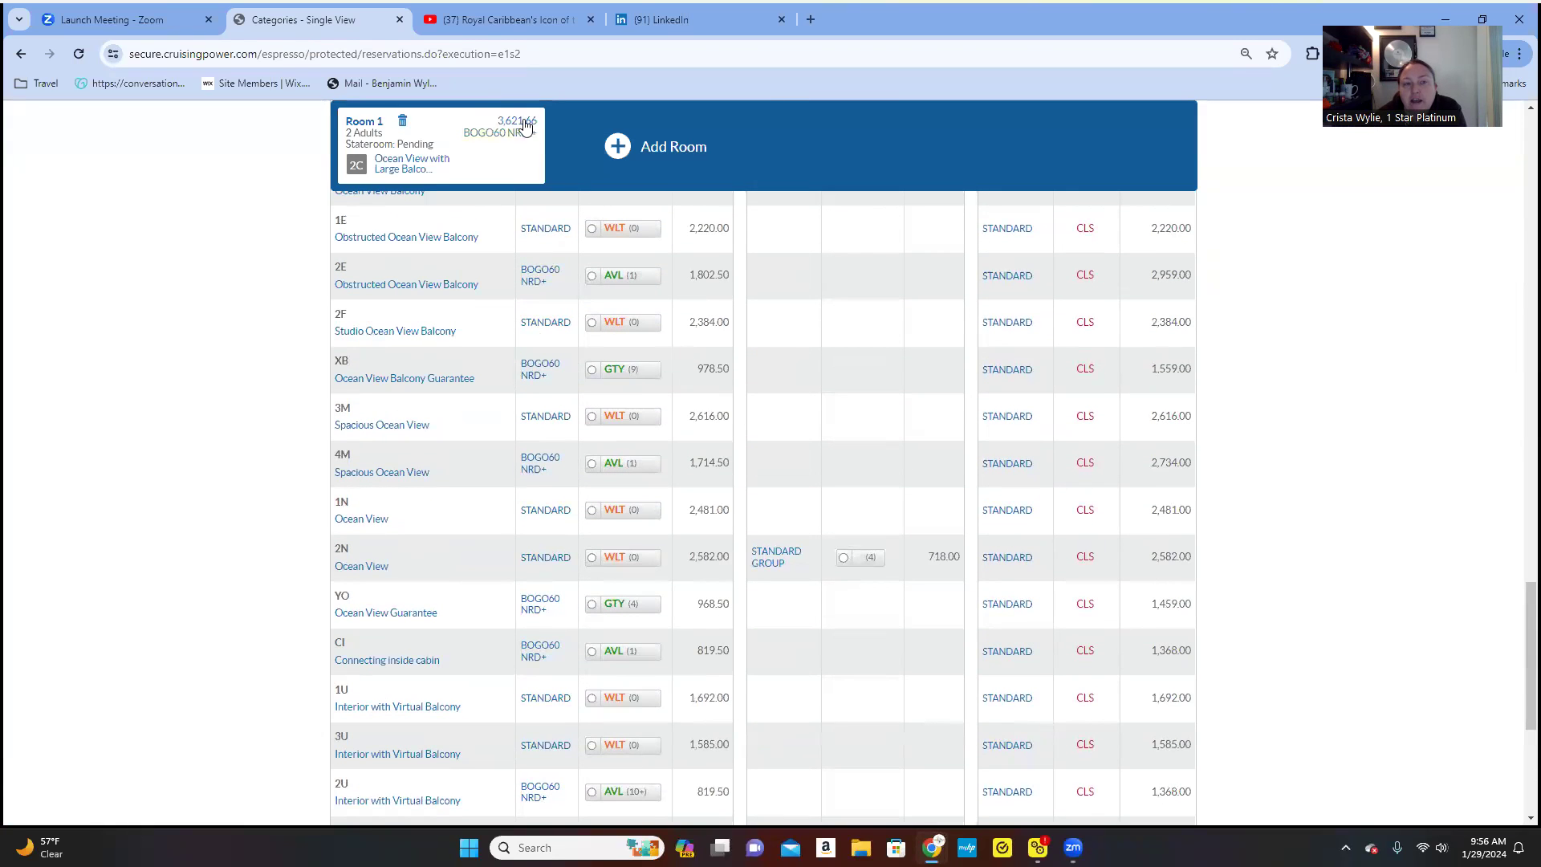
scroll(803, 528, up, 15)
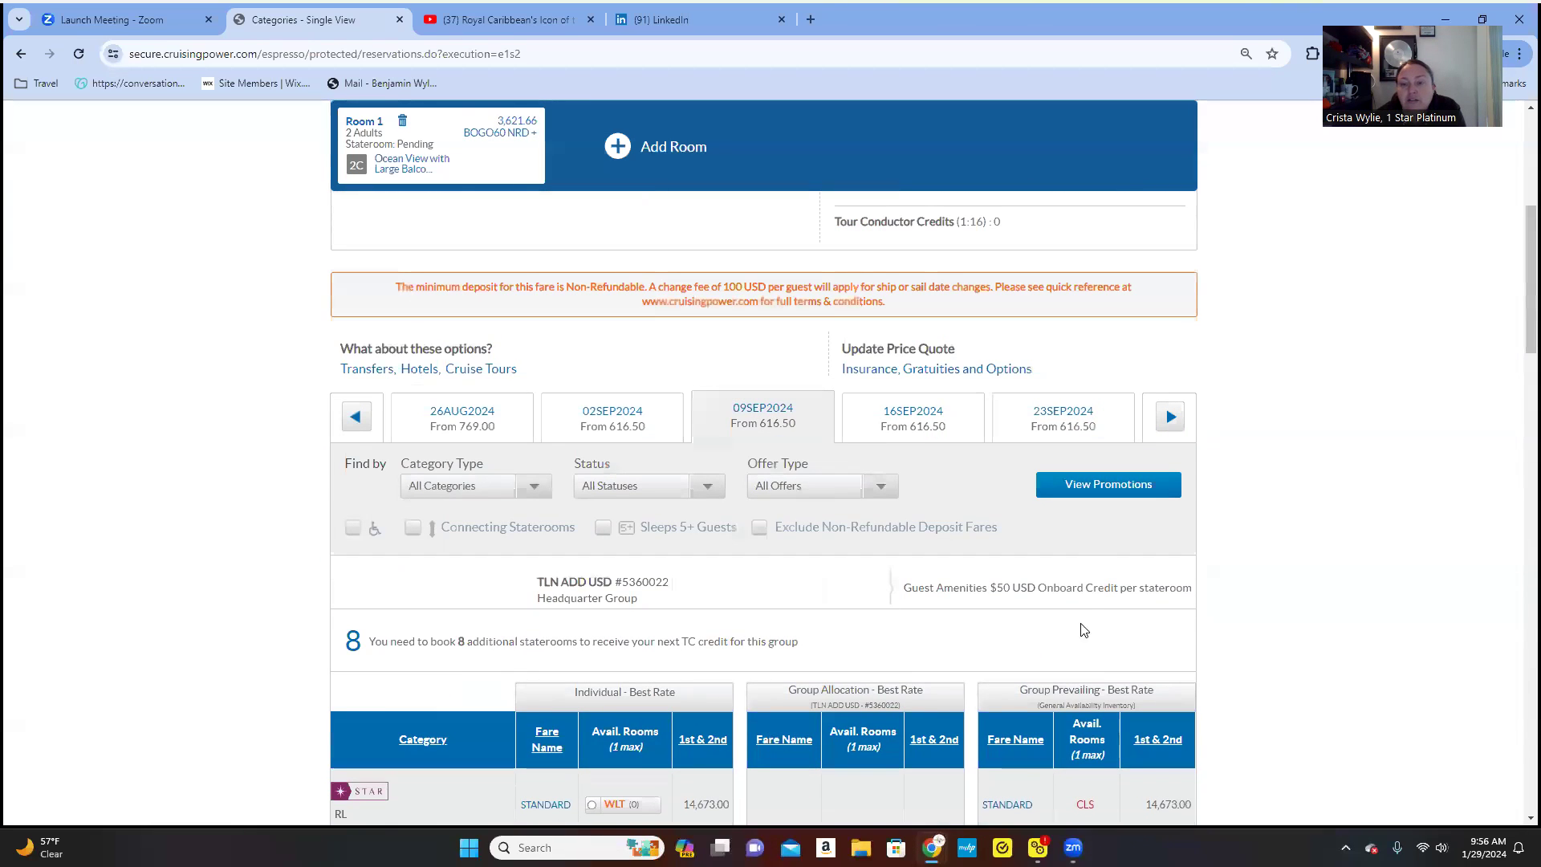
click(958, 376)
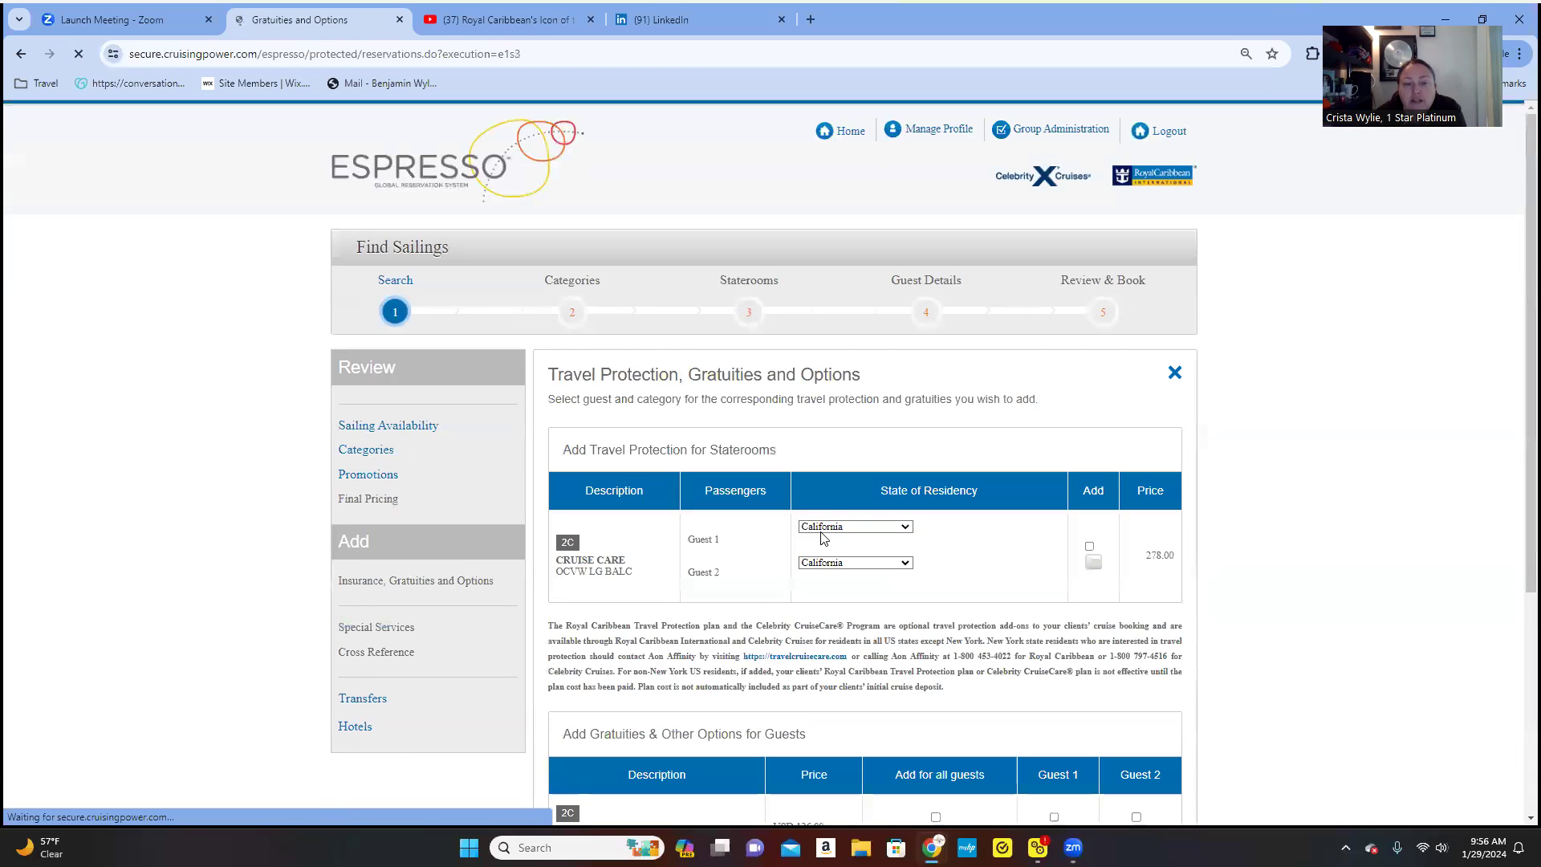
- Add Cruise Care protection and USD 126.00 gratuities for both guests, bringing the total to 4,151.66
scroll(667, 562, down, 3)
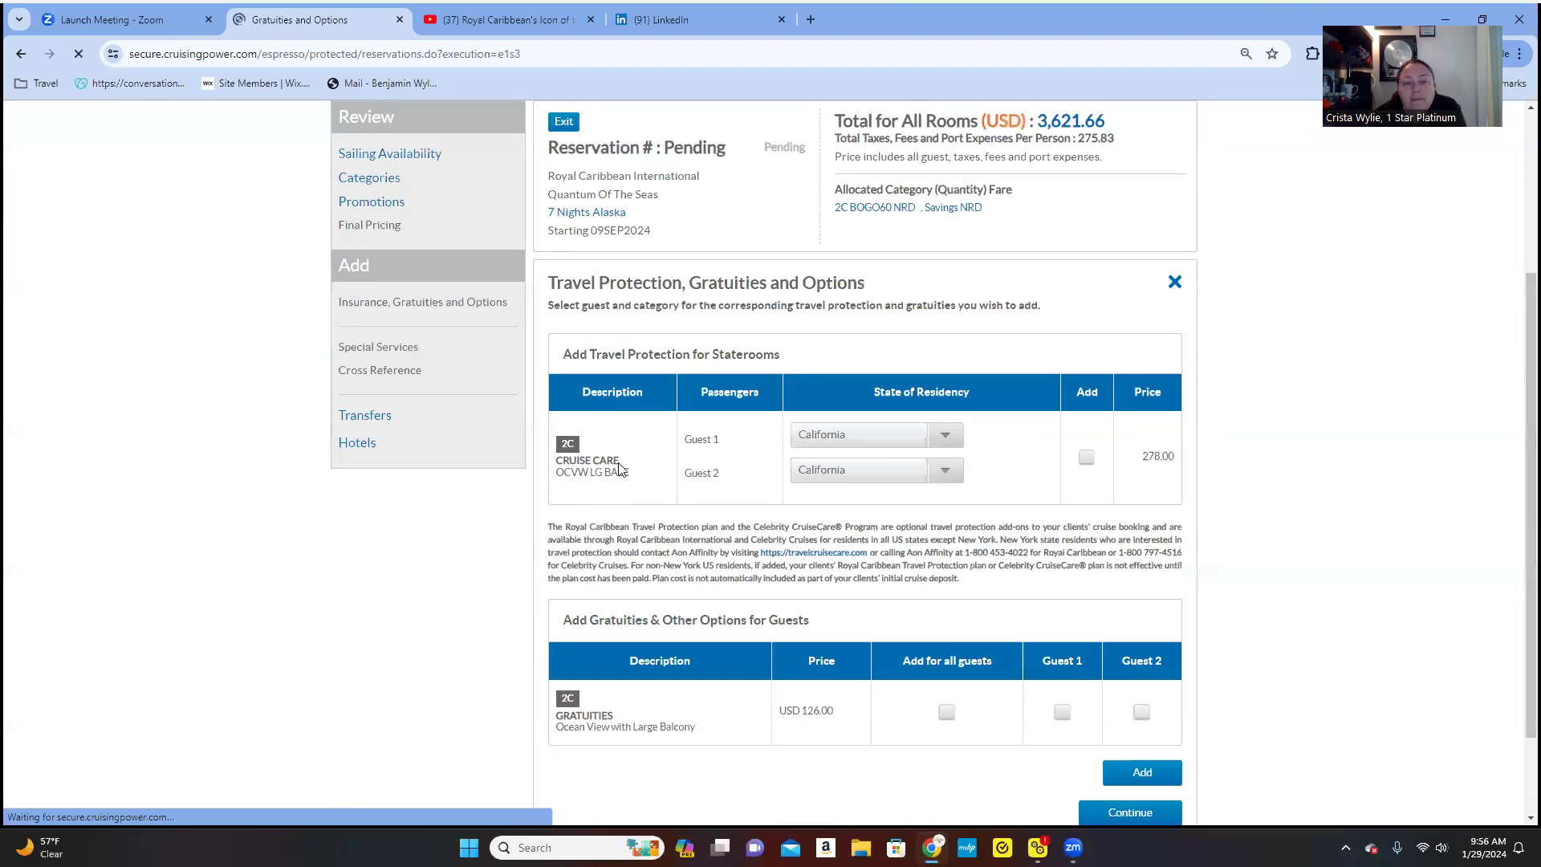
click(1088, 551)
scroll(1240, 720, down, 3)
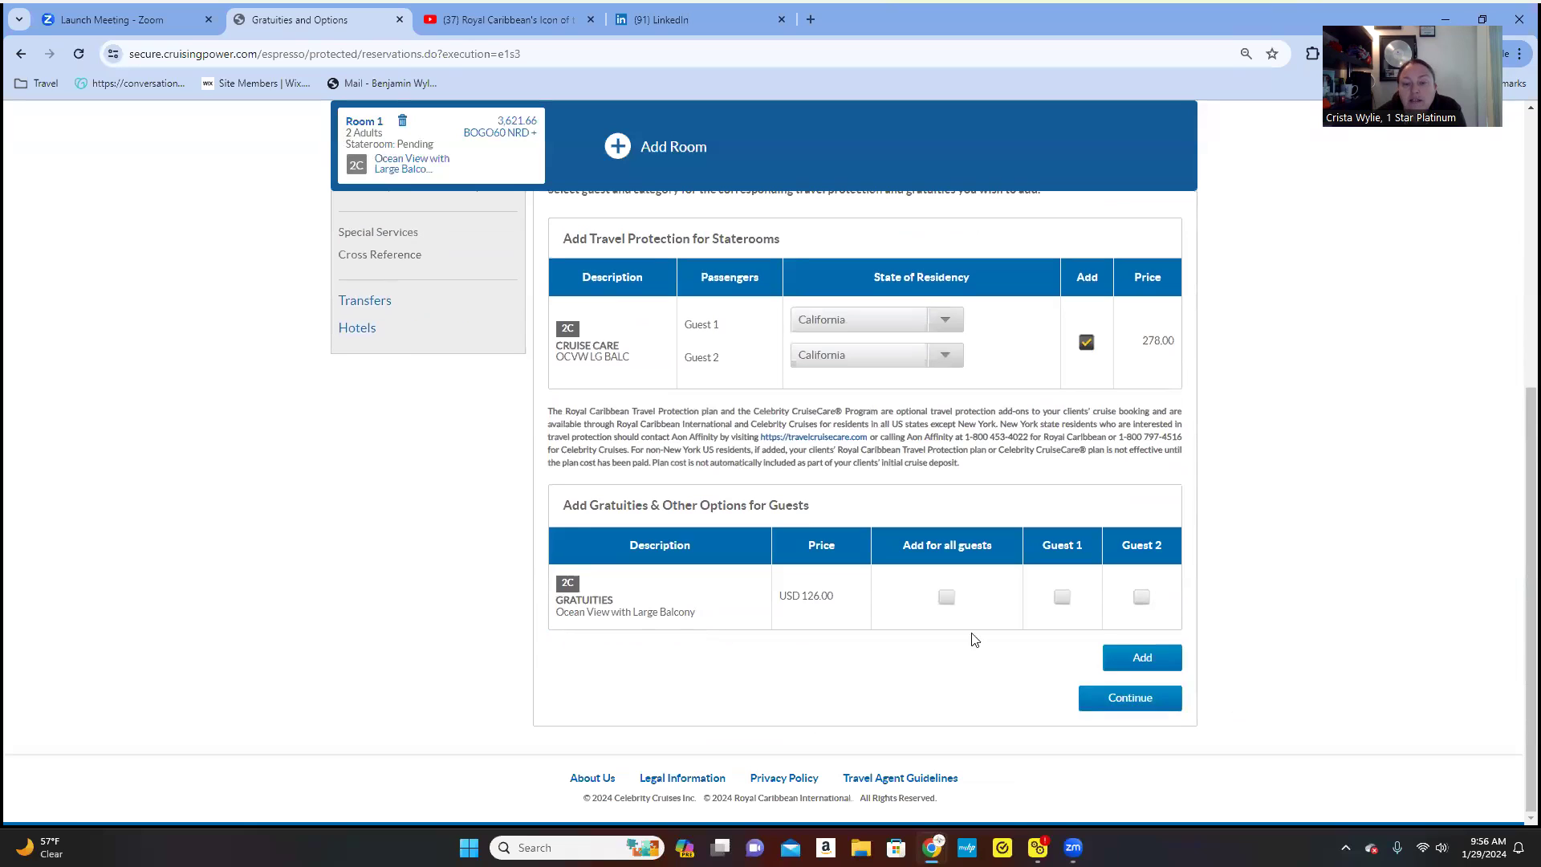
click(947, 598)
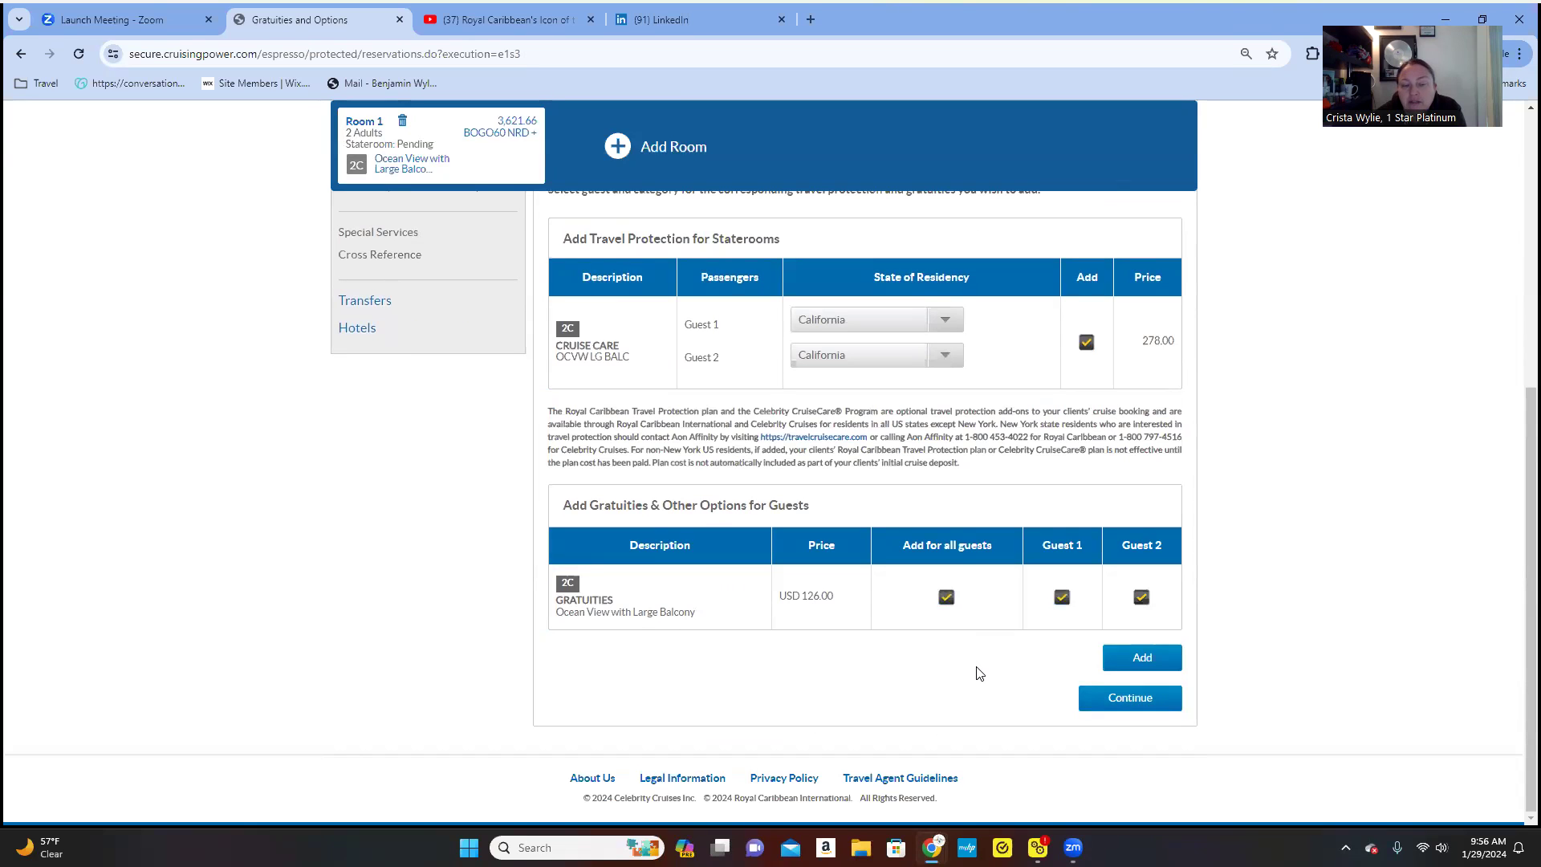
click(1141, 659)
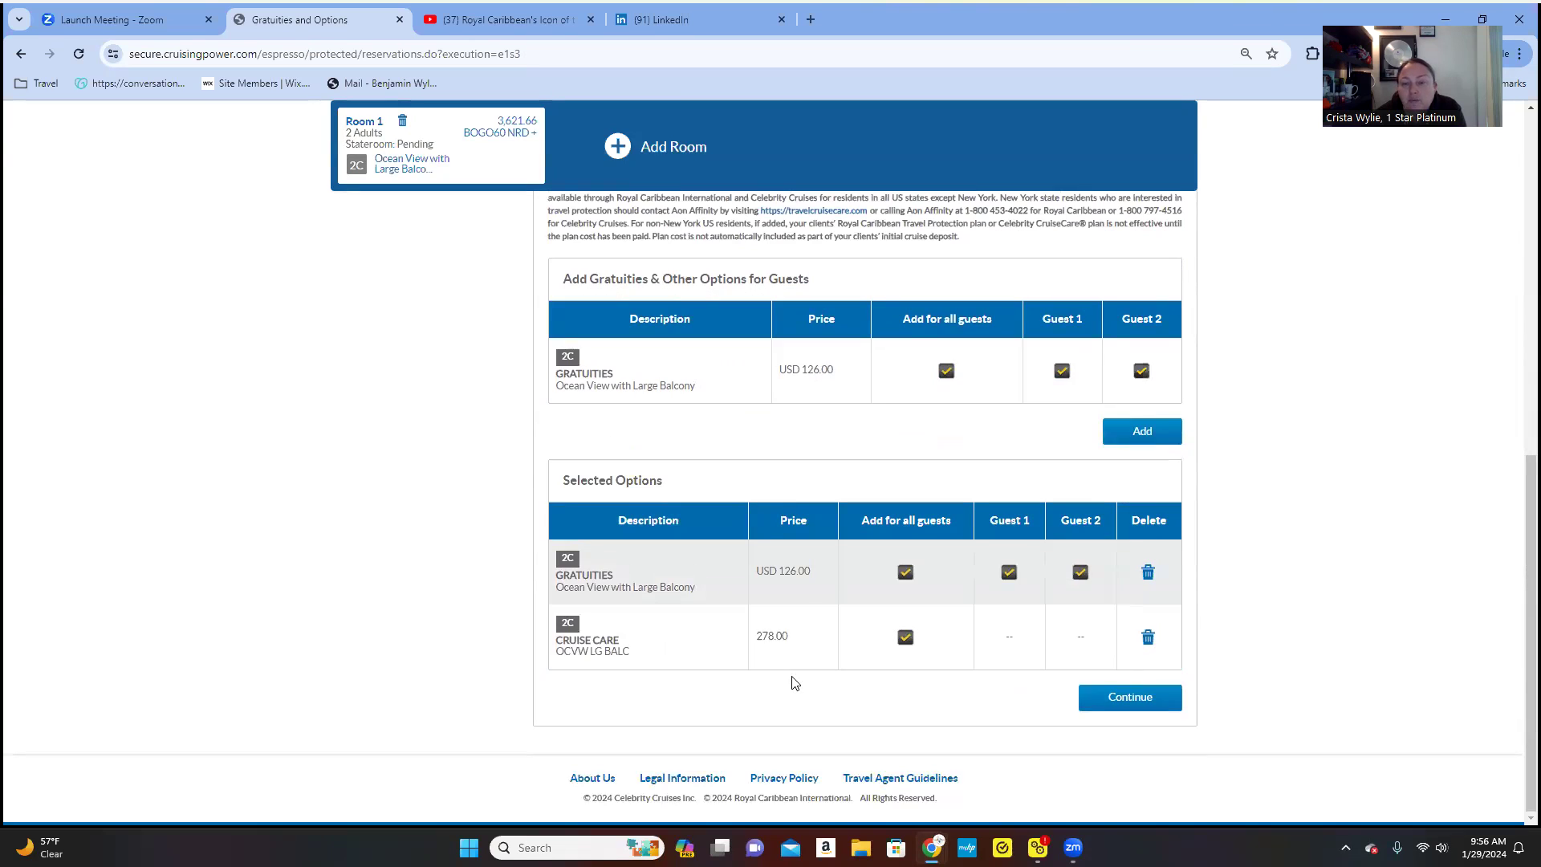
click(1098, 697)
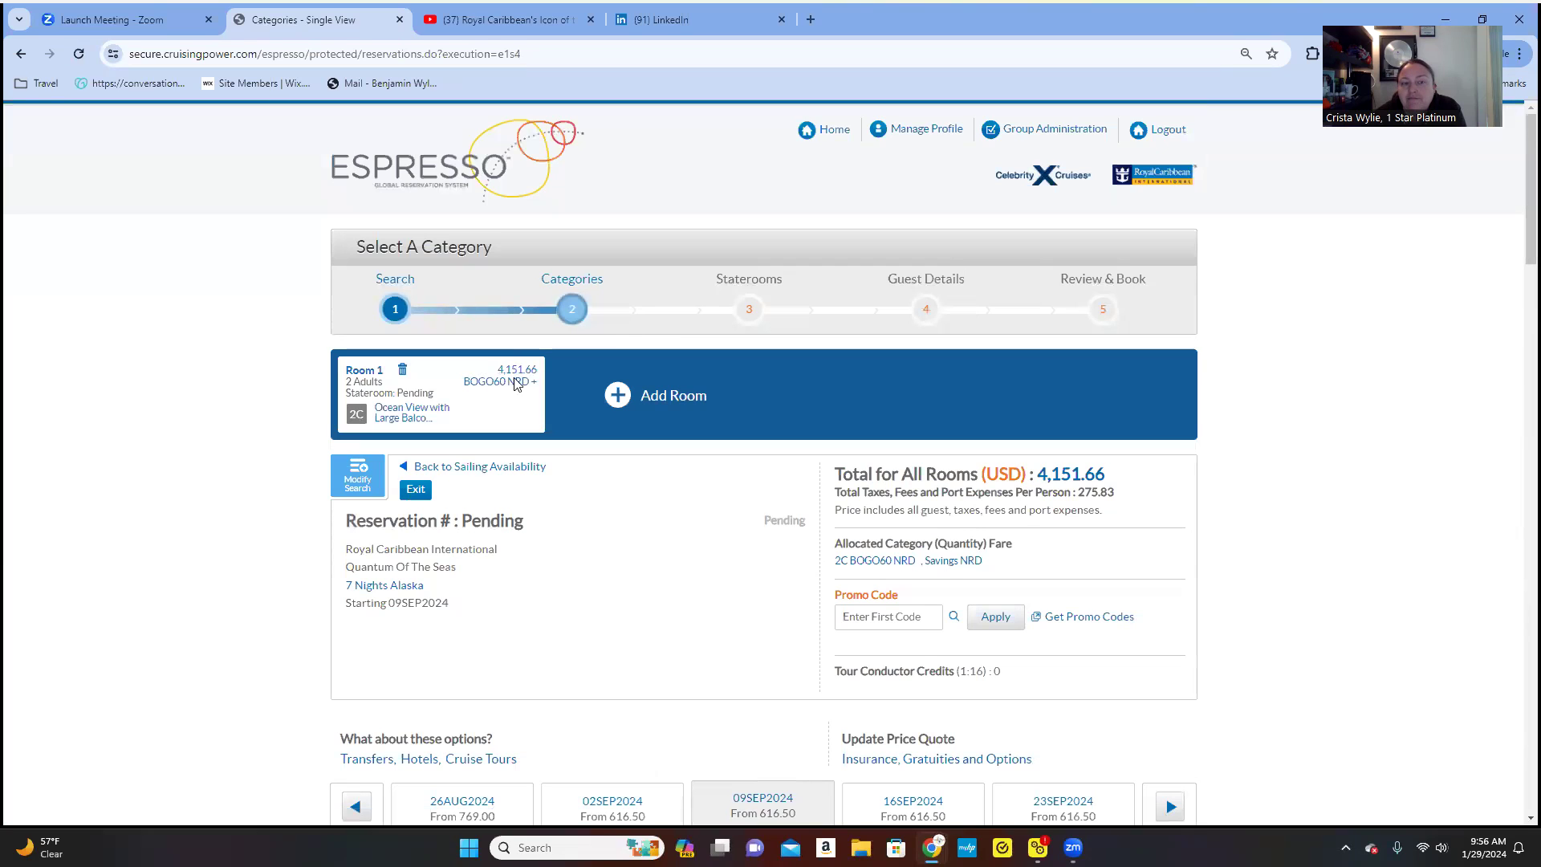
- Open Room 1's price breakdown and highlight the 500.00 deposit, payment dates, ship and 09SEP2024 sailing
click(516, 382)
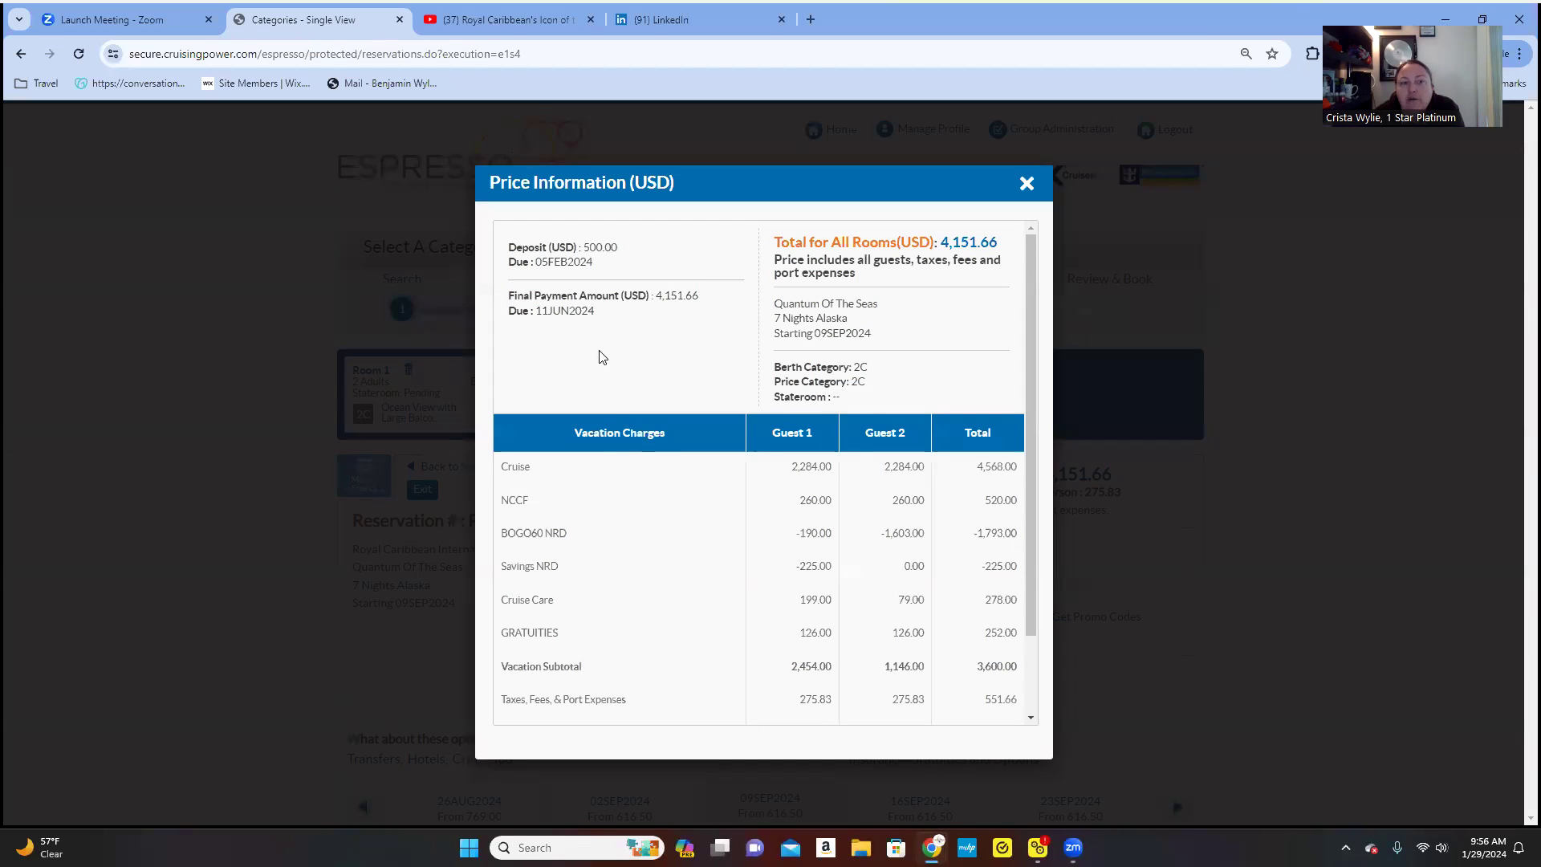
drag(617, 245, 537, 267)
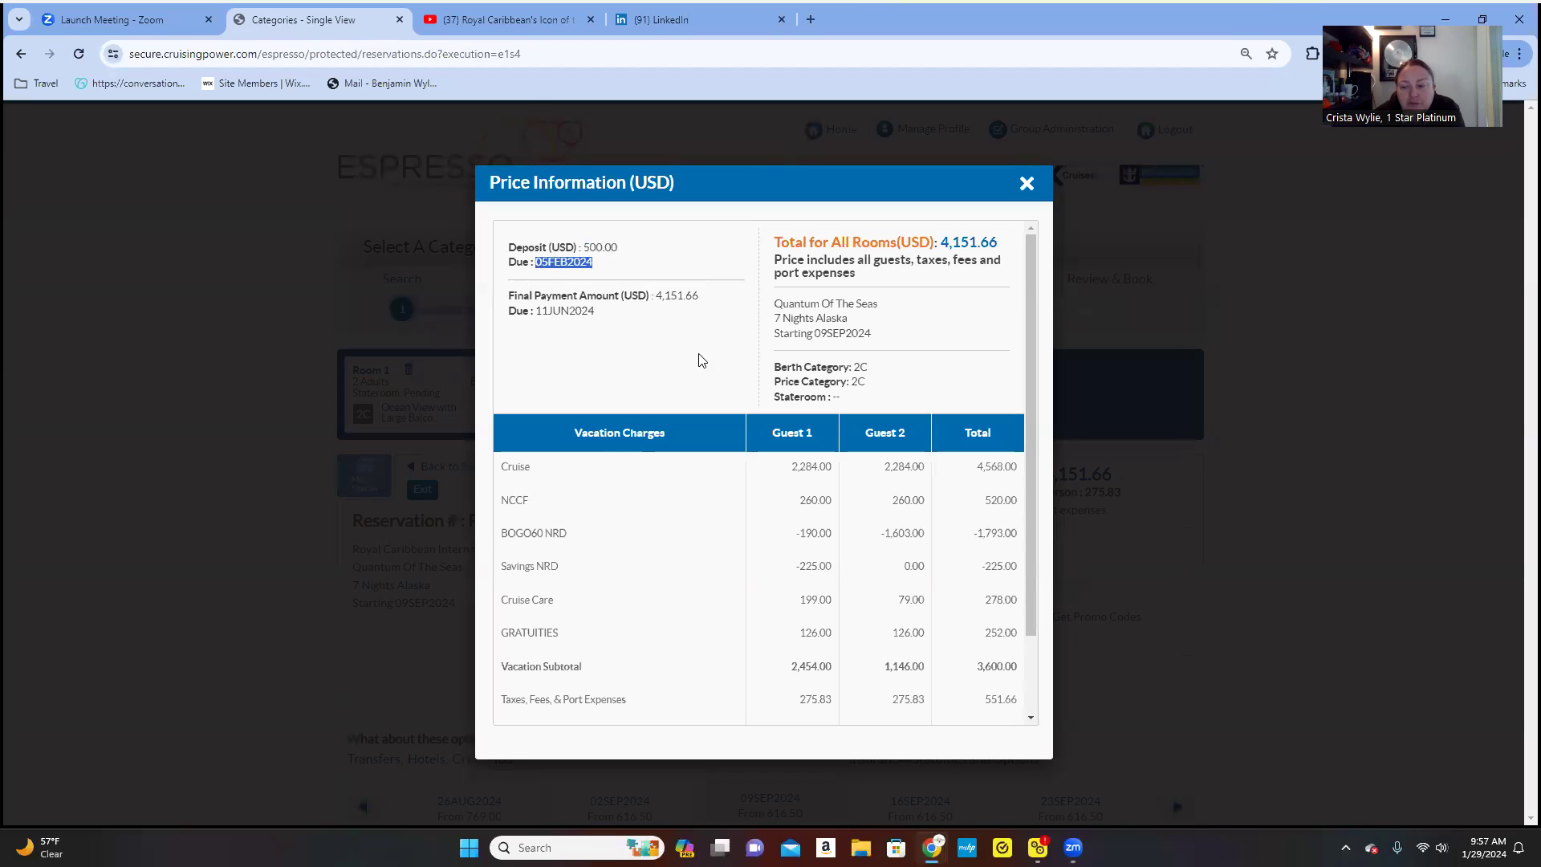
drag(699, 295, 537, 312)
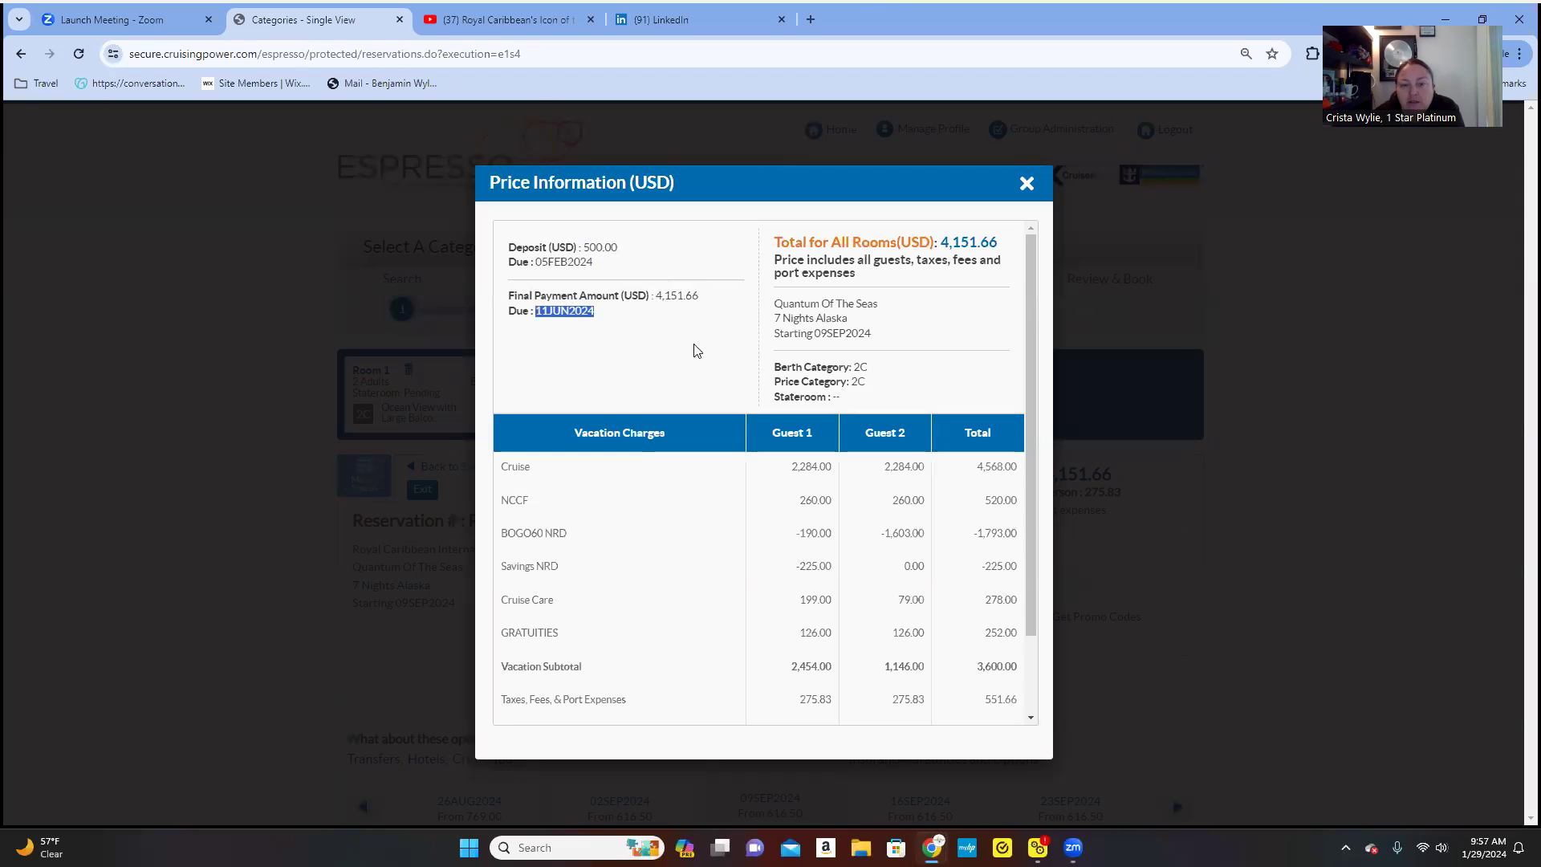
click(854, 301)
drag(879, 303, 770, 321)
drag(883, 335, 770, 338)
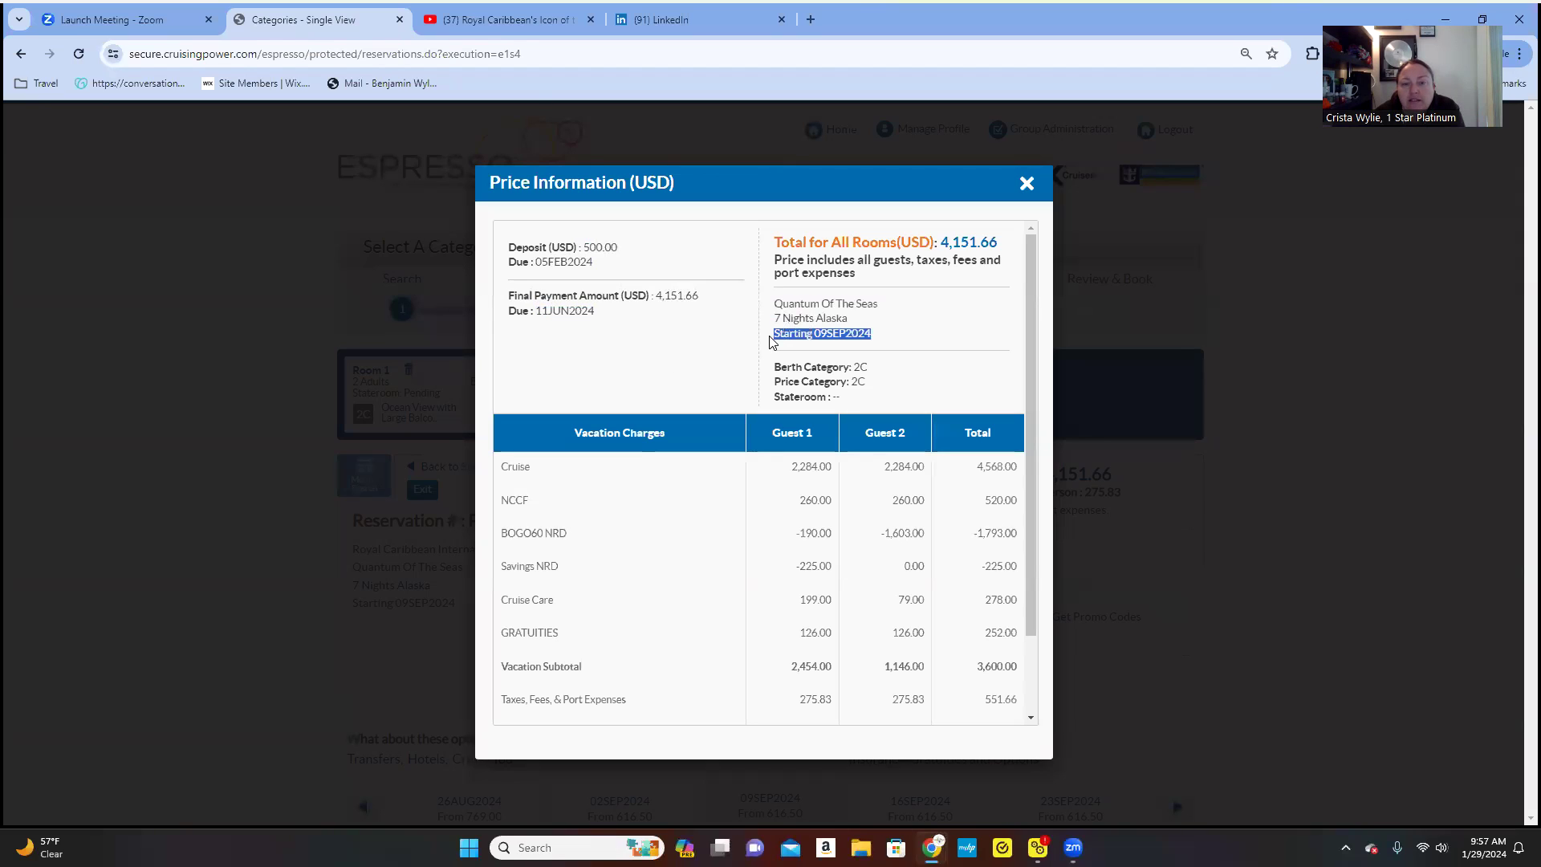
- Highlight the 3,600.00 vacation subtotal and the 551.66 taxes, fees and port expenses
scroll(847, 363, down, 1)
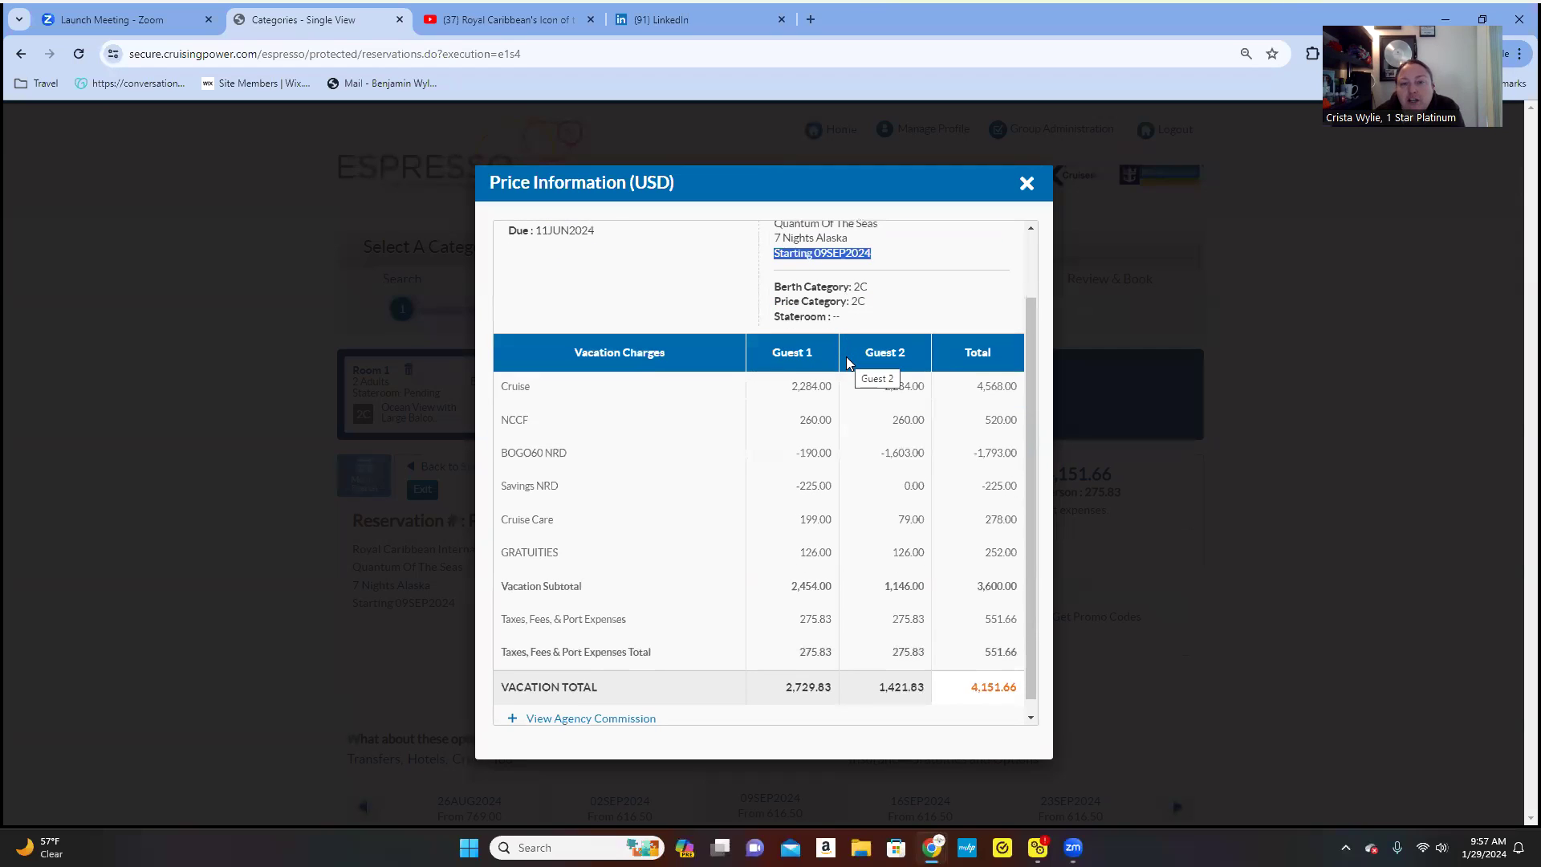
scroll(856, 384, up, 1)
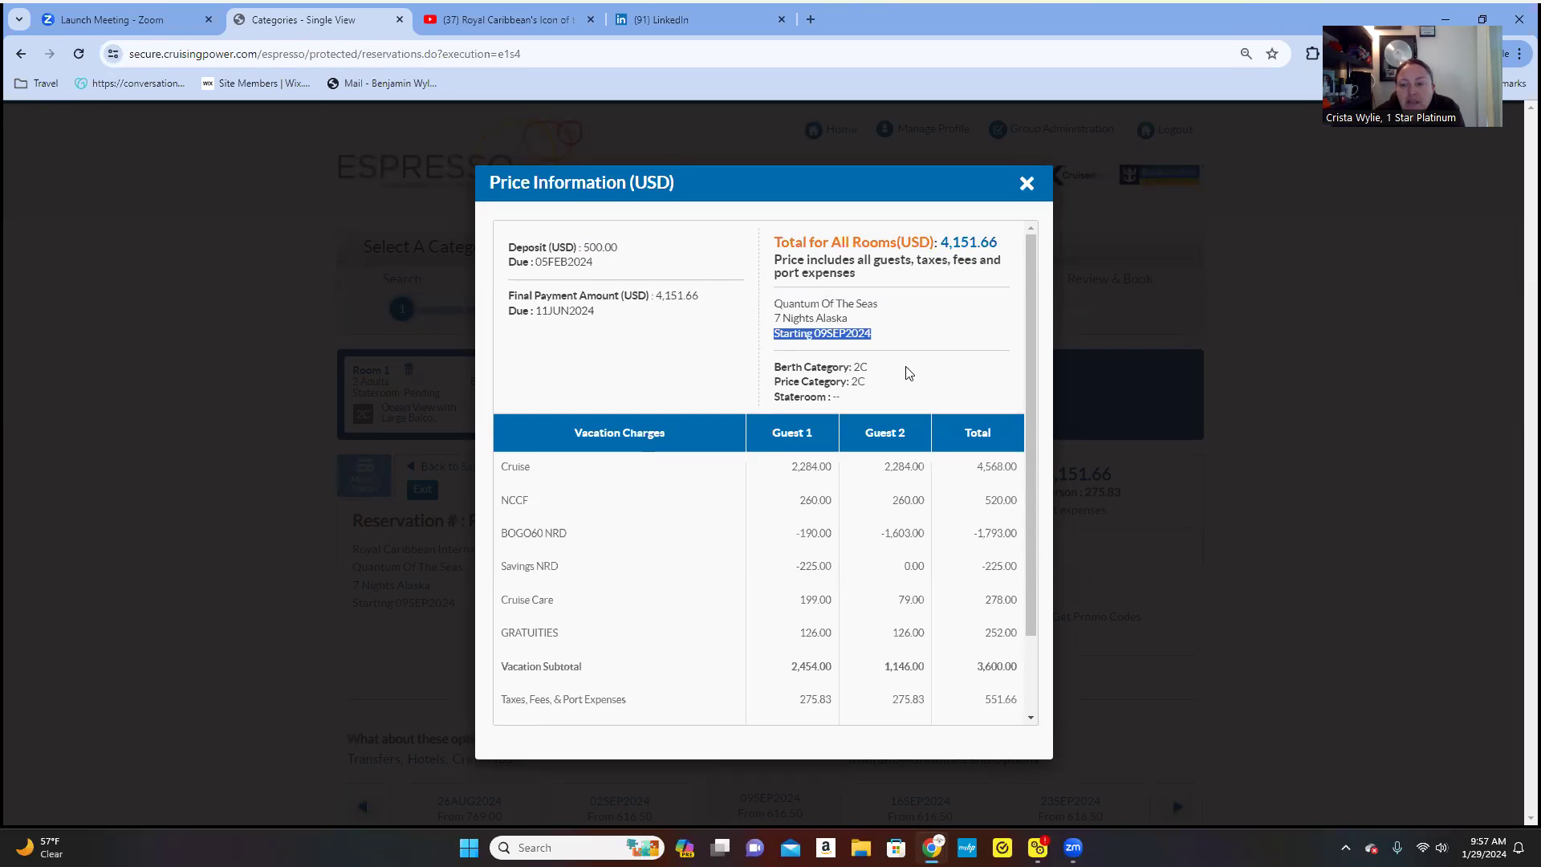
scroll(905, 391, down, 2)
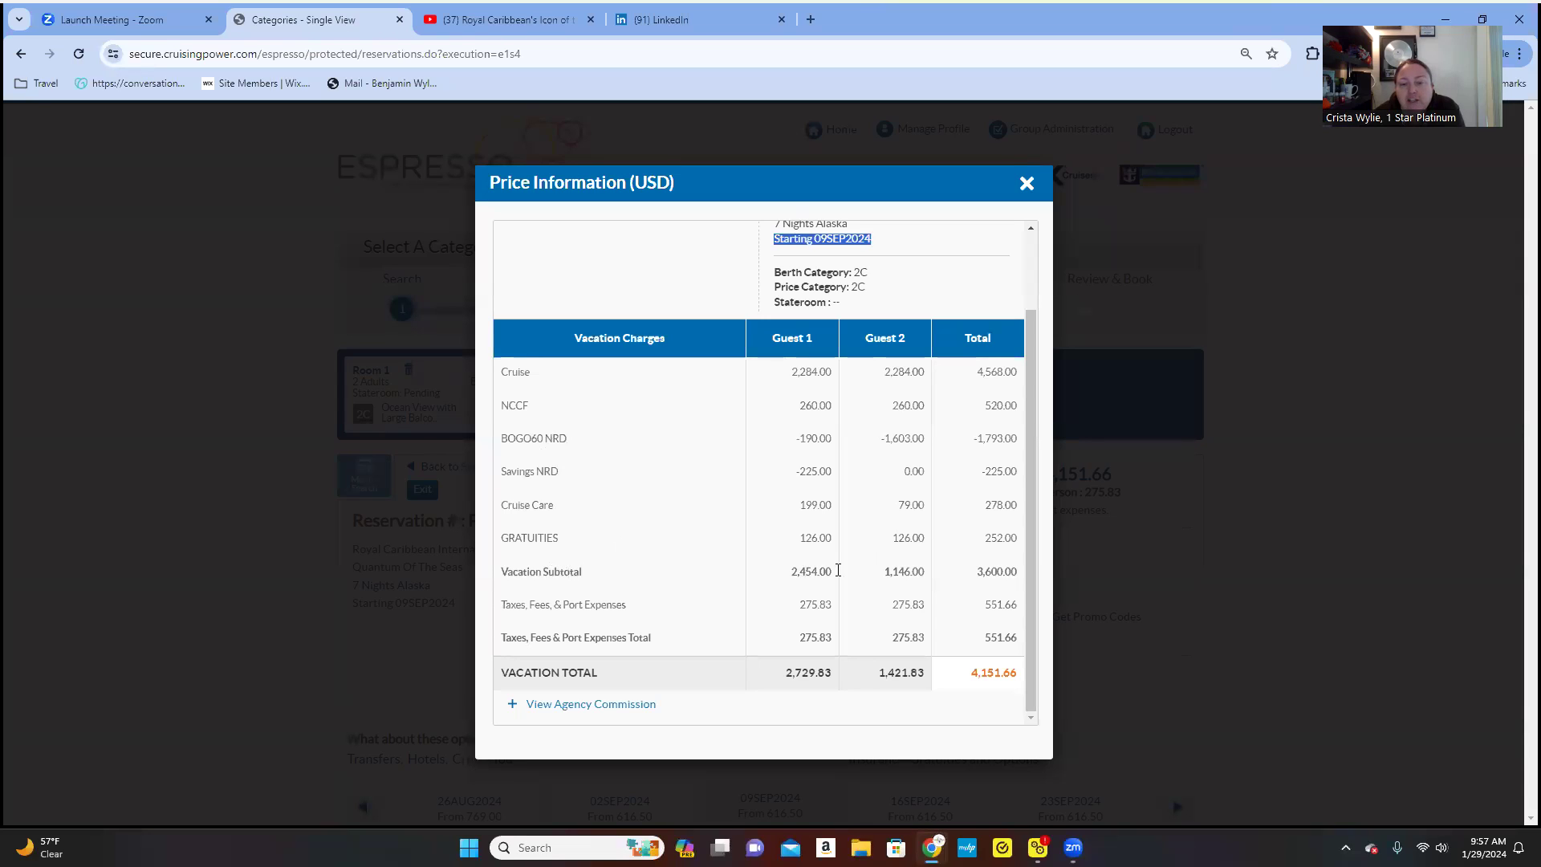
drag(974, 571, 1016, 573)
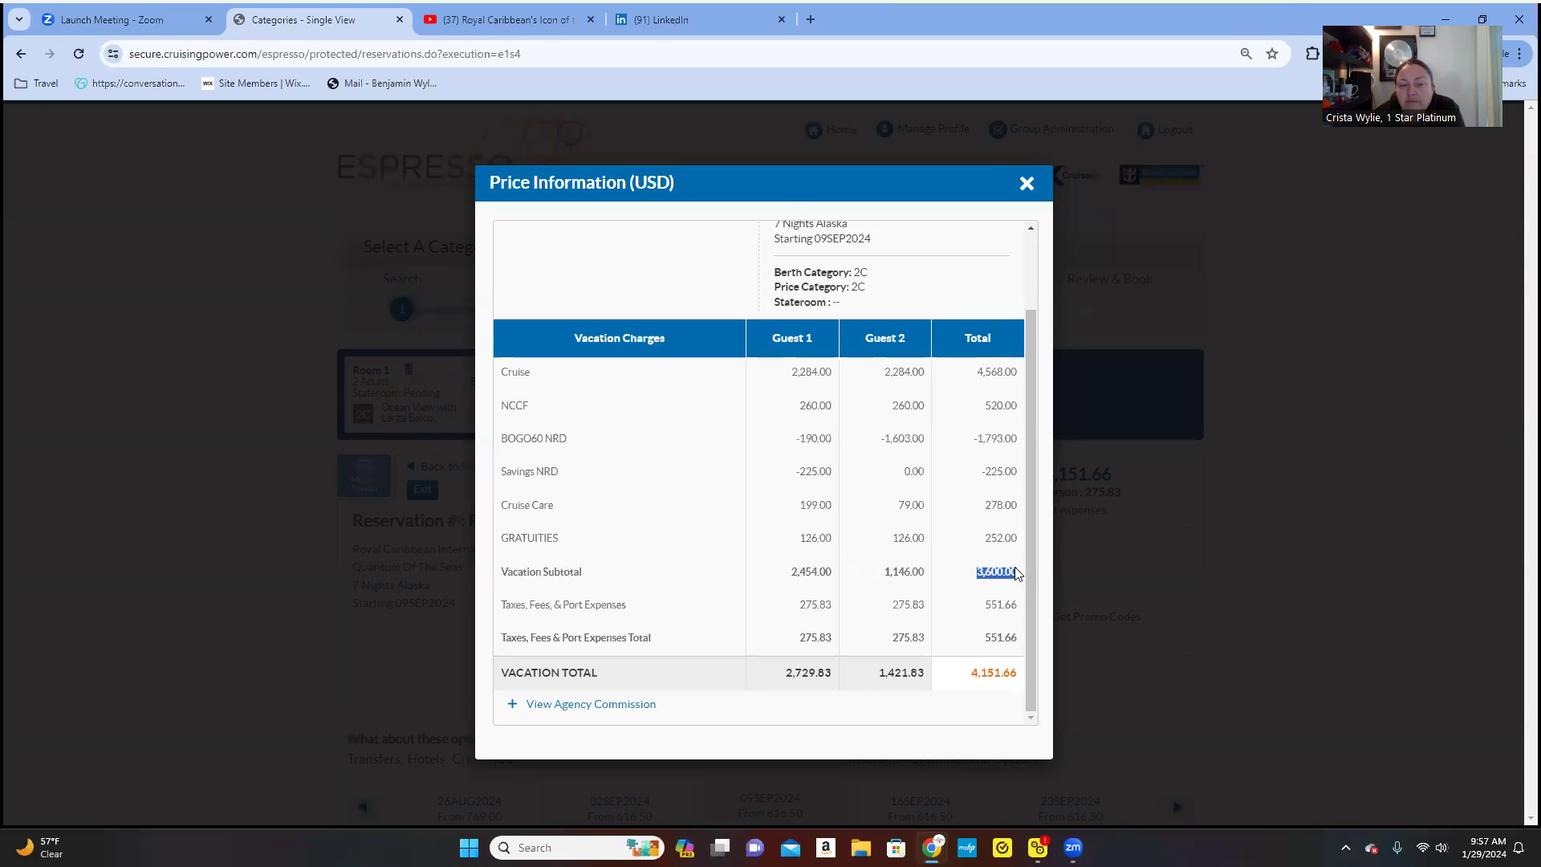
drag(986, 606, 1021, 612)
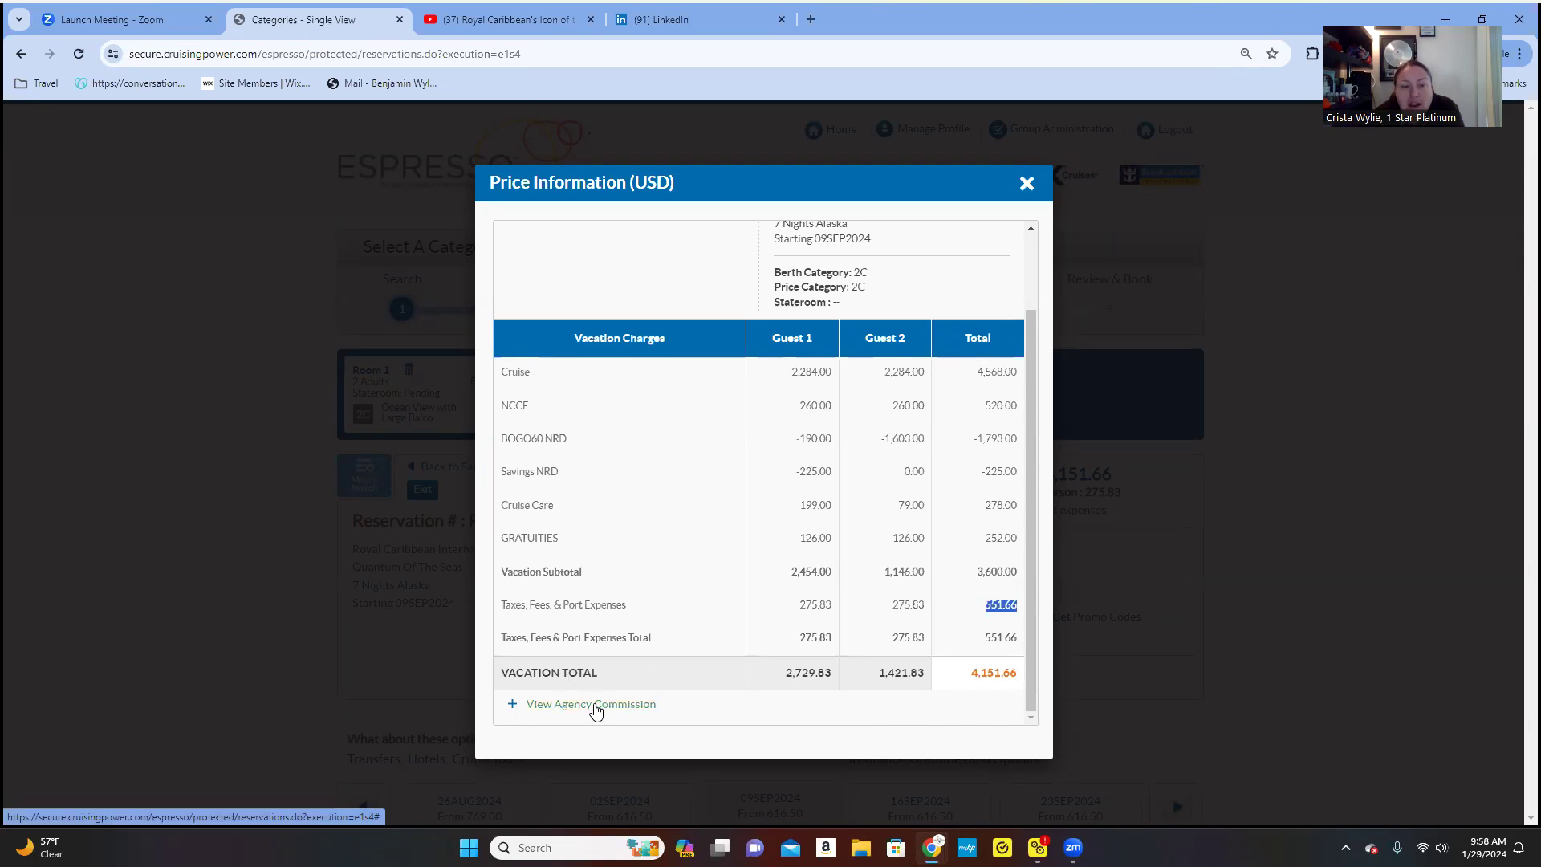
- Show the 435.80 agency commission and 3,715.86 net total, then close the price breakdown
click(595, 710)
scroll(706, 496, down, 2)
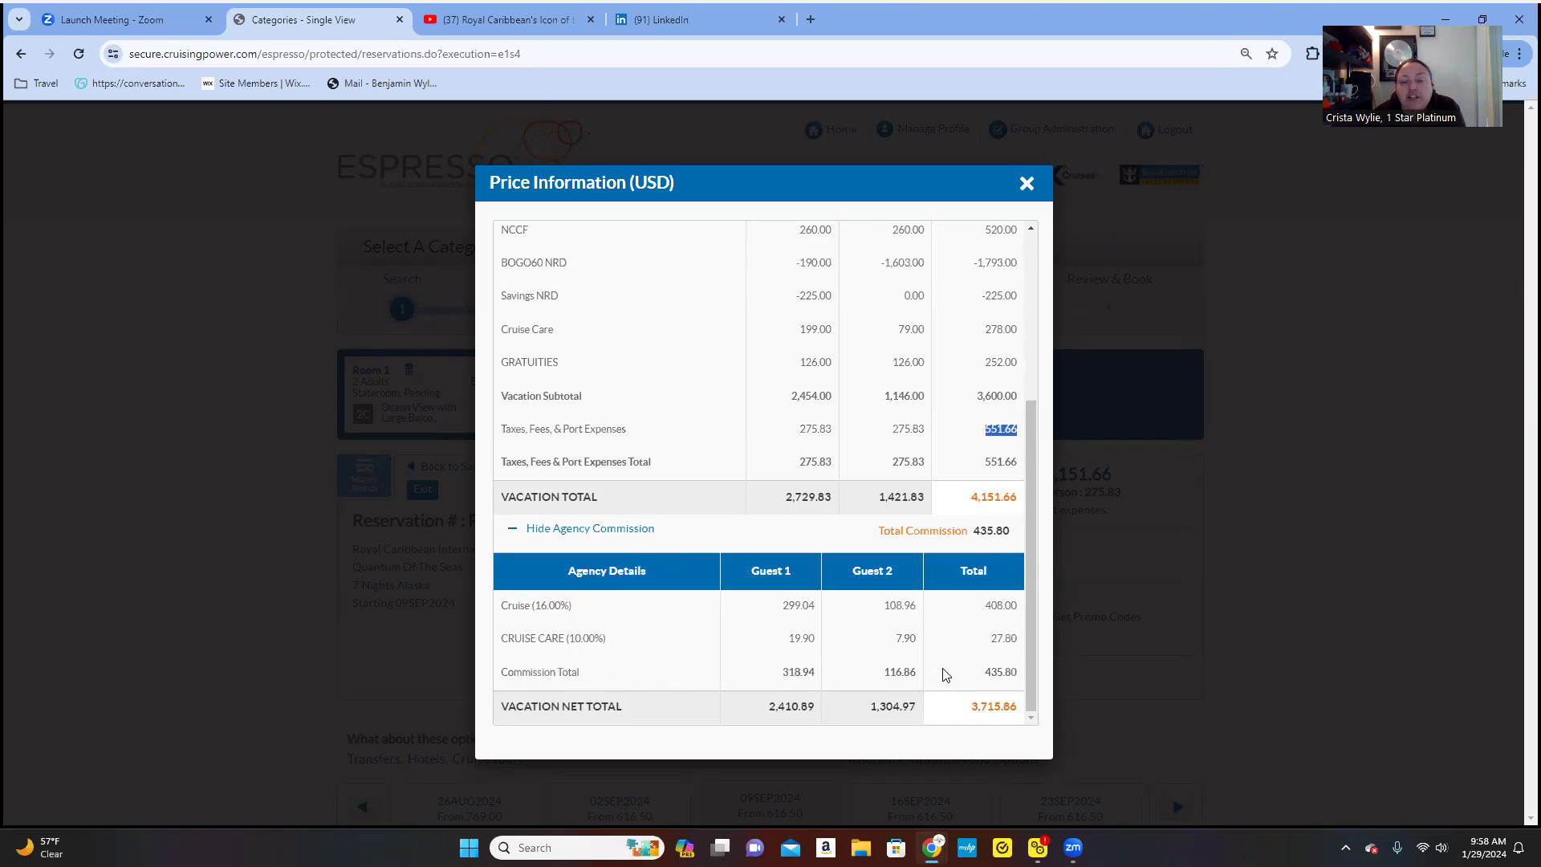
drag(974, 674, 1009, 671)
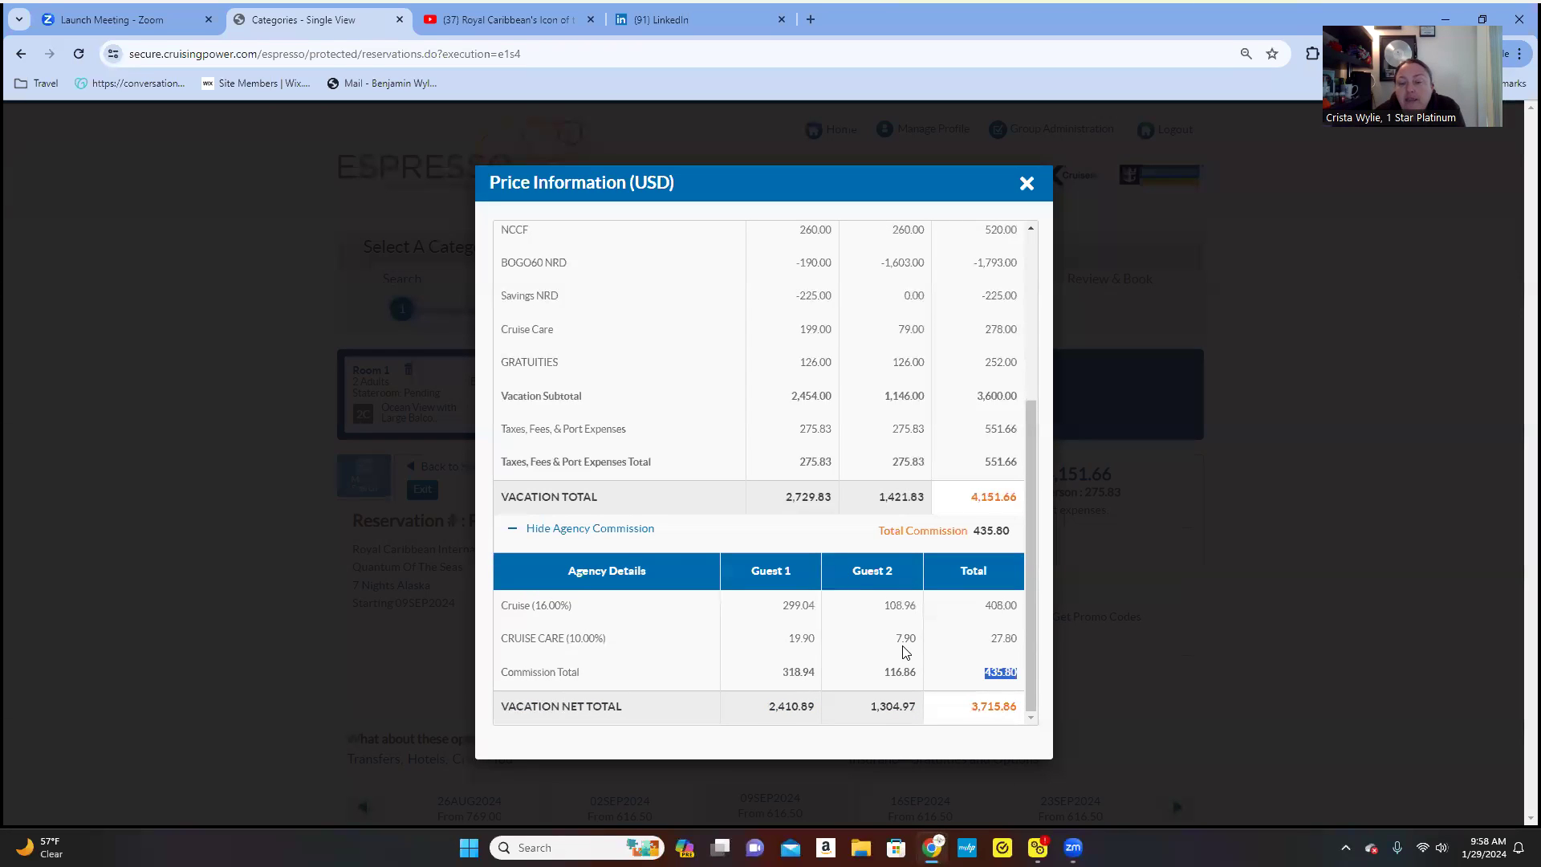
click(1026, 183)
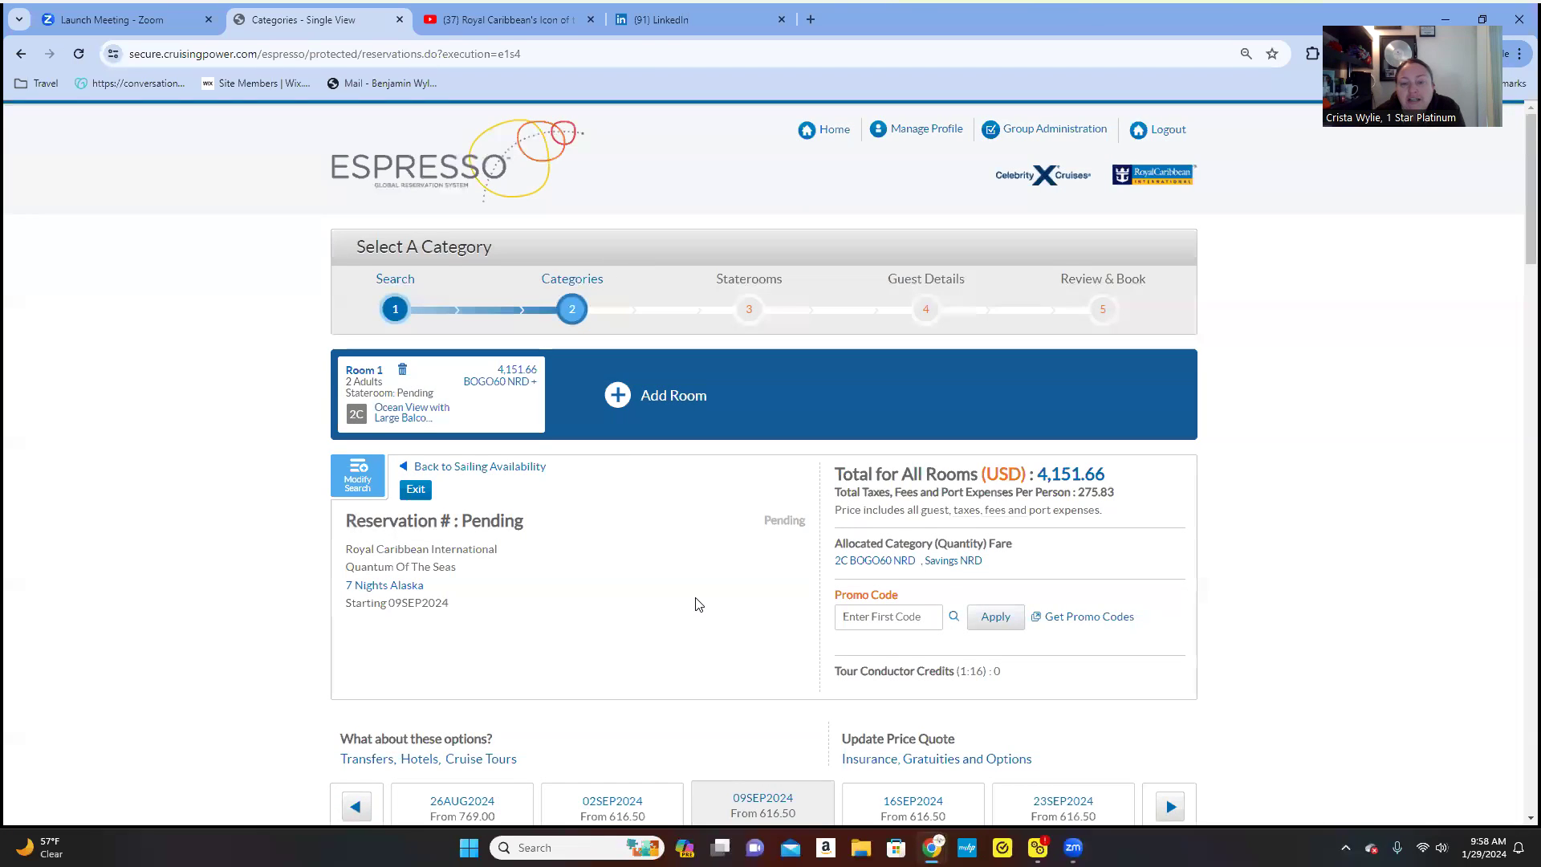
- Keep the Offer Type on All Offers and proceed to stateroom selection for category 2C
scroll(695, 603, down, 3)
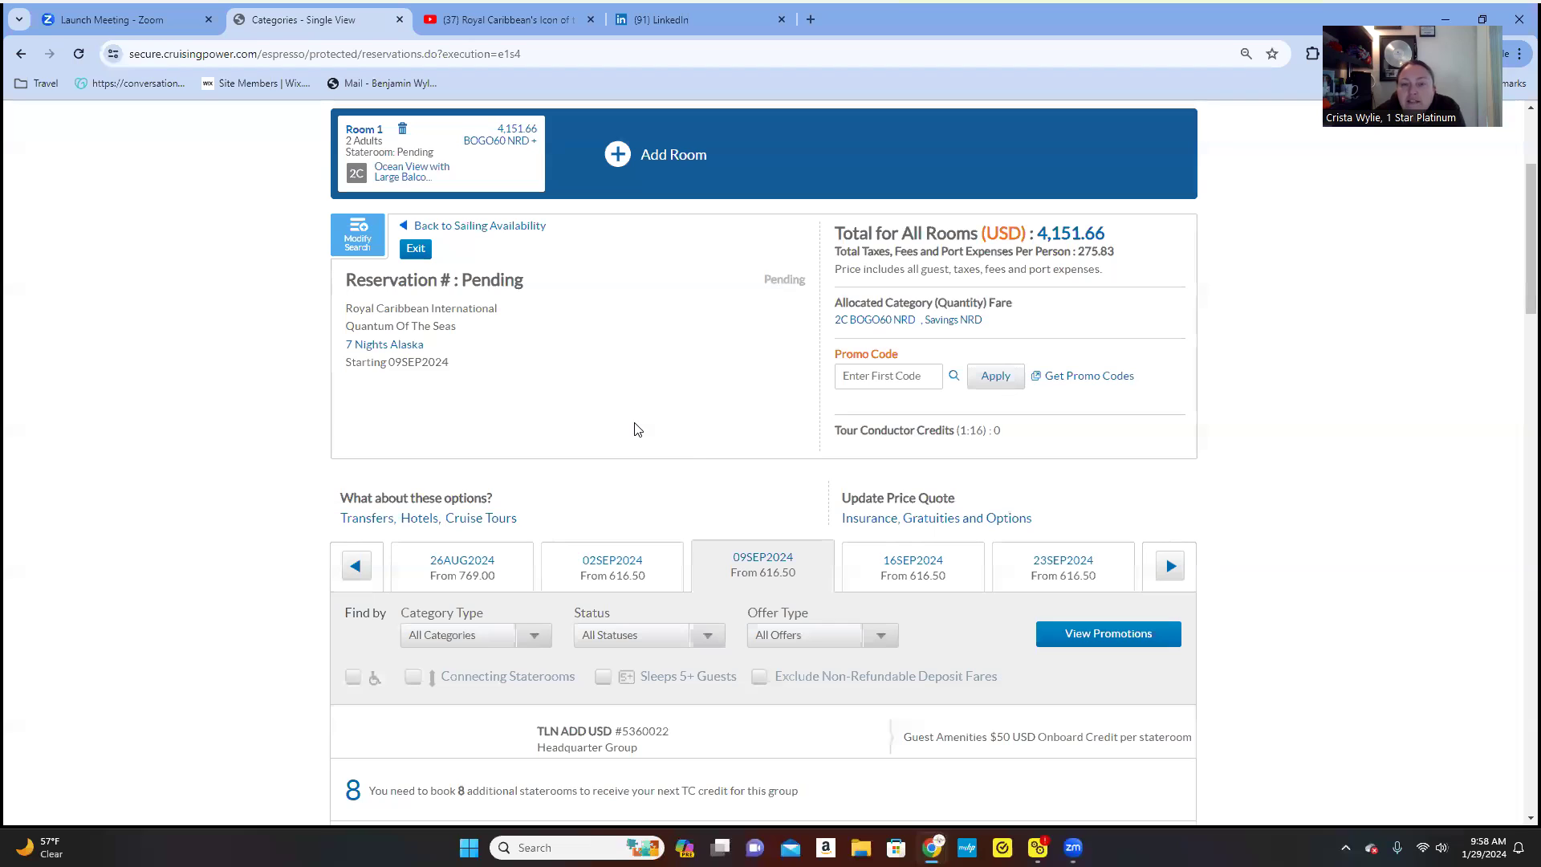
scroll(695, 449, down, 4)
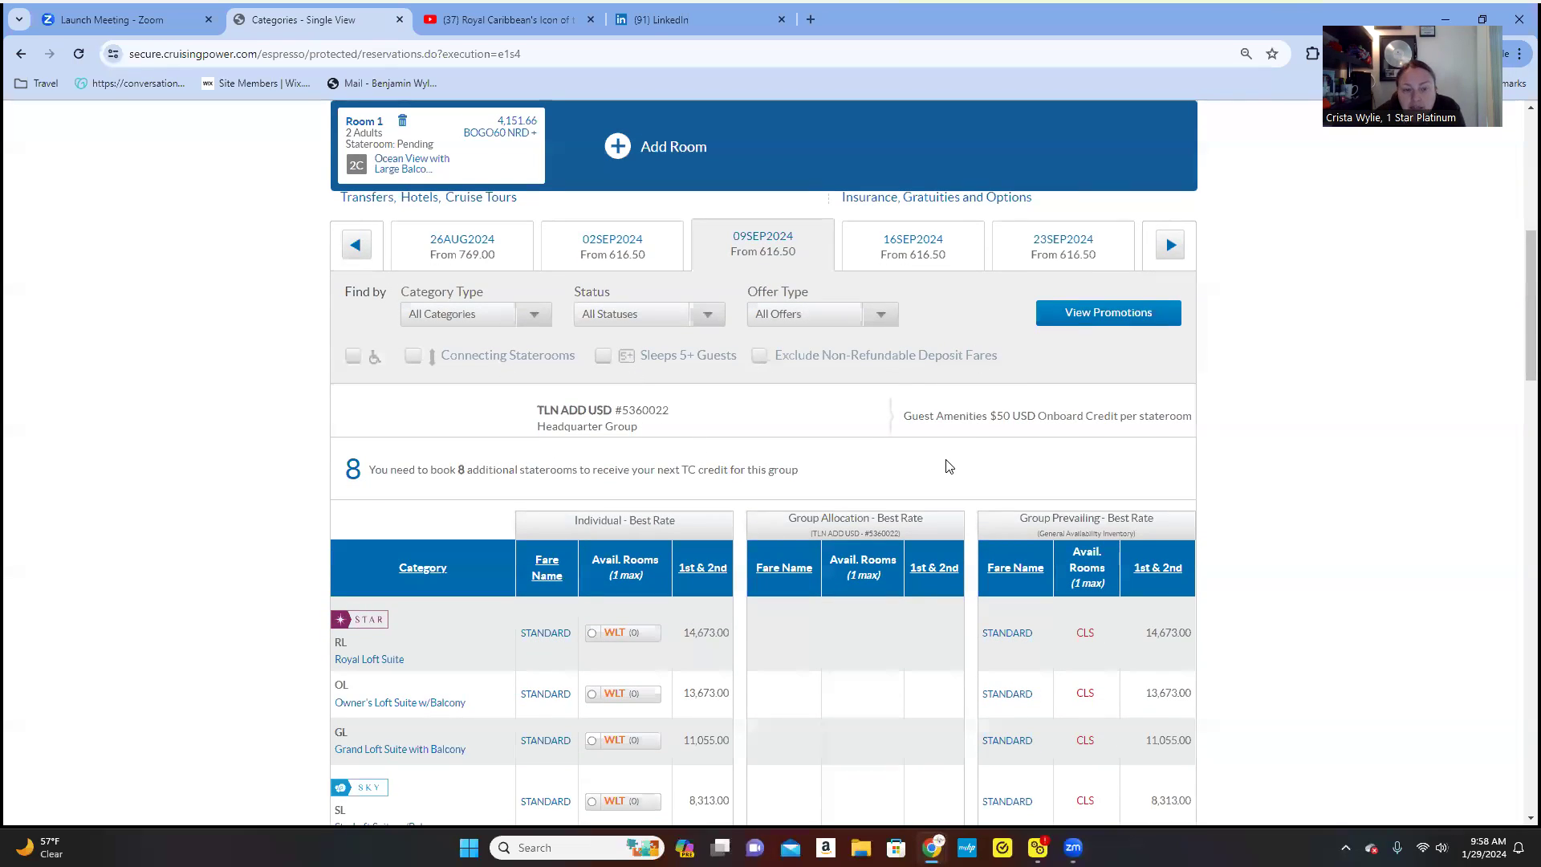
click(879, 317)
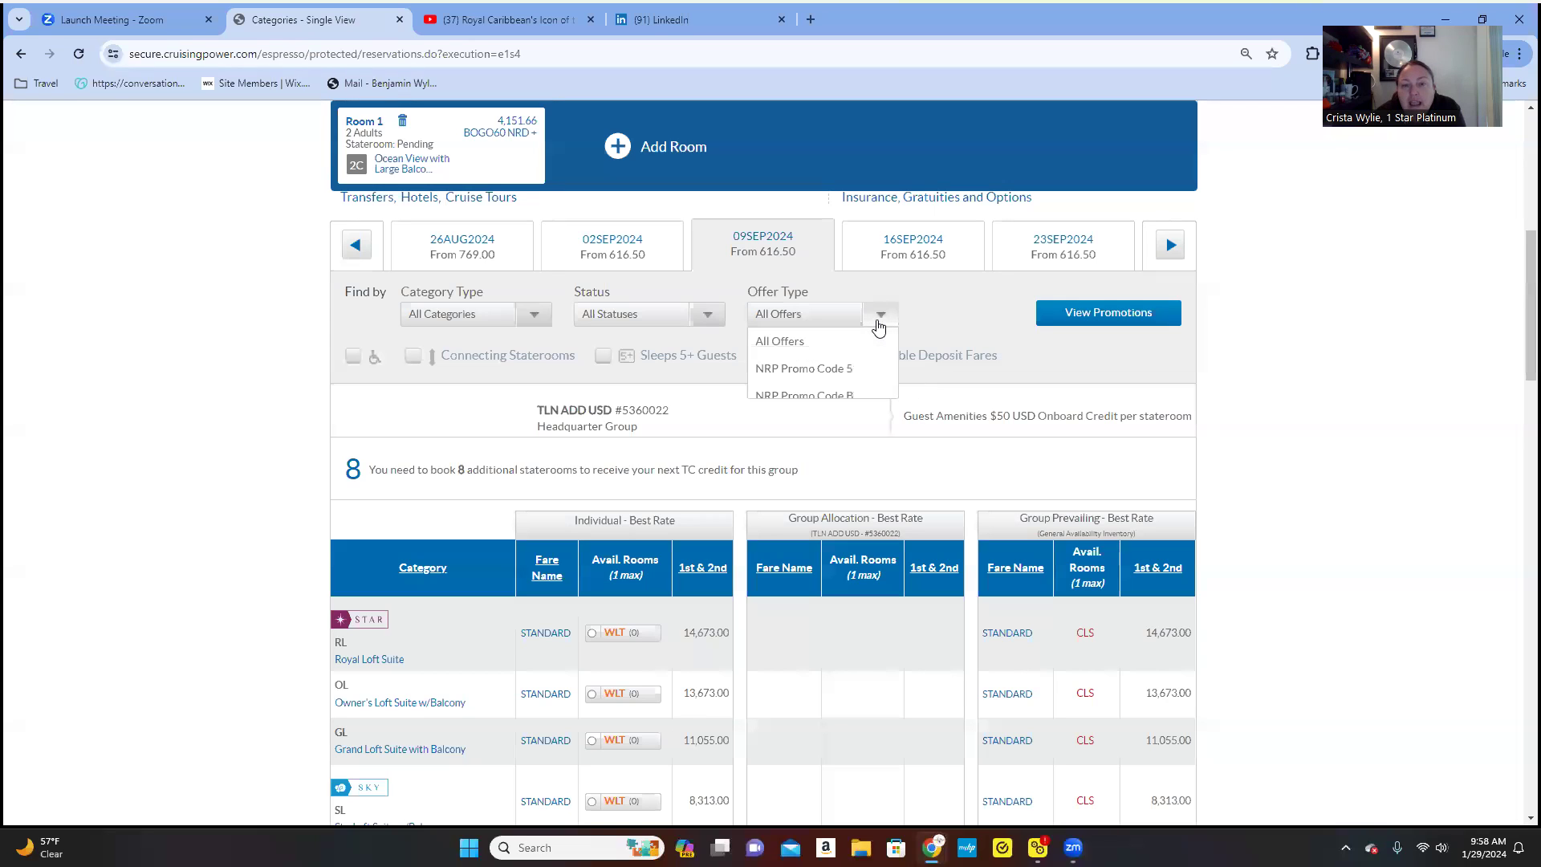
click(878, 319)
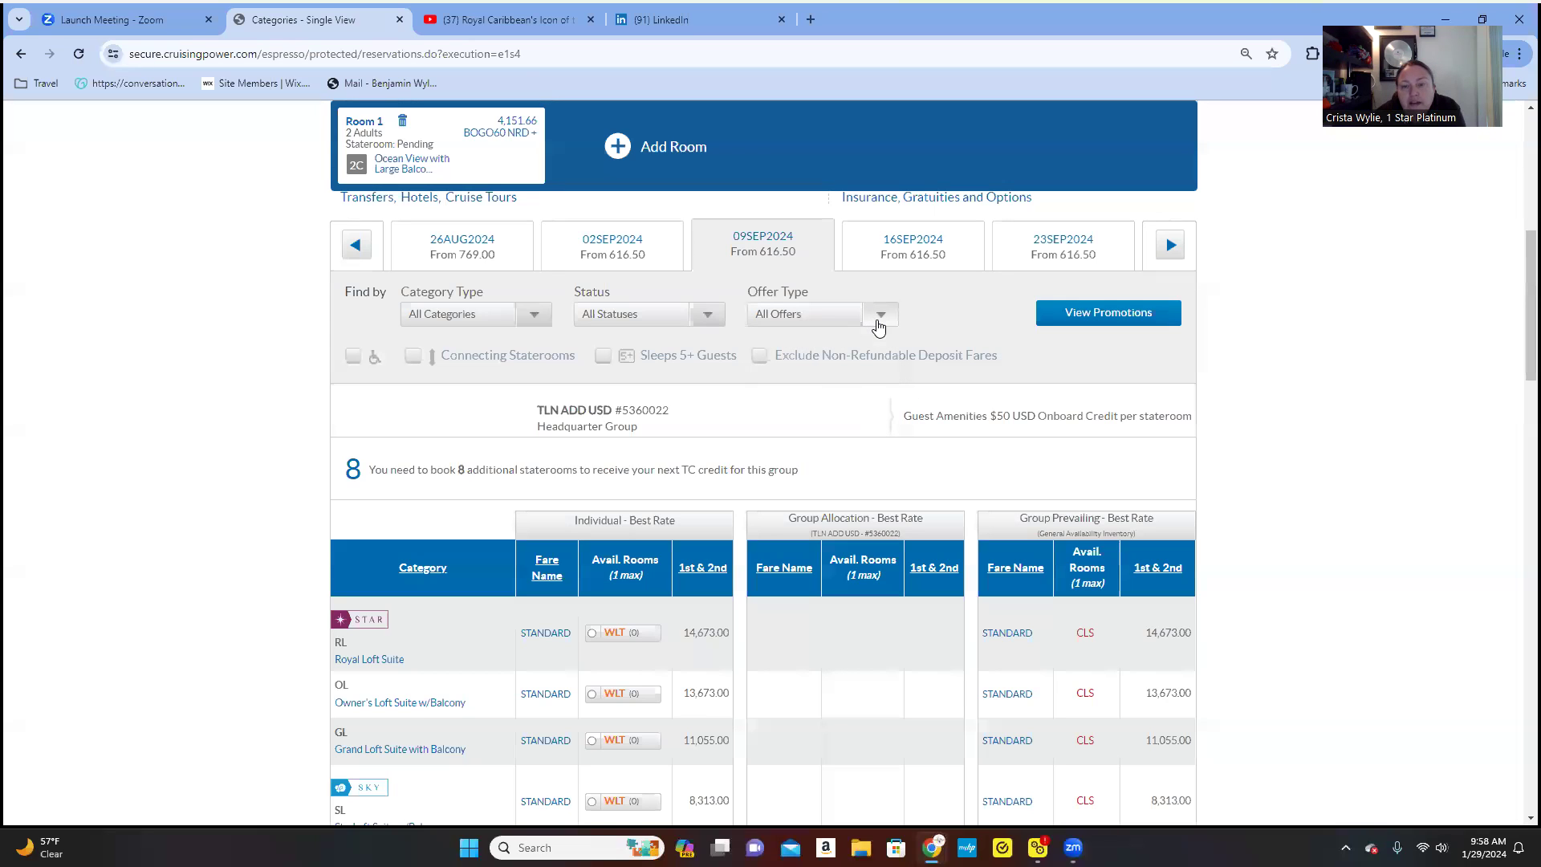
scroll(841, 465, down, 15)
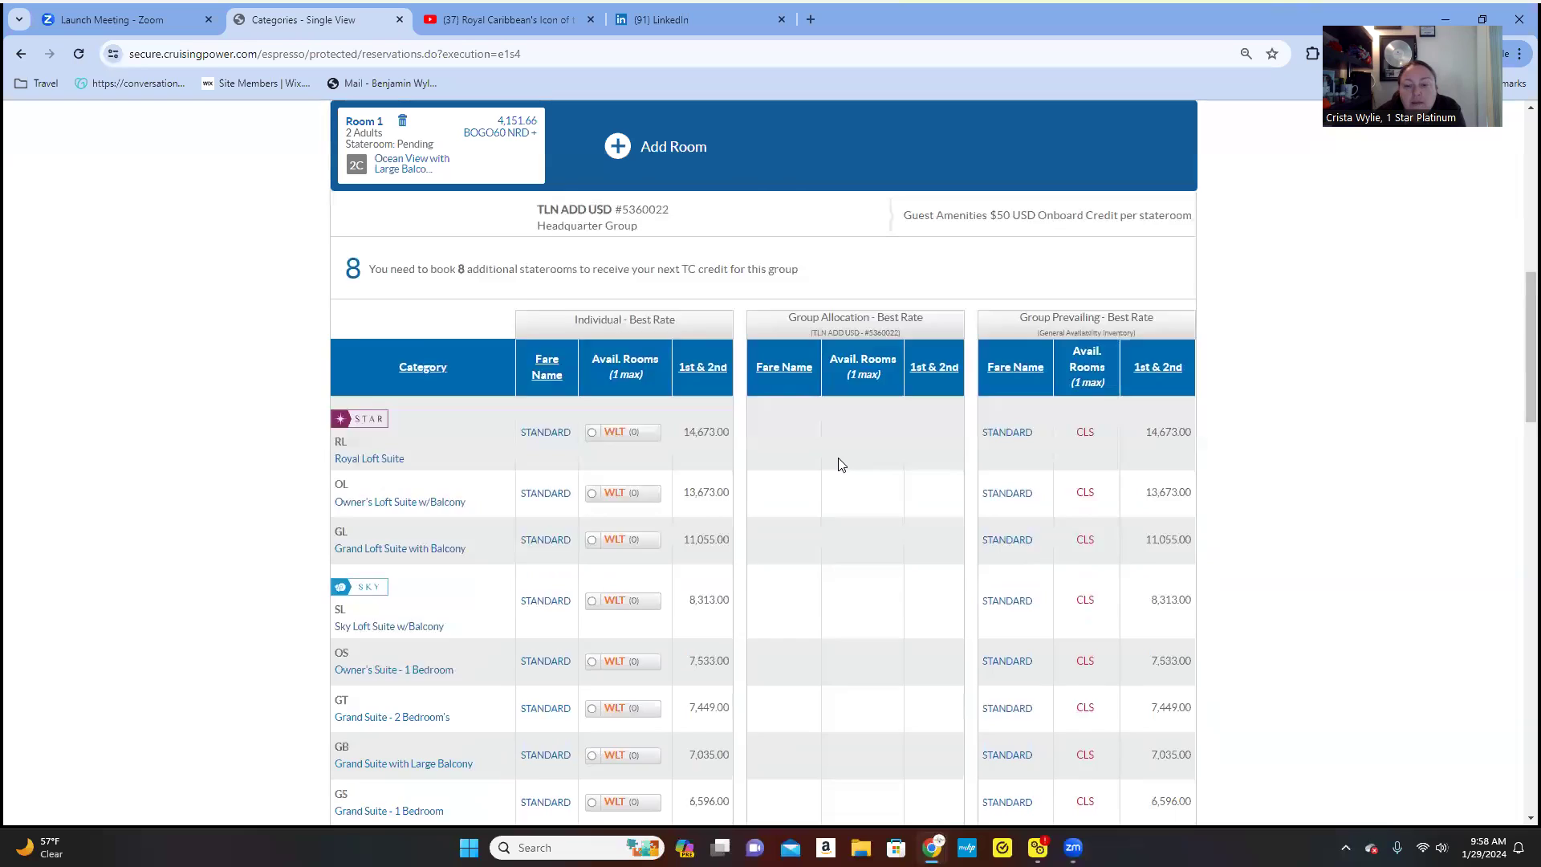
scroll(841, 491, down, 6)
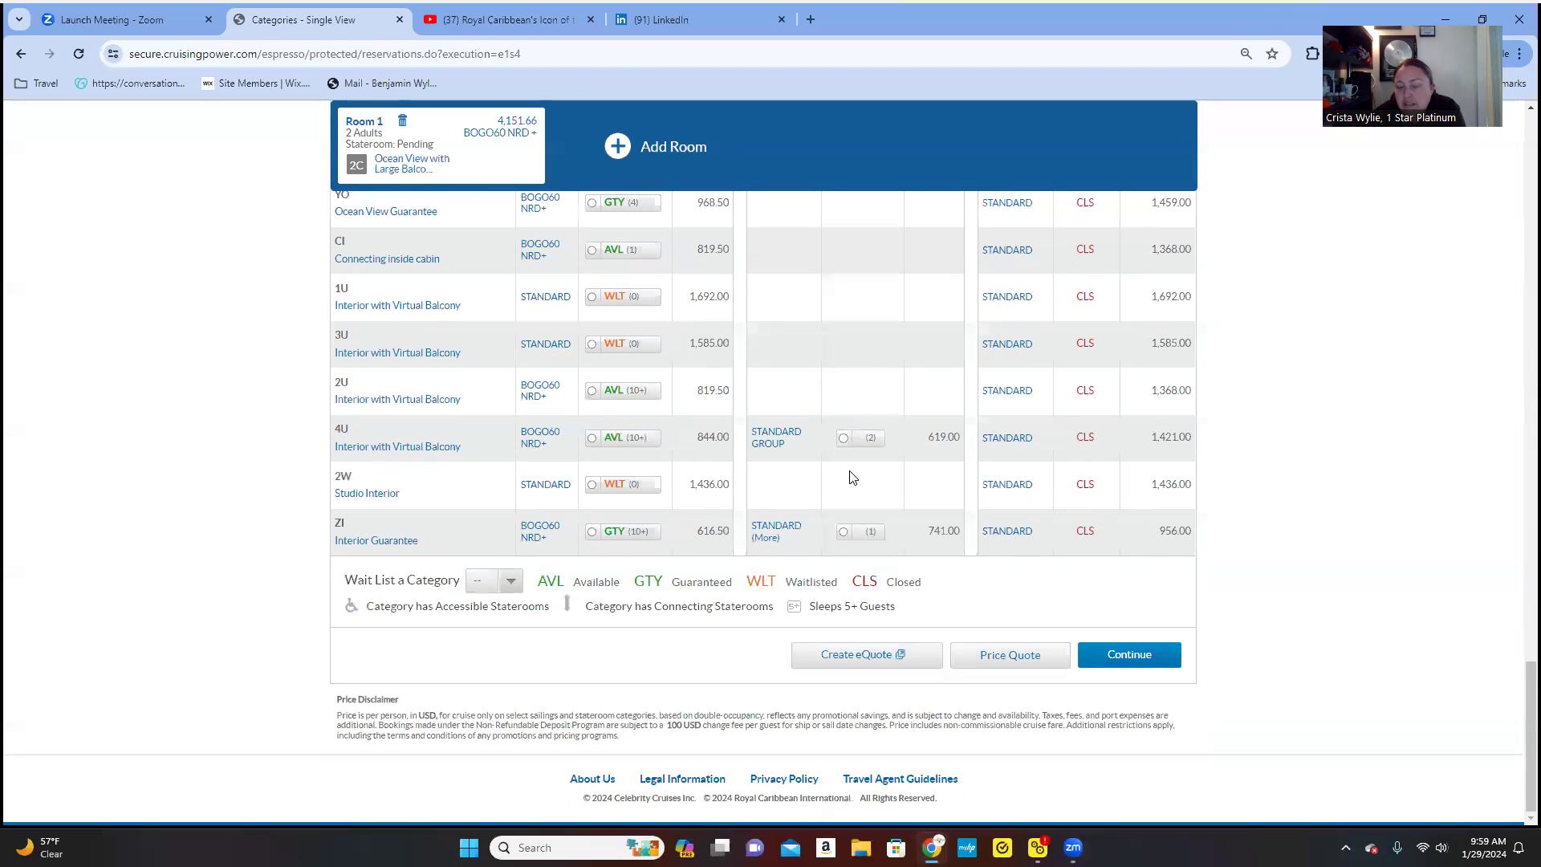
click(1113, 650)
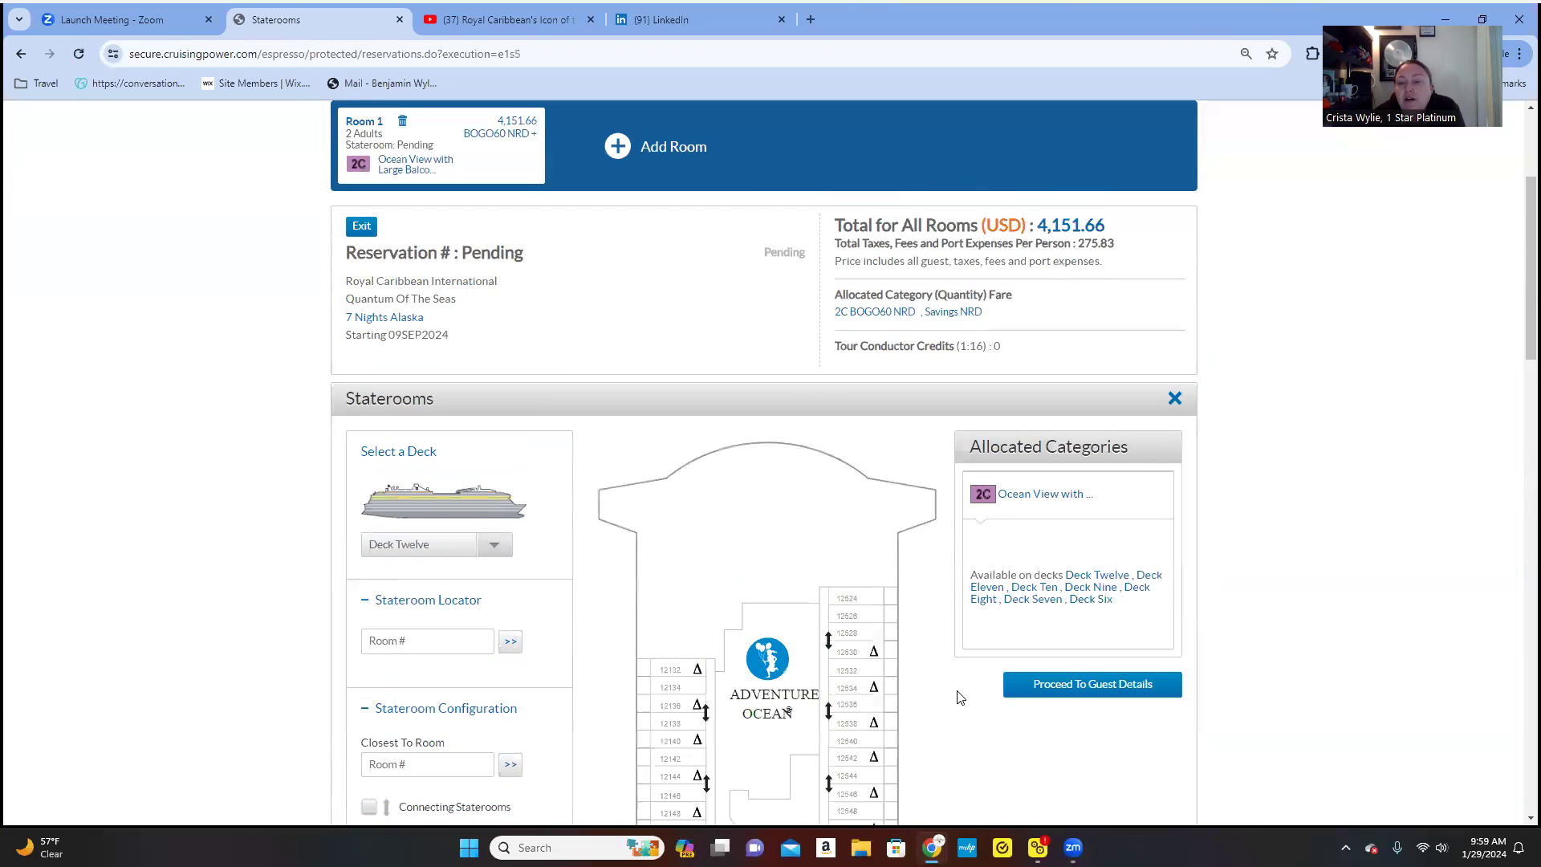
scroll(970, 730, down, 3)
scroll(969, 730, down, 1)
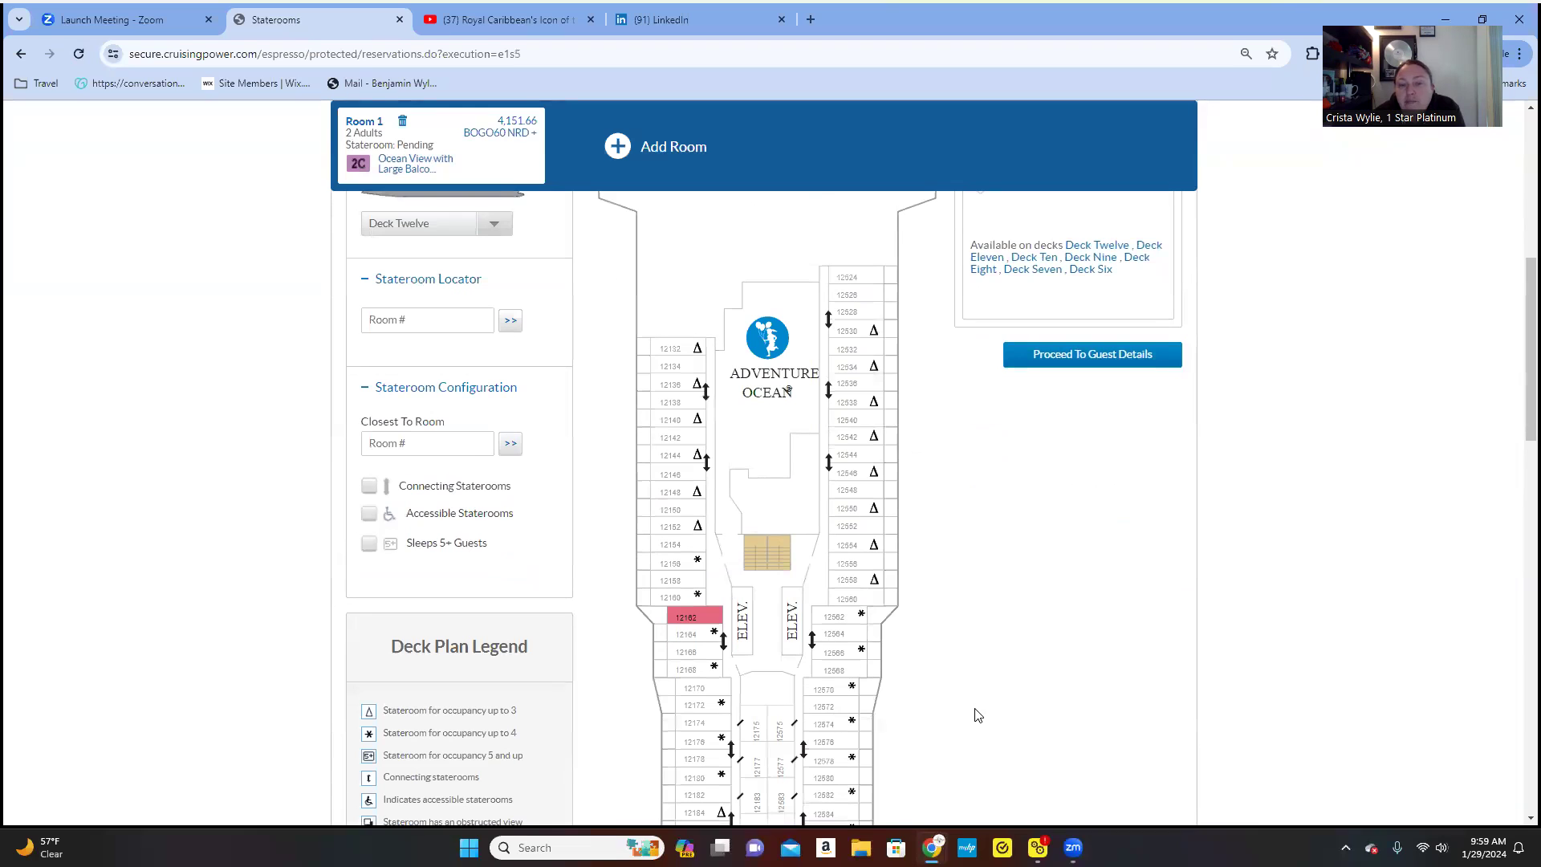
scroll(978, 715, down, 1)
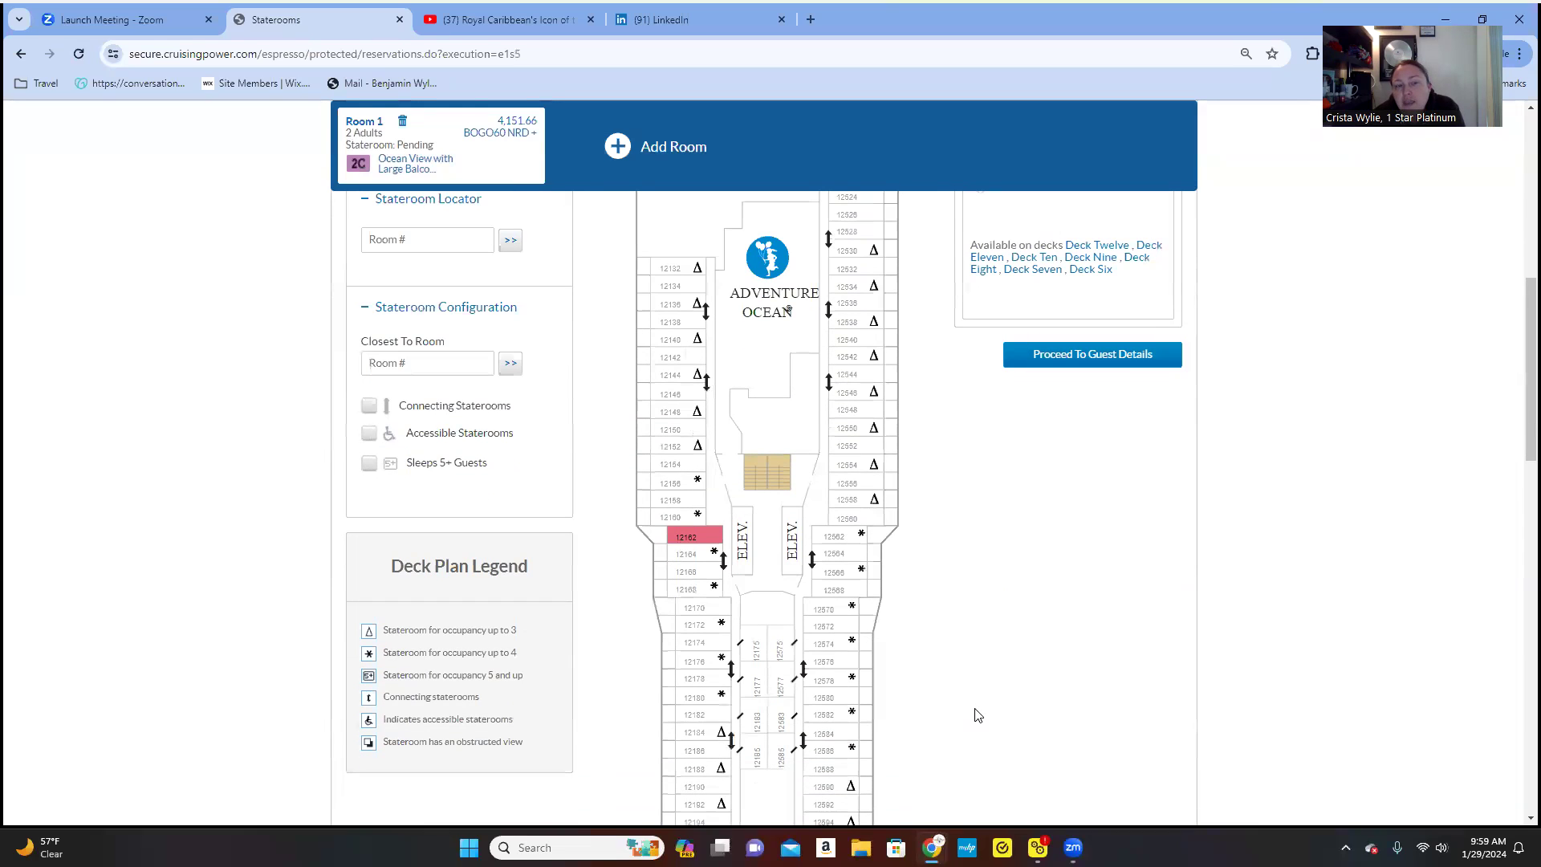
scroll(974, 696, up, 3)
scroll(980, 695, down, 2)
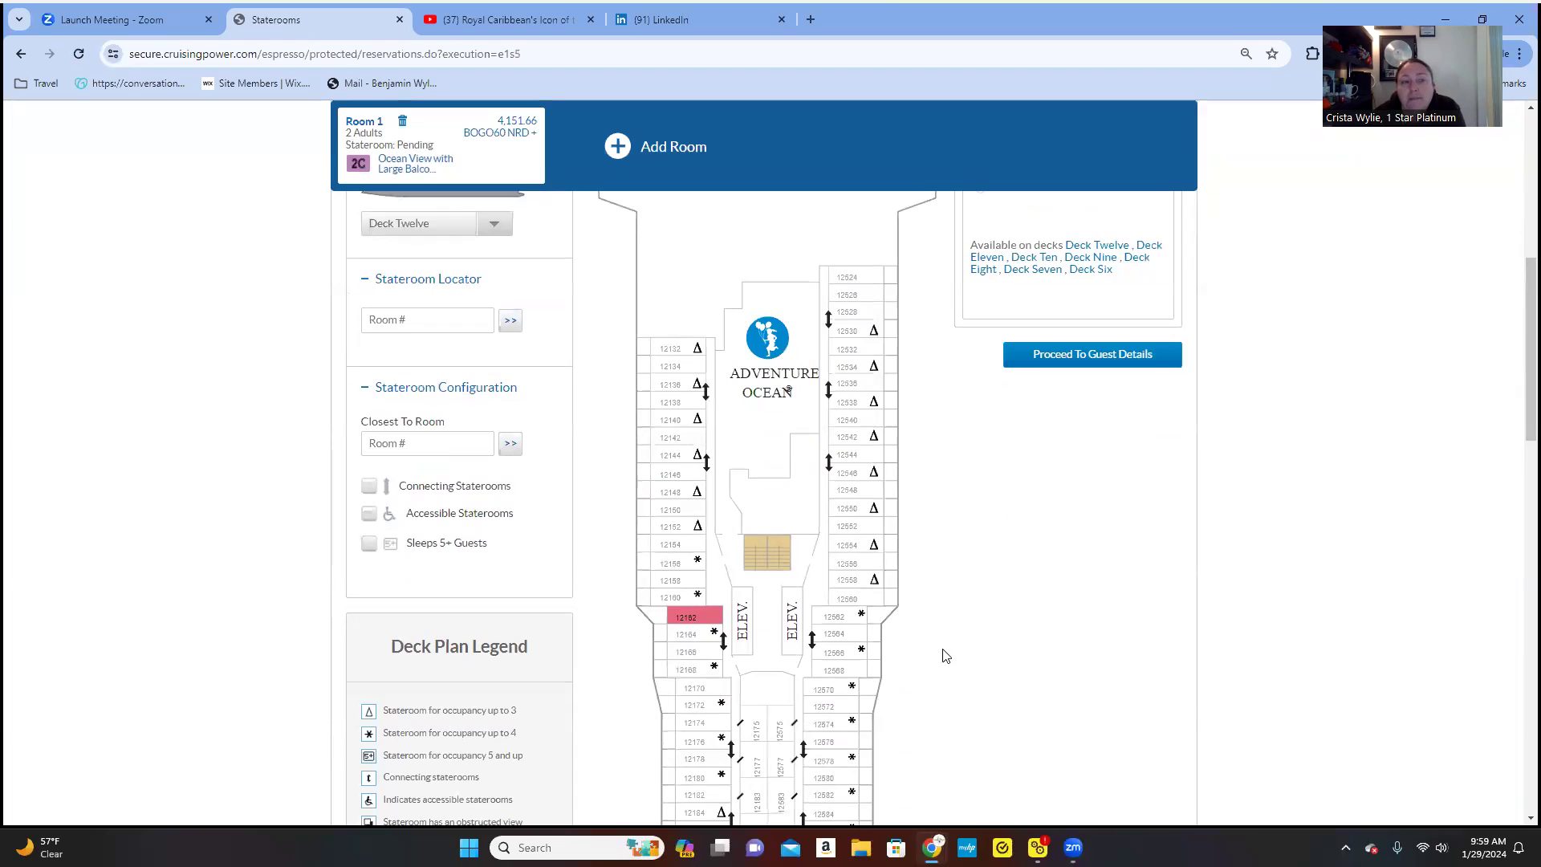
scroll(954, 658, up, 1)
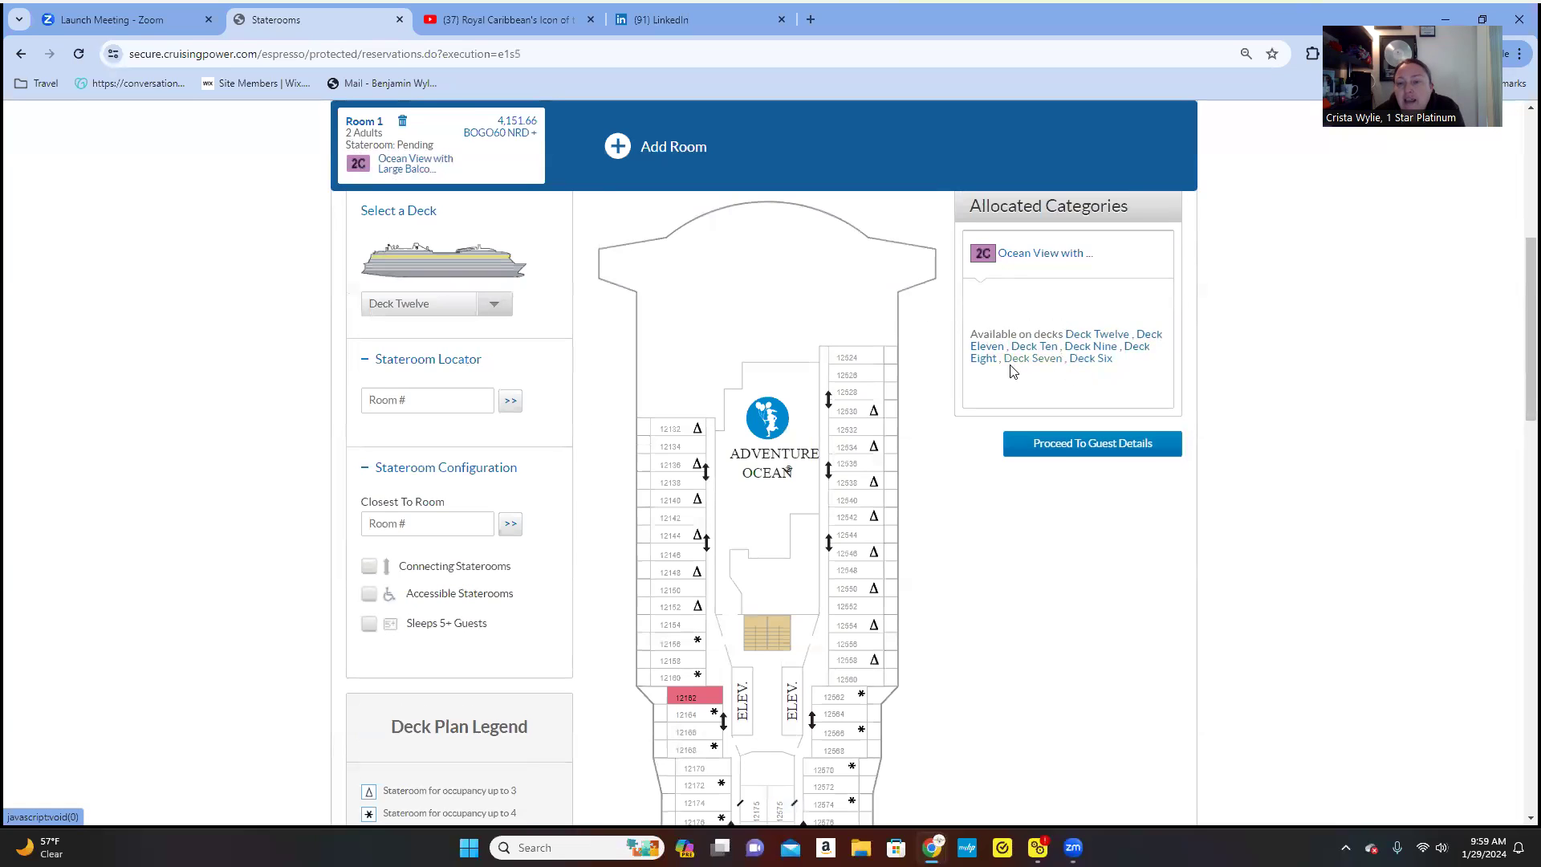
- Switch to the Deck Six plan and assign stateroom 6254 to Room 1
click(1091, 359)
scroll(1028, 598, down, 8)
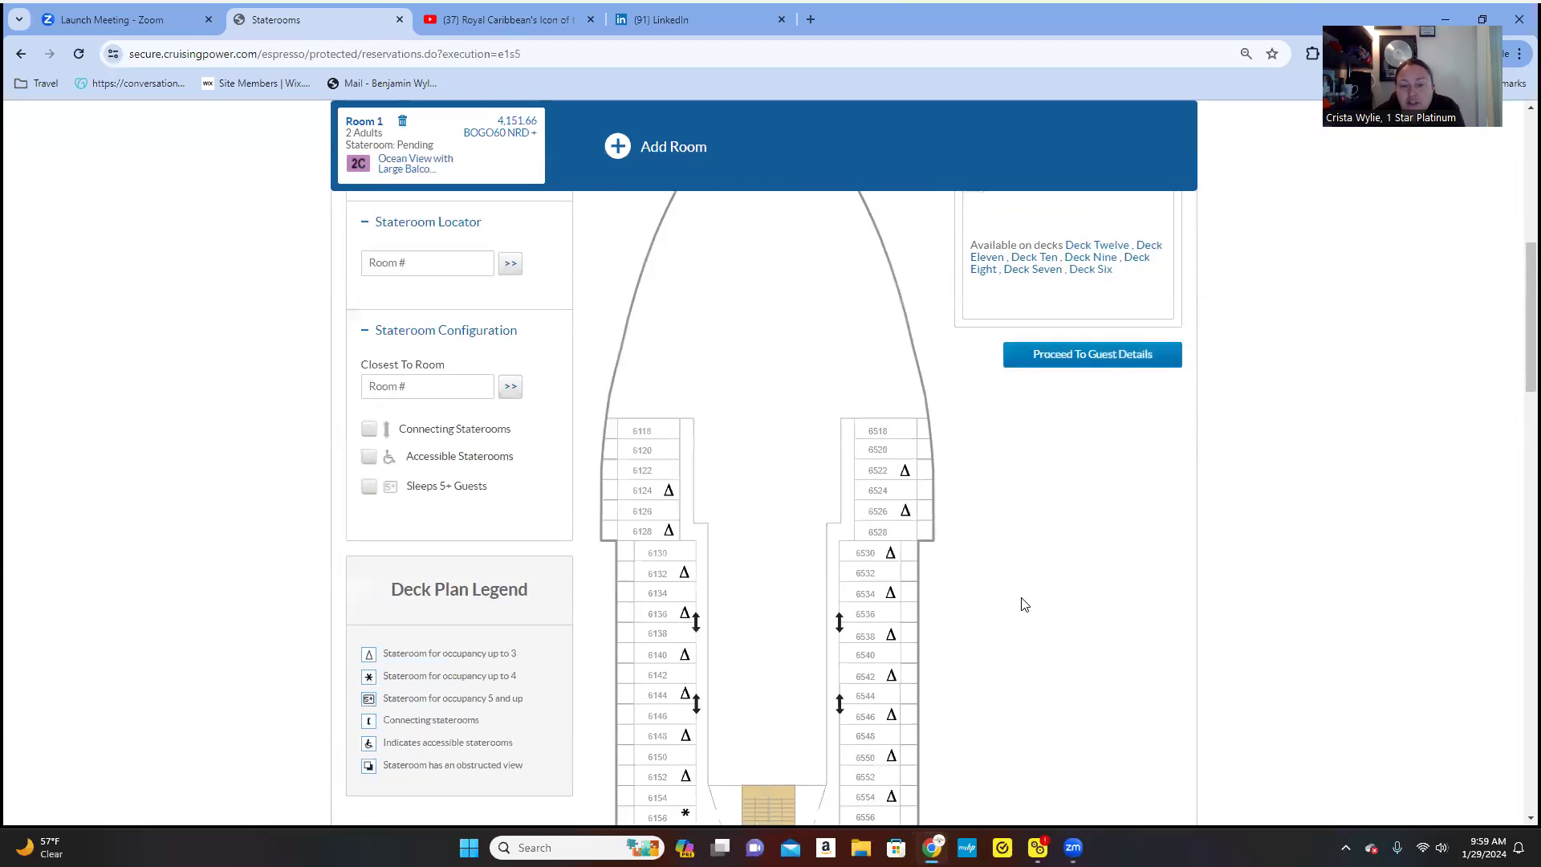
scroll(1024, 603, down, 10)
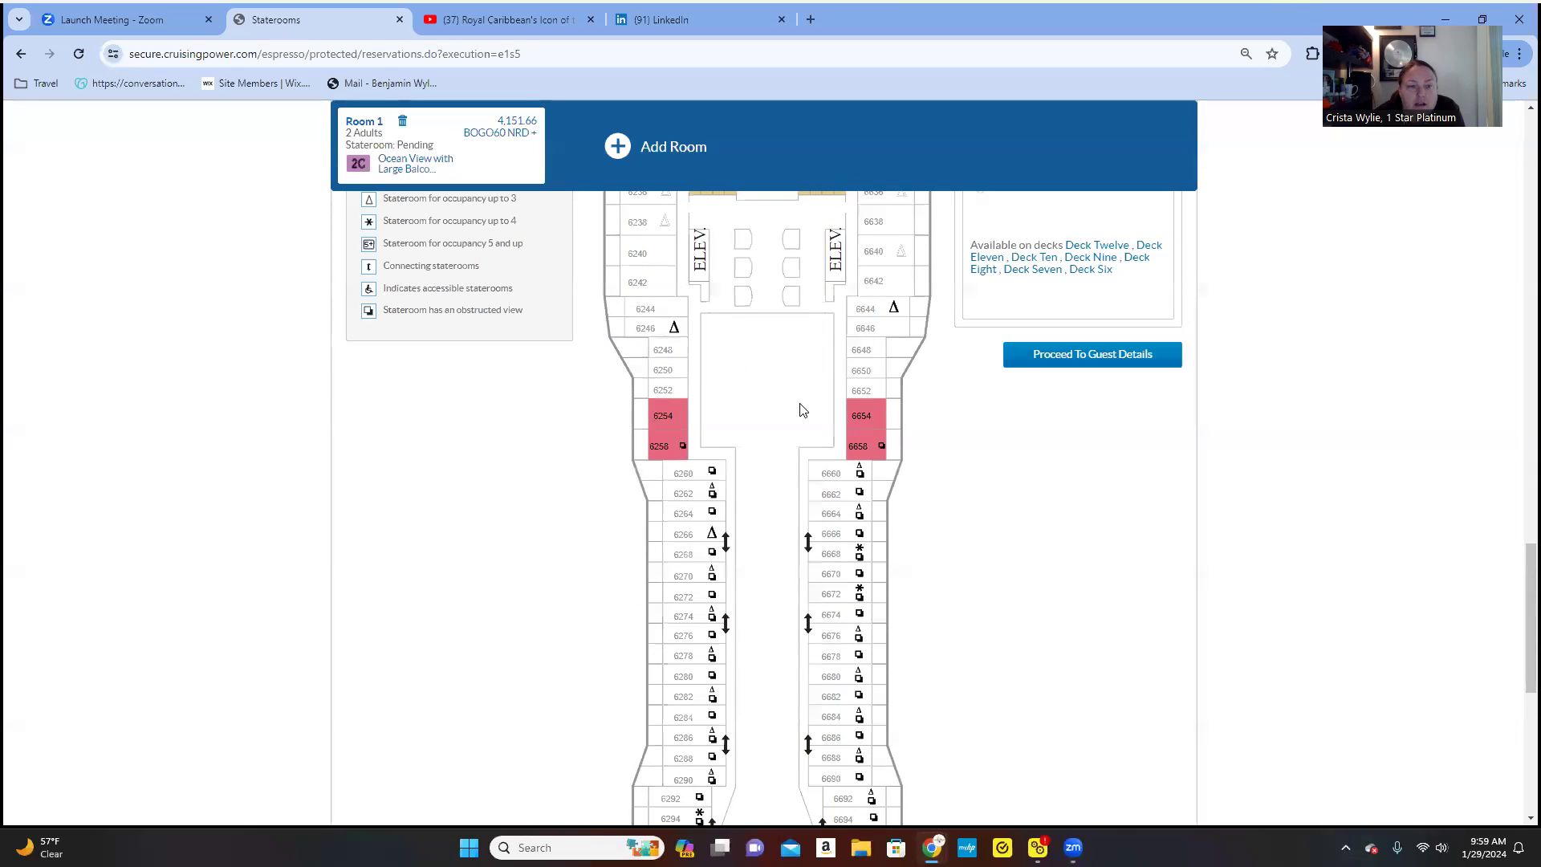
click(673, 421)
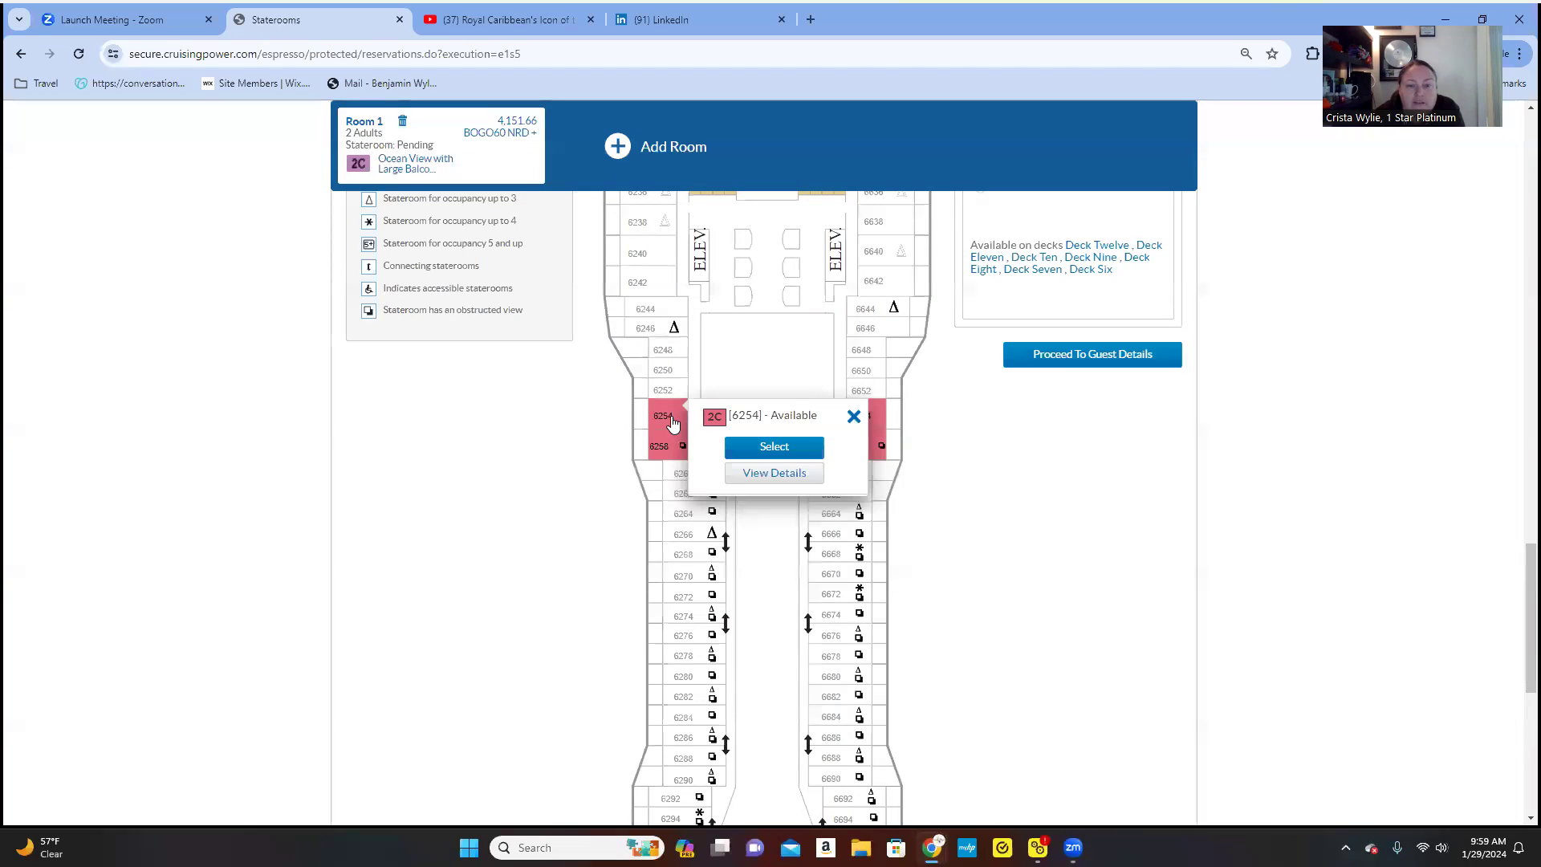
click(775, 447)
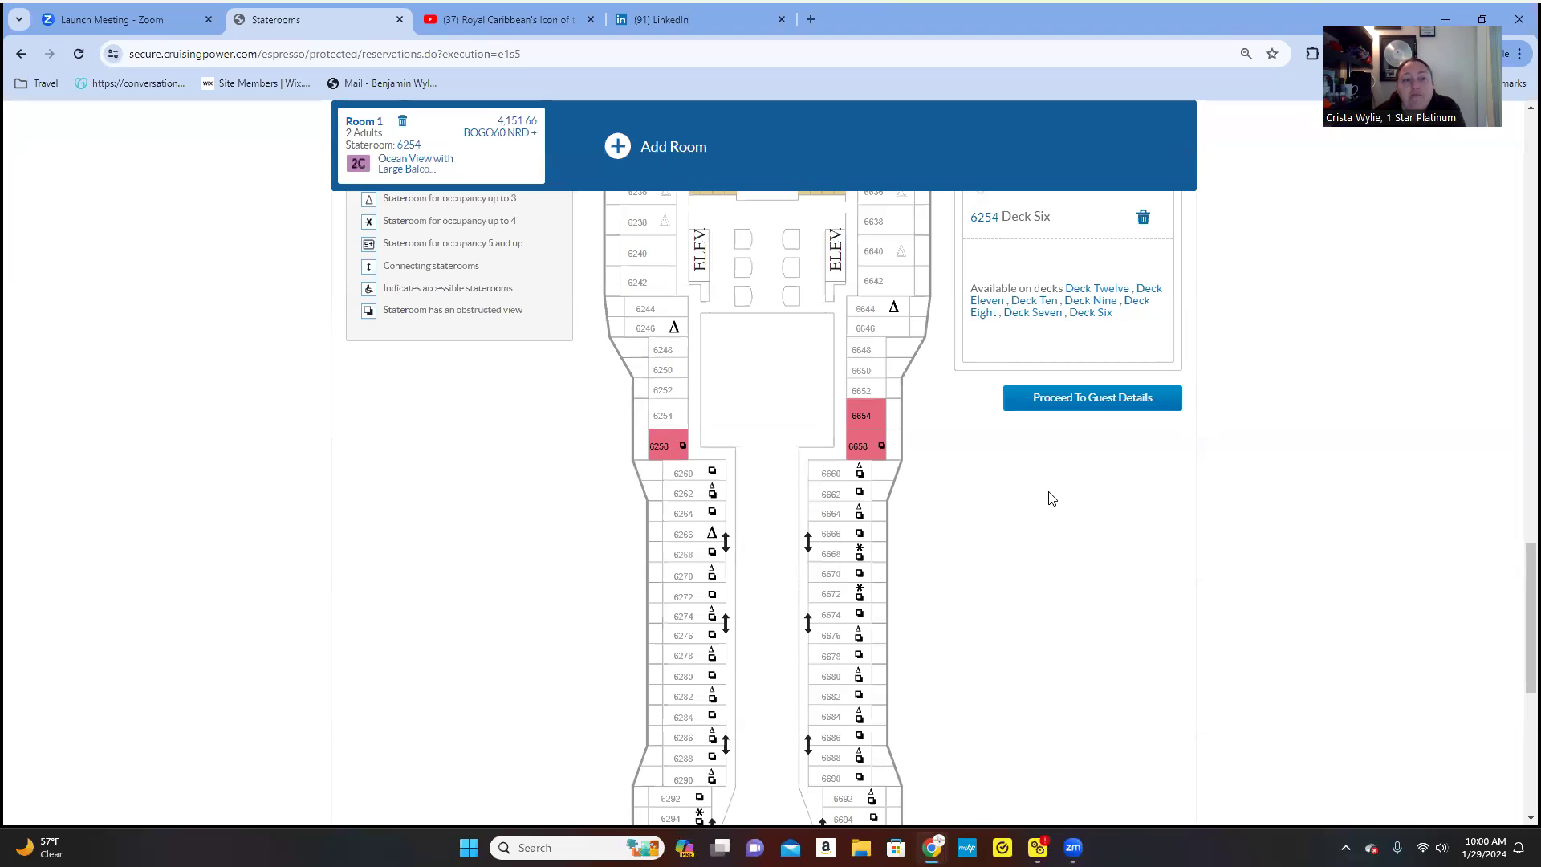
- Review the Deck Six assignment and view the Deck Seven stateroom plan
scroll(1052, 500, down, 4)
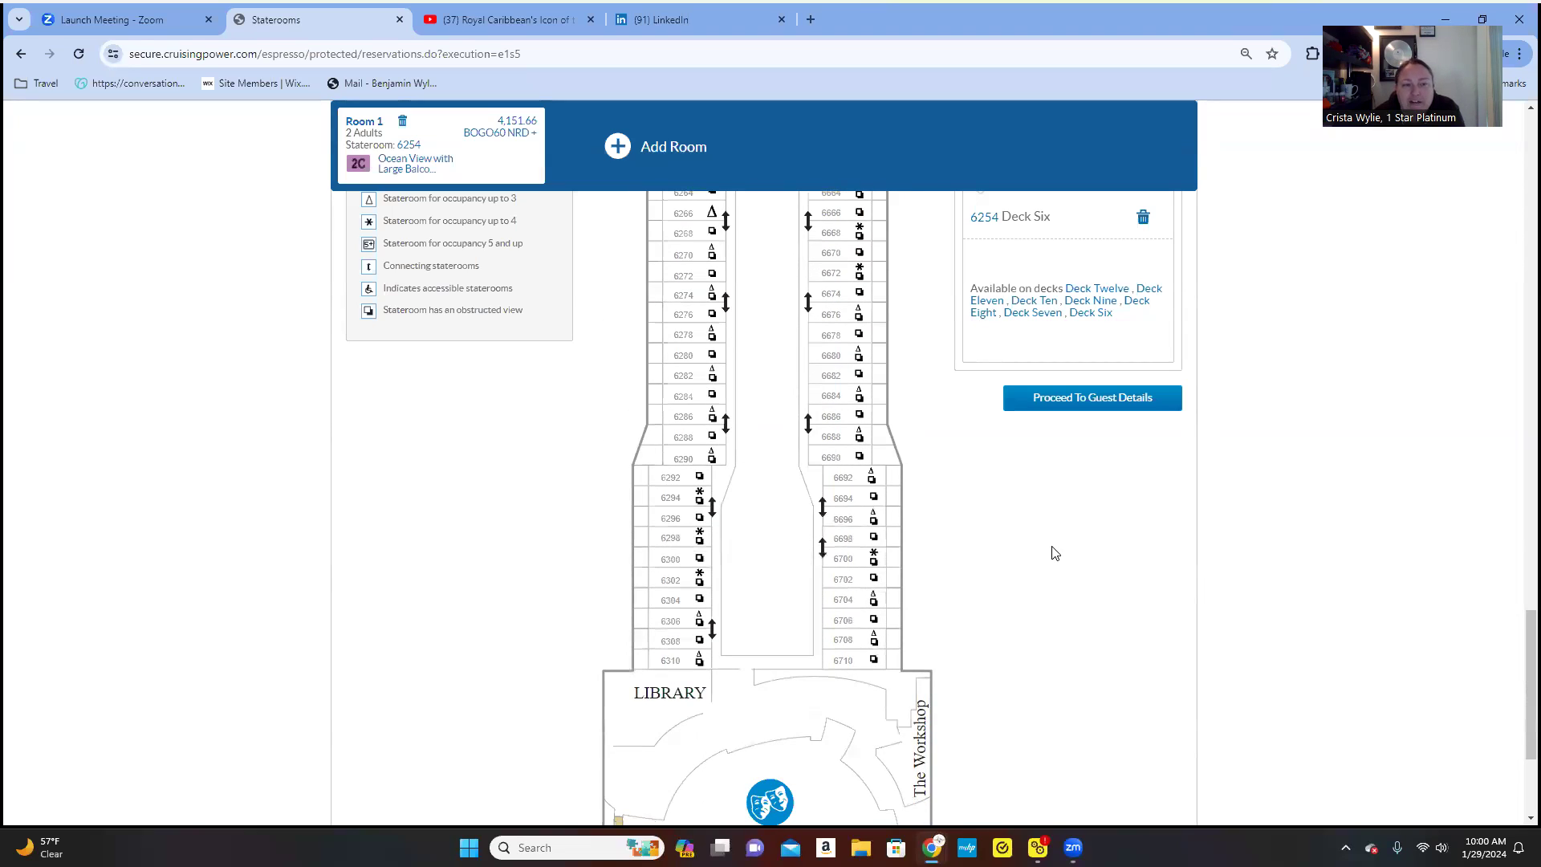
scroll(1055, 582, down, 3)
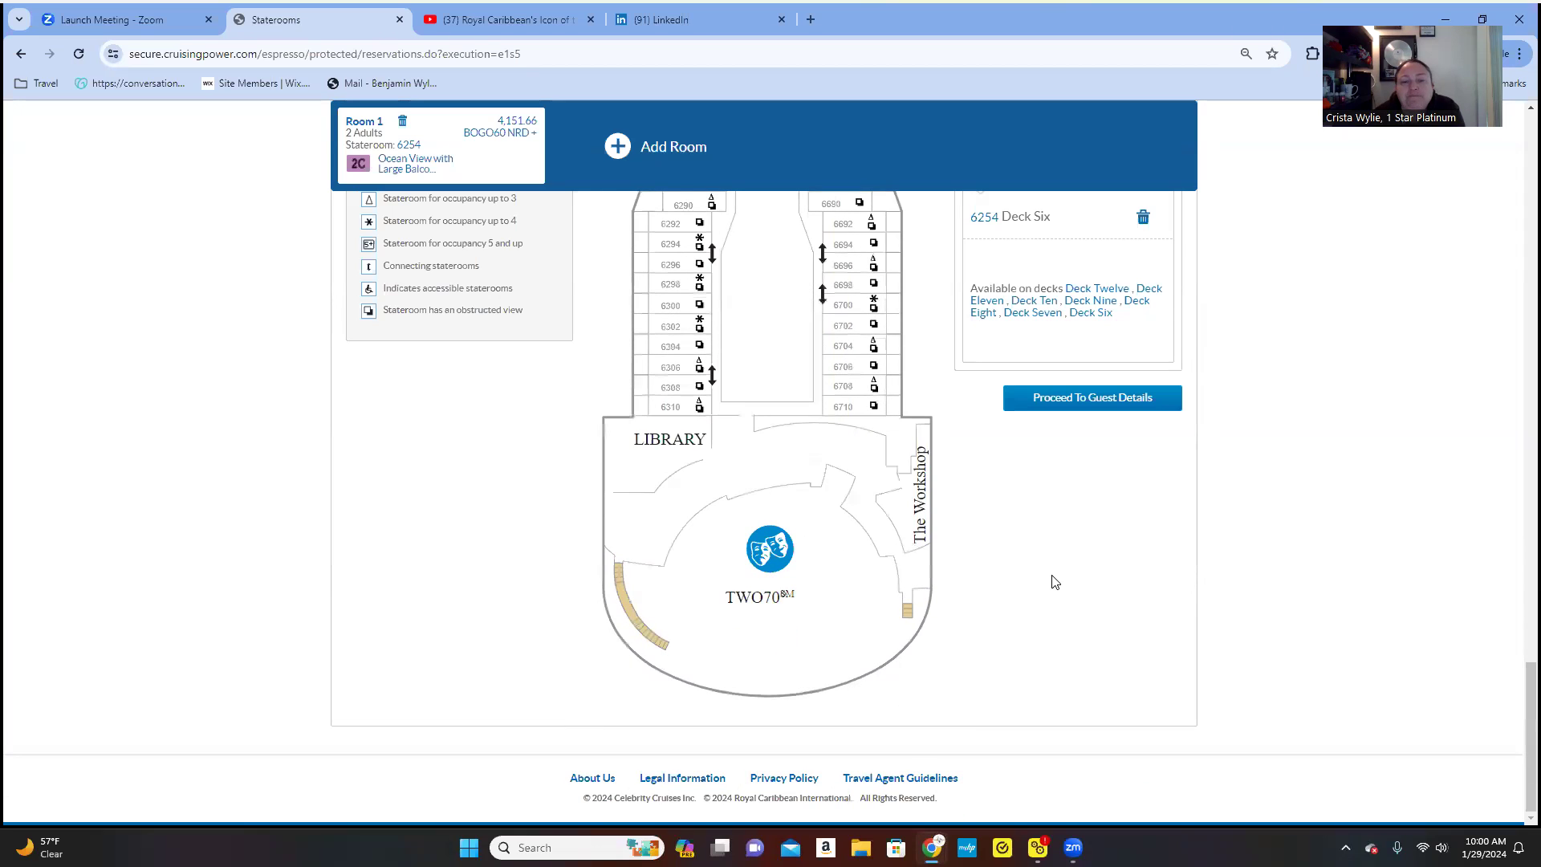
scroll(1029, 587, up, 12)
scroll(1032, 588, up, 12)
scroll(1027, 581, down, 10)
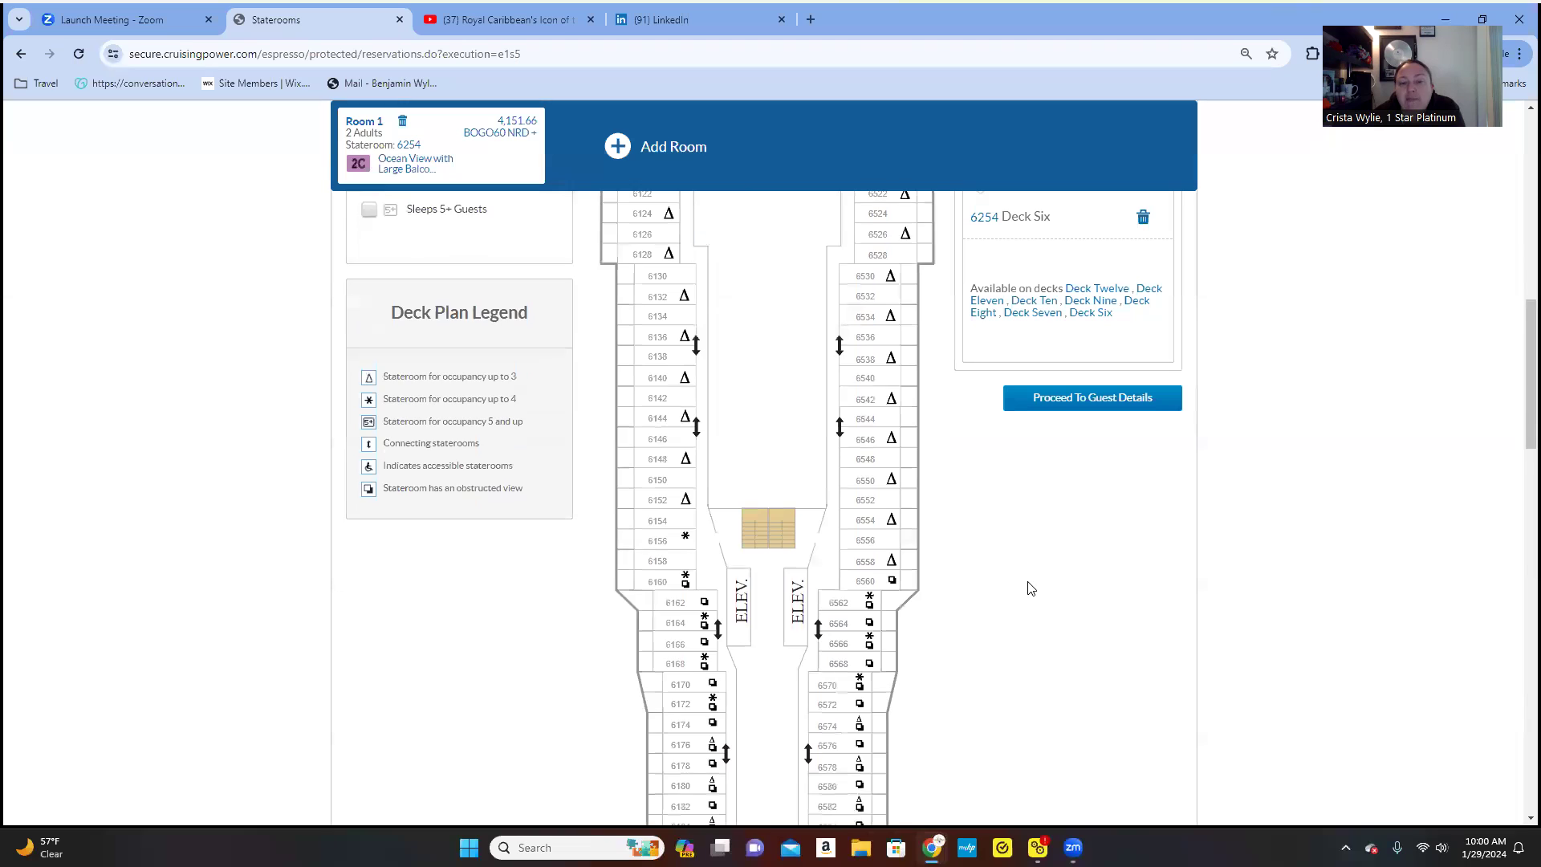
scroll(1029, 590, down, 5)
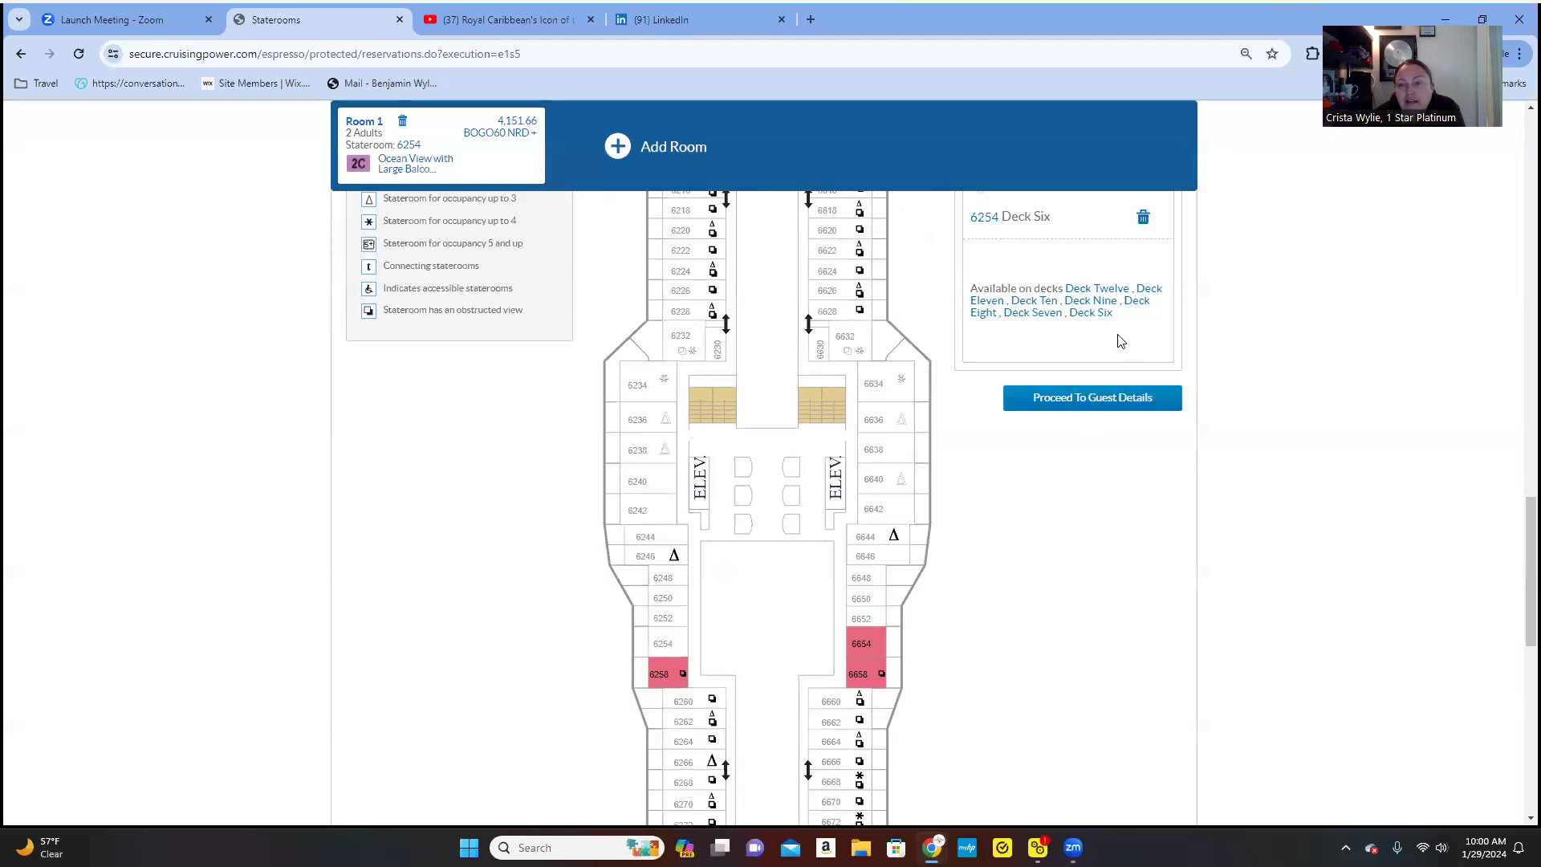
click(1032, 313)
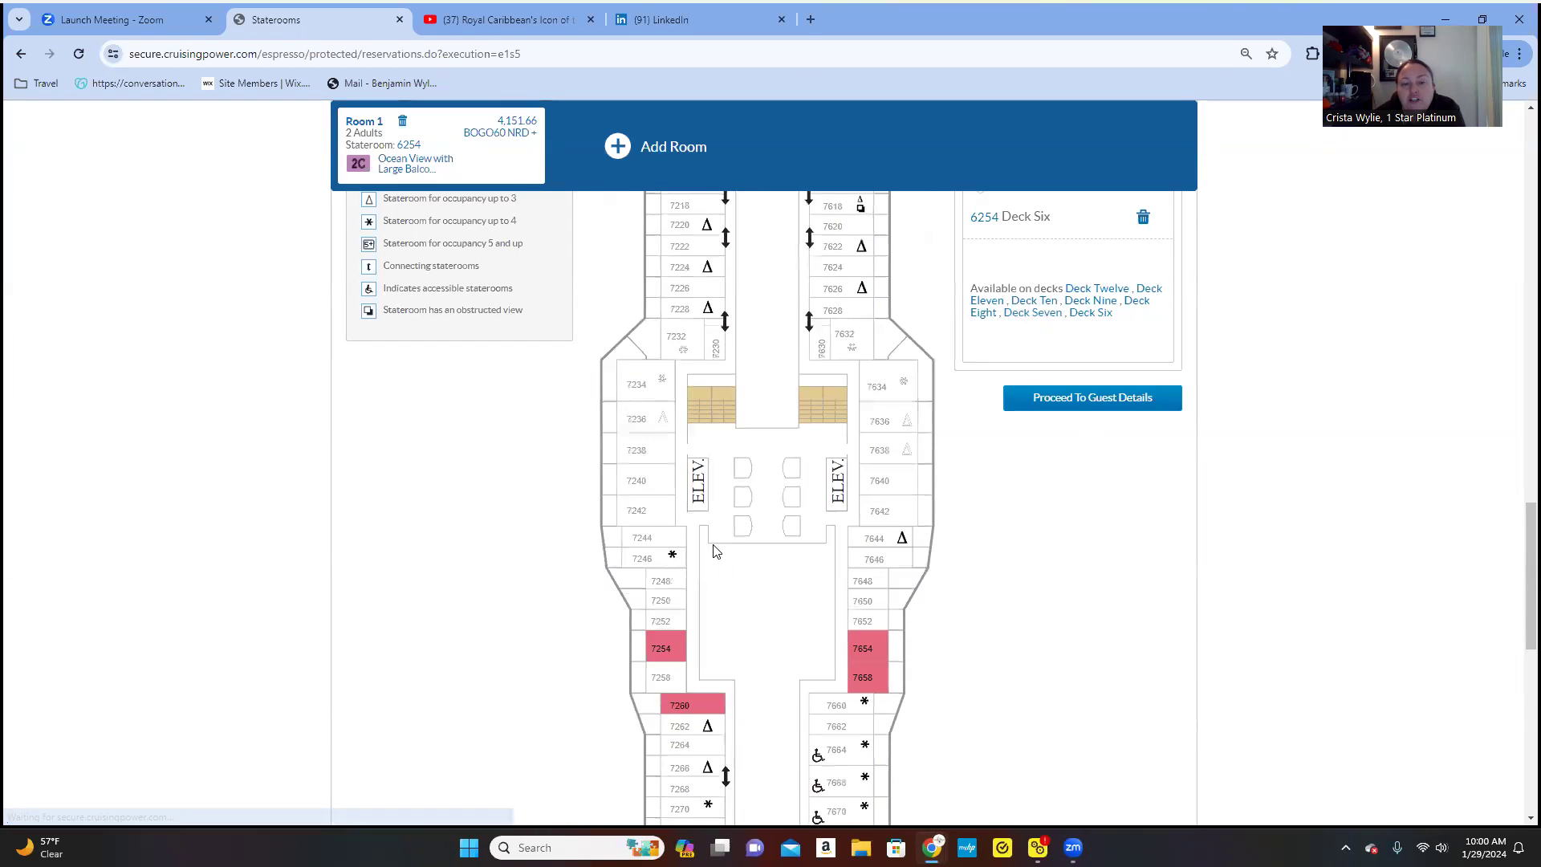
scroll(665, 514, down, 3)
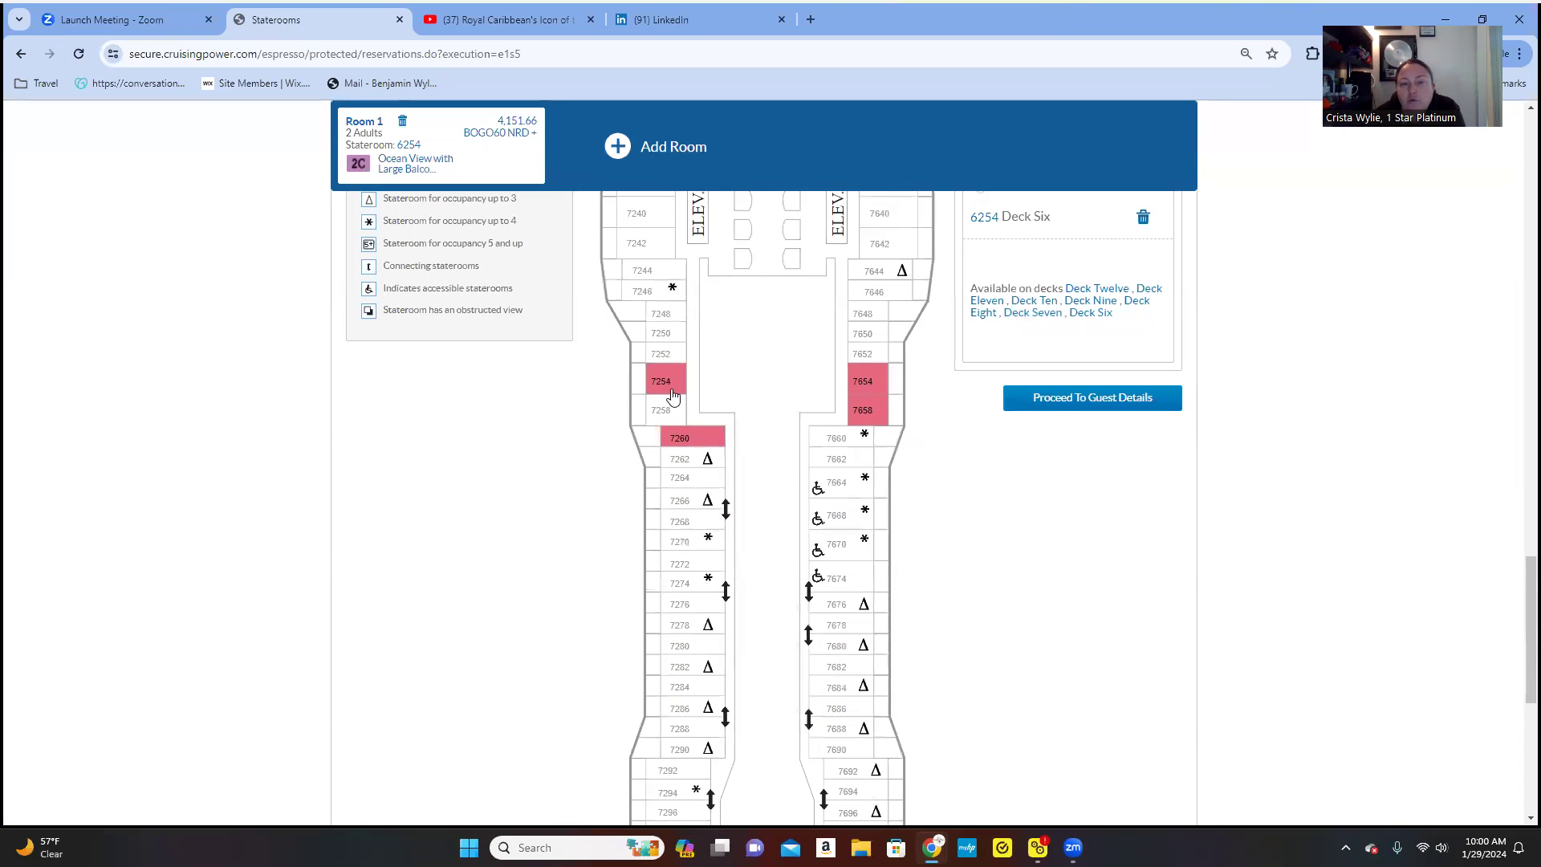
scroll(905, 642, up, 6)
scroll(904, 642, down, 4)
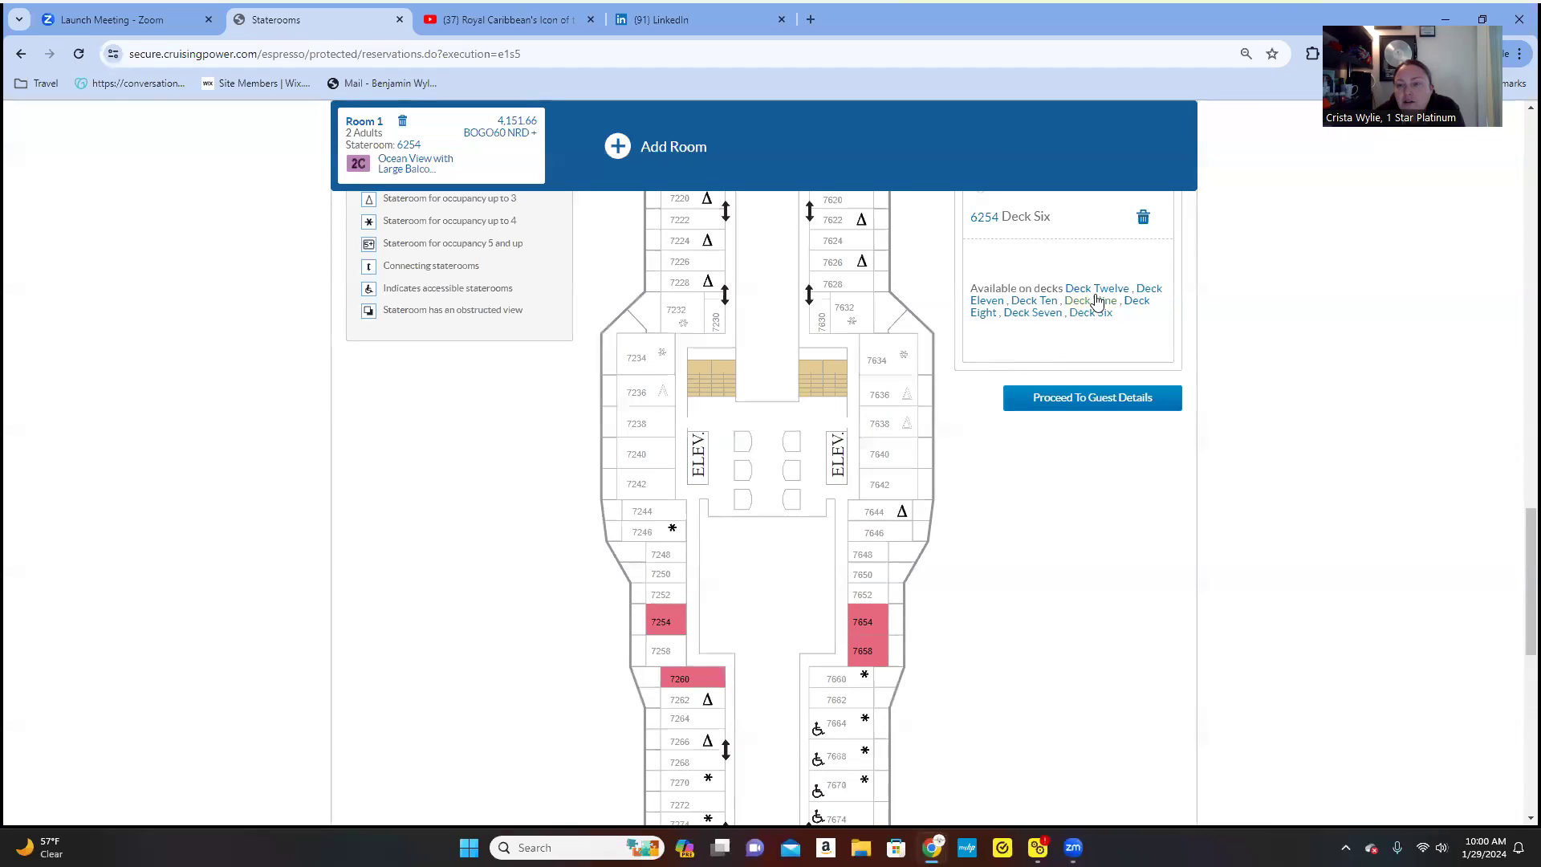
- View the Deck Eleven and Deck Twelve stateroom plans while 6254 stays assigned
click(996, 304)
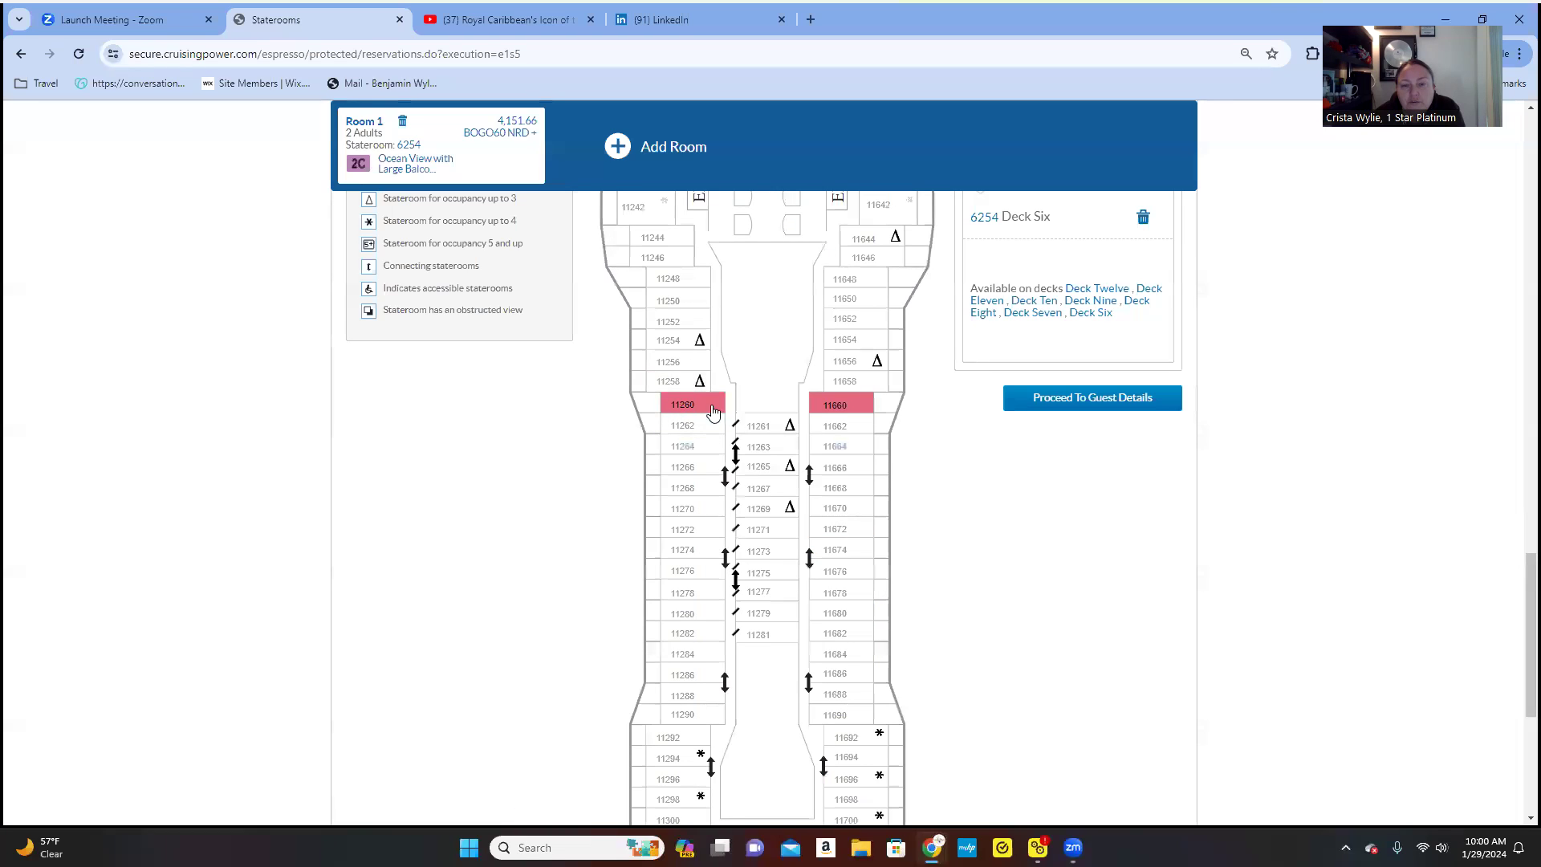
click(1096, 298)
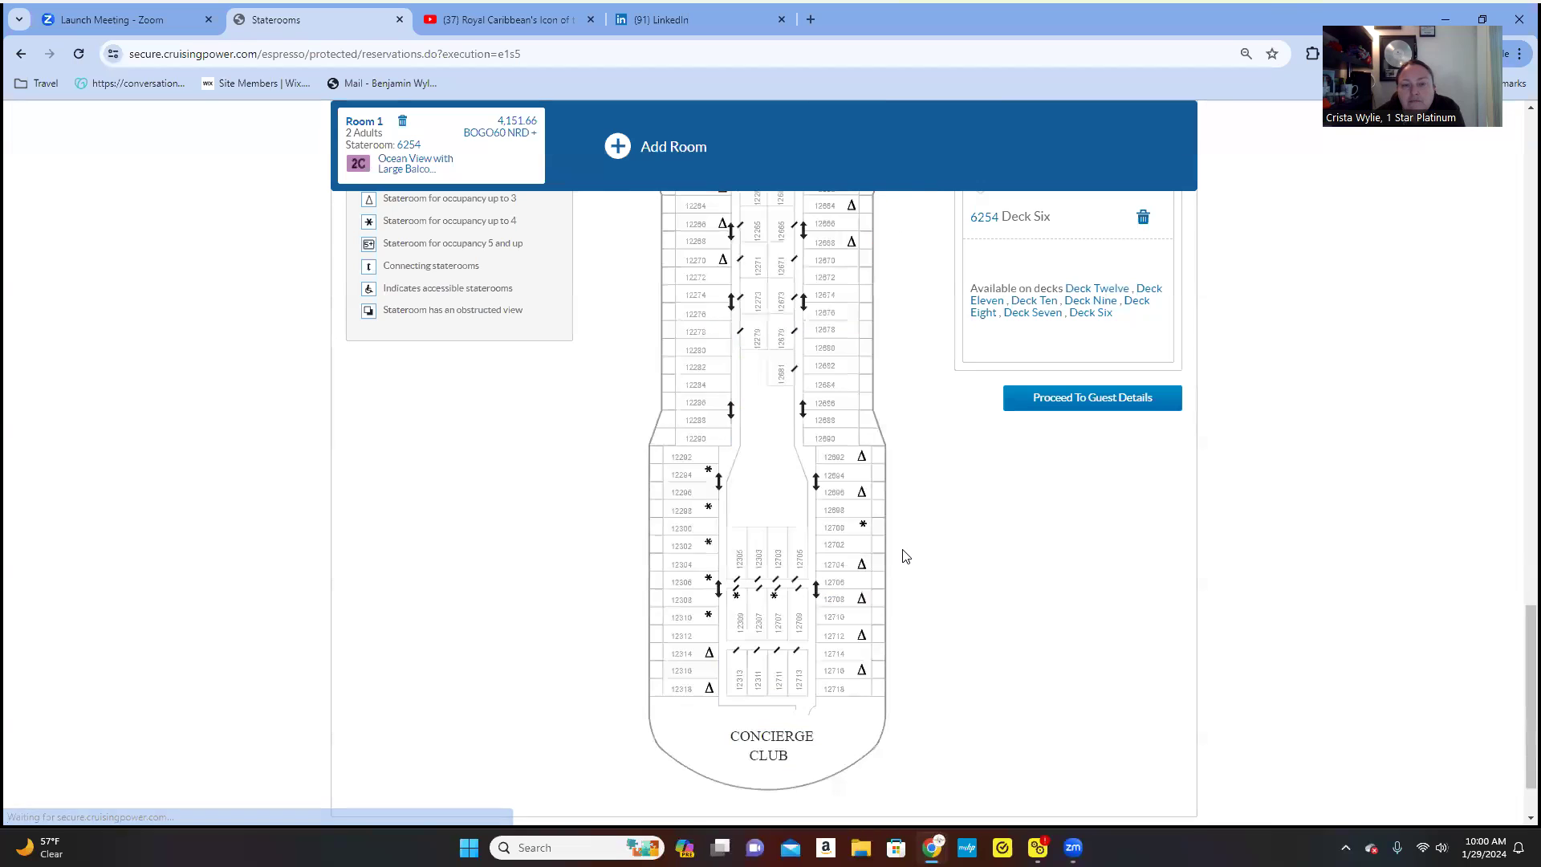
scroll(905, 555, up, 6)
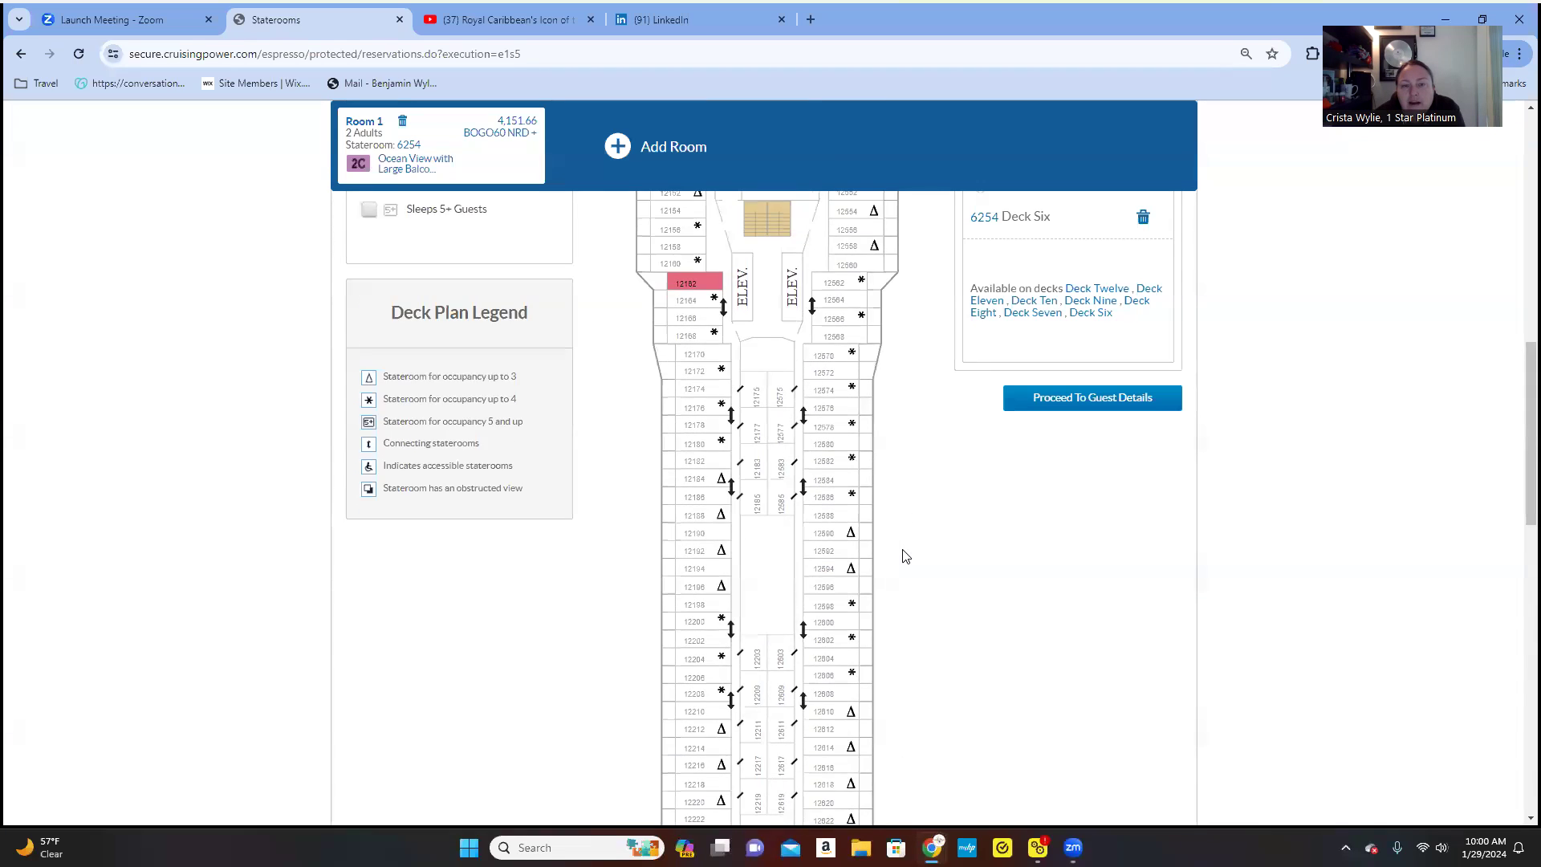
scroll(905, 555, down, 2)
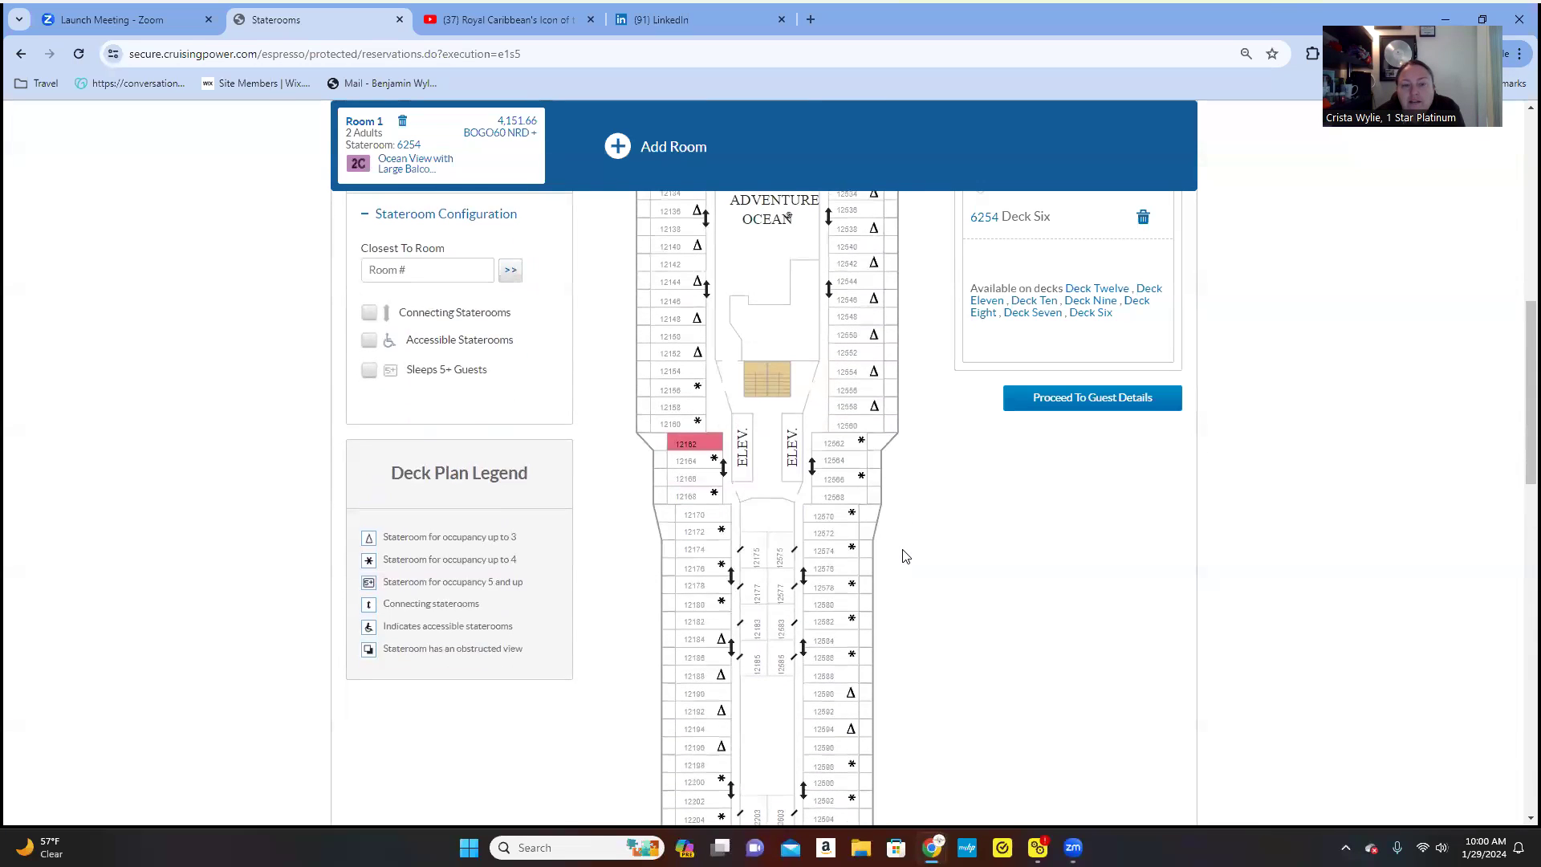
scroll(905, 556, down, 1)
scroll(905, 555, down, 2)
scroll(905, 556, up, 5)
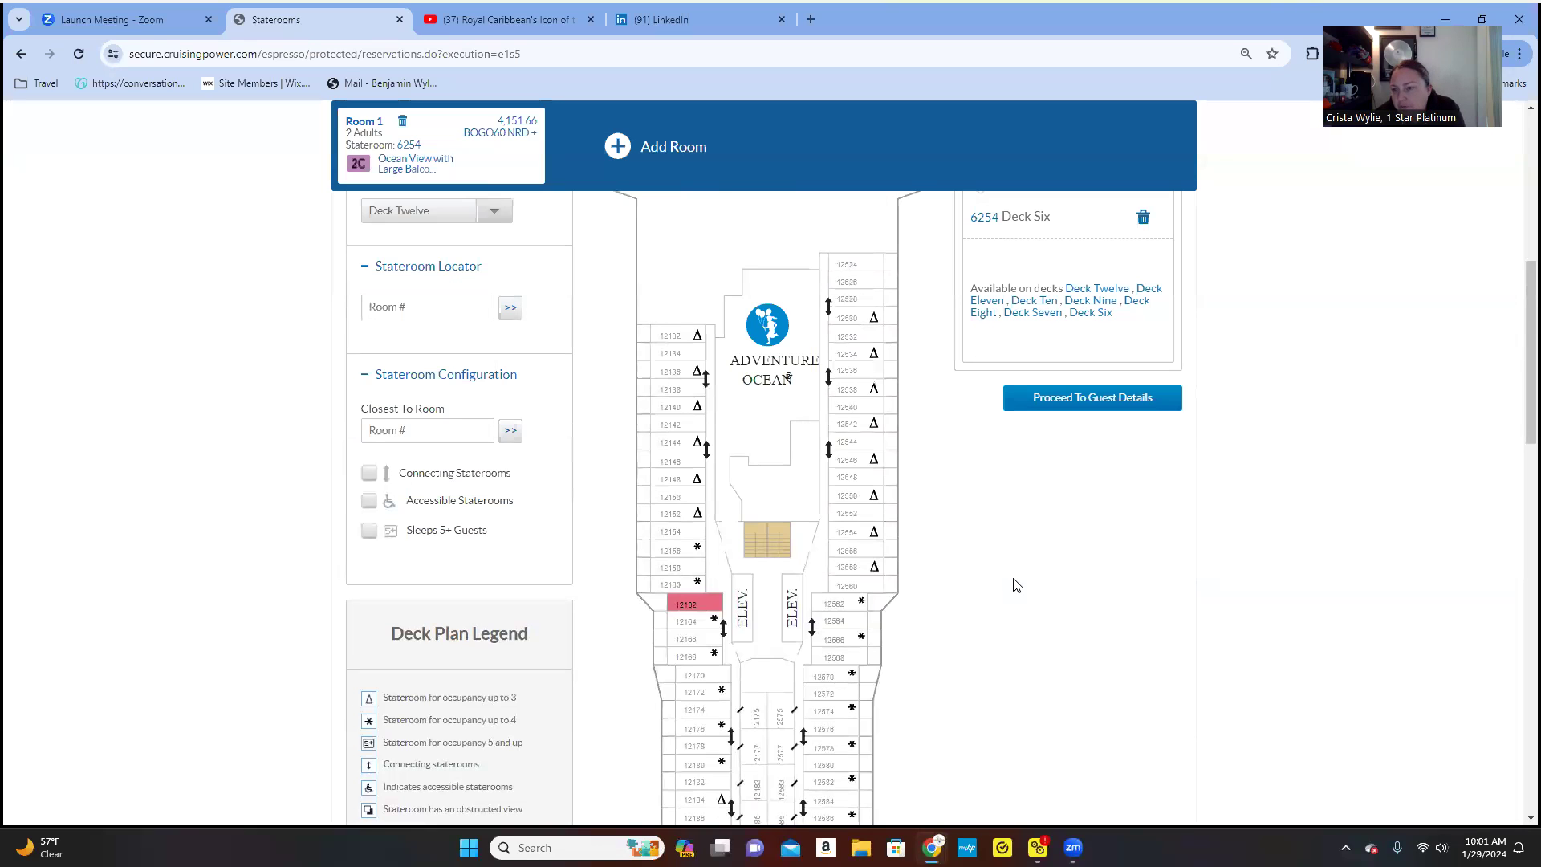
scroll(1016, 585, down, 5)
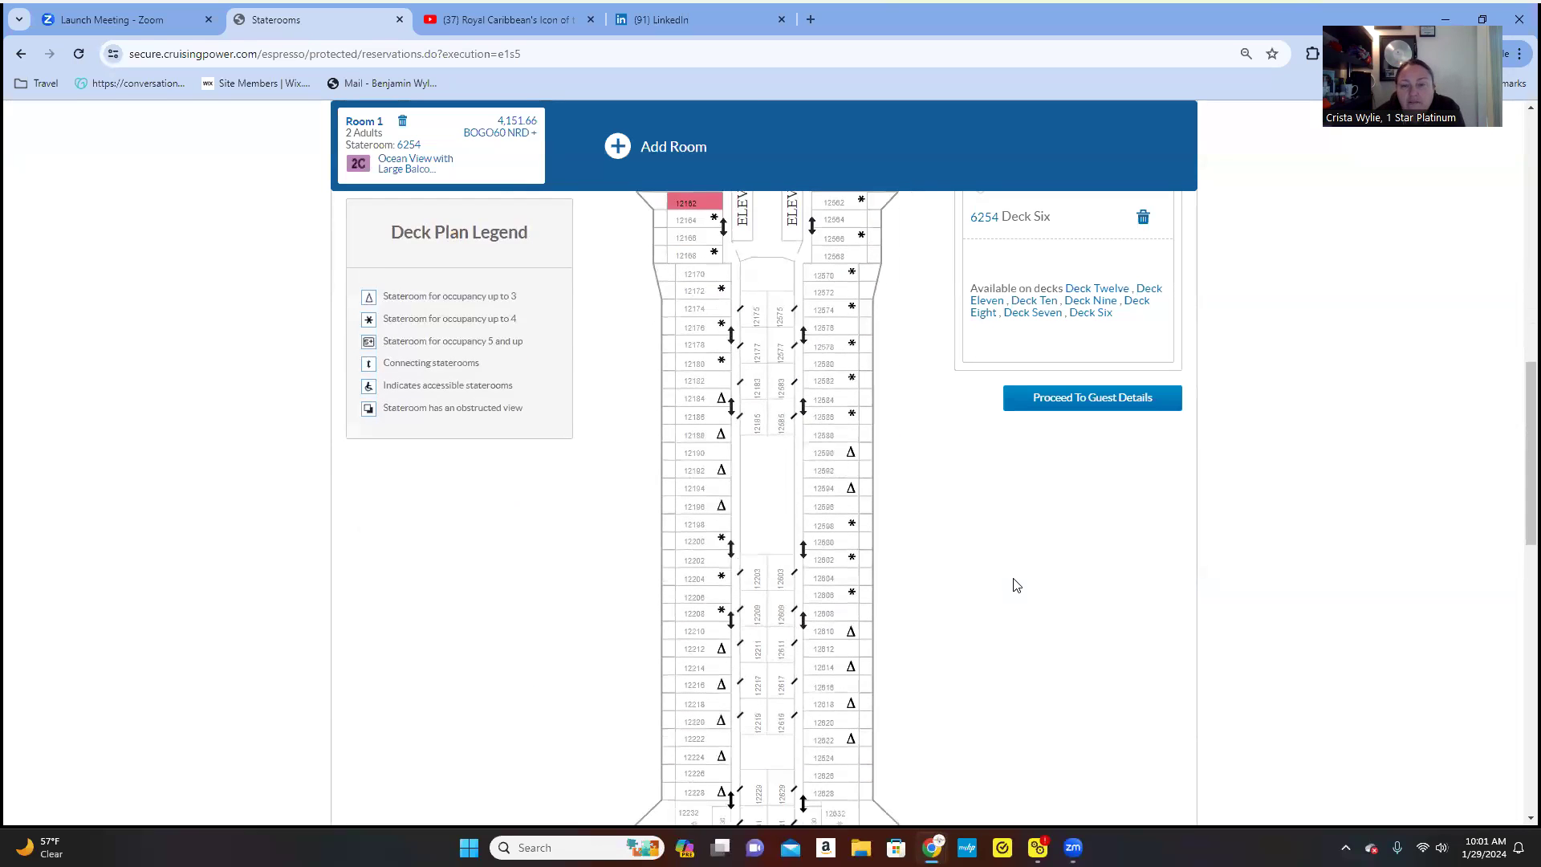
scroll(1016, 585, up, 9)
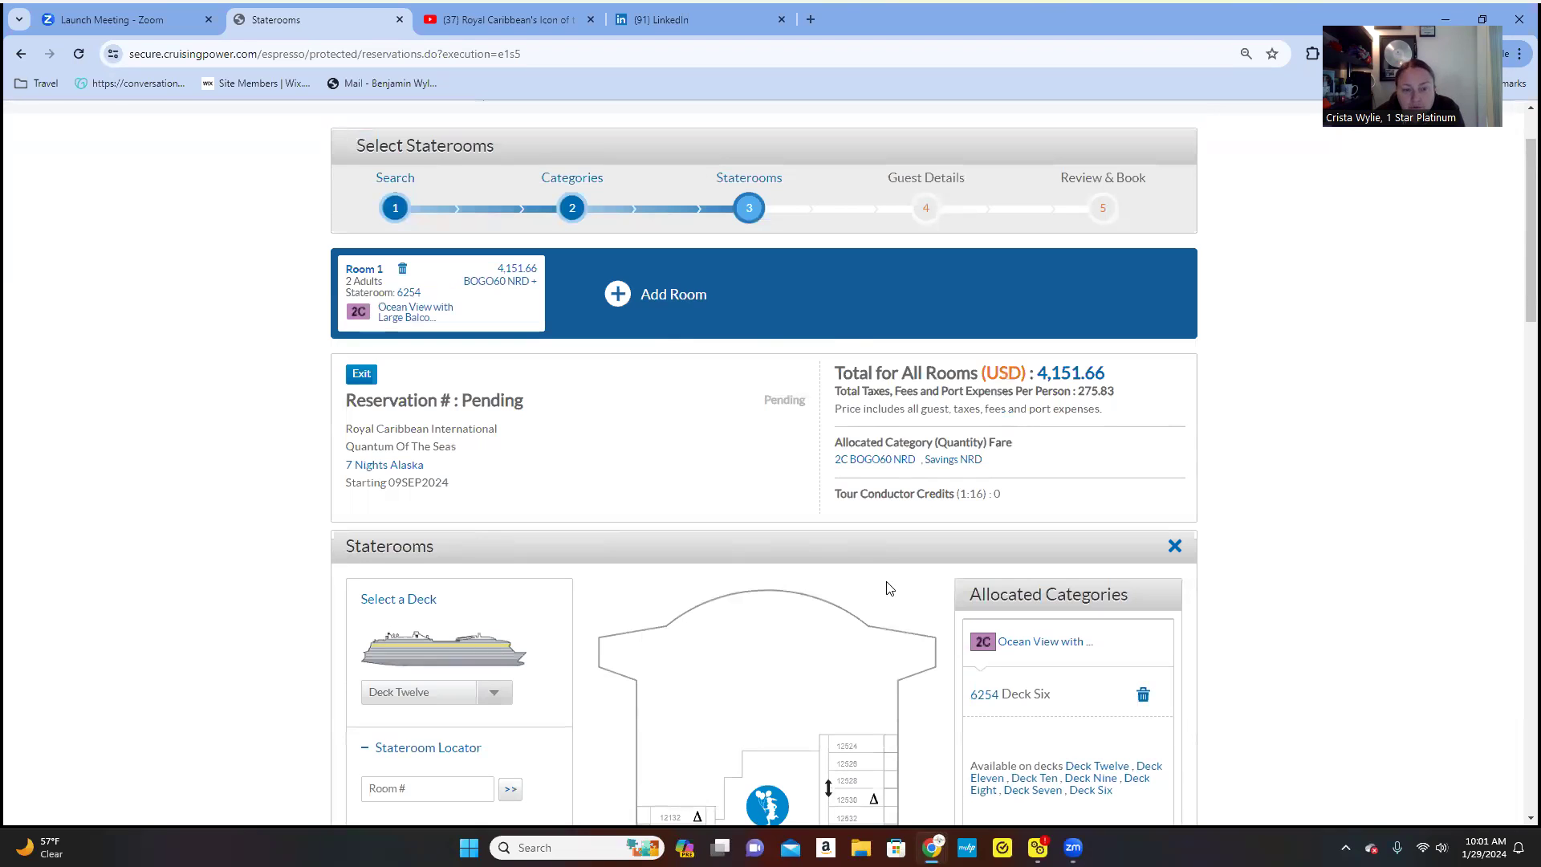
scroll(889, 588, down, 6)
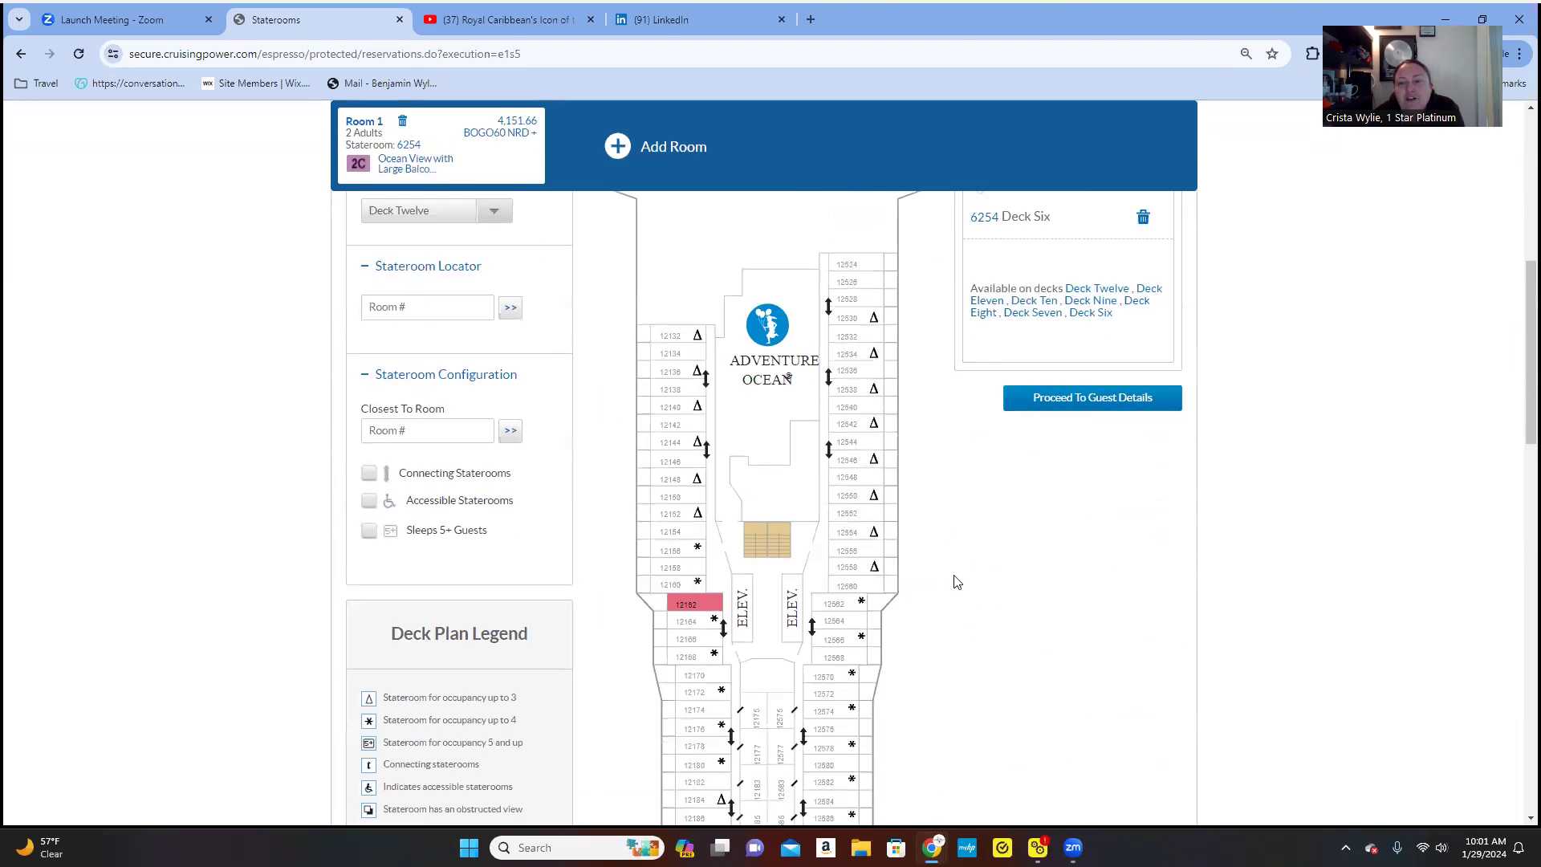
scroll(963, 584, up, 7)
scroll(886, 558, down, 1)
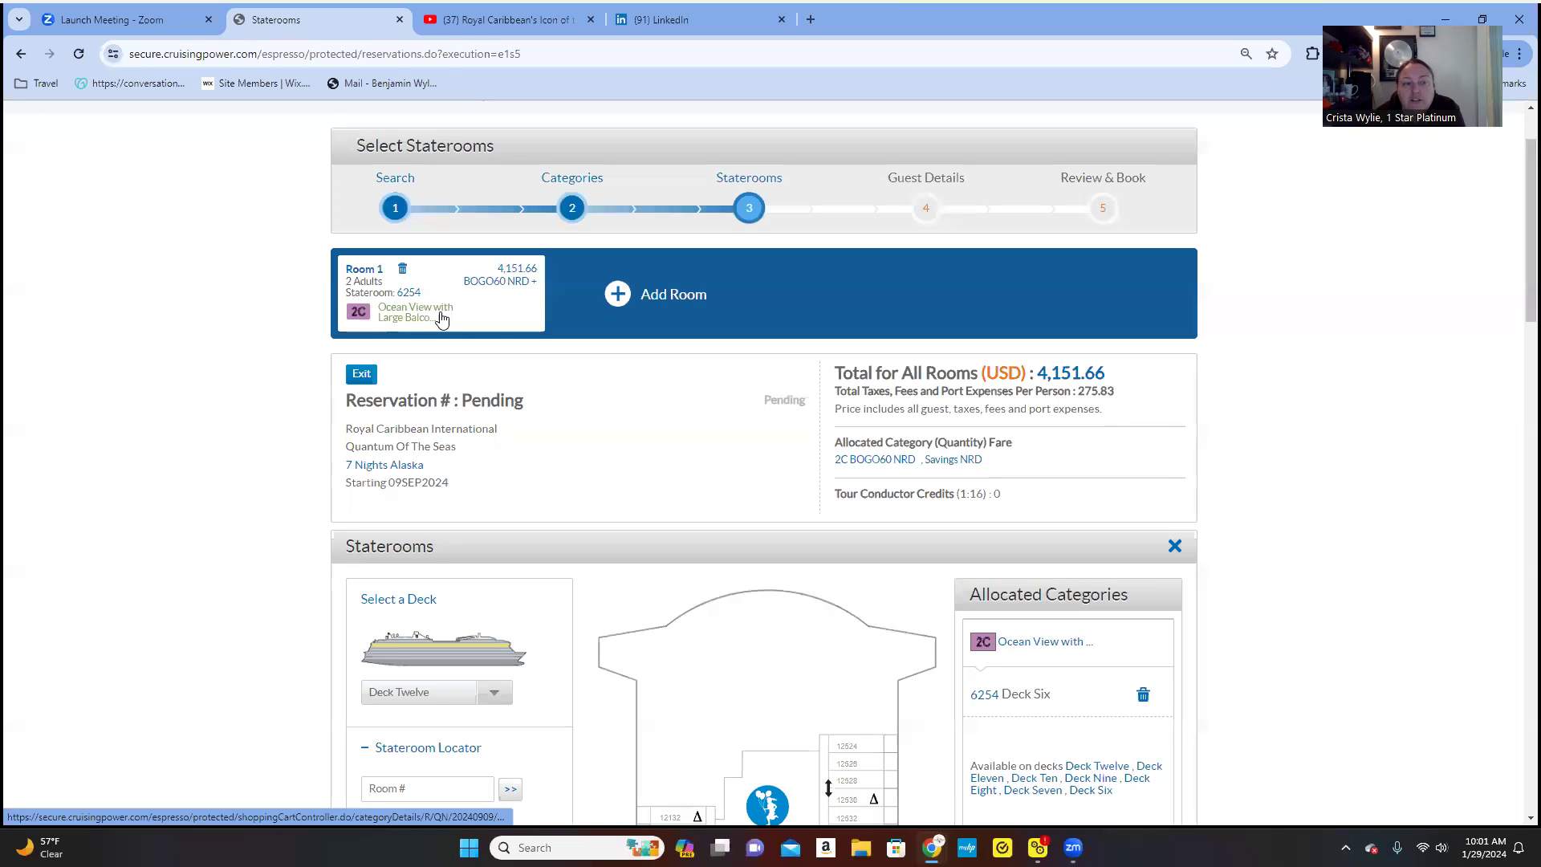
scroll(763, 473, down, 1)
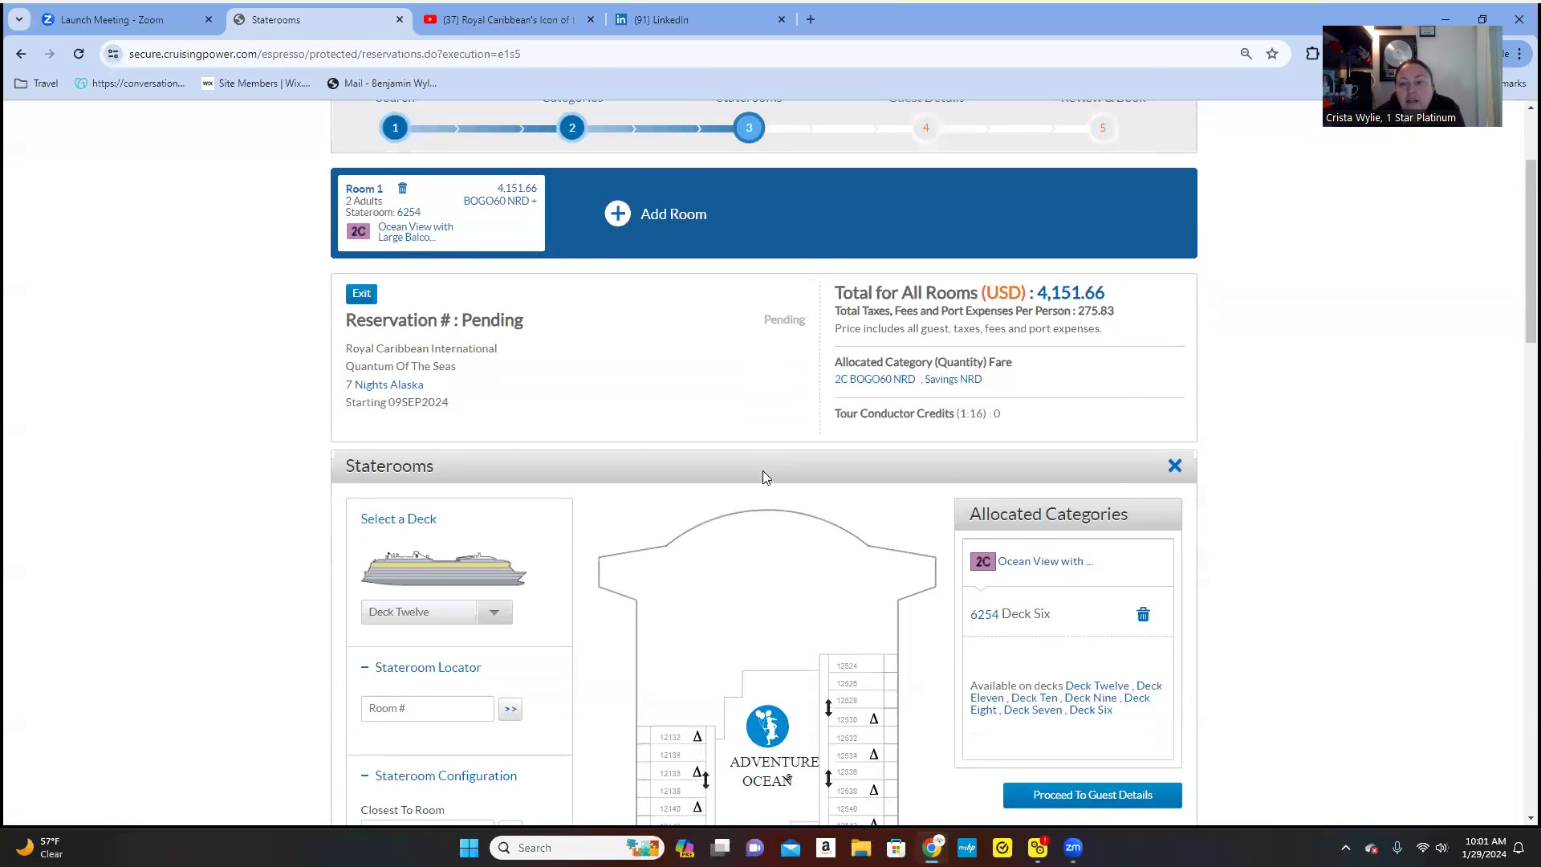
scroll(763, 478, down, 1)
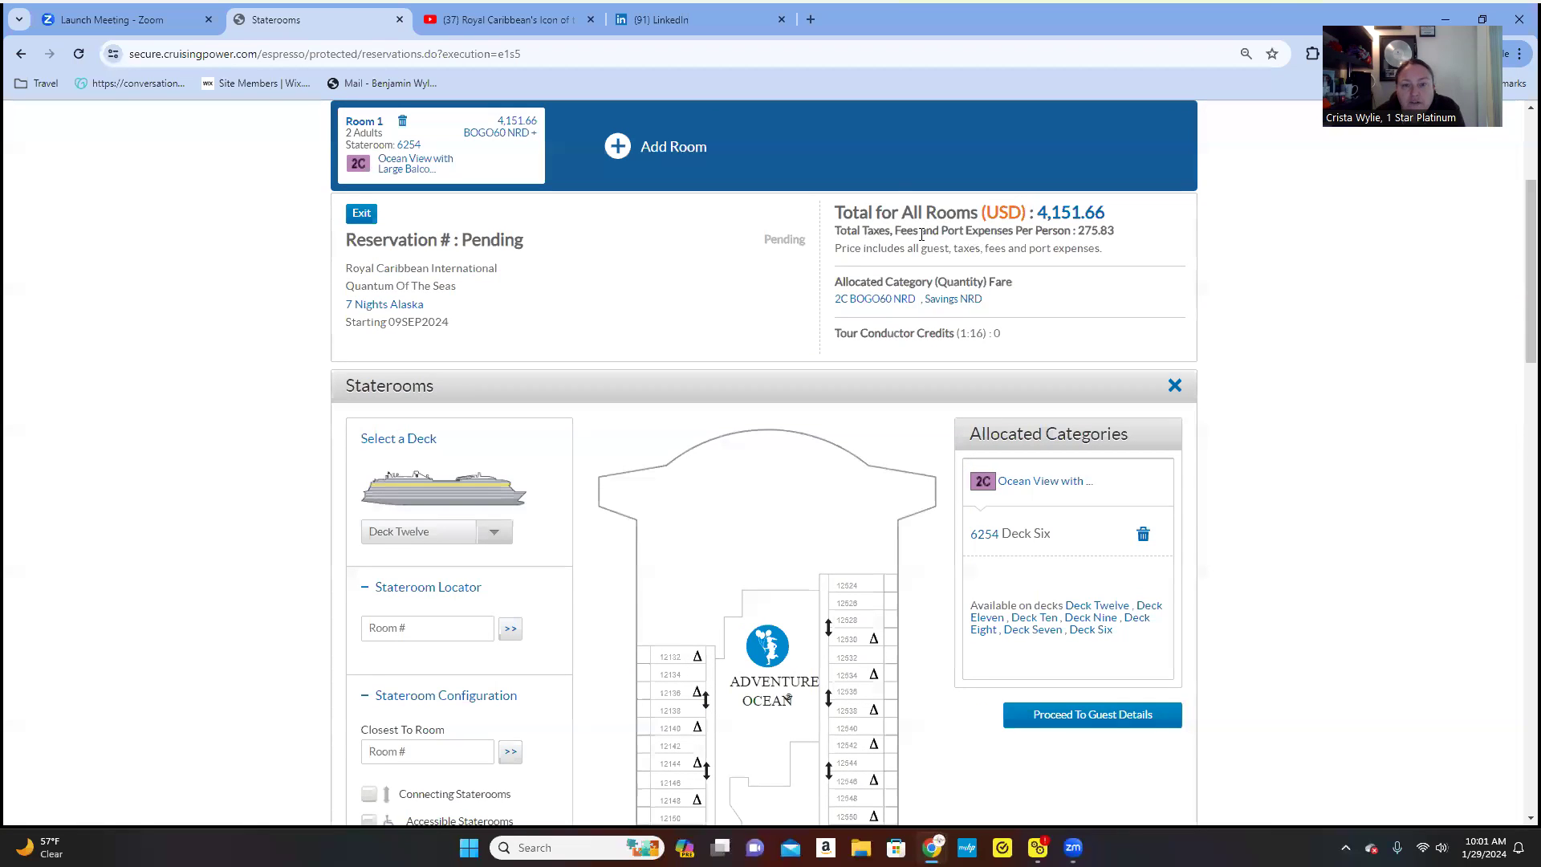
scroll(989, 356, down, 1)
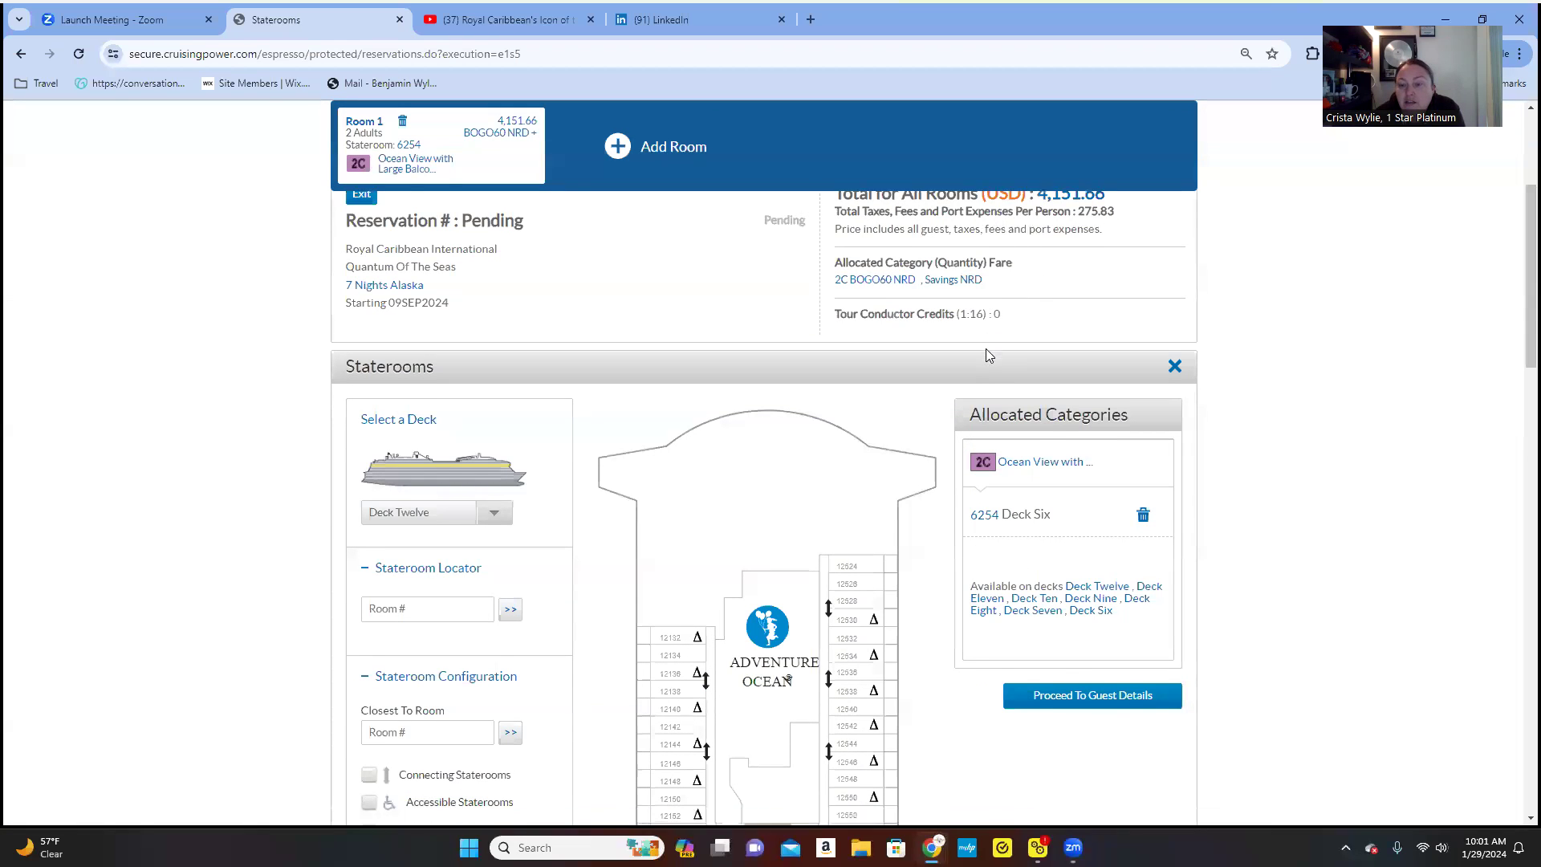
scroll(986, 348, down, 2)
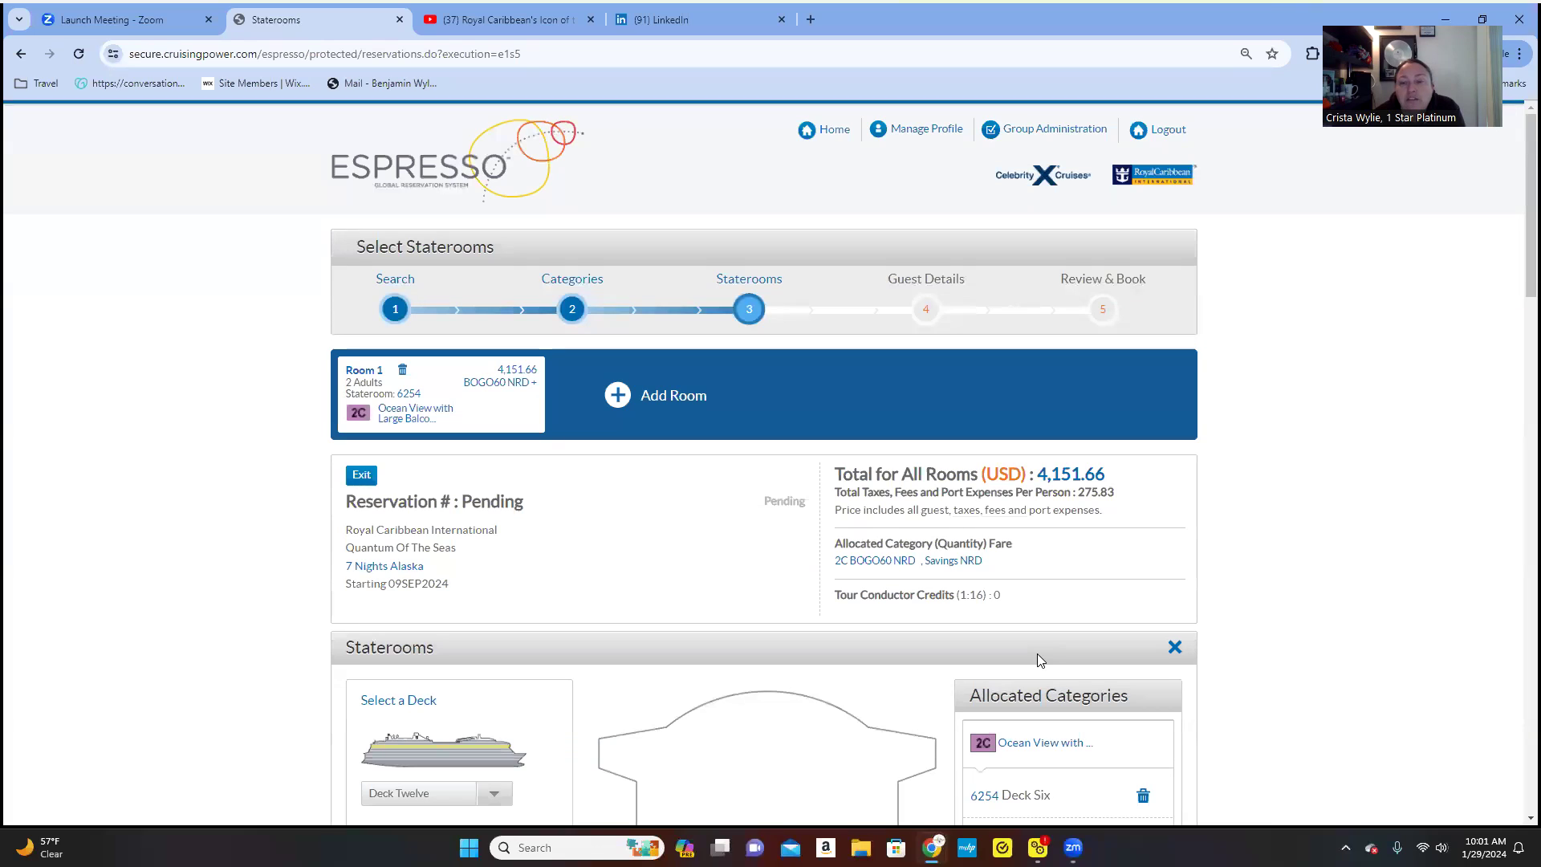
scroll(1038, 659, down, 6)
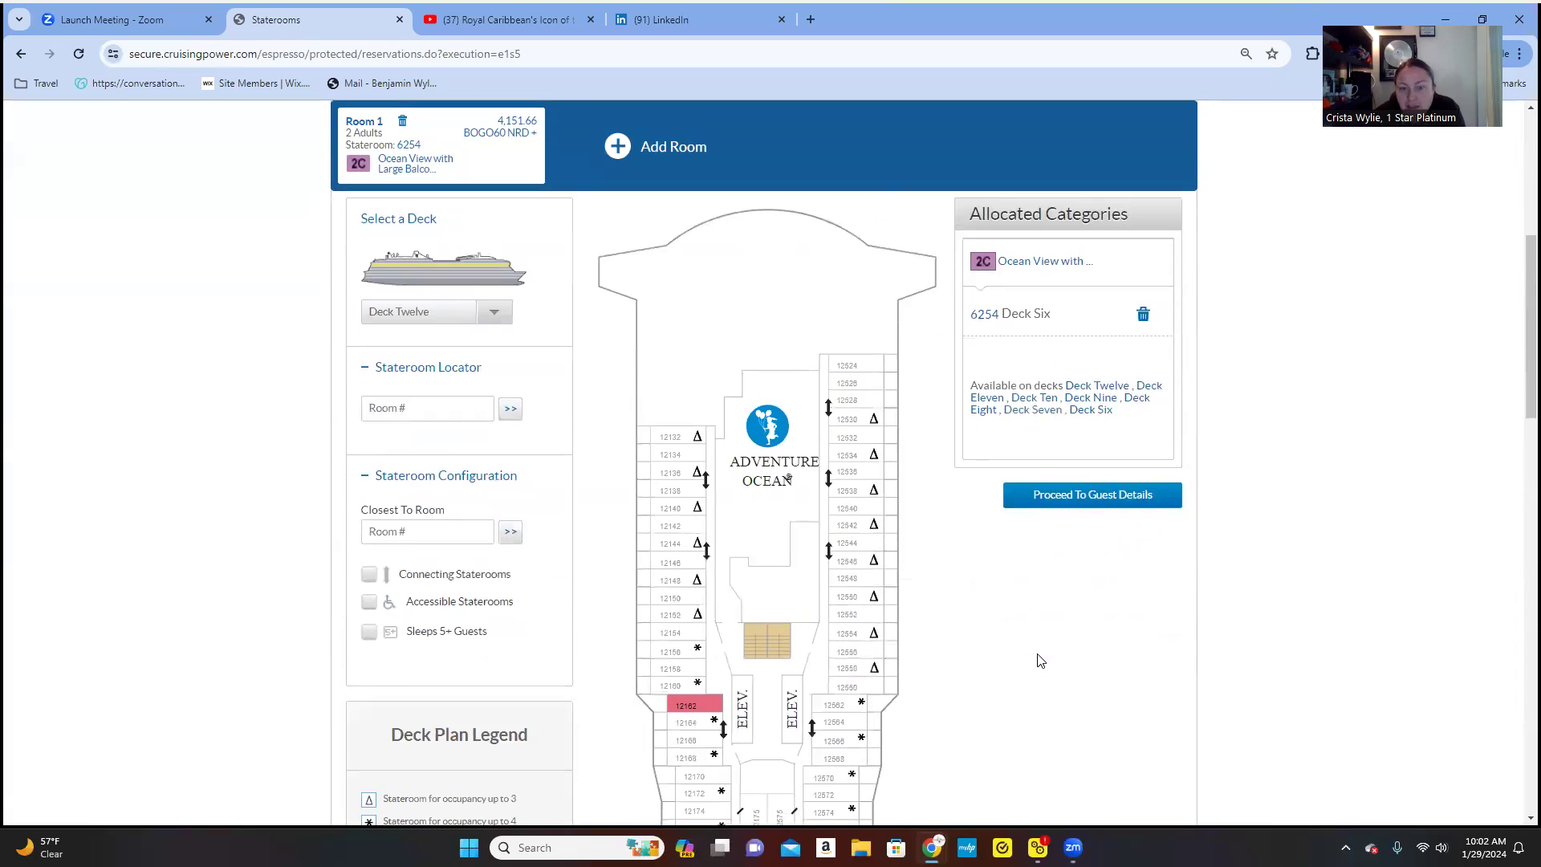
scroll(1040, 659, down, 7)
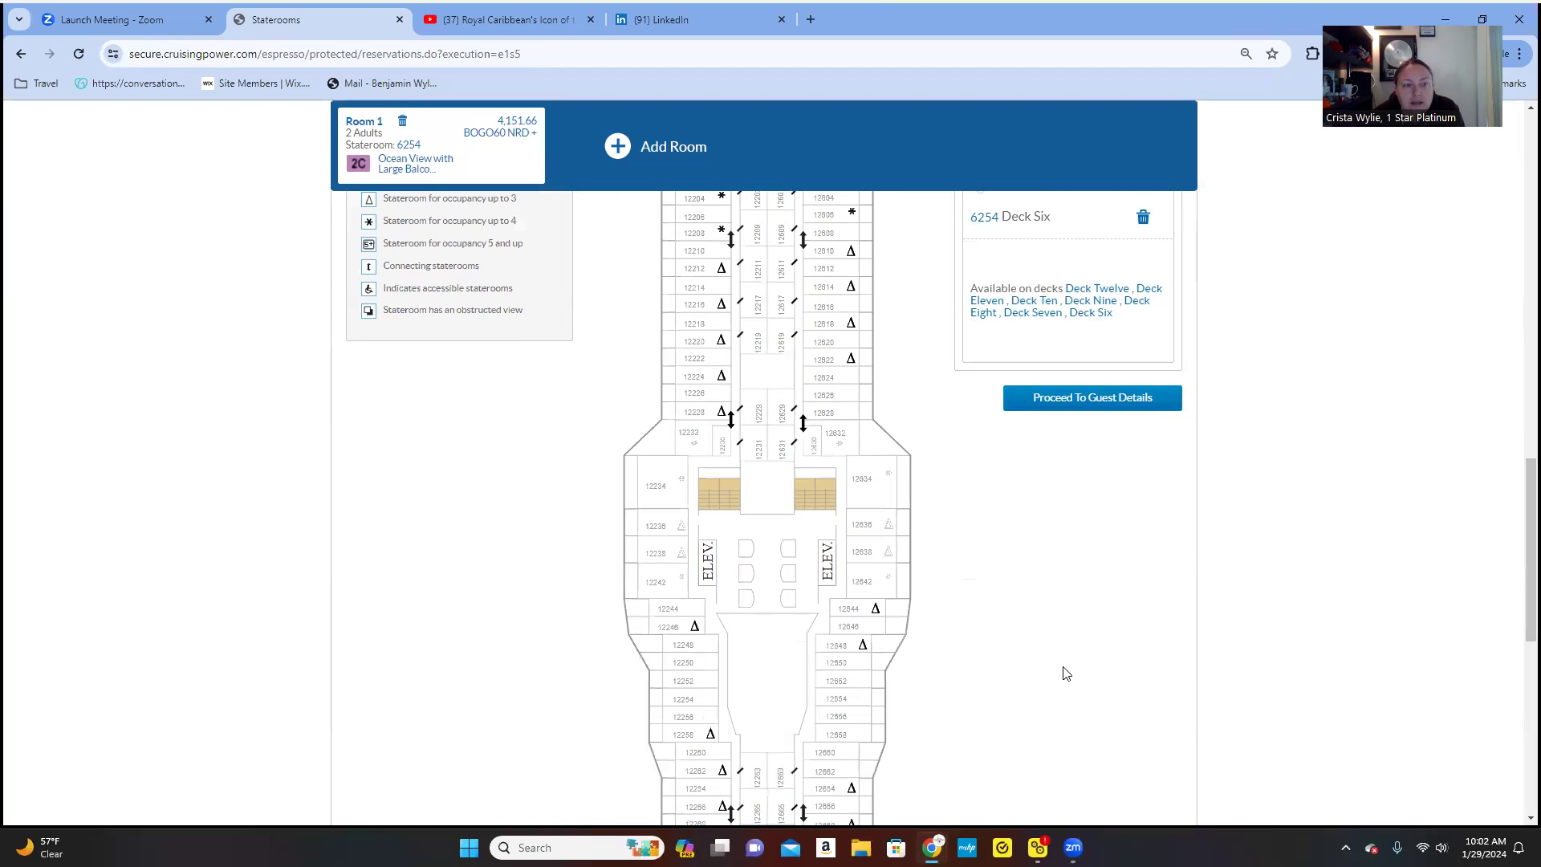
scroll(1066, 673, up, 10)
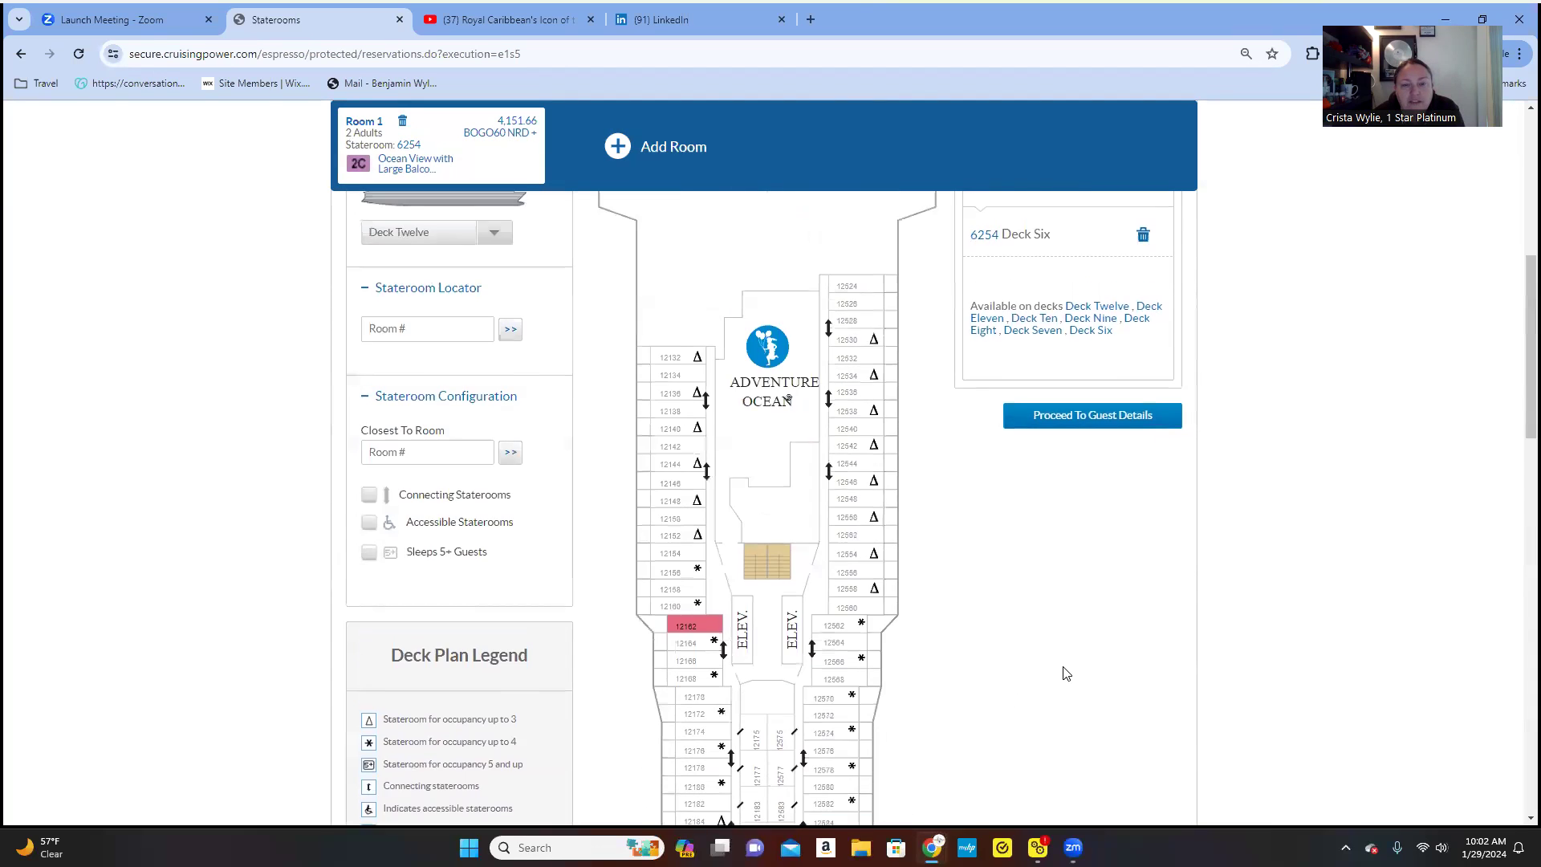
scroll(1064, 666, up, 2)
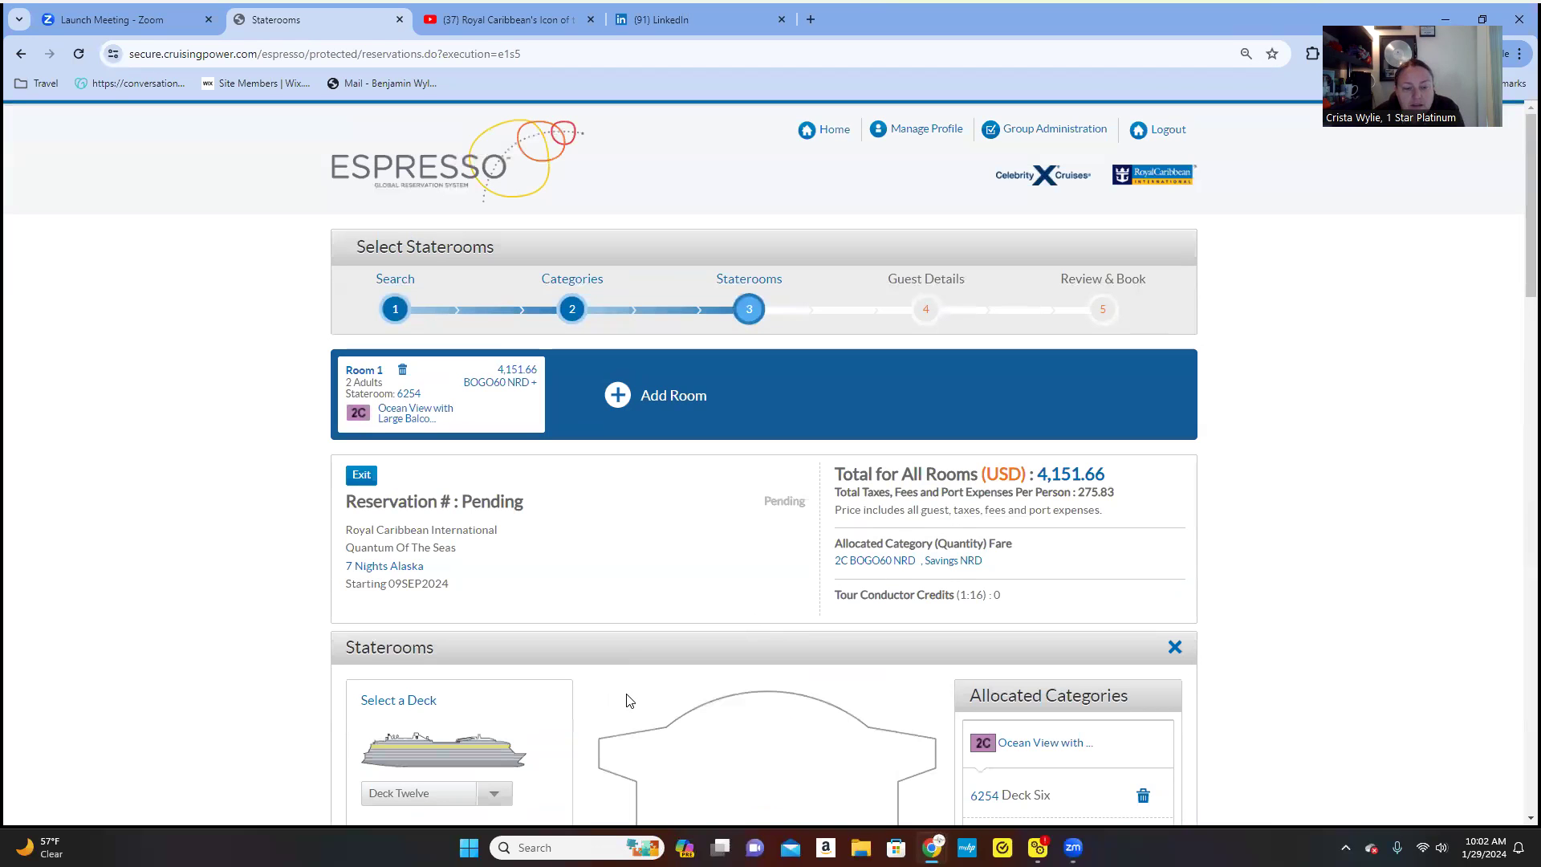